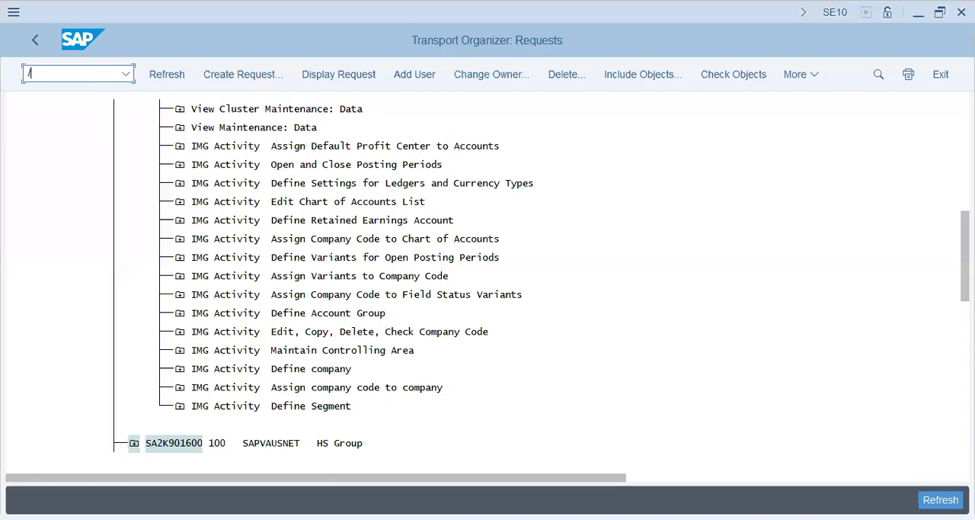
Open the ledger customizing with transaction FINSC_LEDGER and dismiss the consistency check messages.
key("BackSpace")
type("insc_lede")
key("Return")
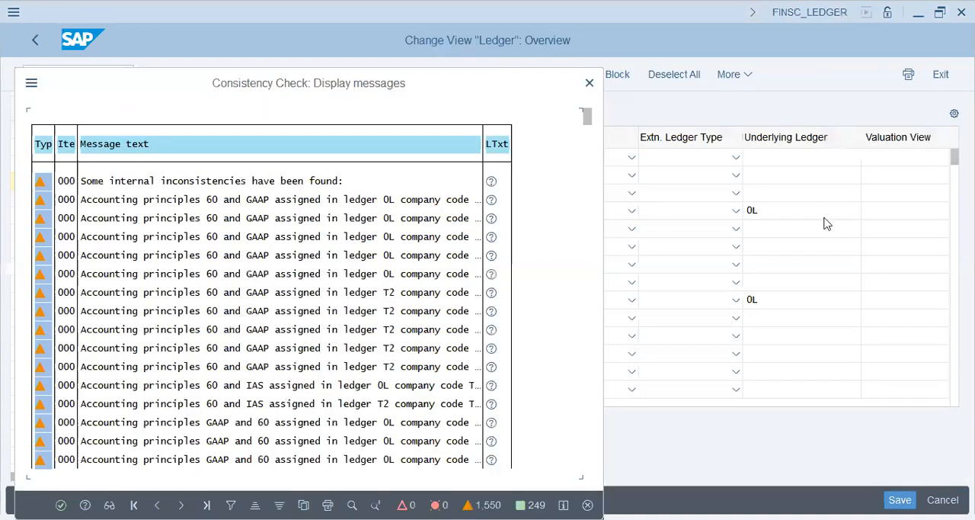
key("Return")
Display the company code settings for leading ledger 0L, with the list positioned at company code "vap".
left_click(204, 157)
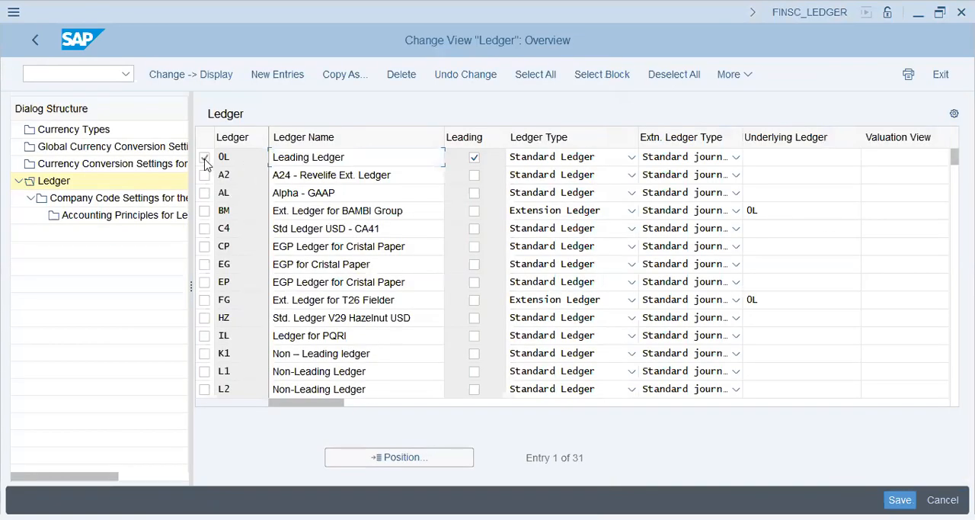
left_click(116, 202)
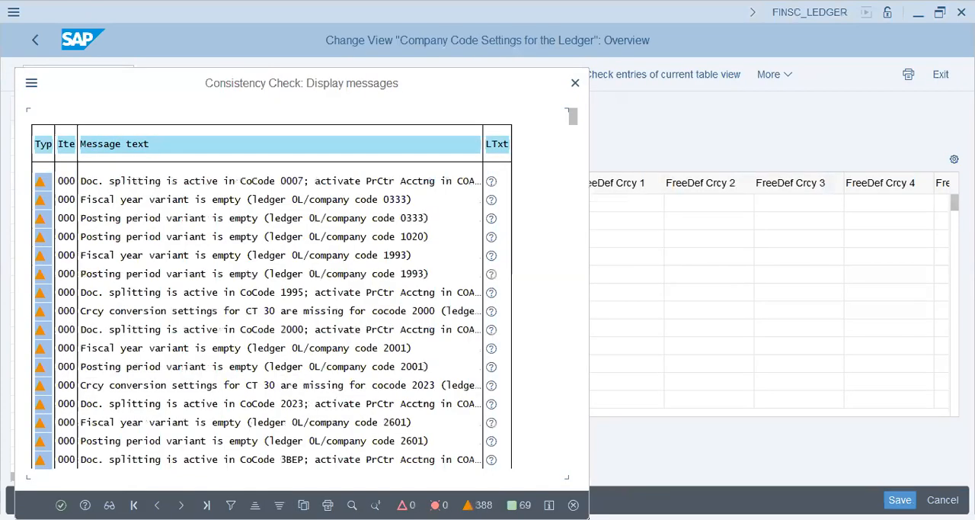
key("Return")
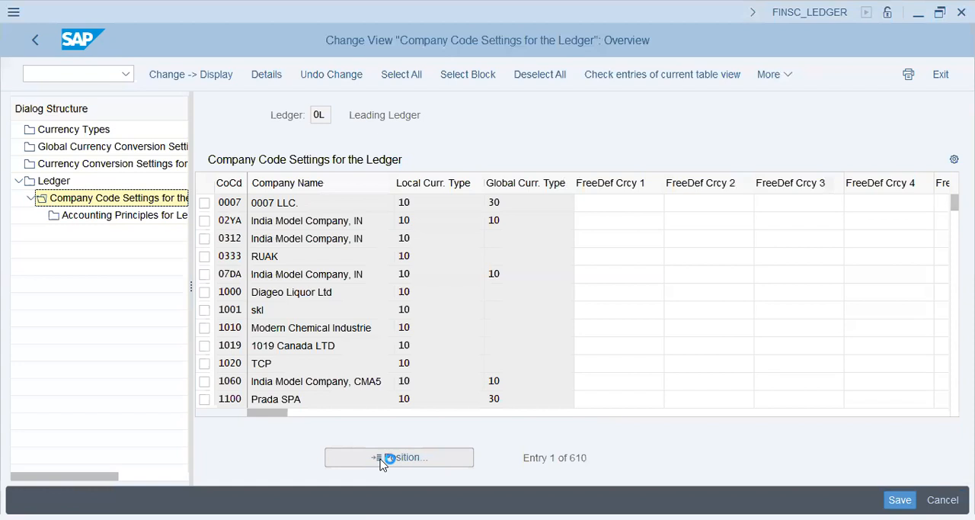
left_click(383, 461)
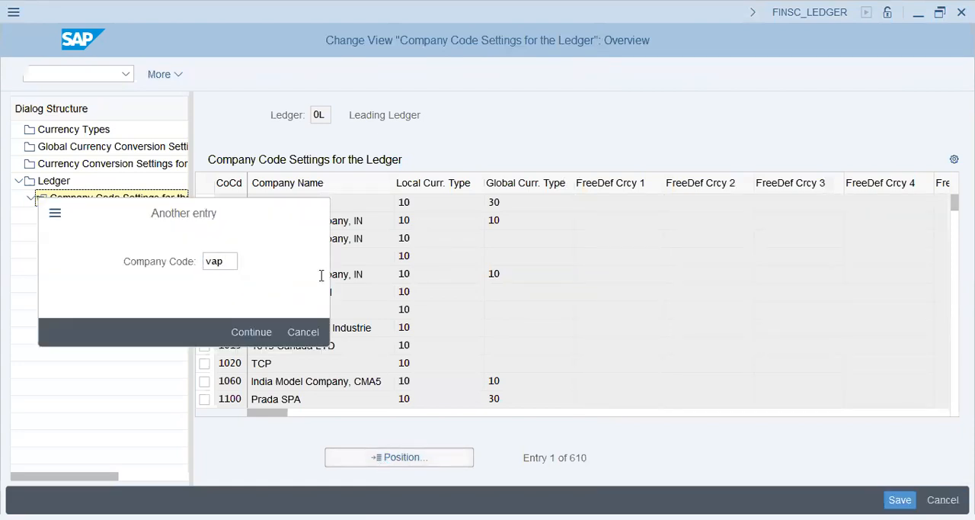
key("Return")
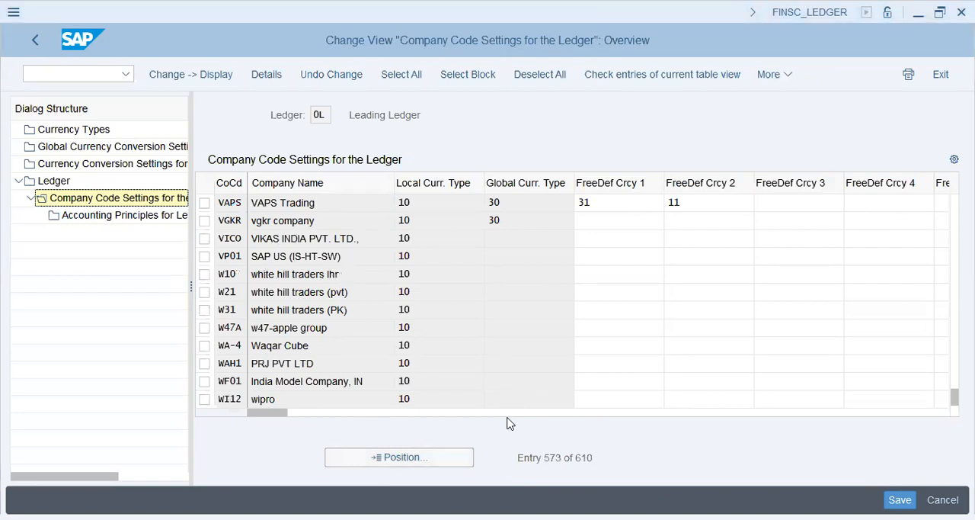
Call transaction SPRO and display the SAP Reference IMG.
key("ctrl+slash")
type("/nspro")
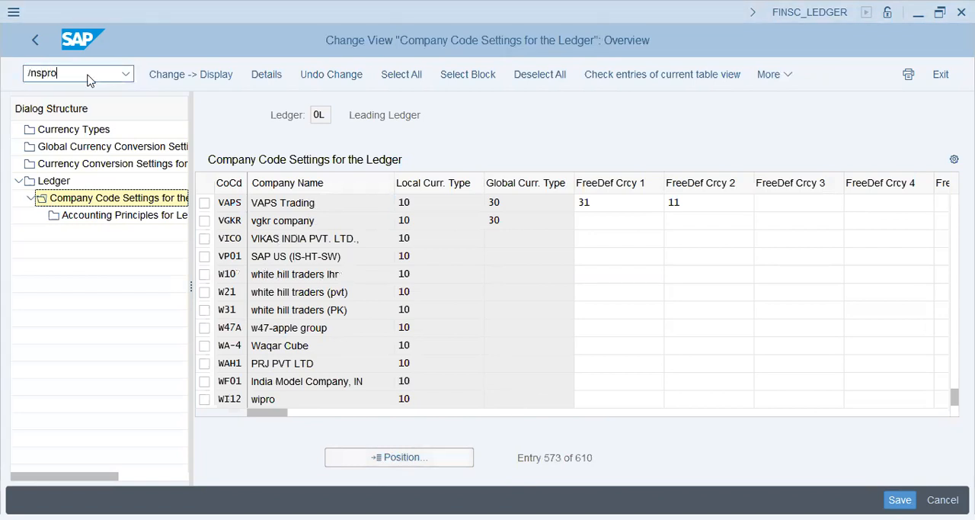
key("Return")
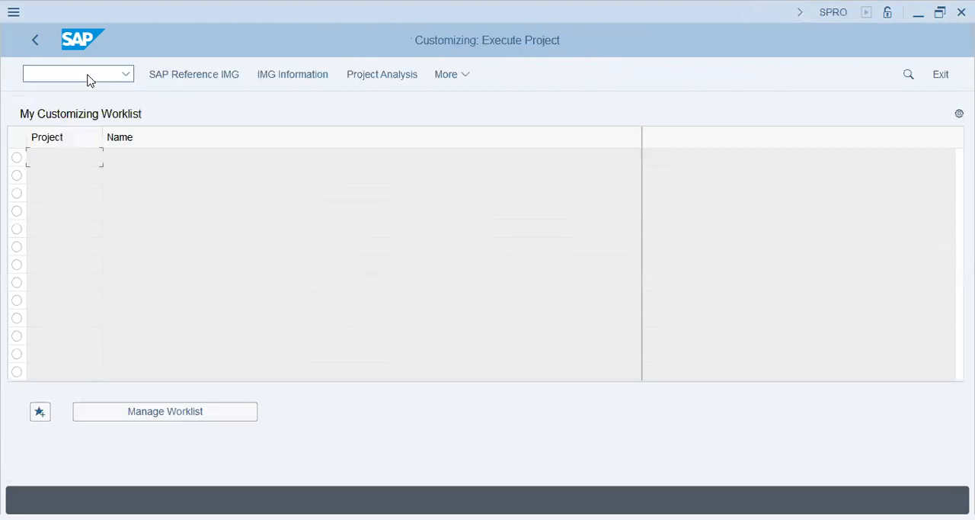
left_click(191, 76)
Open the Maintain Versions activity under Controlling, General Controlling, Organization.
left_click(112, 362)
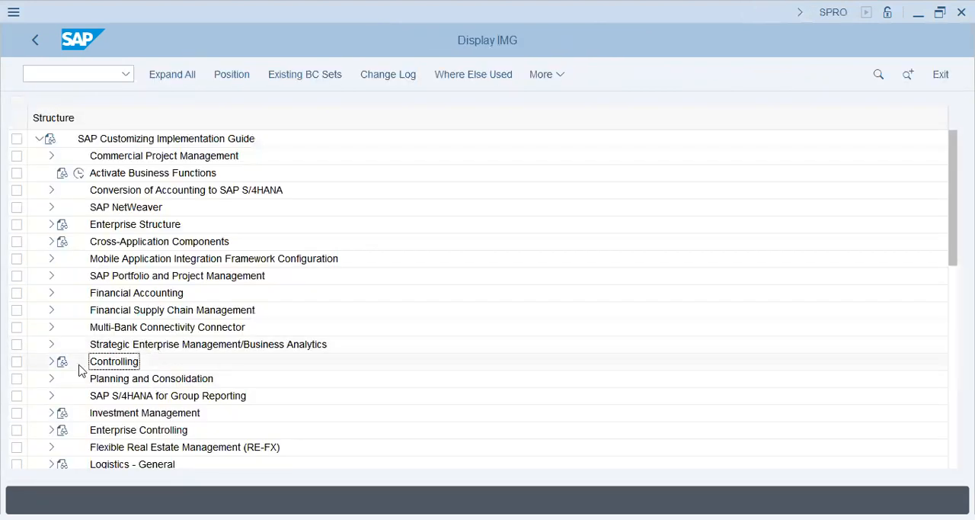
left_click(51, 362)
left_click(122, 345)
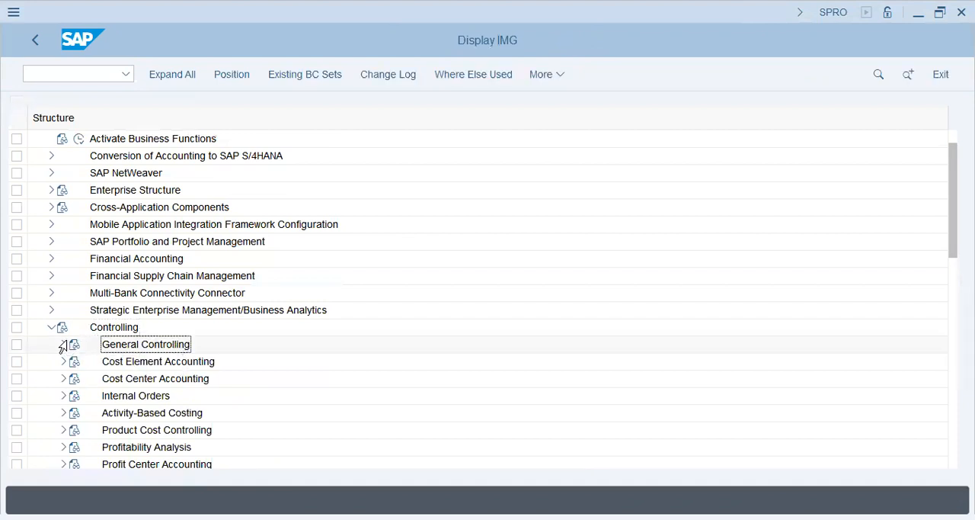
left_click(63, 345)
left_click(160, 259)
left_click(74, 241)
left_click(158, 278)
left_click(153, 310)
left_click(115, 310)
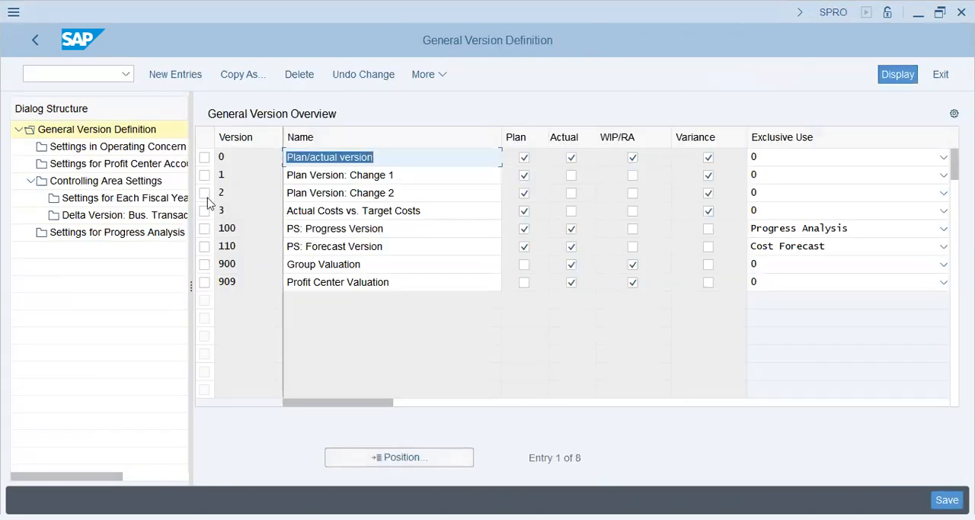
View the fiscal year settings of version 0 in controlling area LAP9.
left_click(204, 159)
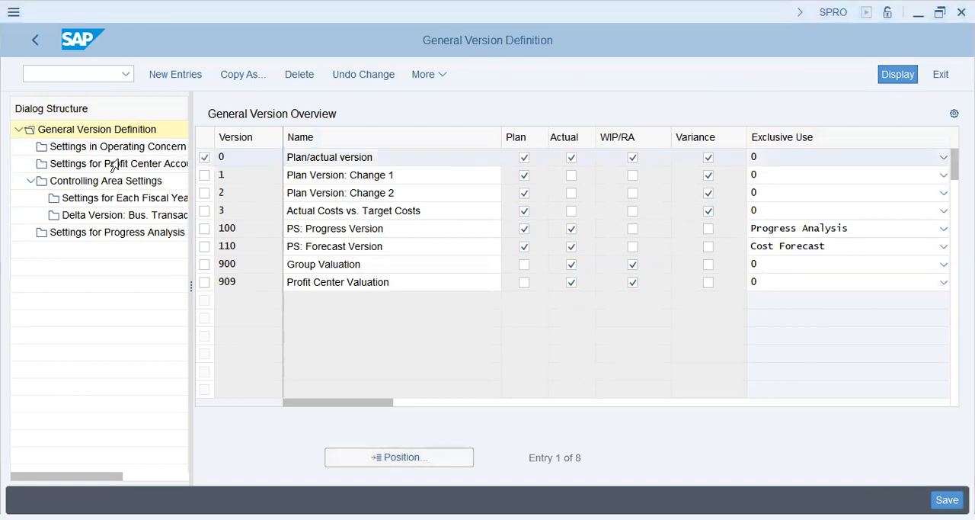
left_click(119, 181)
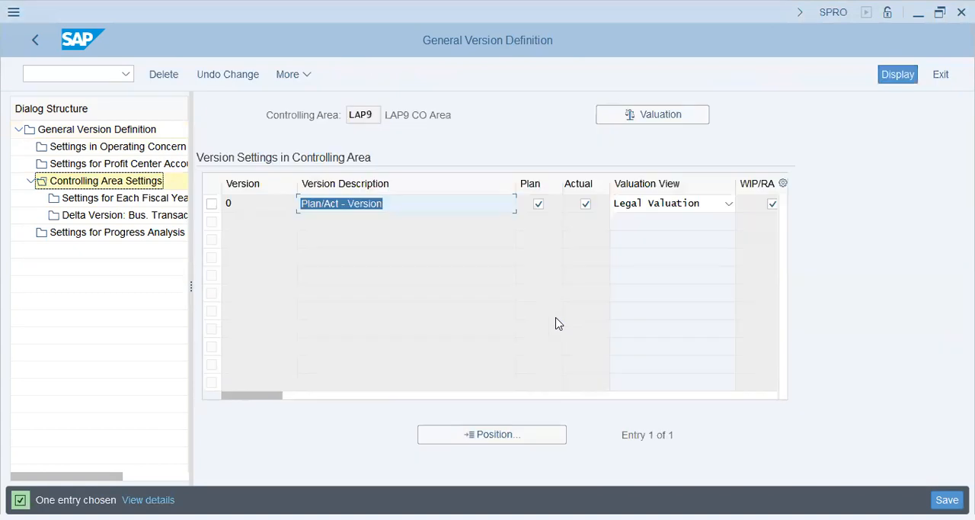
left_click(211, 204)
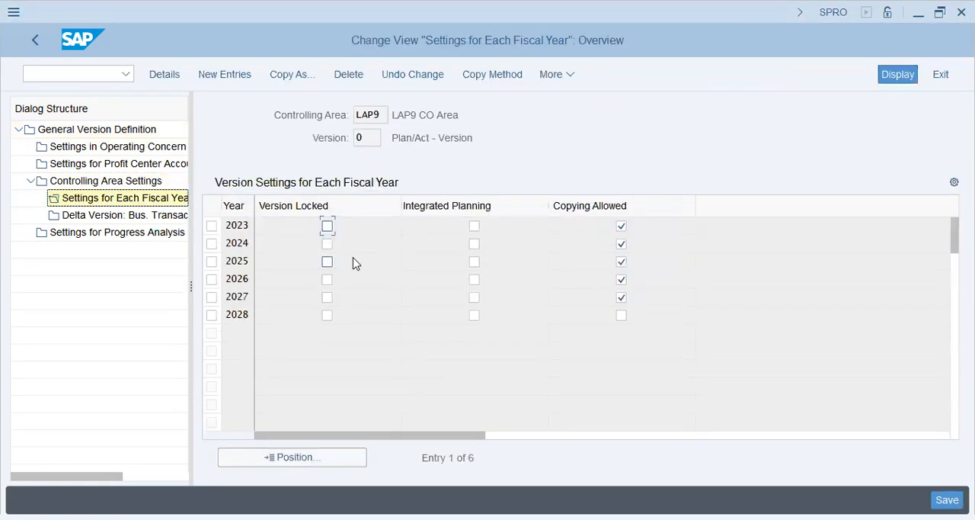
Set the controlling area to VAPS with transaction OKKS.
left_click(65, 76)
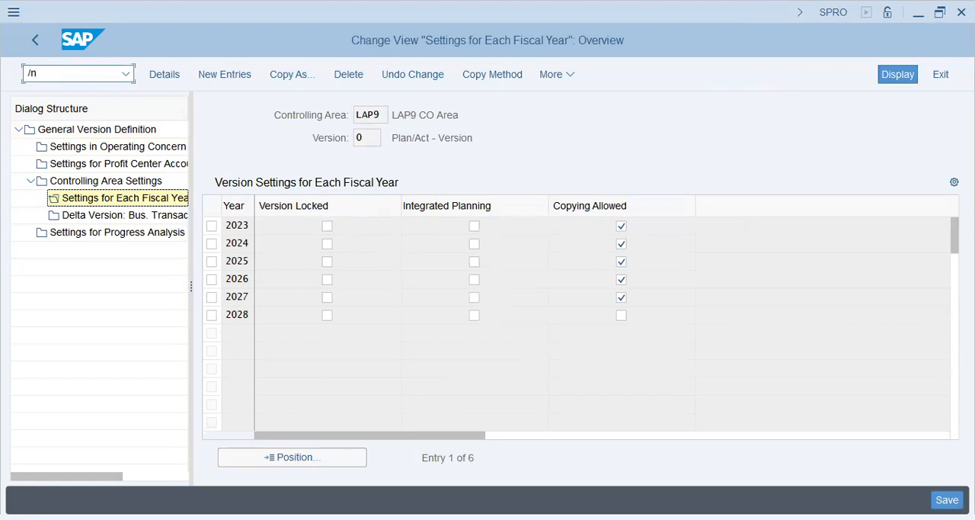
type("/nokks")
key("Return")
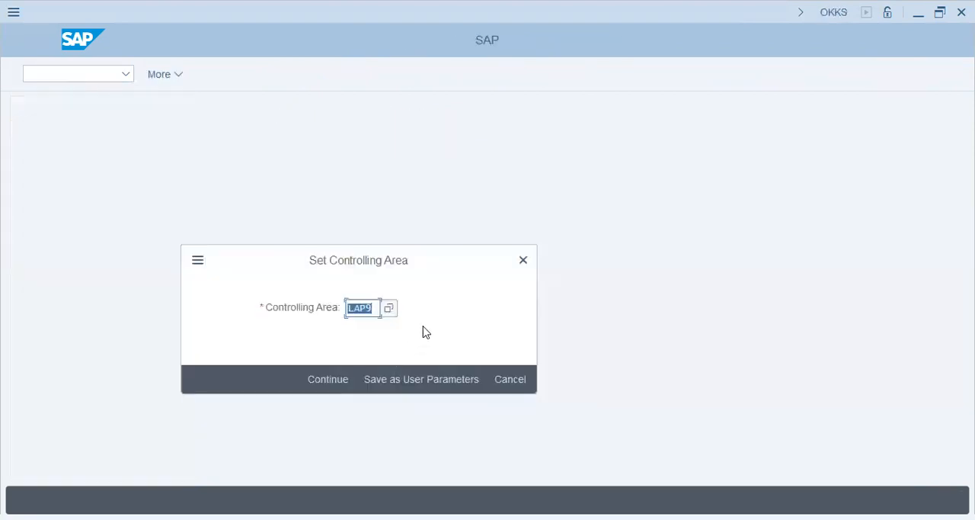
type("vap")
key("Return")
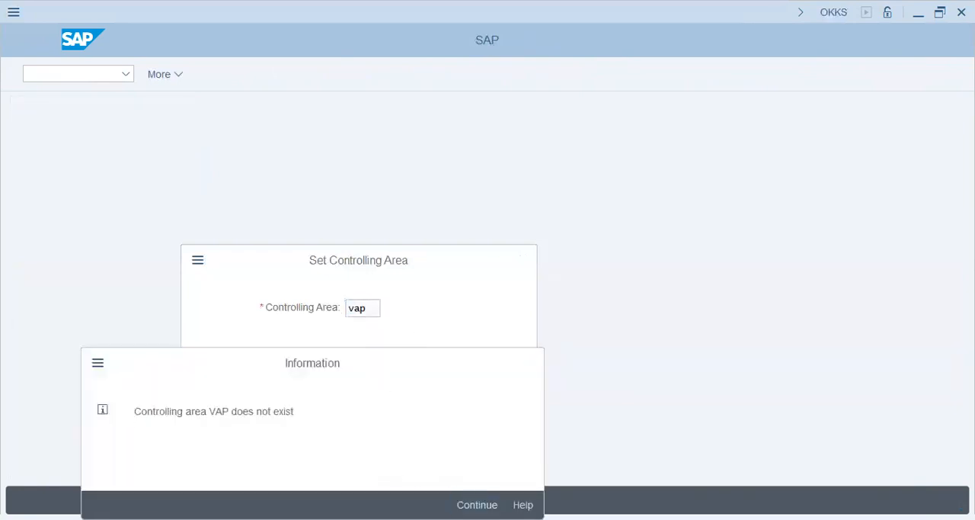
key("Return")
type("s")
key("BackSpace")
type("vaps")
key("Return")
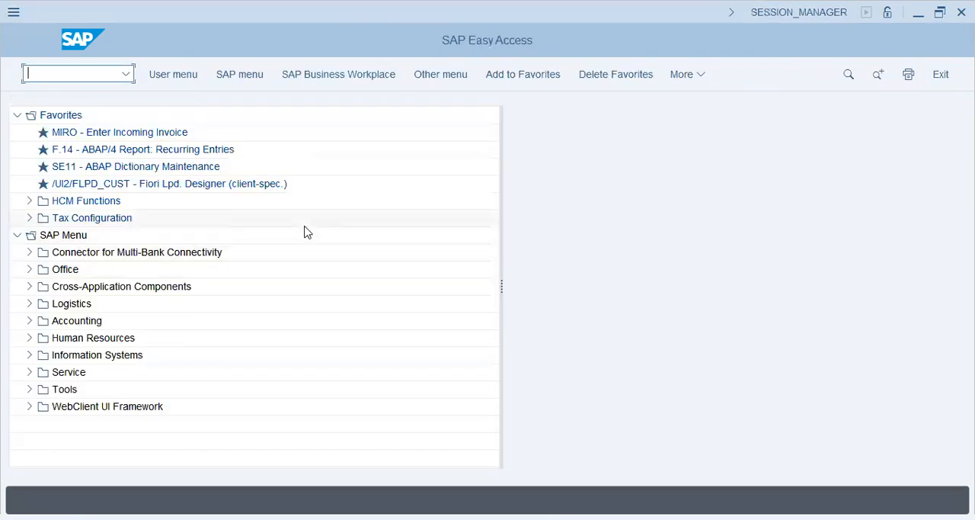
Return to the SAP Reference IMG and reopen Maintain Versions in the Organization section of General Controlling.
key("Return")
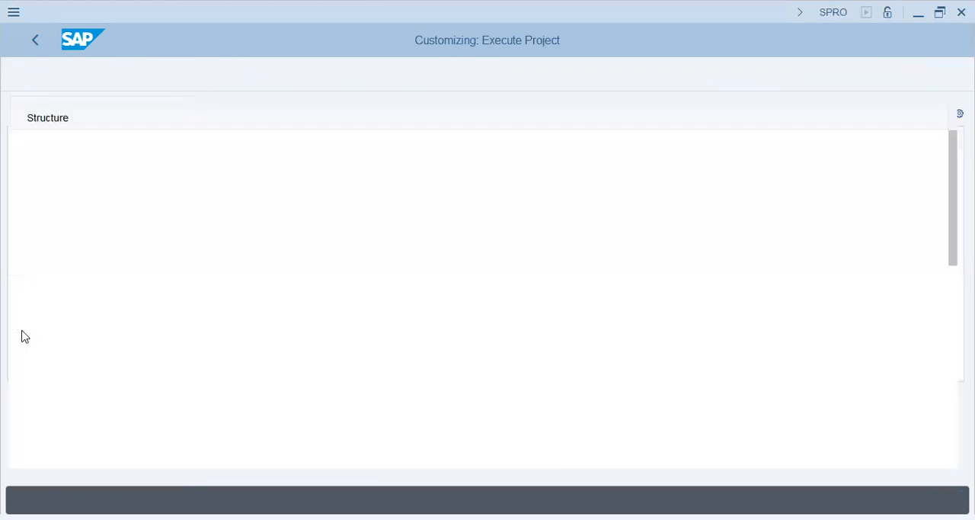
left_click(51, 362)
left_click(138, 362)
left_click(64, 346)
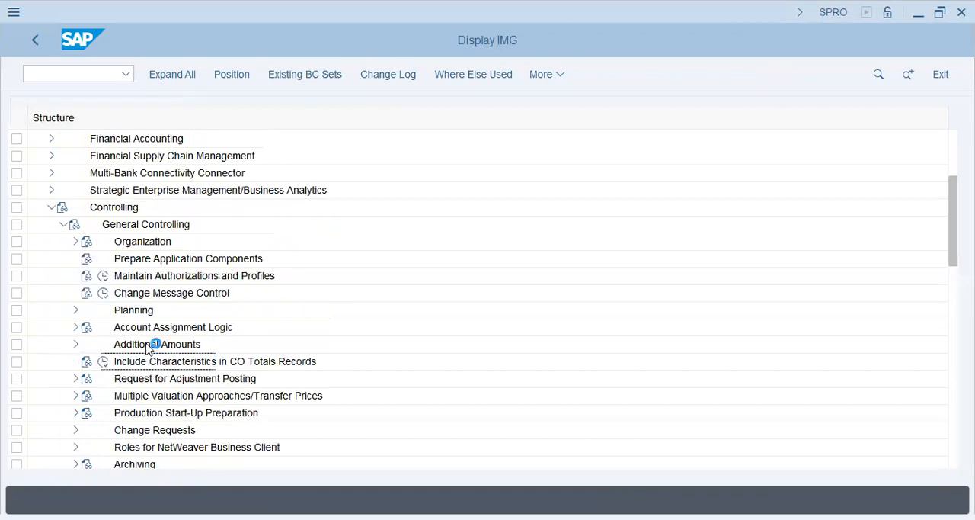
left_click(76, 242)
left_click(159, 259)
left_click(156, 311)
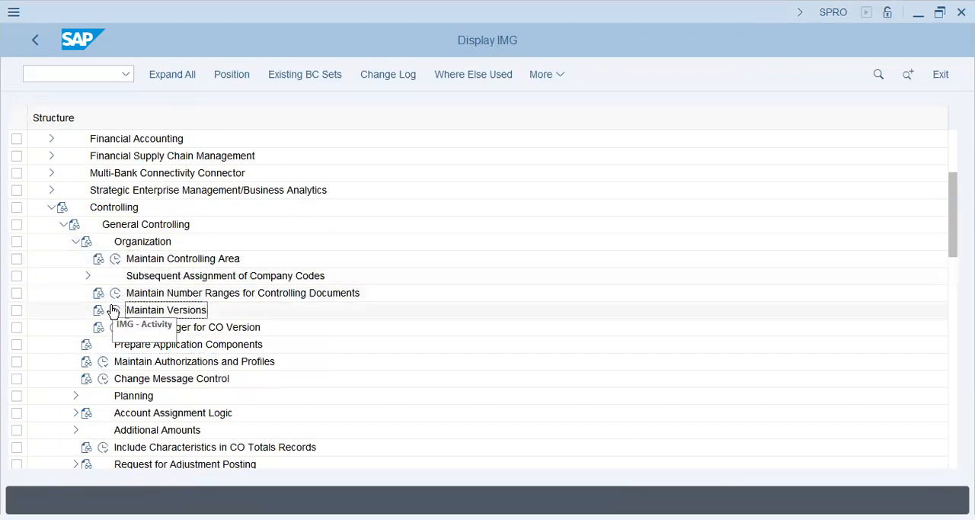
left_click(114, 310)
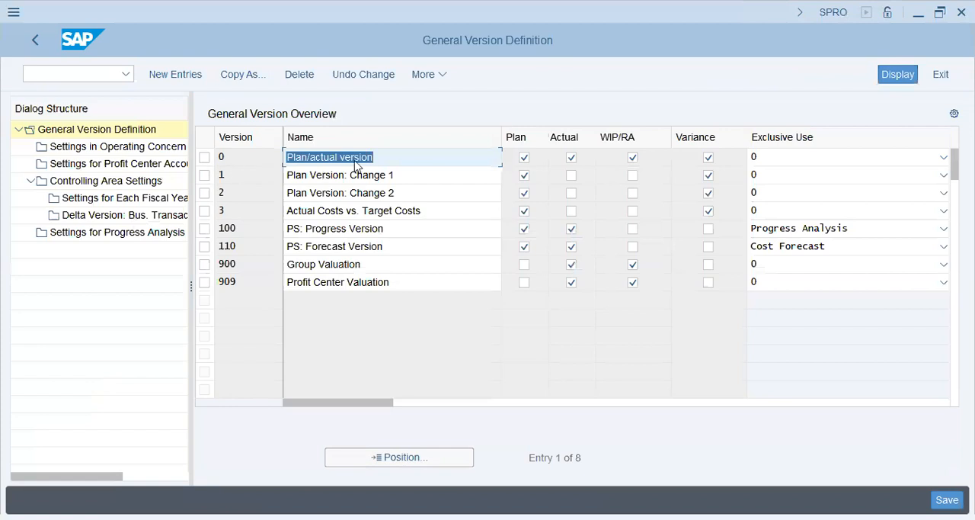
Review the general version definitions, including the plan/actual, plan change, project, group valuation and profit center valuation versions.
left_click(384, 151)
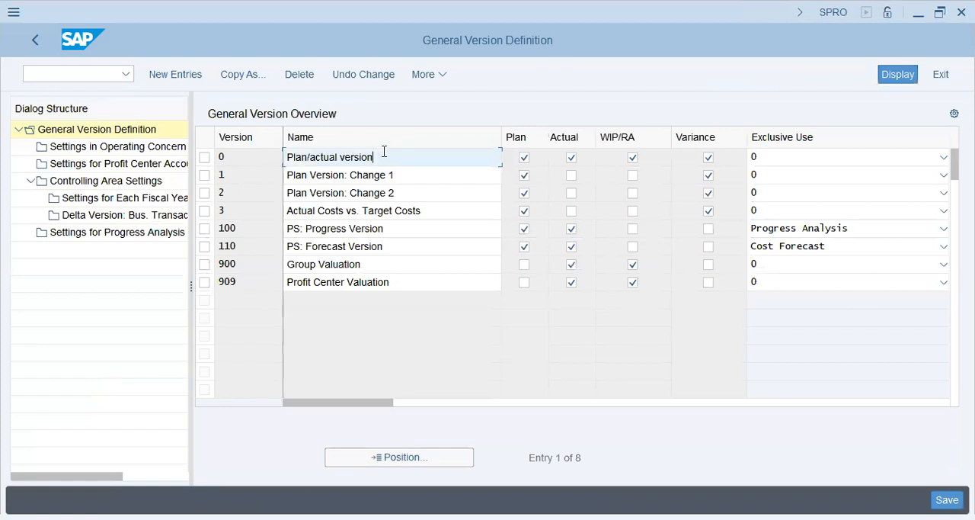
left_click(340, 175)
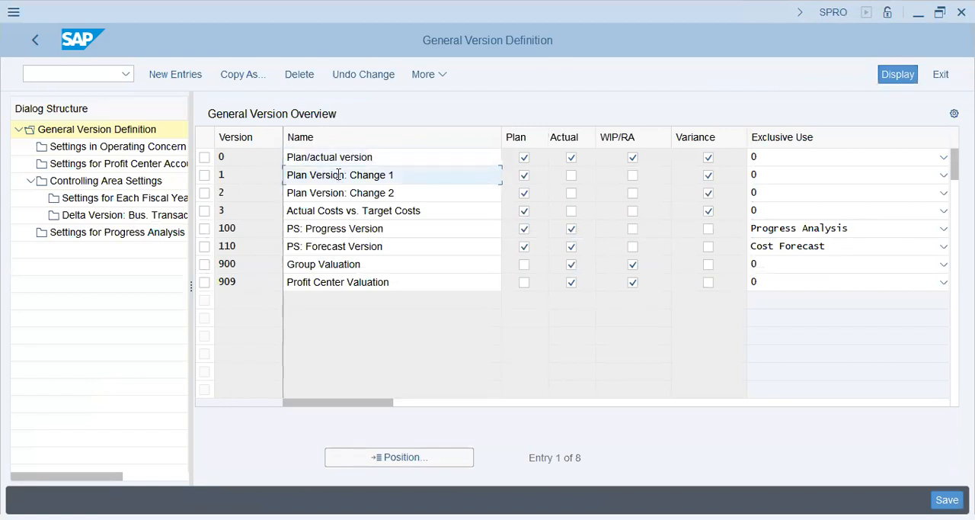
left_click(403, 261)
left_click_drag(424, 283, 190, 295)
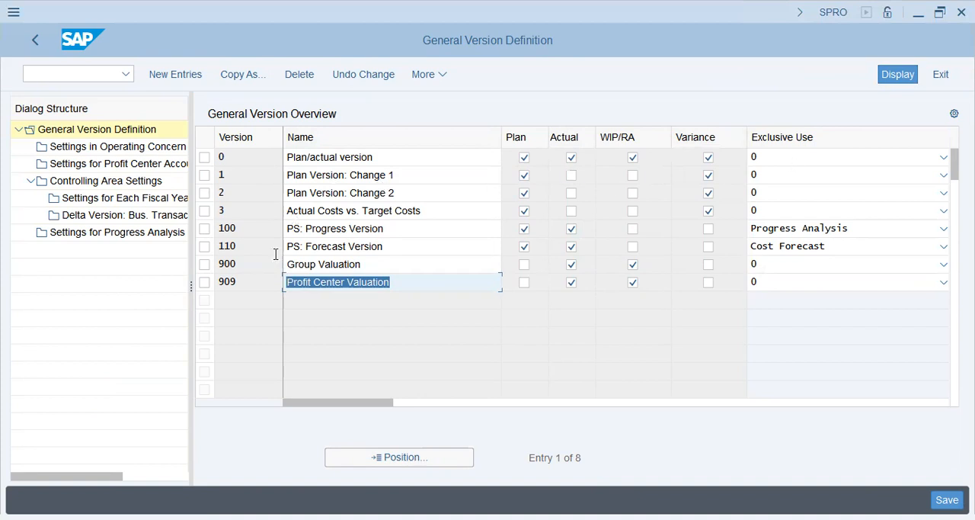
left_click(388, 231)
left_click(364, 264)
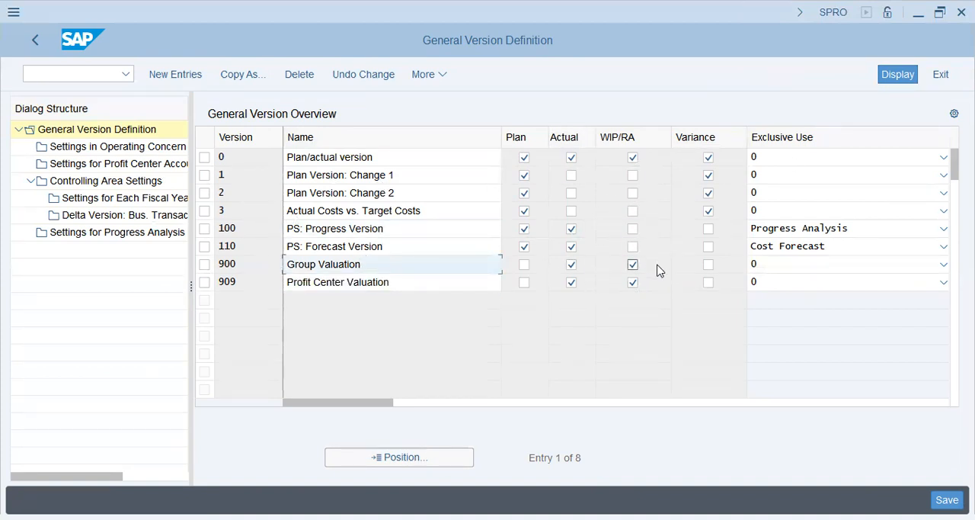
left_click(402, 282)
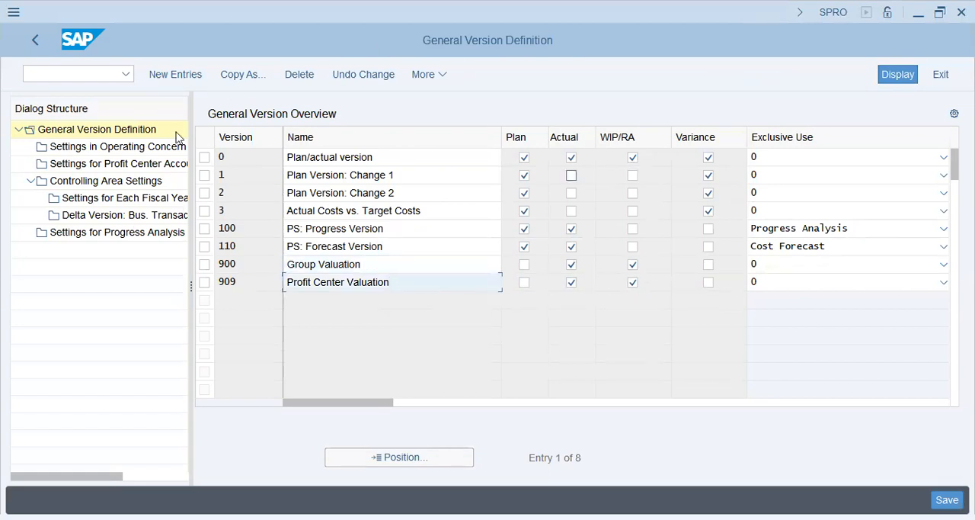
Open the fiscal year settings of version 0 for controlling area VAPS.
left_click(107, 183)
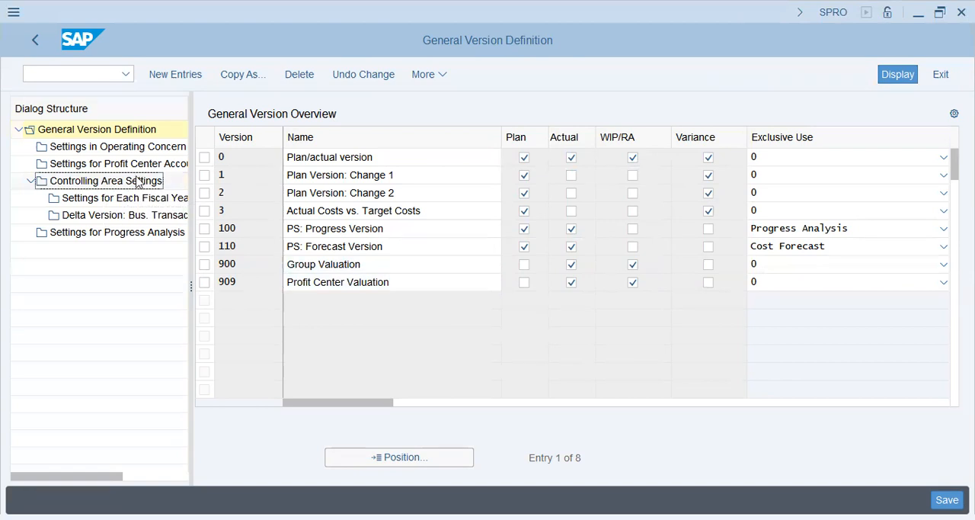
left_click(205, 157)
left_click(128, 183)
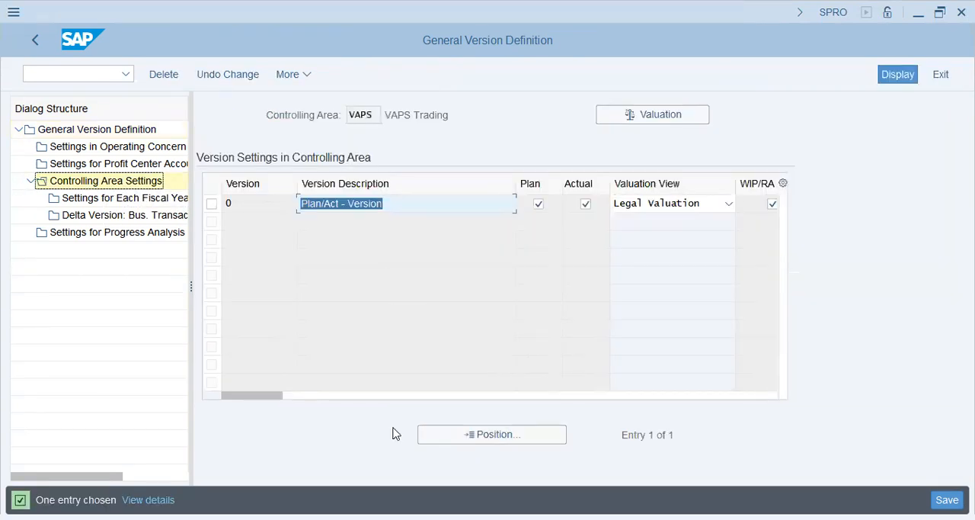
left_click(211, 206)
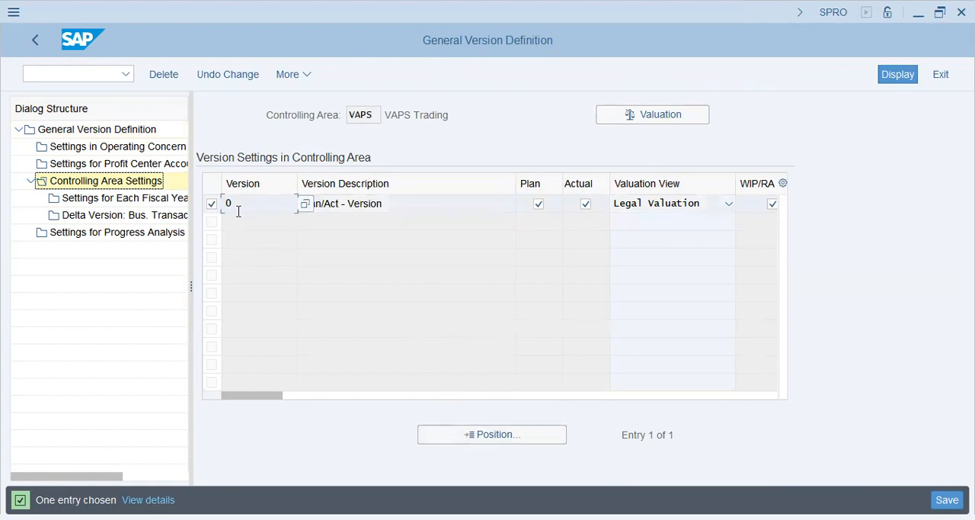
left_click(139, 200)
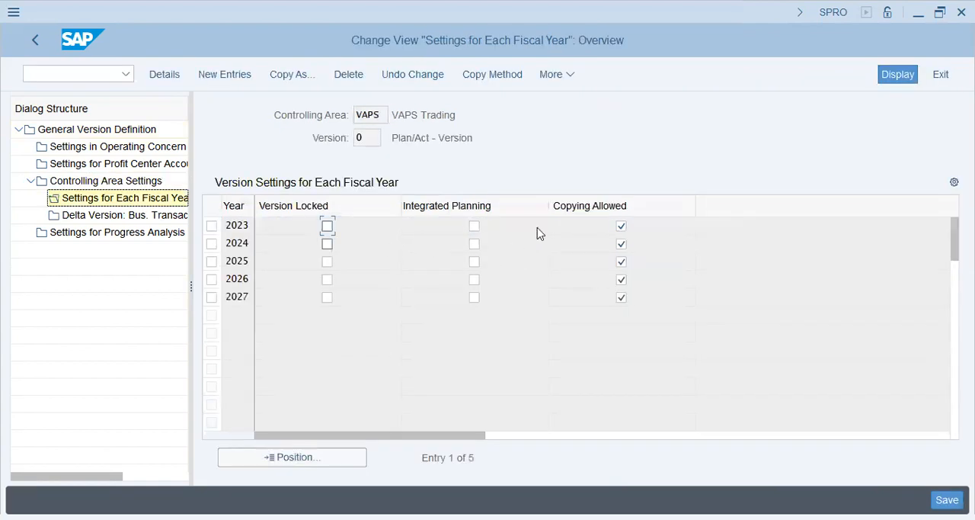
Try to activate integrated planning for fiscal year 2023 without background processing, and discard the edit.
left_click(474, 226)
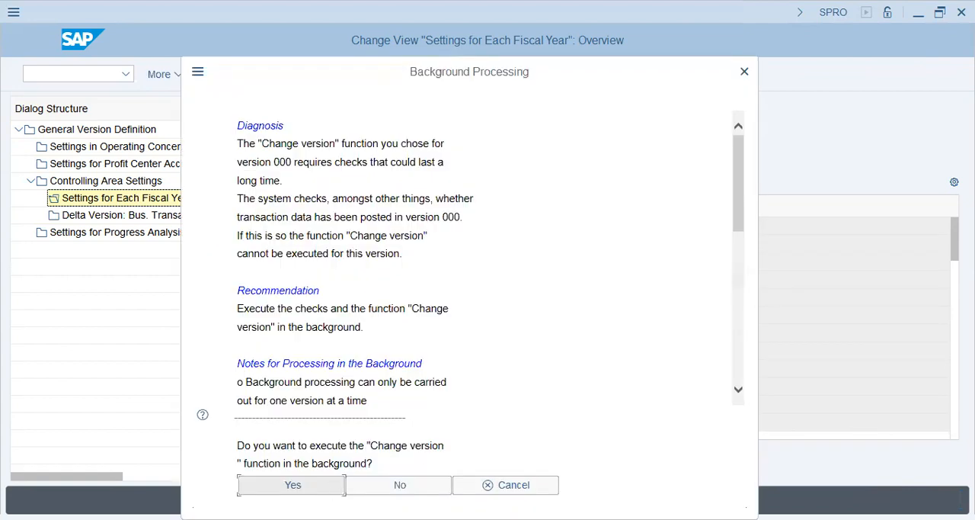
left_click(373, 491)
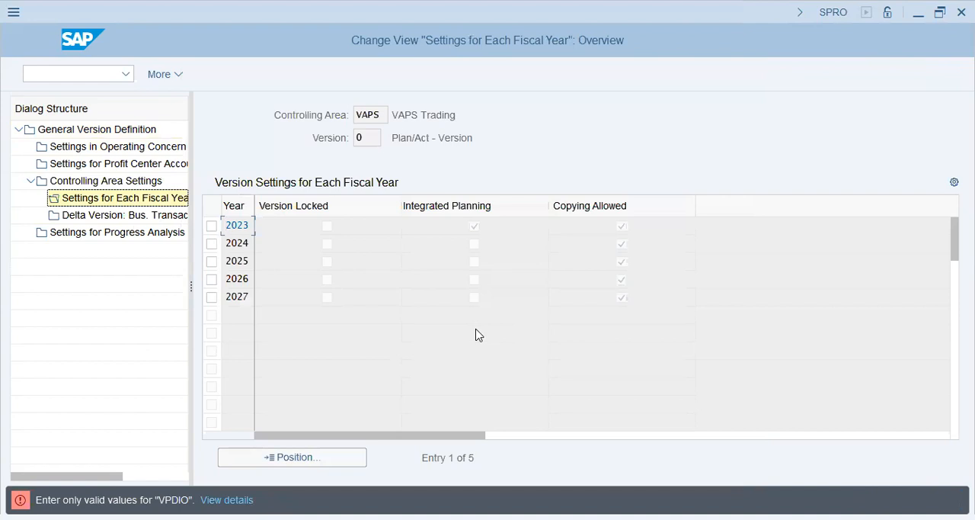
key("F12")
left_click(272, 355)
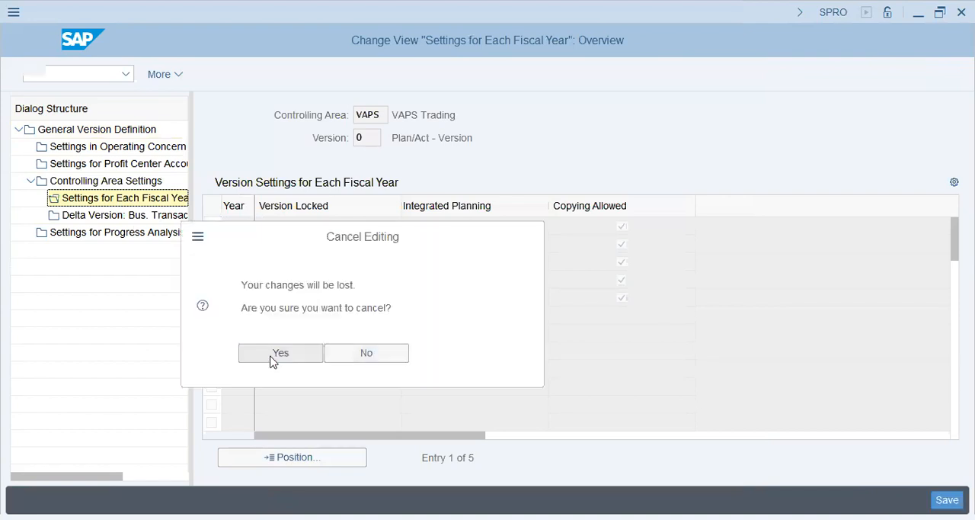
Activate integrated planning for fiscal year 2023 and save it through a background job with output device lp01 and one copy.
left_click(475, 226)
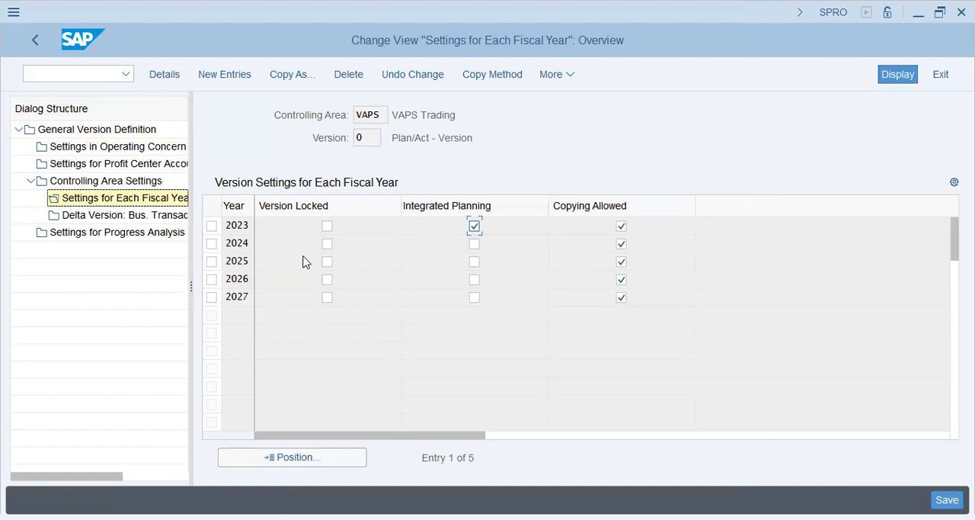
key("ctrl+s")
left_click(293, 485)
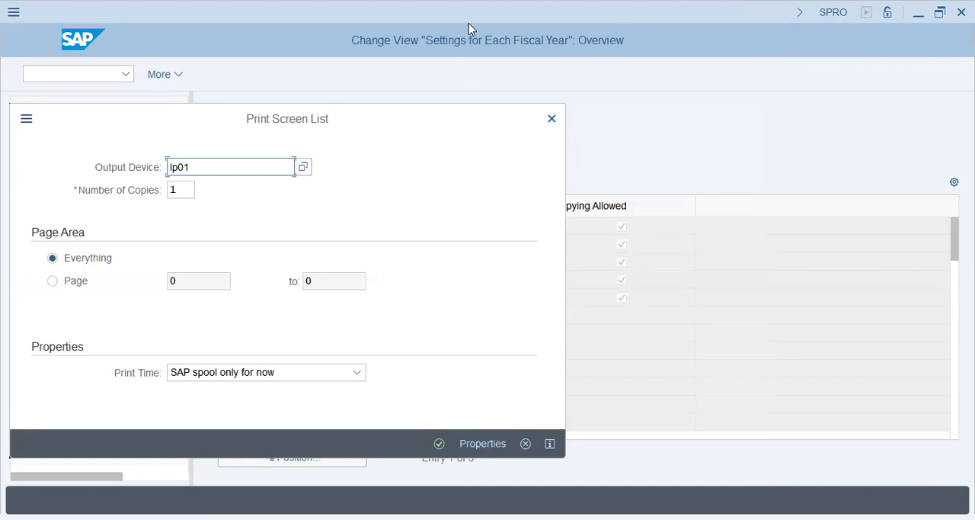
key("Tab")
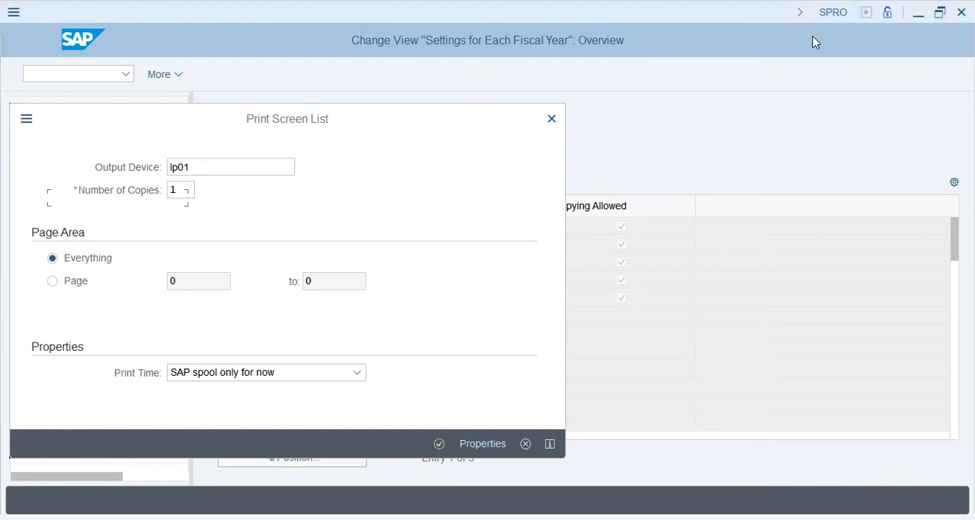
left_click(442, 443)
key("Return")
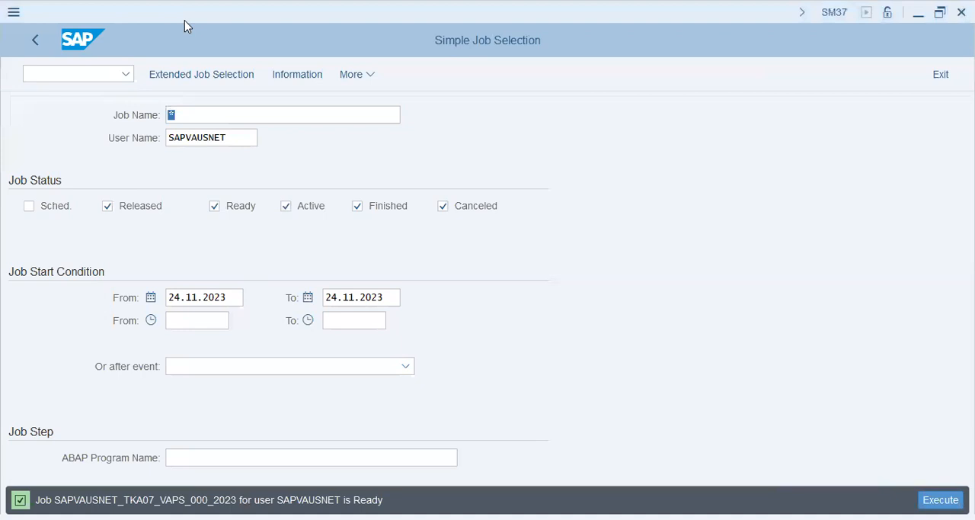
List the user's background jobs of 24.11.2023 in SM37, including scheduled ones.
left_click(57, 206)
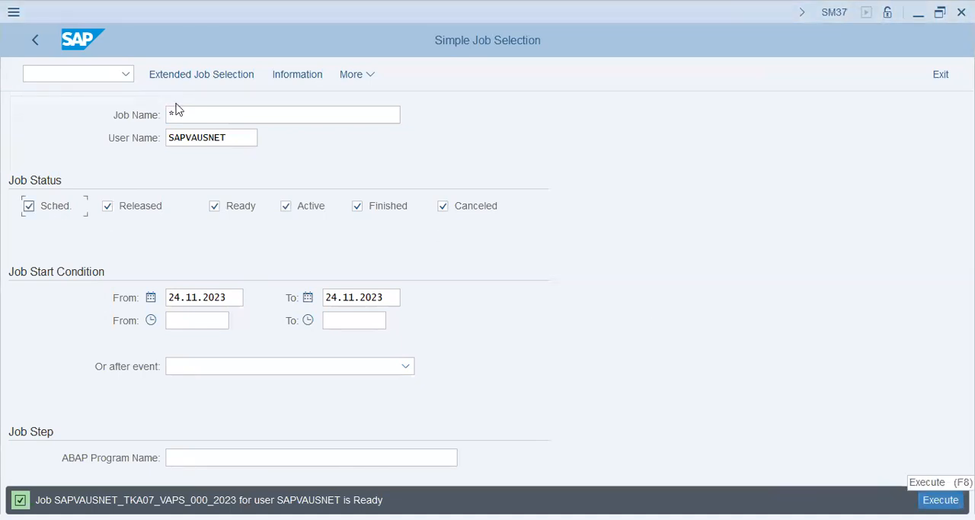
left_click_drag(240, 136, 164, 137)
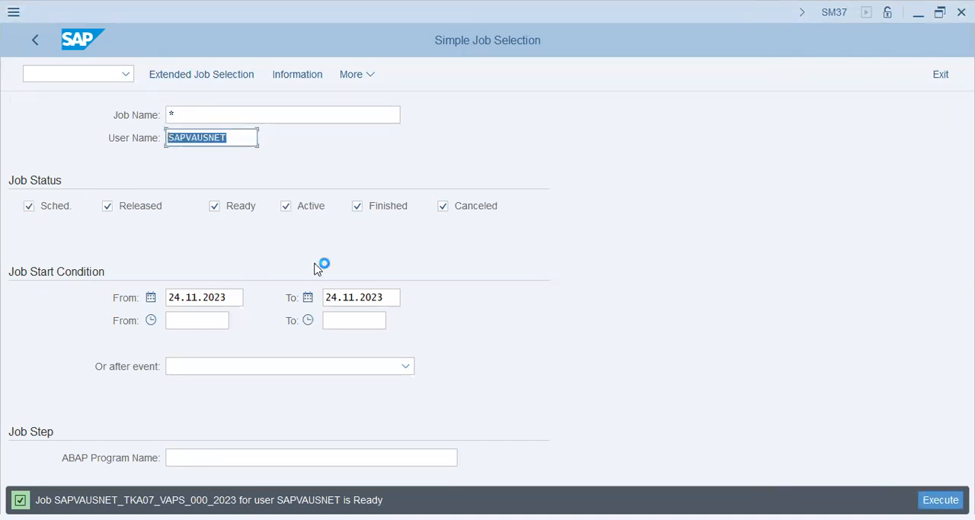
key("F8")
left_click(408, 370)
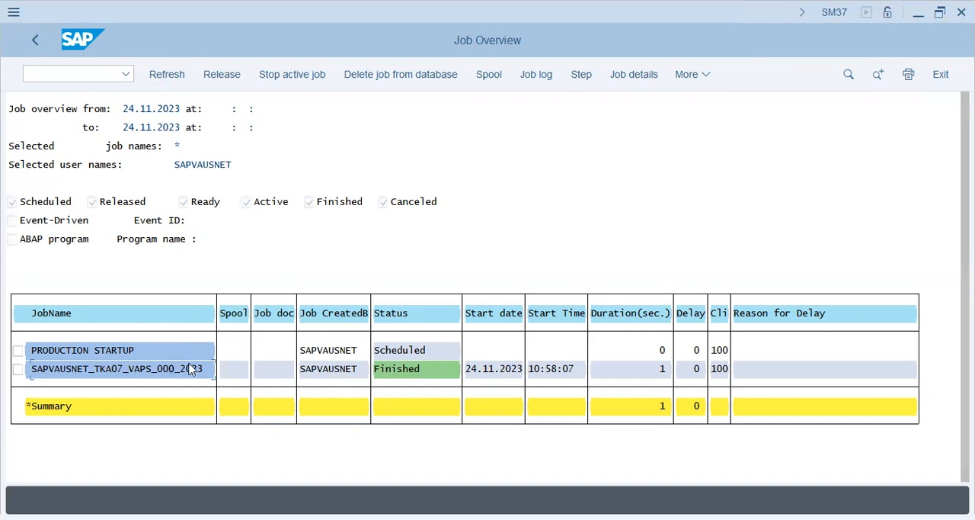
Try to release the VAPS 2023 version job and display its spool list.
left_click(17, 369)
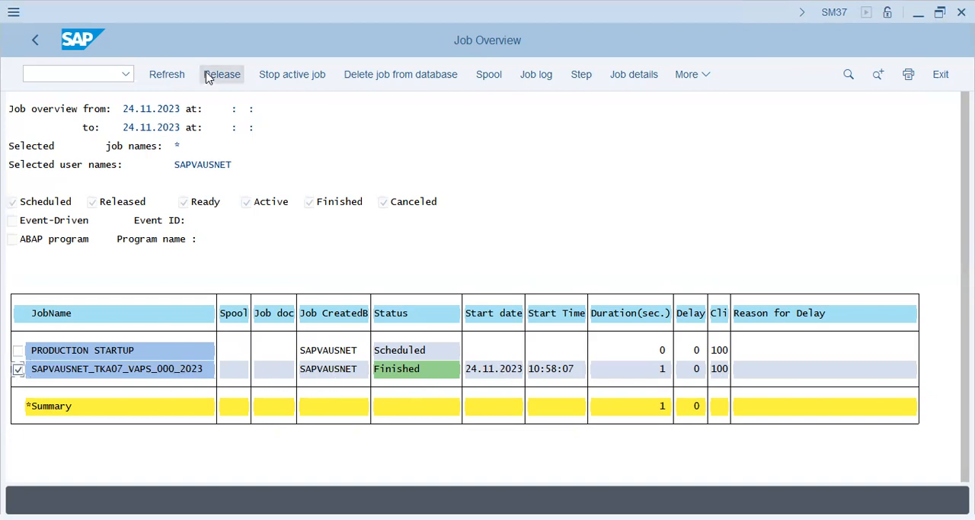
left_click(180, 78)
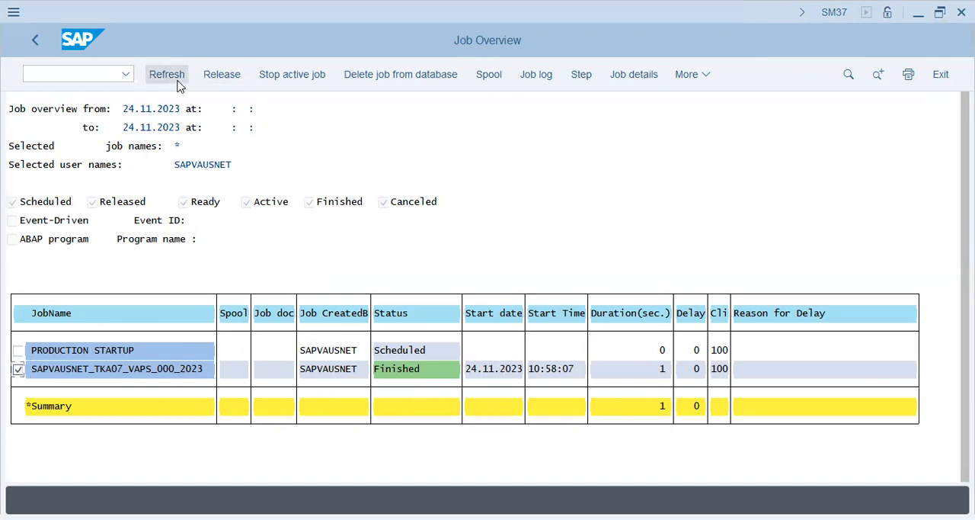
left_click(215, 78)
left_click(18, 369)
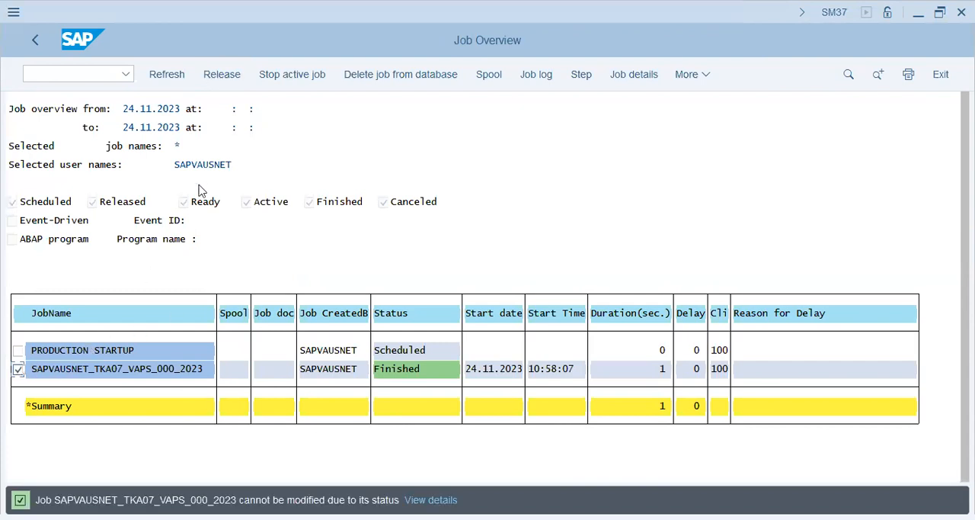
left_click(238, 80)
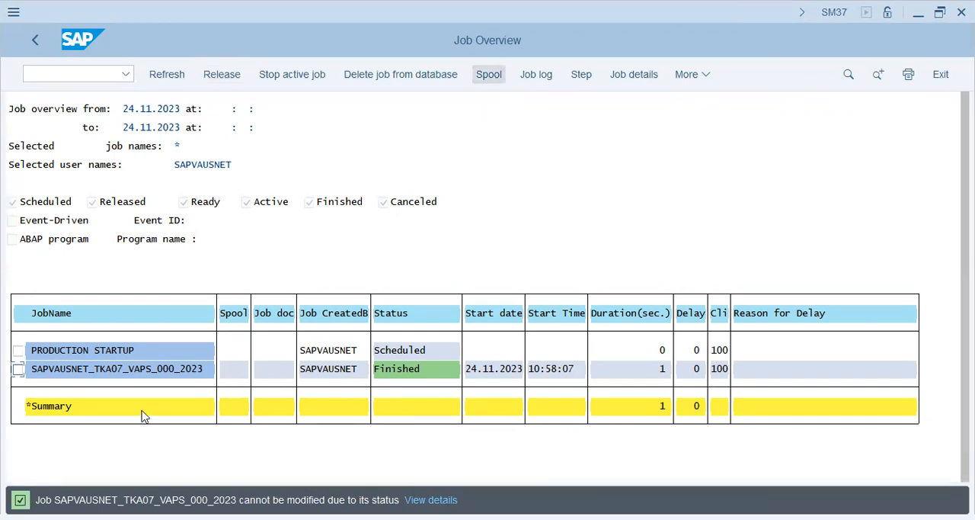
left_click(162, 370)
left_click(491, 70)
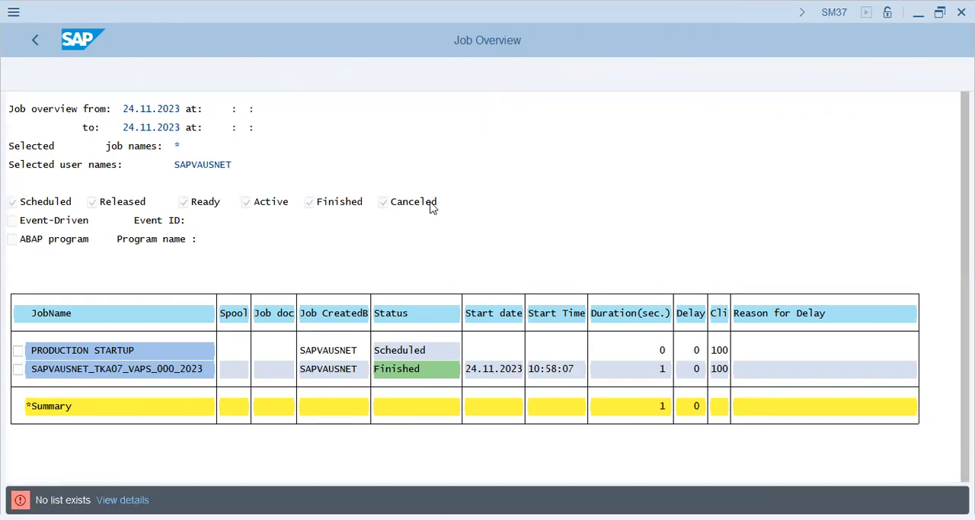
Leave the job overview and open the SAP Reference IMG through SPRO.
left_click(35, 43)
type("so")
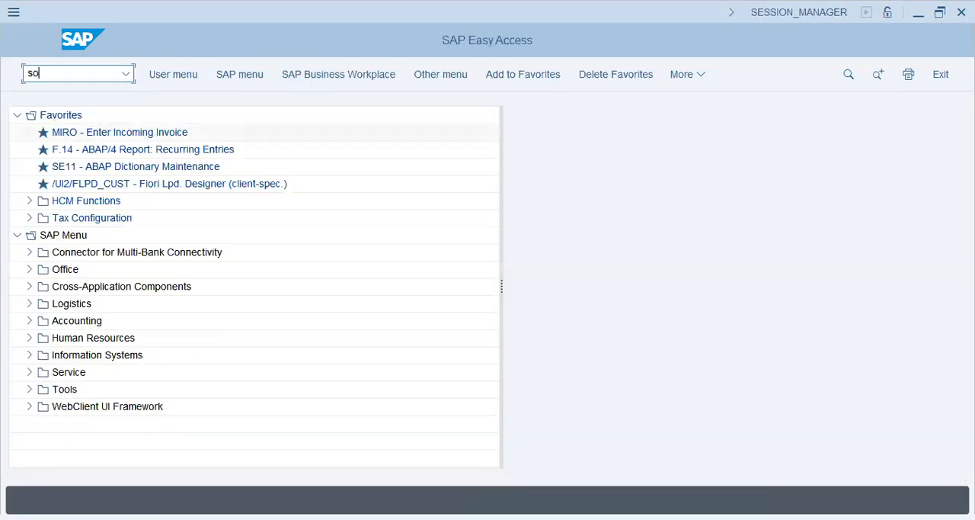
key("Return")
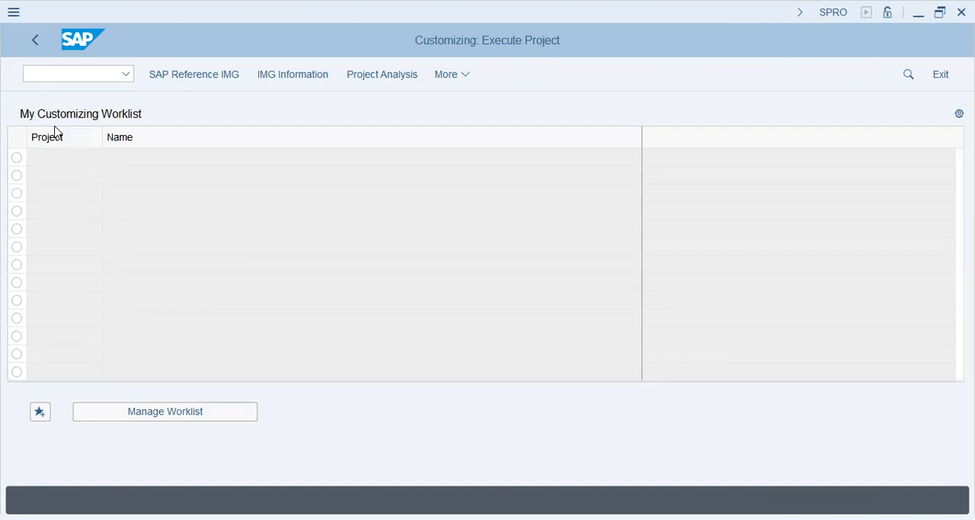
left_click(194, 74)
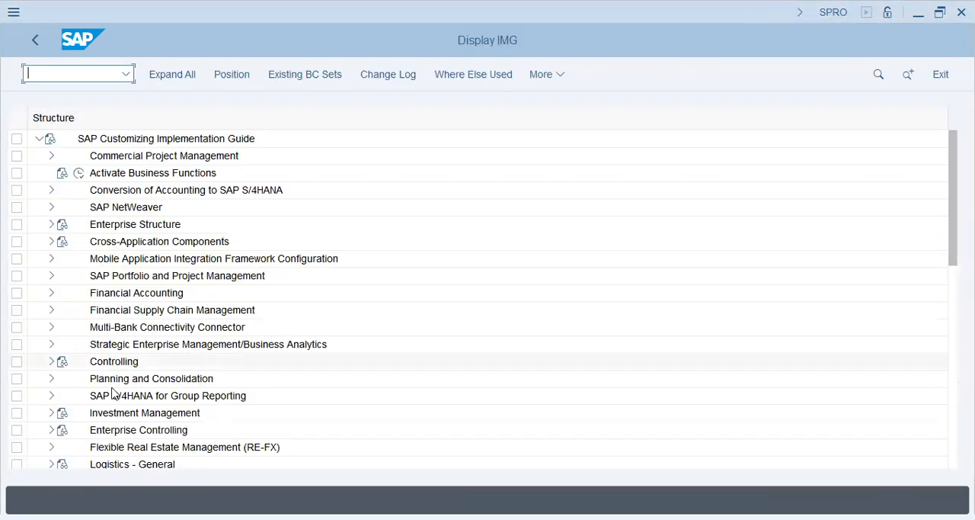
Open Maintain Versions in the Organization section of General Controlling under Controlling.
left_click(116, 379)
left_click(51, 361)
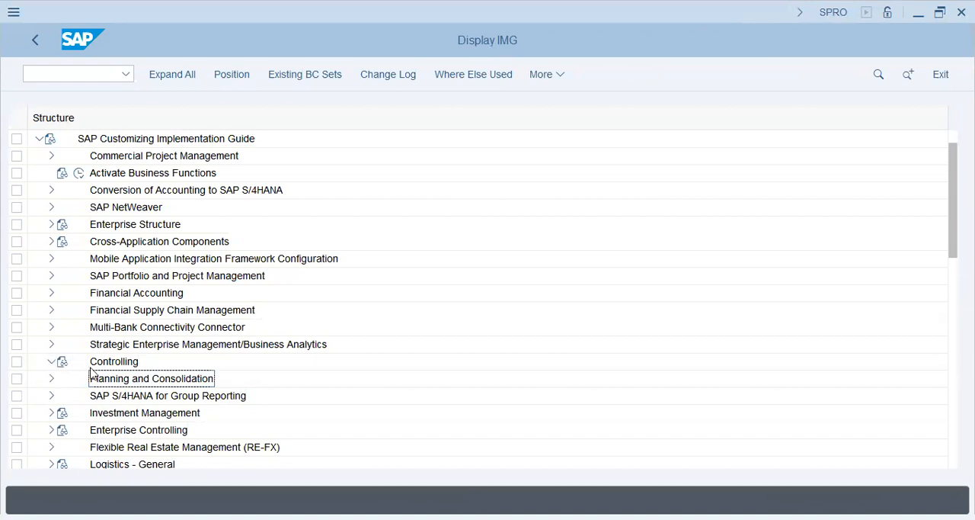
left_click(65, 344)
left_click(144, 346)
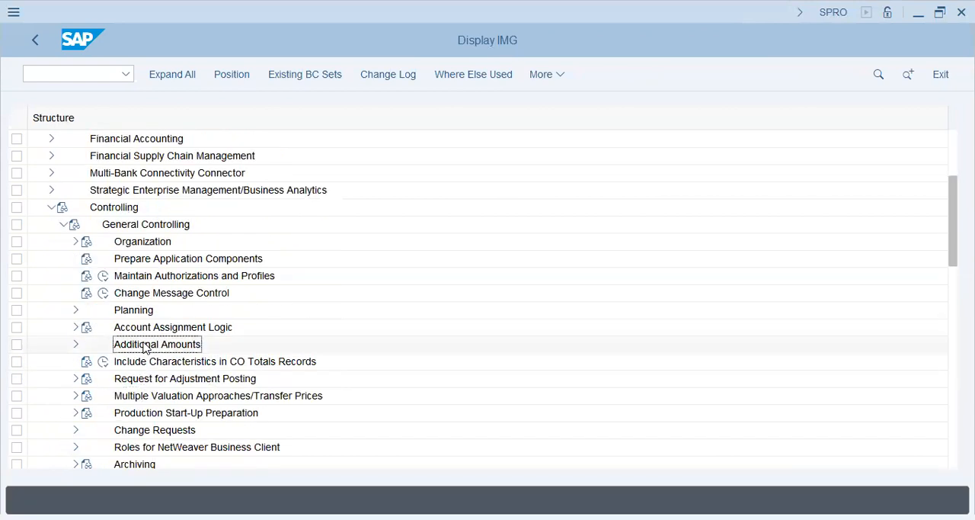
left_click(75, 242)
left_click(129, 309)
left_click(116, 309)
left_click(229, 328)
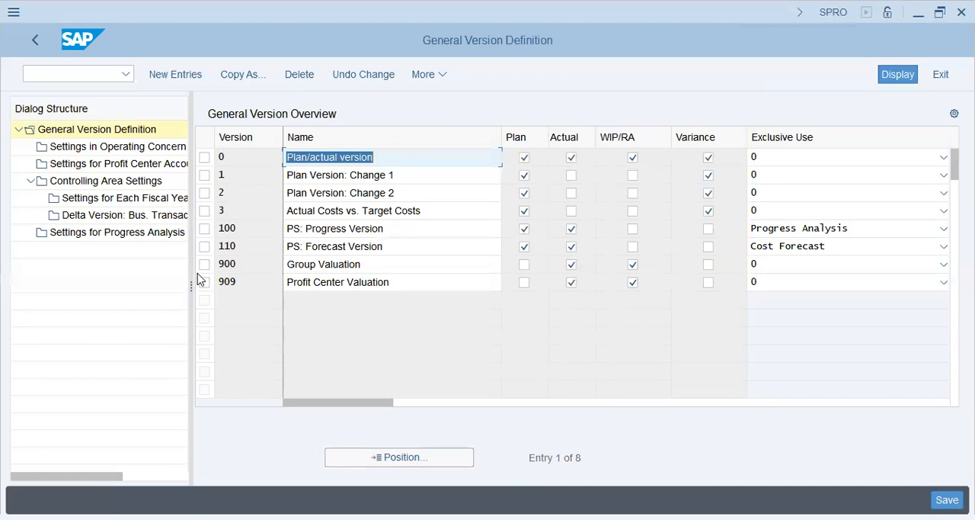
Open the controlling area settings for version 900 and transfer the version to controlling area VAPS.
left_click(205, 264)
double_click(111, 182)
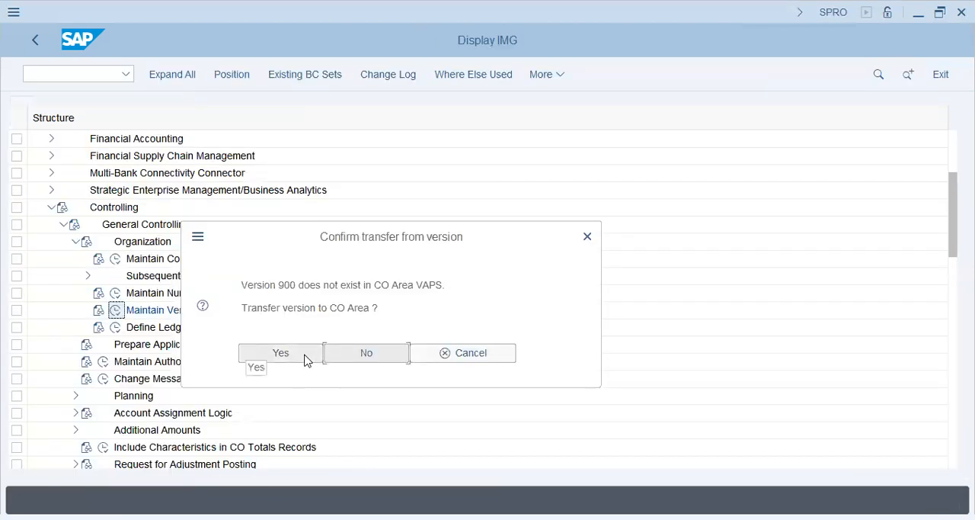
left_click_drag(298, 307, 457, 317)
left_click(304, 356)
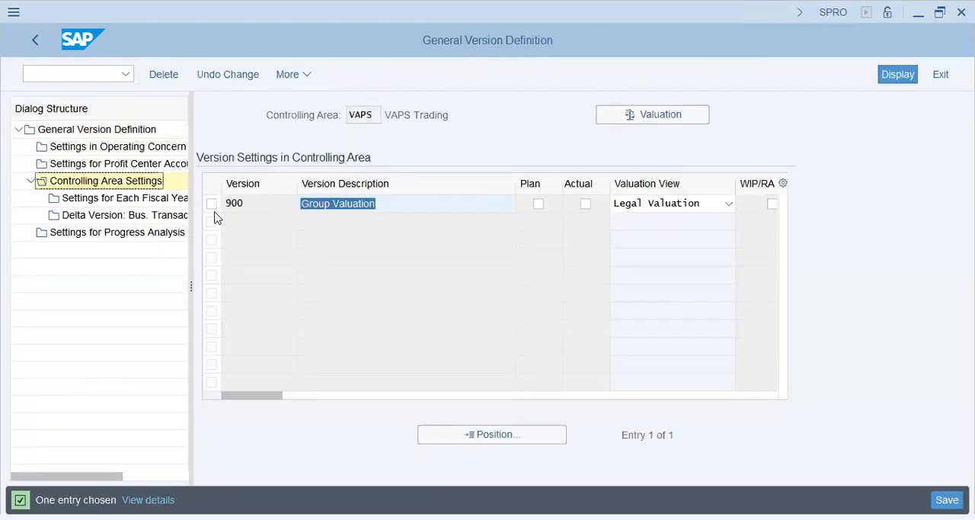
Configure version 900 in VAPS as an actual version with the Group Valuation view and WIP/RA enabled.
left_click(211, 204)
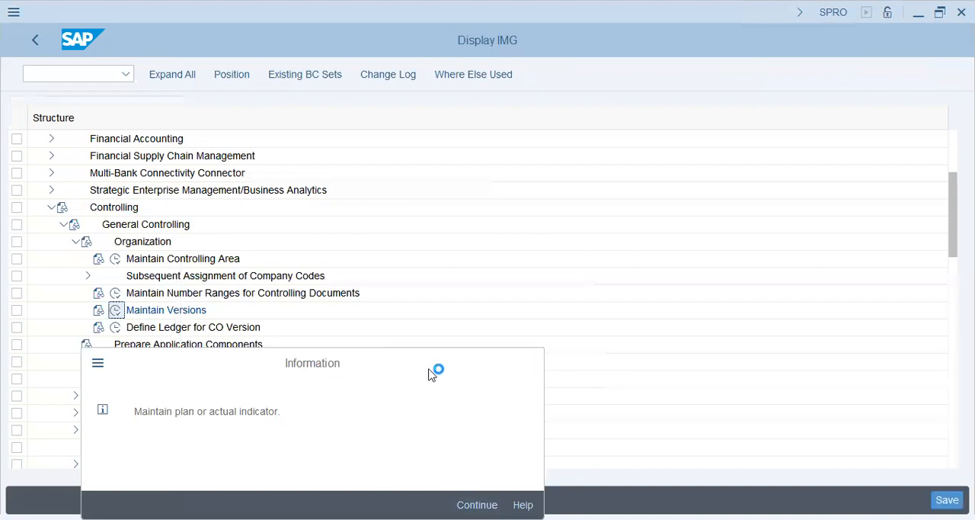
key("Return")
left_click(394, 203)
left_click(586, 204)
left_click(702, 207)
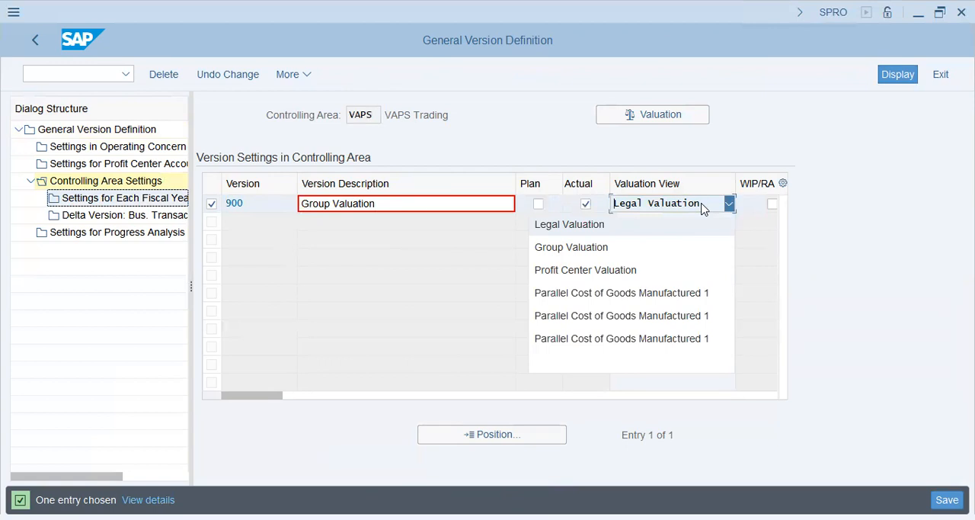
left_click(644, 251)
left_click(772, 204)
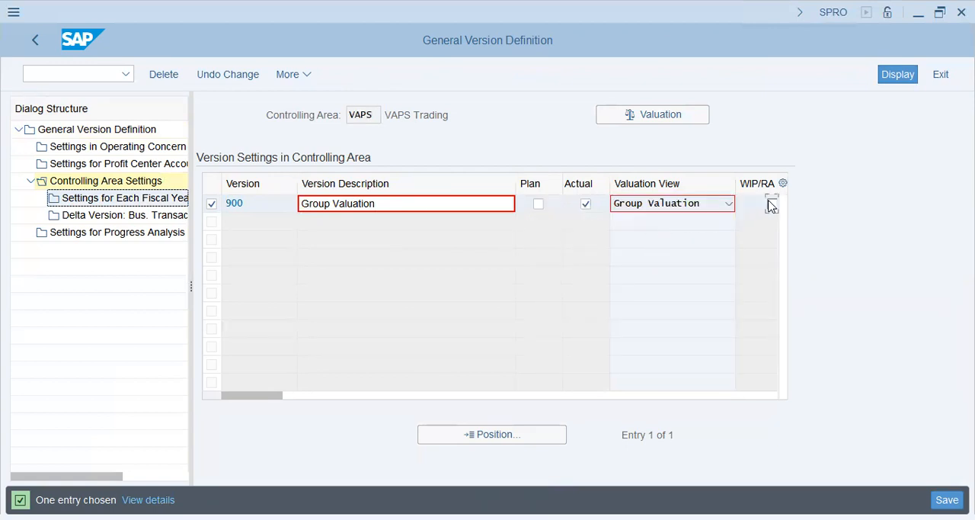
Try 0 as the reference version of version 900 and clear the entry.
left_click_drag(276, 396, 534, 379)
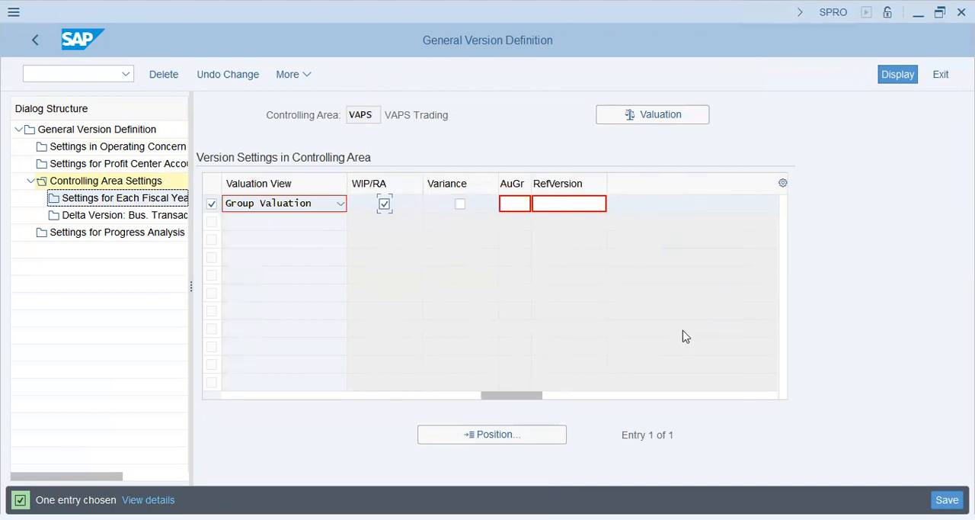
left_click(570, 204)
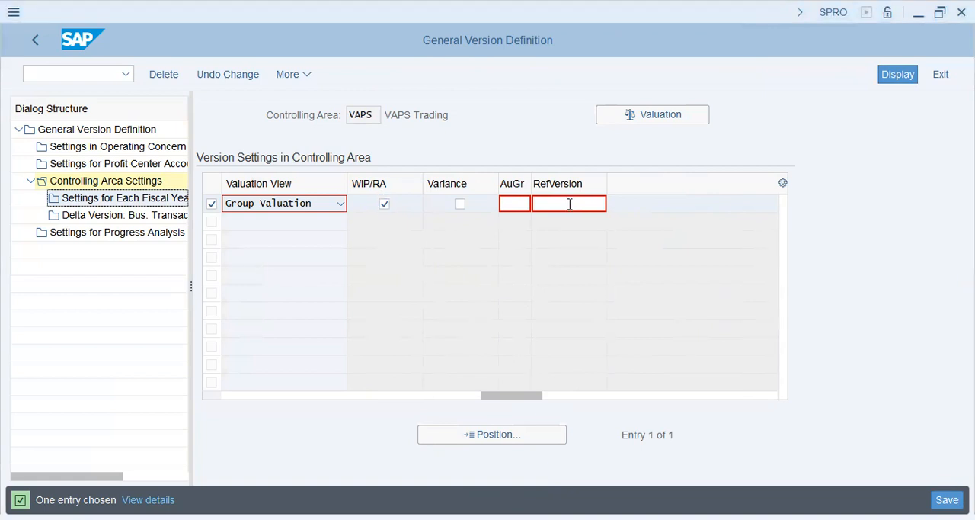
left_click(535, 241)
left_click(592, 201)
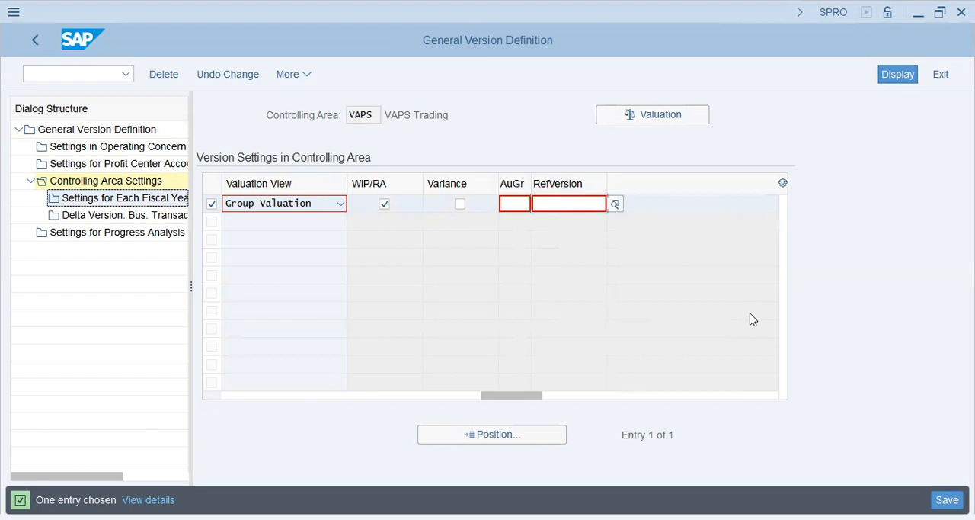
type("0")
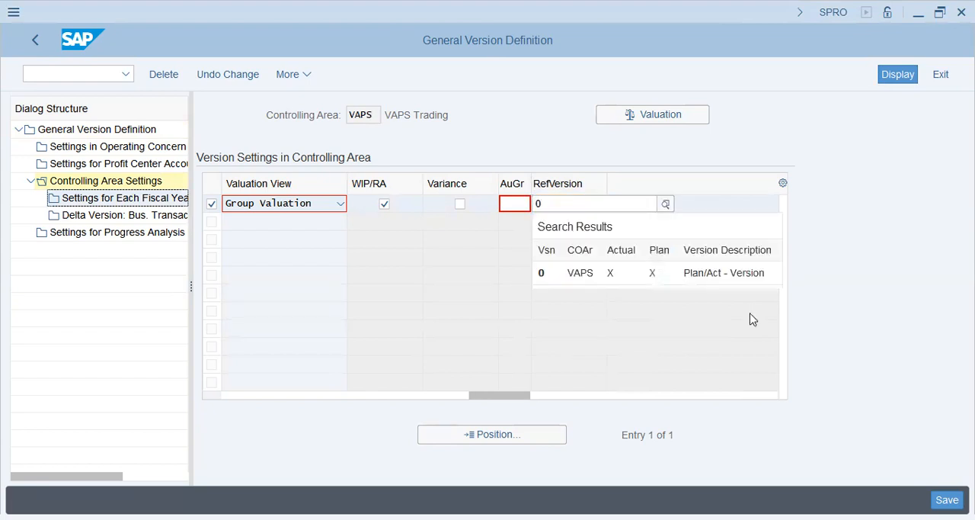
key("BackSpace")
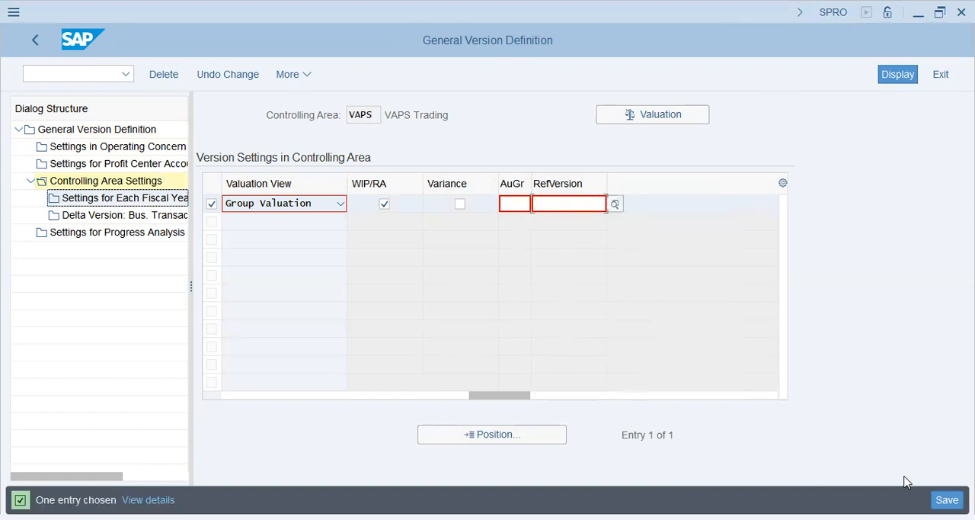
Save the version 900 settings to the VAP Group - FICO Config customizing request SA2K901602.
left_click(947, 499)
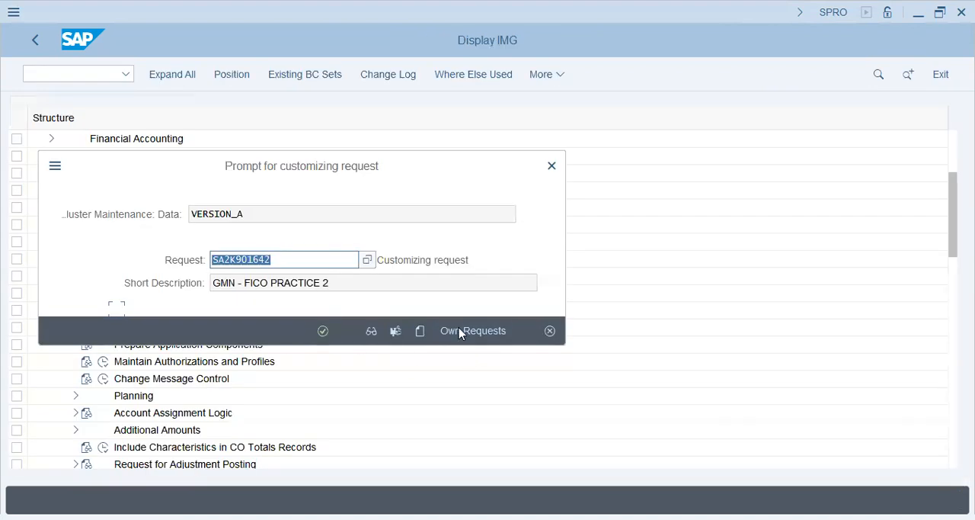
left_click(460, 332)
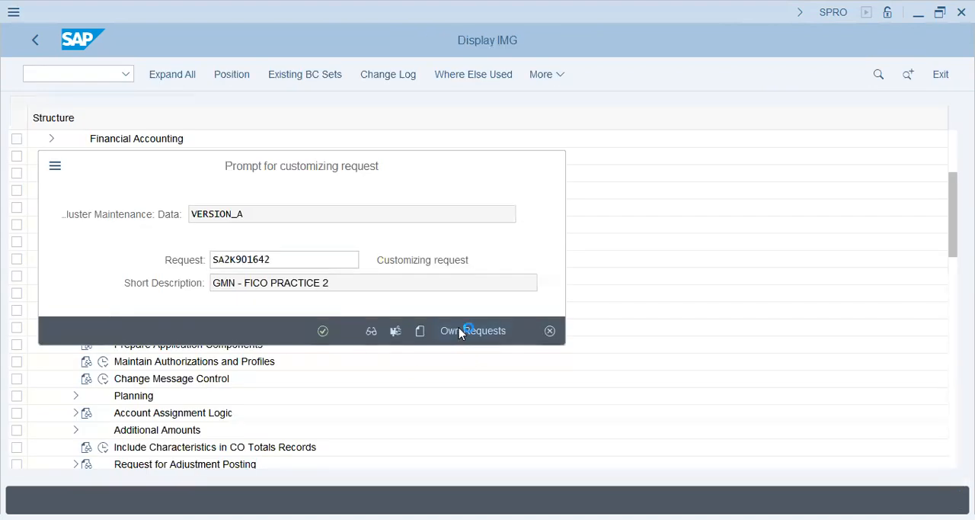
left_click(352, 298)
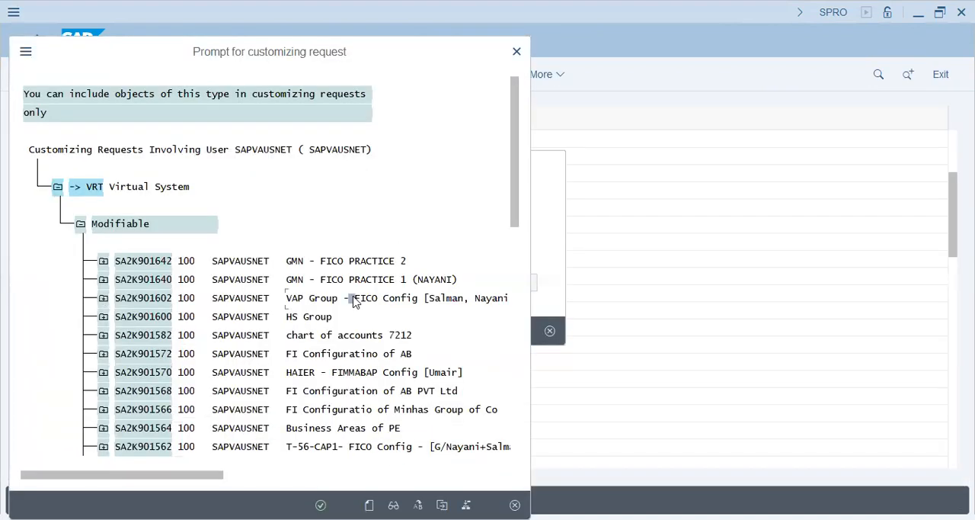
double_click(352, 298)
left_click(330, 333)
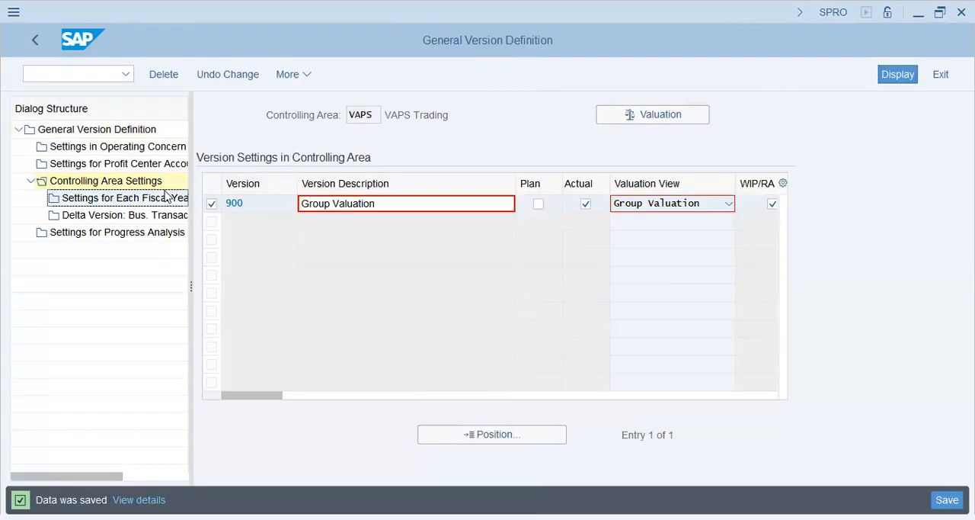
Open the controlling area settings for version 909 and transfer the version to controlling area VAPS.
double_click(92, 131)
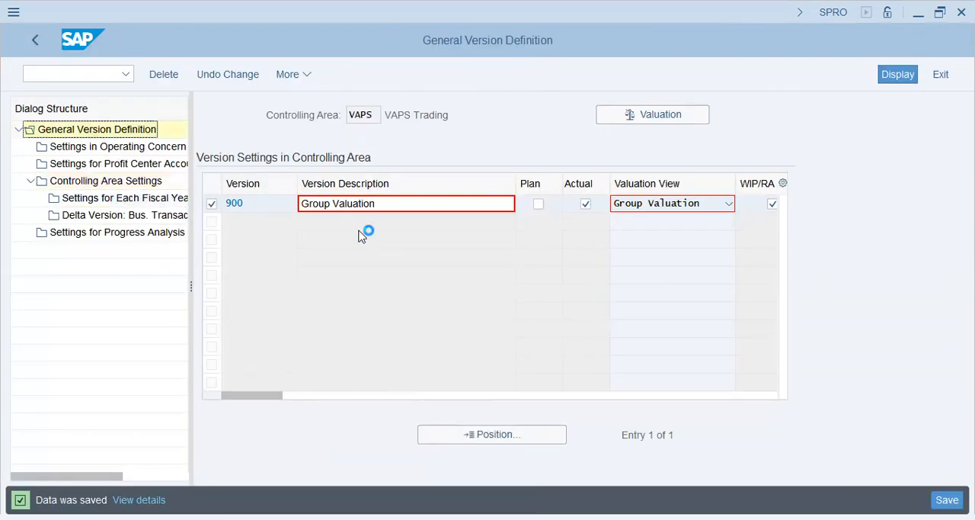
left_click(205, 282)
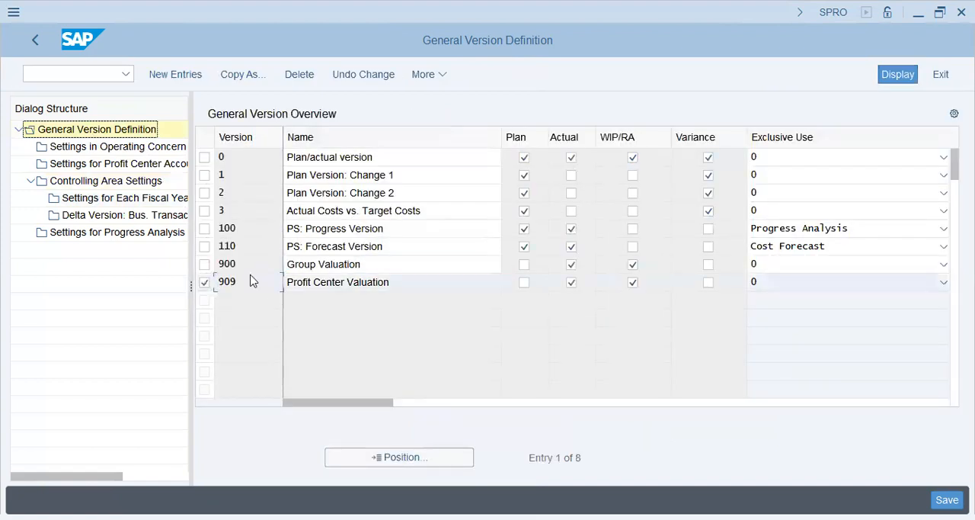
left_click(392, 266)
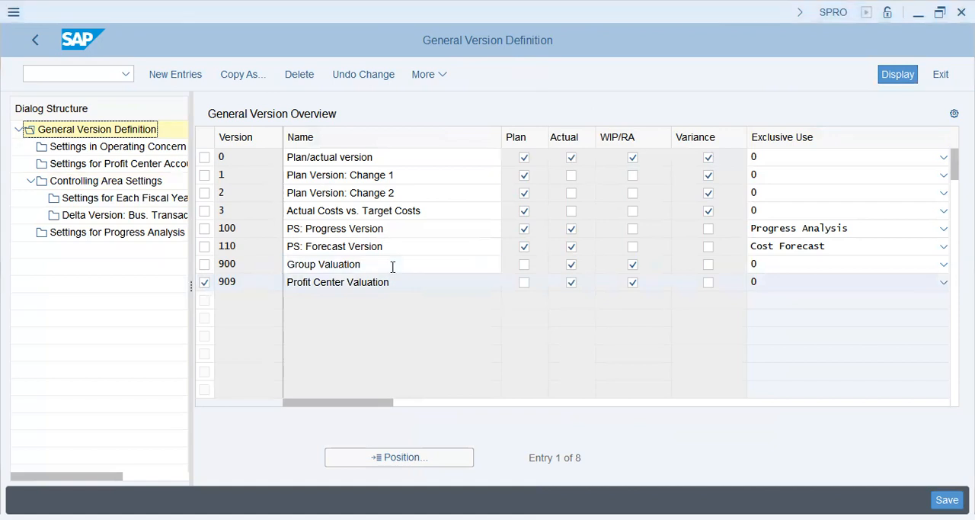
left_click(392, 266)
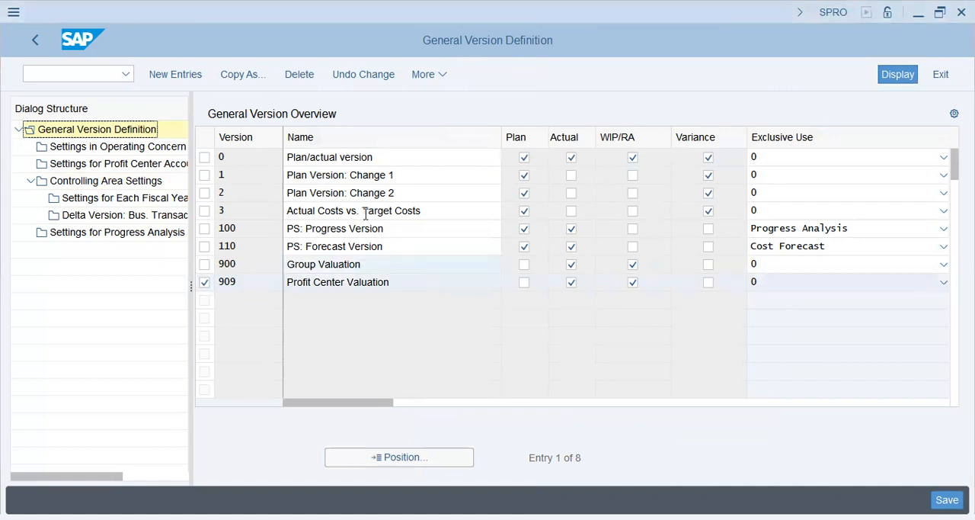
left_click_drag(308, 157, 281, 153)
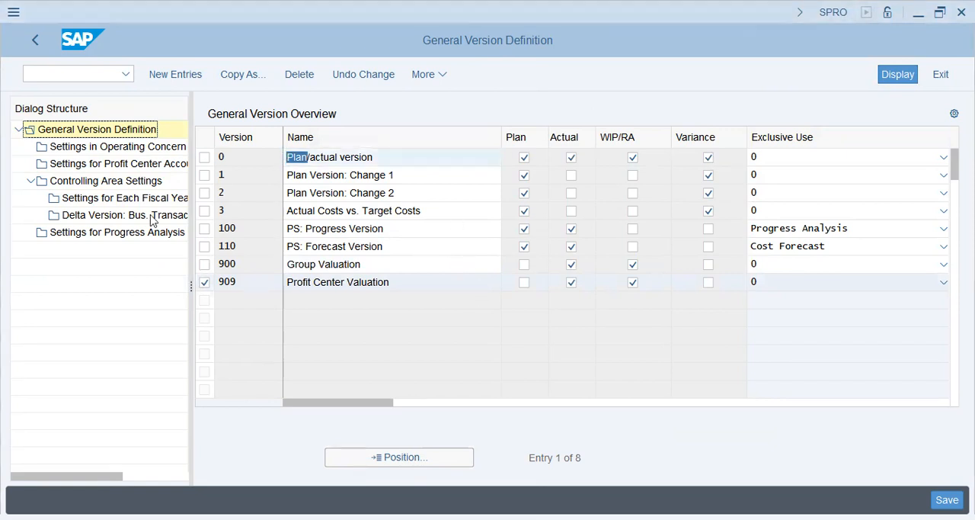
double_click(106, 181)
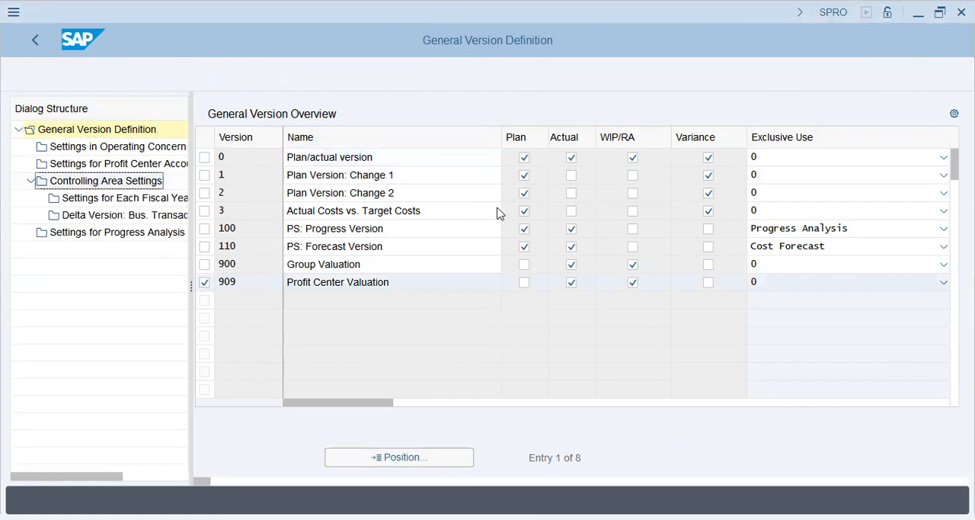
left_click(283, 358)
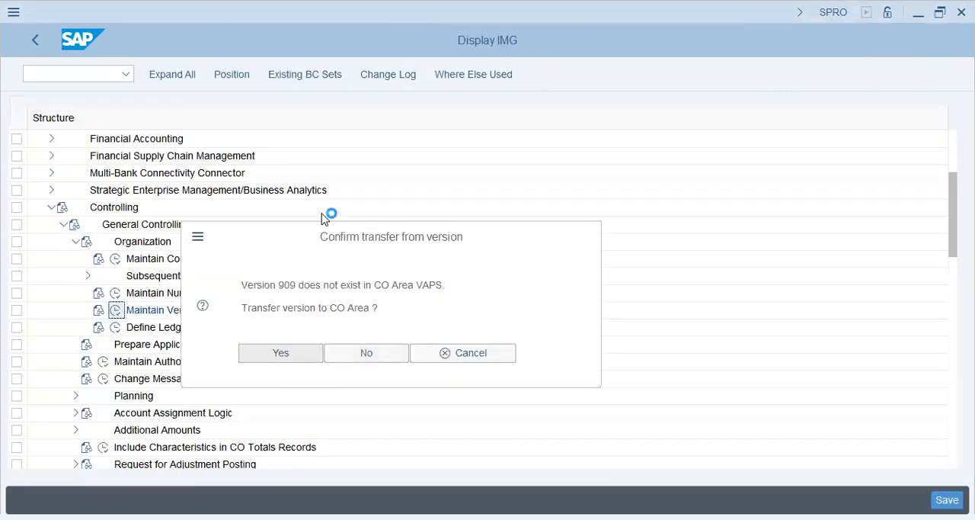
Set version 909 in VAPS as an actual version with the Profit Center Valuation view and WIP/RA enabled, and save it.
left_click(211, 203)
left_click(583, 206)
left_click(695, 206)
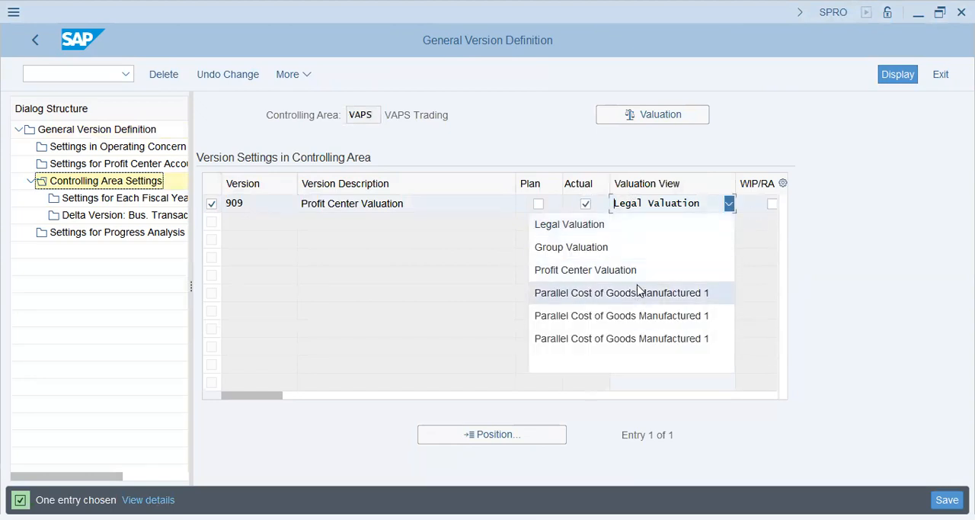
left_click(638, 273)
left_click(772, 203)
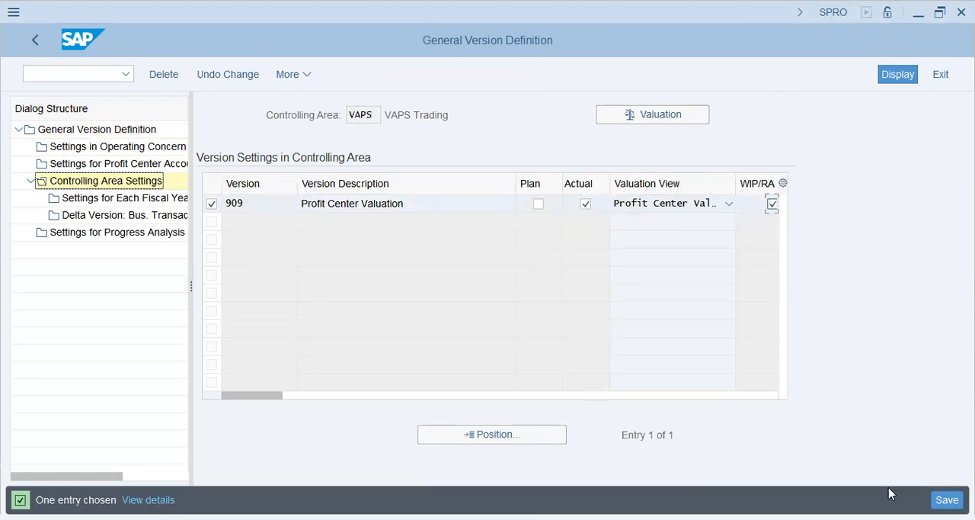
key("ctrl+s")
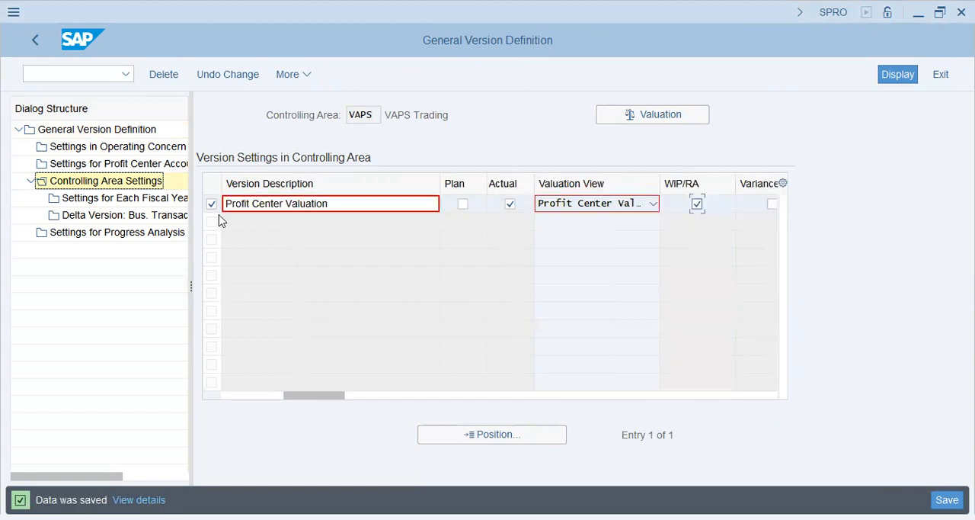
Start a fiscal year 2023 entry for version 909 and try enabling Integrated Planning and Copying Allowed.
left_click(211, 204)
double_click(125, 197)
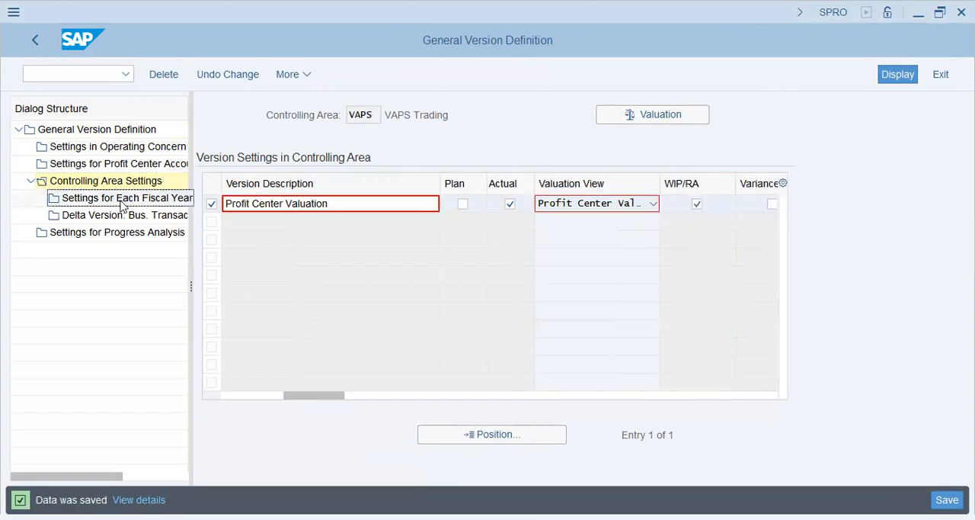
left_click(206, 73)
type("2023")
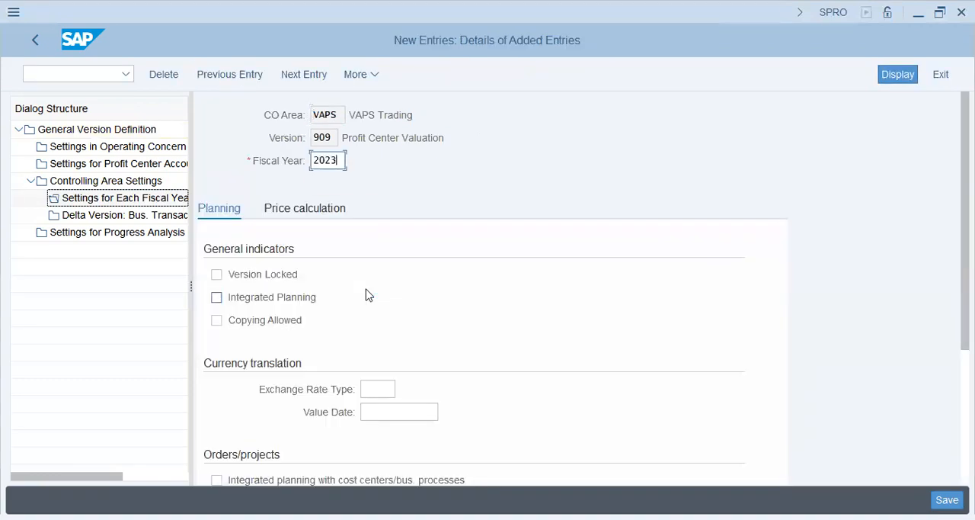
left_click(266, 299)
left_click(268, 321)
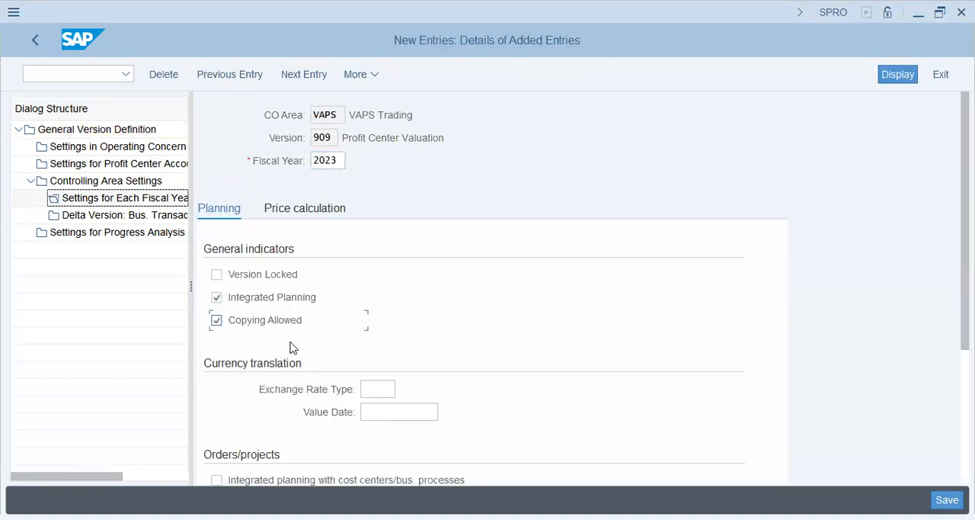
Set the exchange rate type of the version 909 fiscal year entry to P and validate the entry.
scroll(444, 305, "down", 2)
left_click(387, 317)
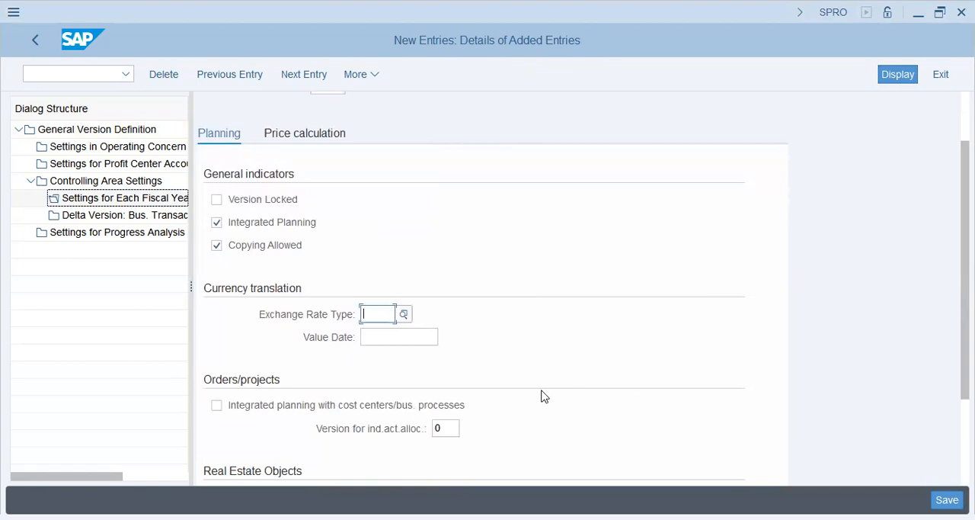
type("P")
scroll(552, 395, "down", 3)
key("Tab")
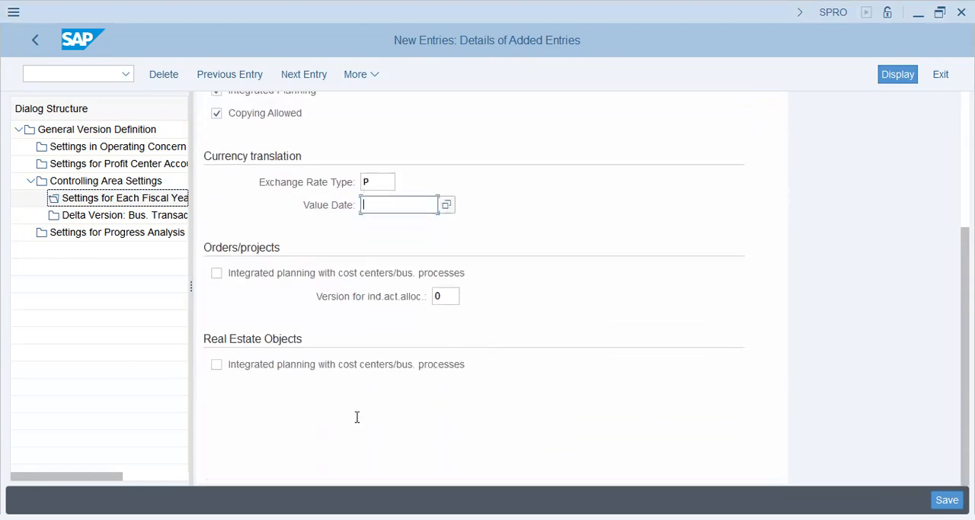
key("Return")
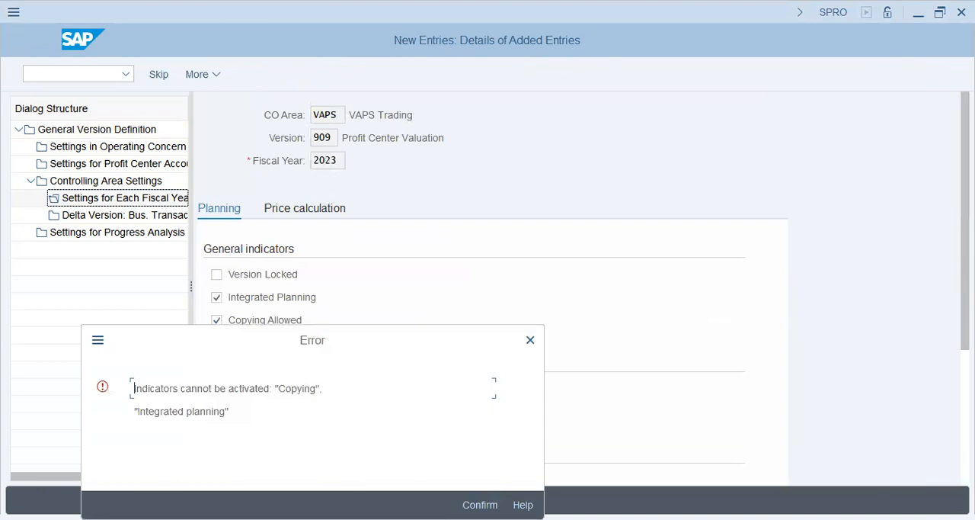
Clear Copying Allowed and Integrated Planning in the 2023 entry for version 909 and save it.
key("Return")
left_click(267, 320)
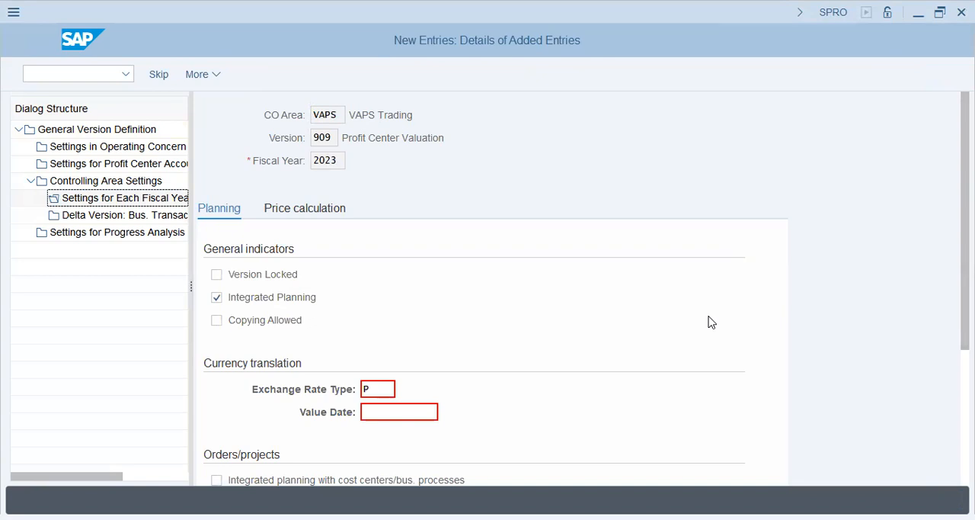
key("Return")
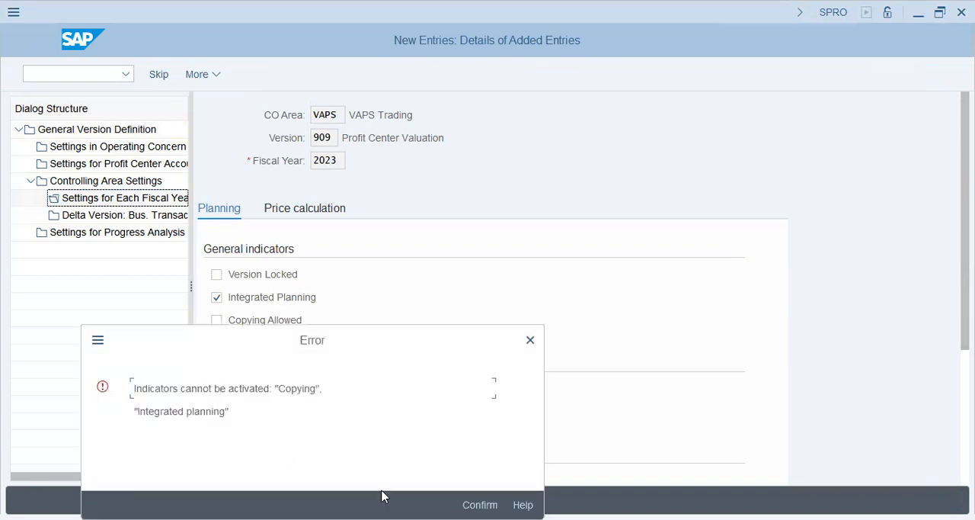
key("Return")
left_click(276, 300)
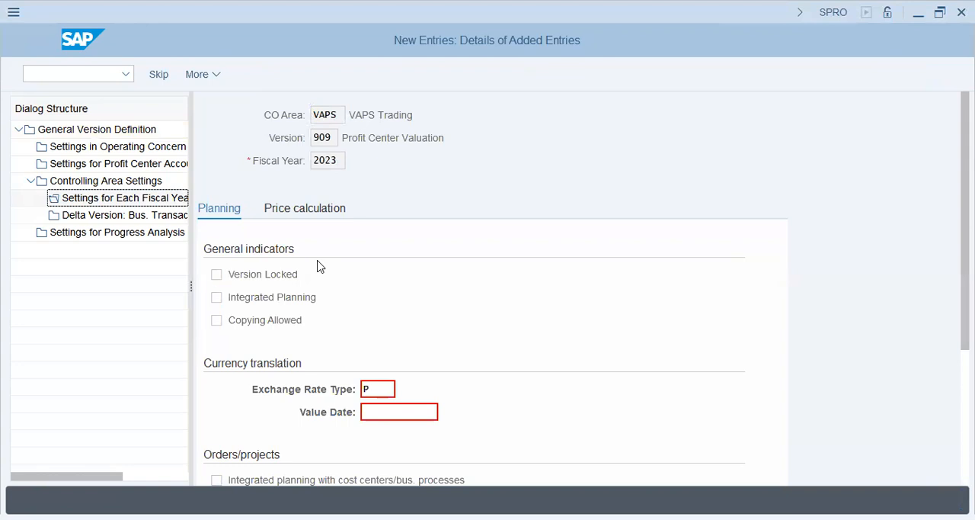
left_click(295, 299)
key("ctrl+s")
left_click(947, 500)
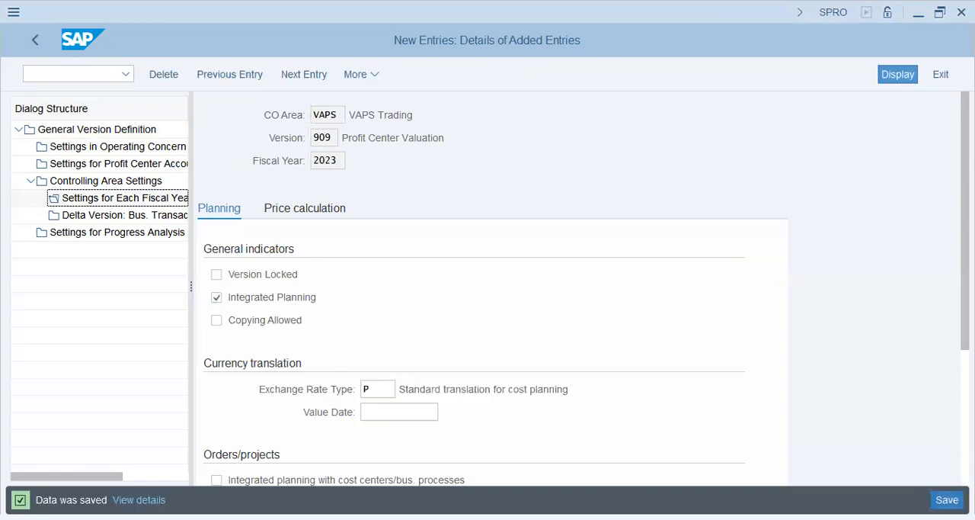
left_click(476, 498)
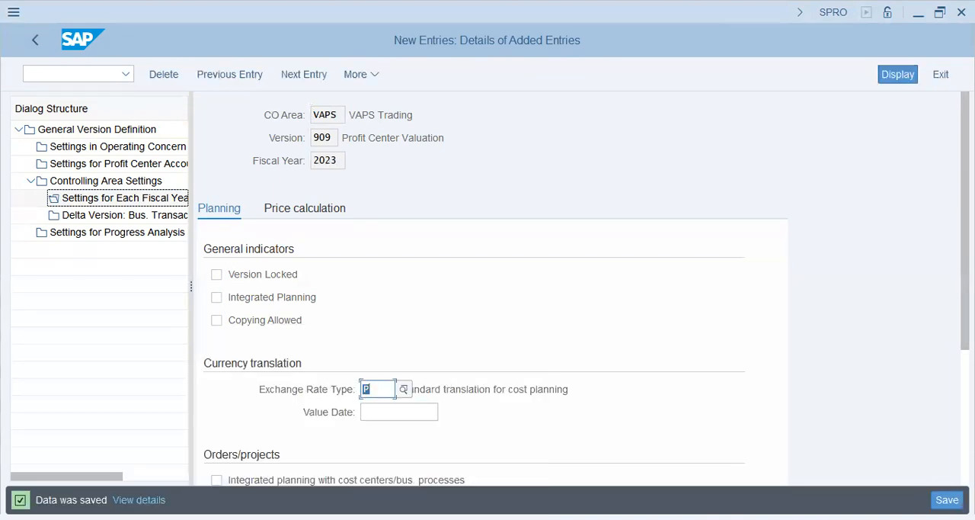
key("ctrl+s")
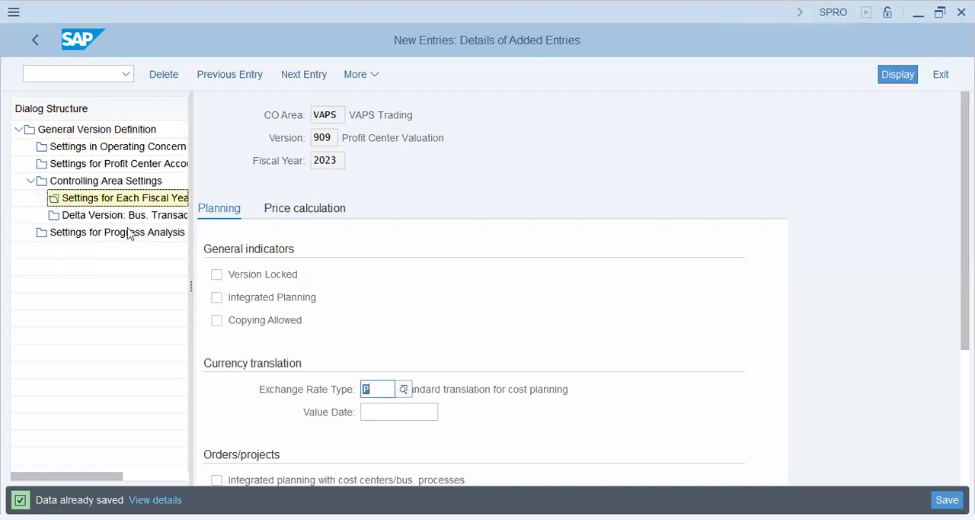
Start a new fiscal year 2023 settings entry for version 900 in controlling area VAPS.
left_click(78, 130)
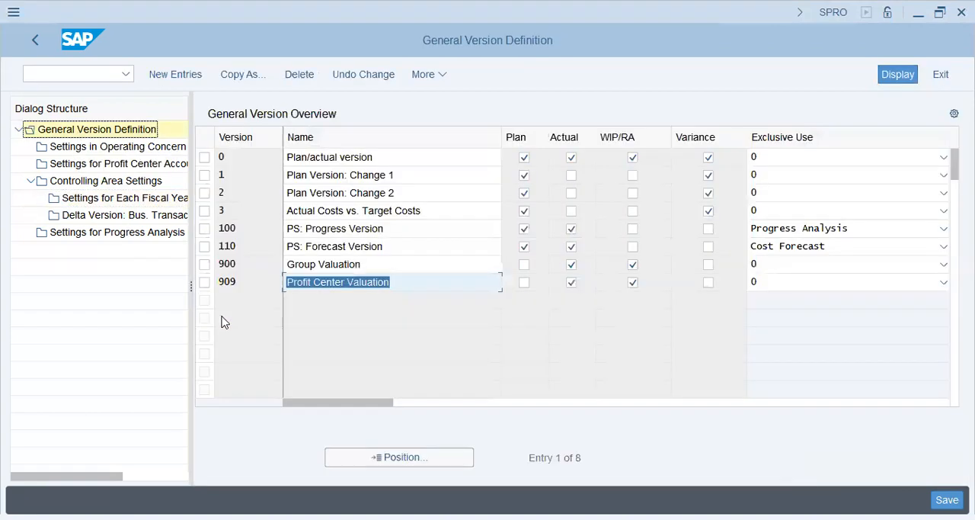
left_click(205, 264)
left_click(141, 183)
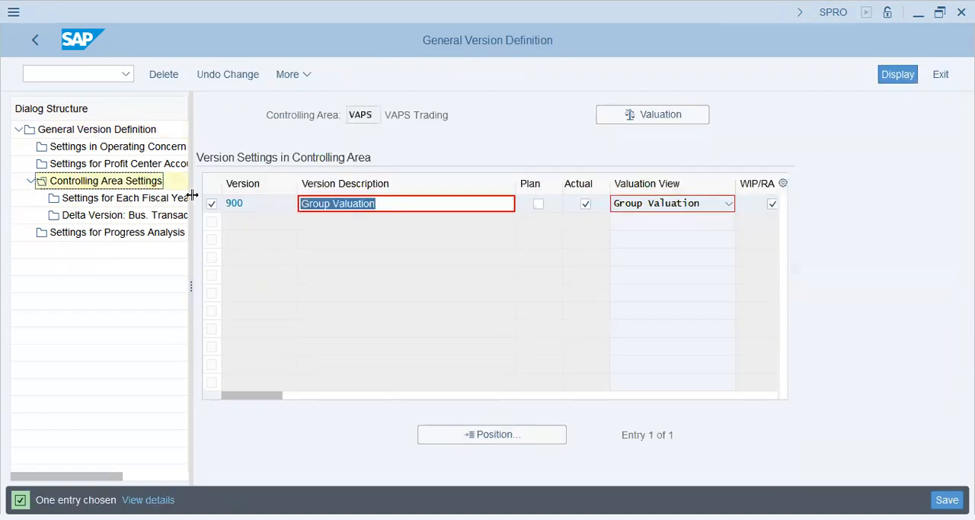
left_click(186, 198)
left_click(226, 74)
type("2023")
key("Tab")
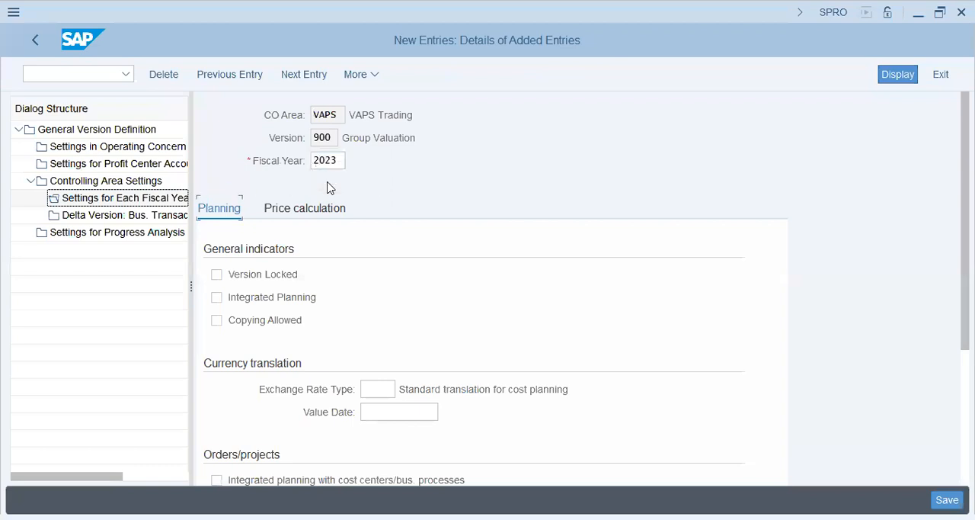
Set the exchange rate type of the version 900 fiscal year entry to P and save it.
scroll(485, 292, "down", 1)
left_click(390, 305)
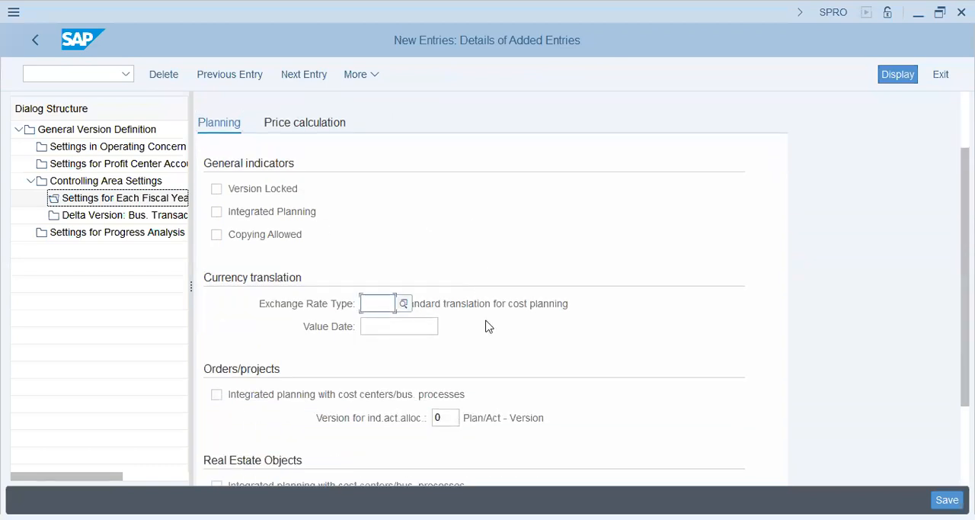
type("P")
key("Tab")
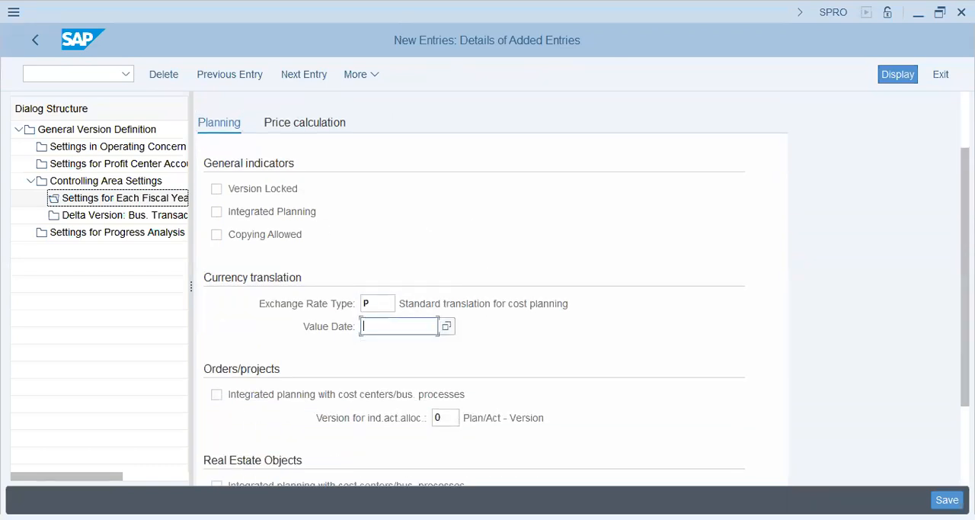
key("ctrl+s")
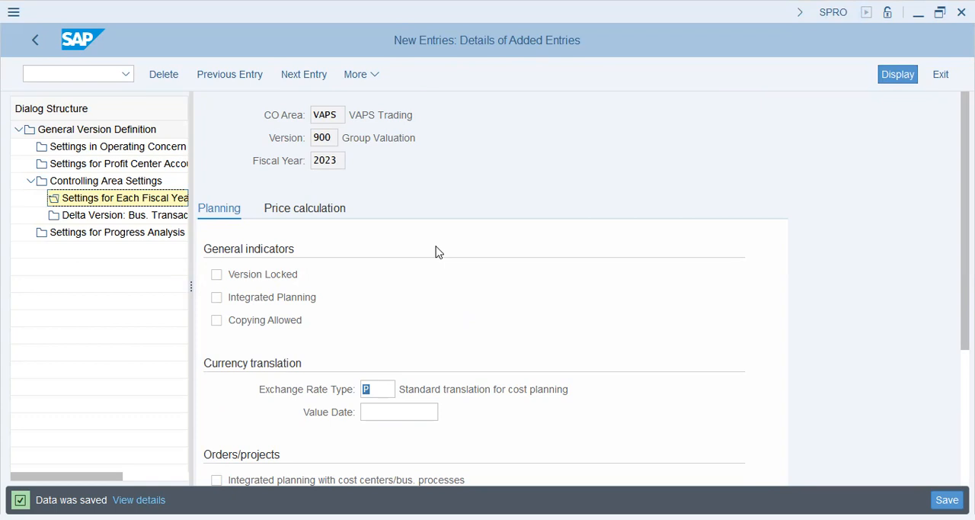
Restart the SPRO transaction and display the SAP Reference IMG.
left_click(55, 78)
type("/nspro")
key("Return")
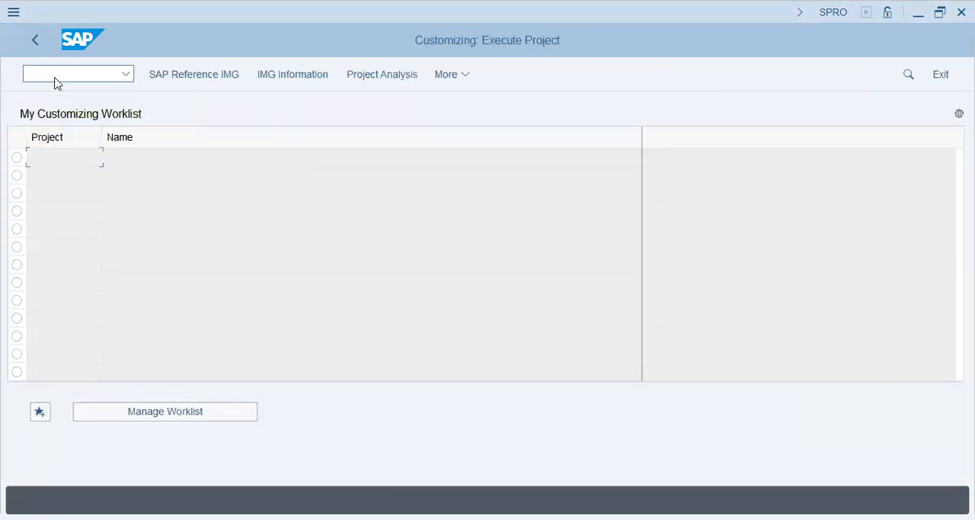
left_click(205, 76)
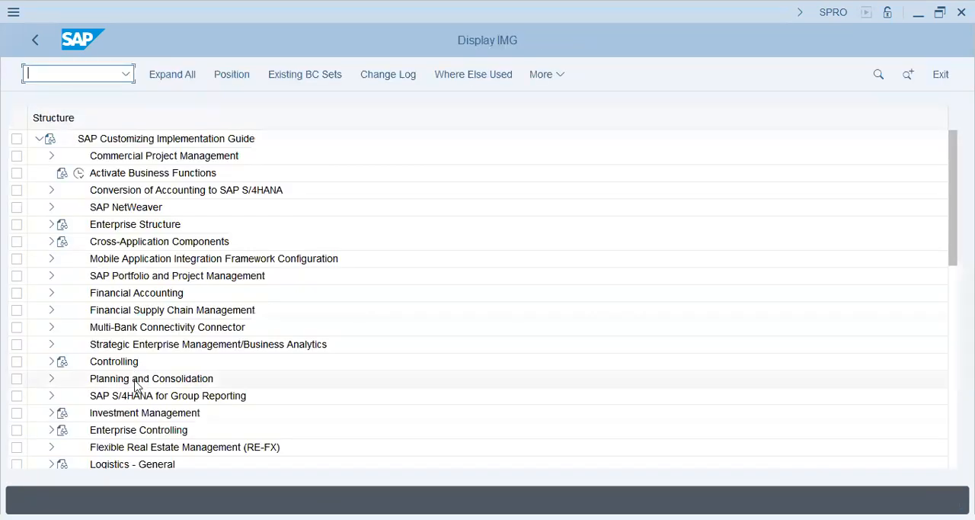
Open the number range maintenance for controlling documents under Controlling, General Controlling, Organization.
left_click(105, 361)
left_click(52, 363)
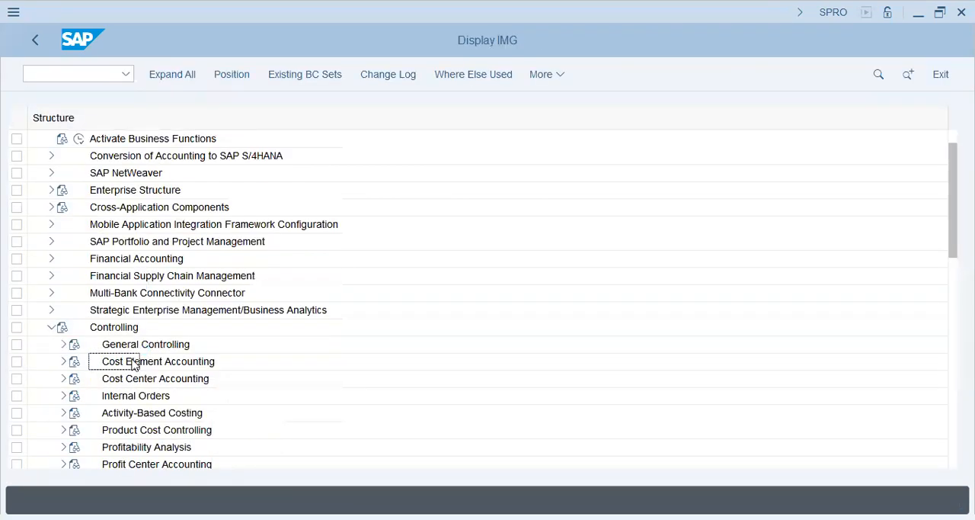
left_click(63, 344)
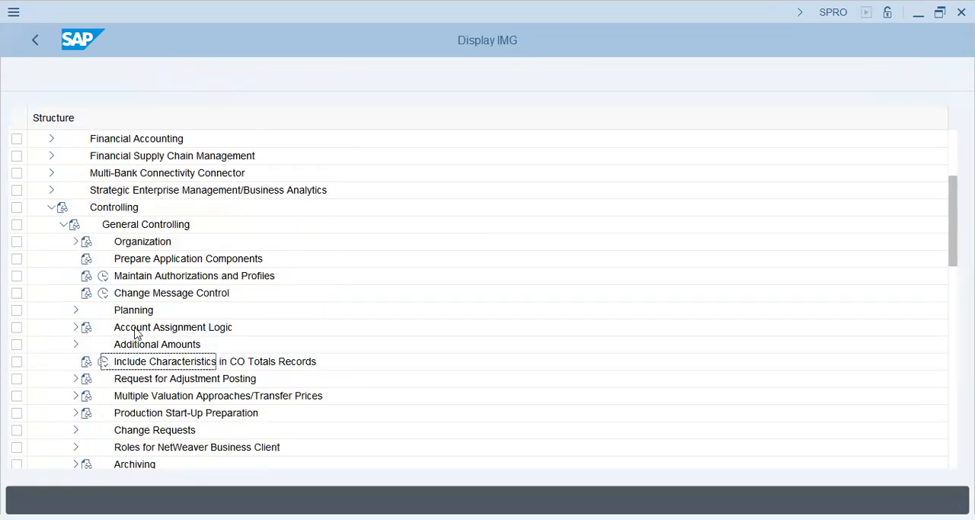
left_click(137, 241)
left_click(76, 241)
left_click(129, 292)
left_click(115, 293)
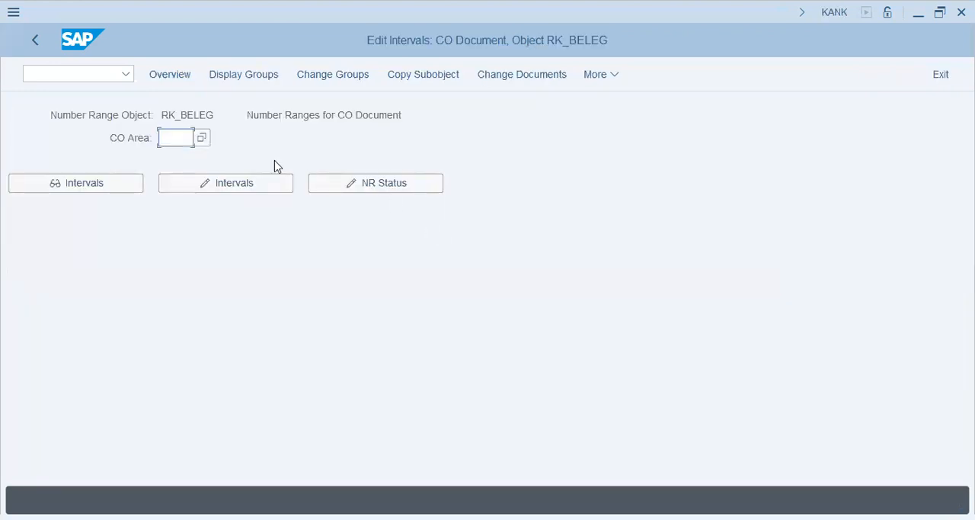
Try to open the CO document number range intervals of controlling area VAPS for editing.
type("vaps")
key("Return")
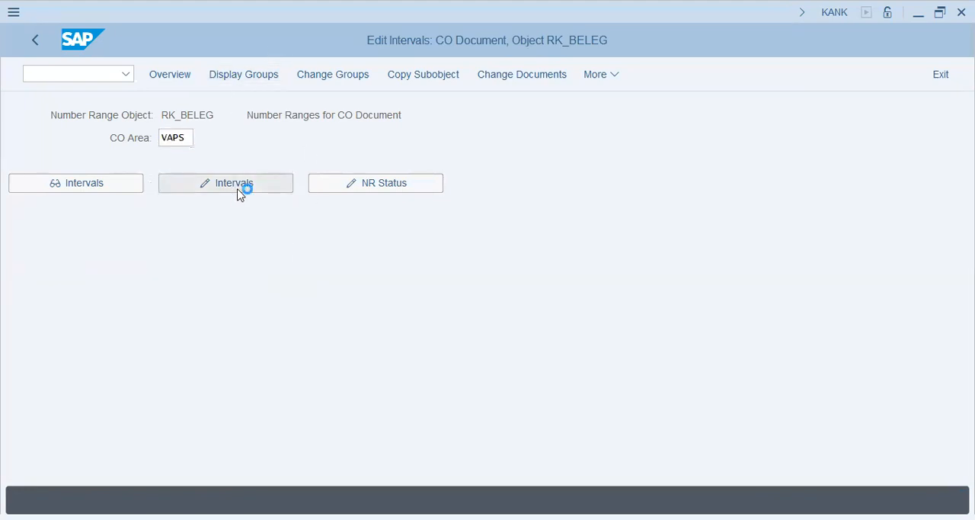
left_click(242, 191)
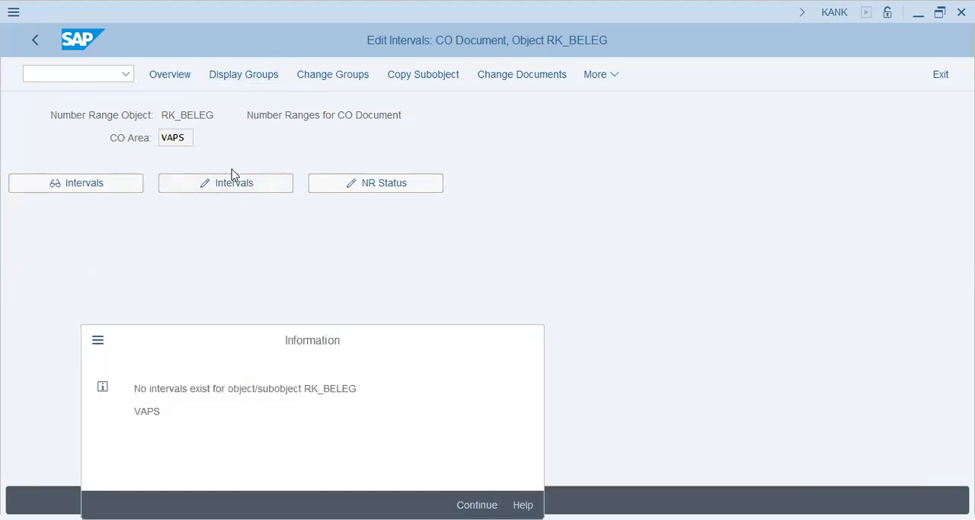
key("Return")
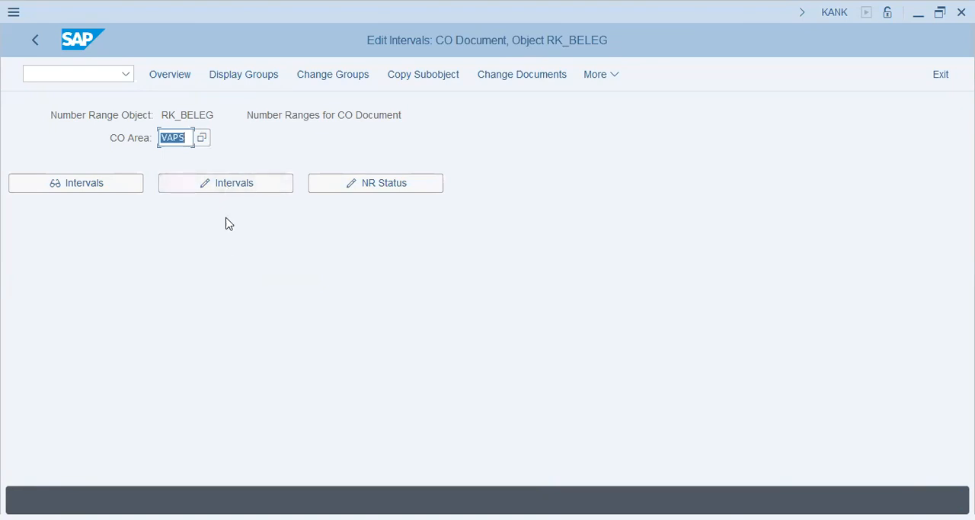
left_click(316, 76)
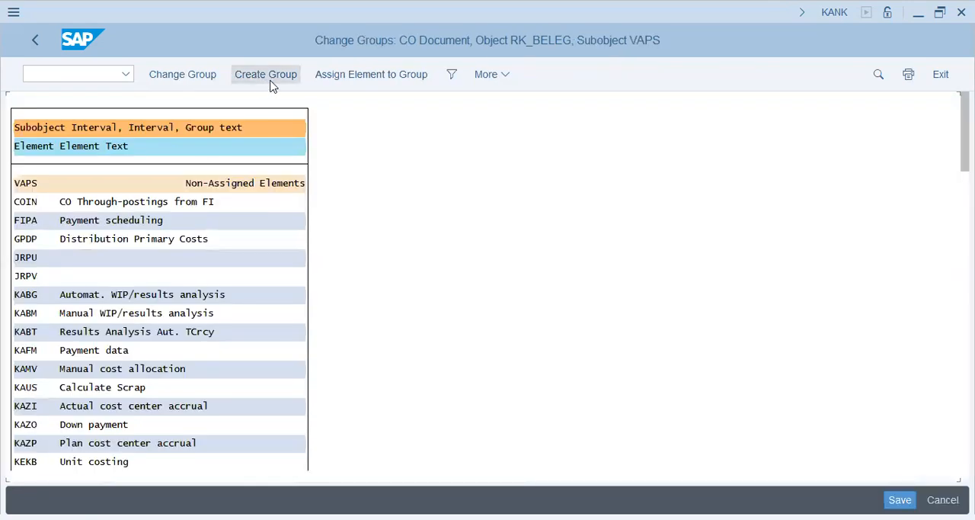
left_click(278, 77)
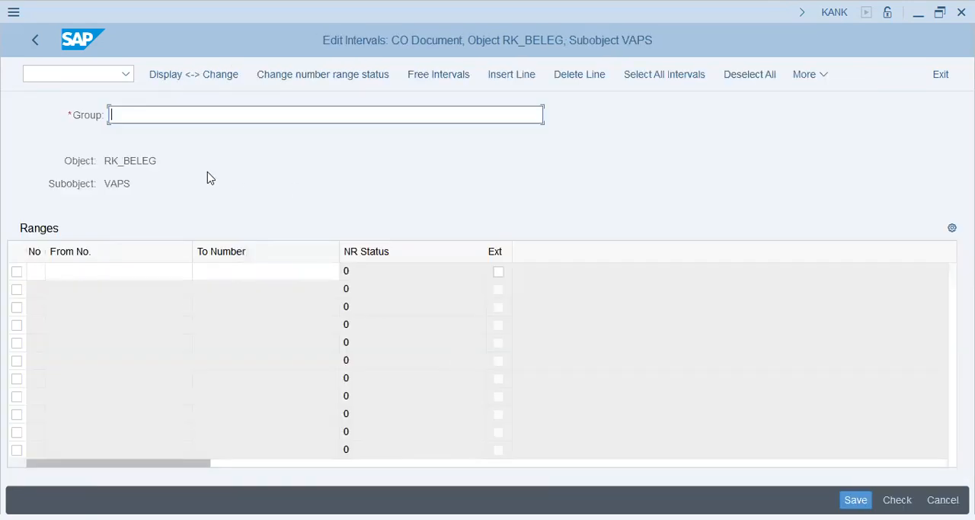
type("VAPS - 01 -")
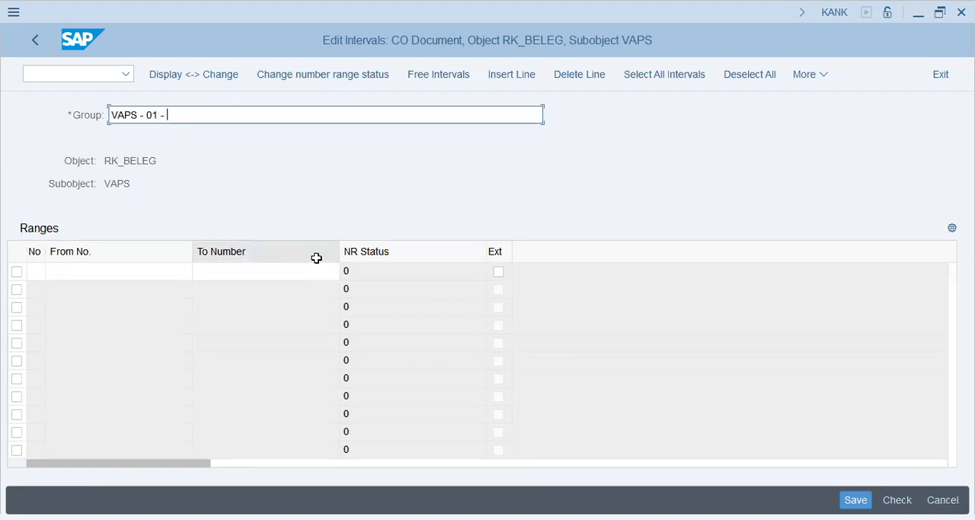
key("alt+Tab")
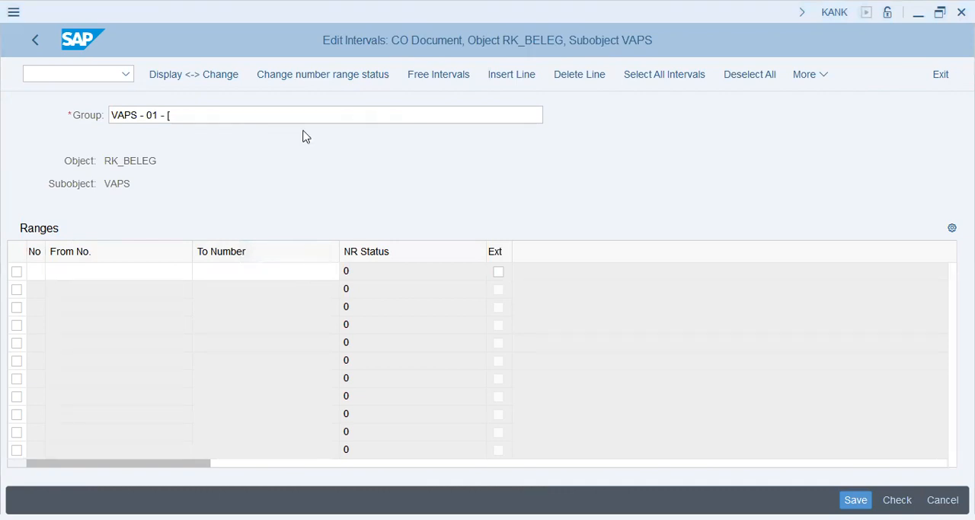
key("alt+Tab")
key("ctrl+v")
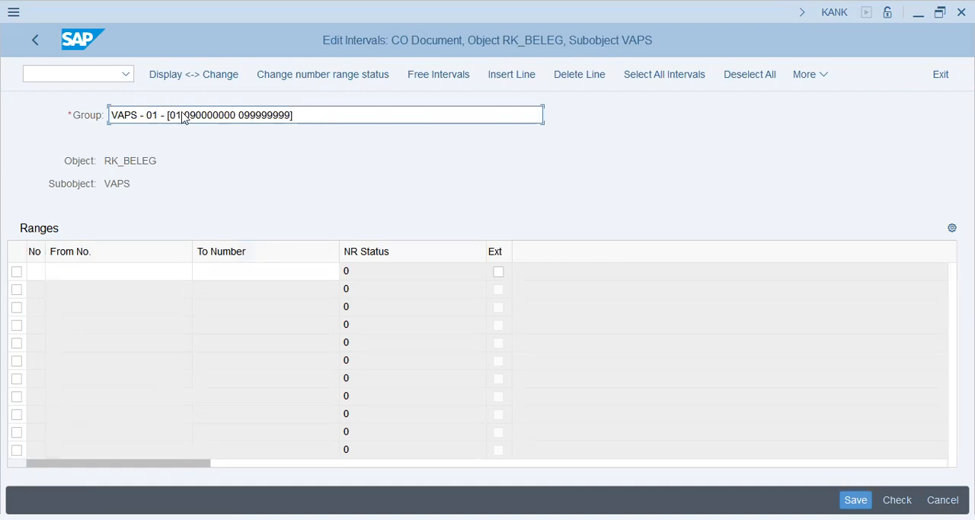
key("BackSpace")
key("BackSpace")
left_click(332, 121)
Fill the group's first interval with from number 090000000 and to number 099999999, copied from the group text.
left_click_drag(223, 115, 167, 116)
key("ctrl+c")
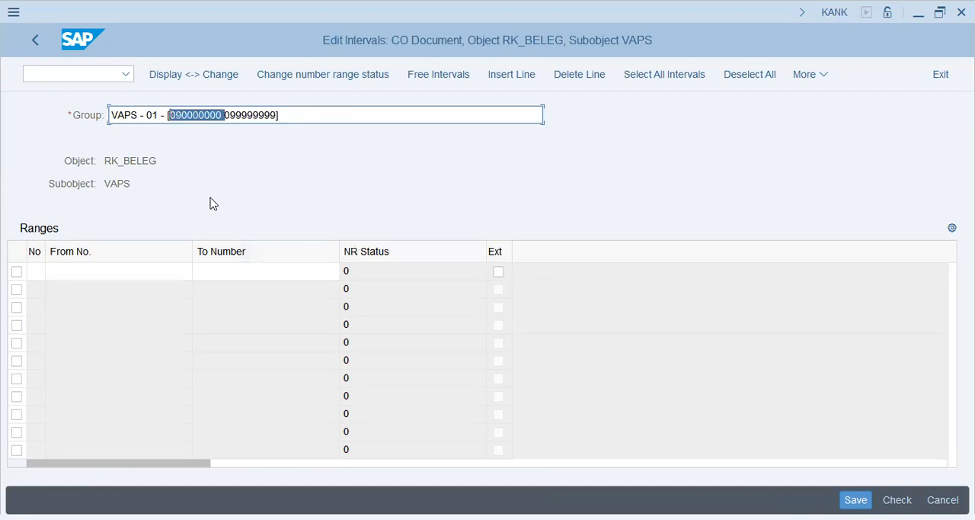
left_click(109, 272)
key("ctrl+v")
left_click(303, 266)
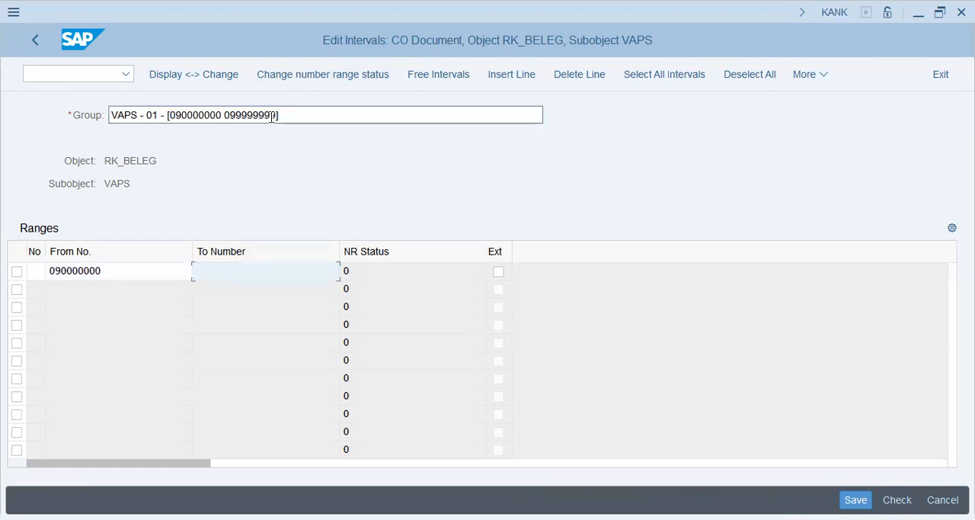
left_click_drag(278, 116, 224, 114)
key("ctrl+c")
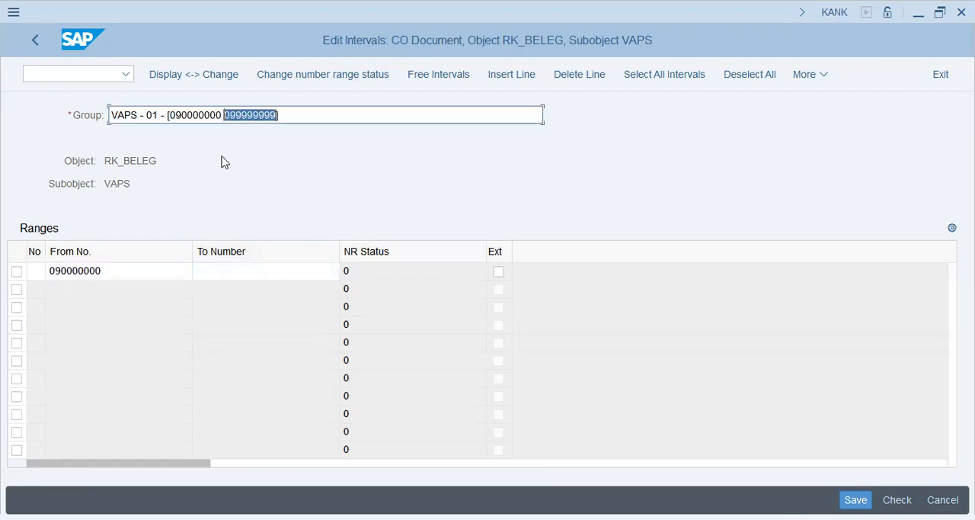
left_click(238, 269)
key("ctrl+v")
Assign number range number 09 to the interval, save it, and return to the group overview.
left_click(37, 279)
type("09")
key("Return")
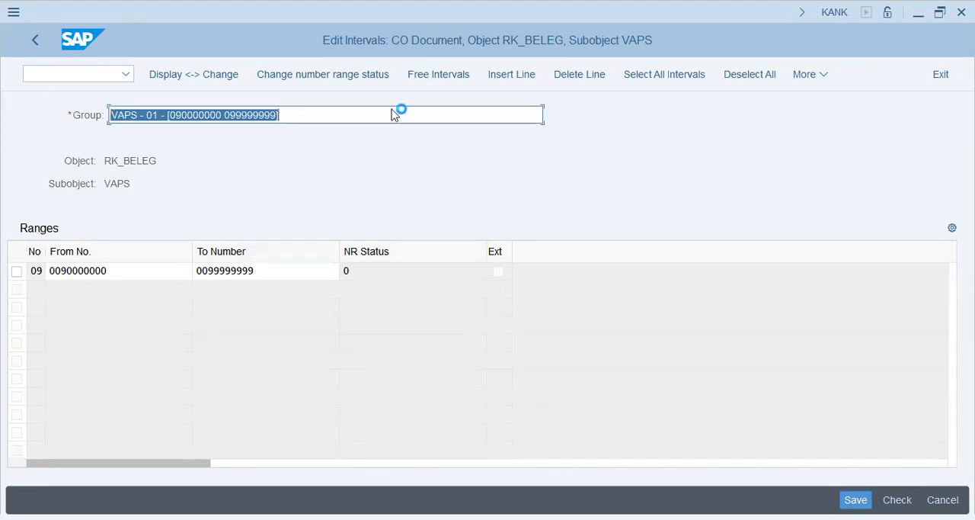
key("ctrl+s")
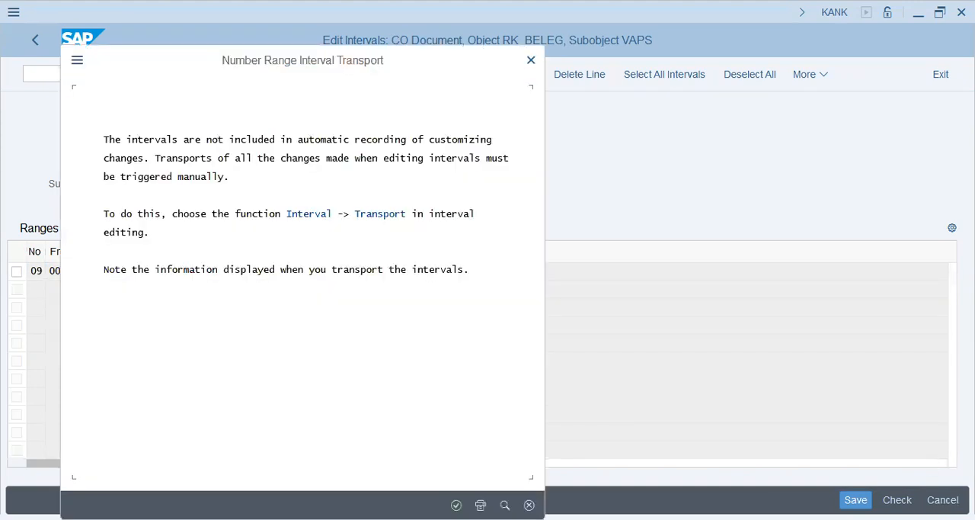
key("Return")
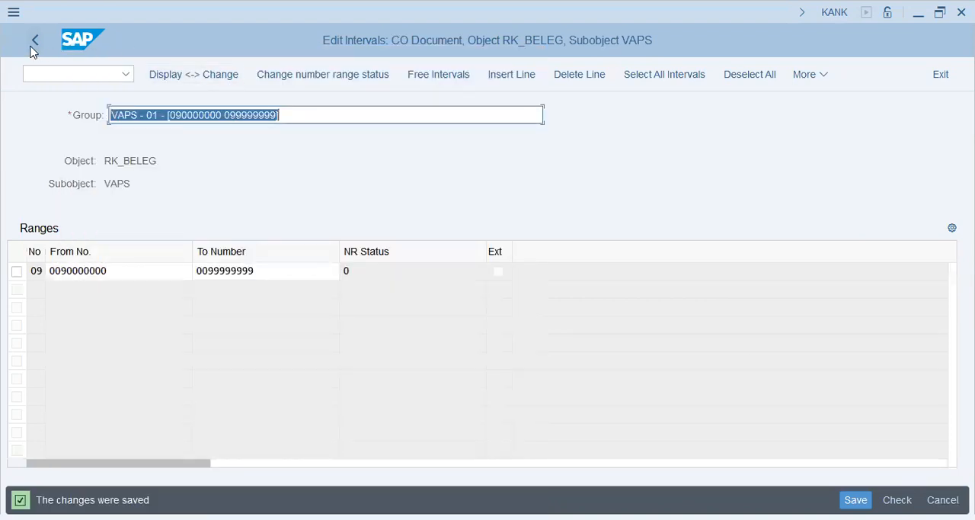
left_click(34, 40)
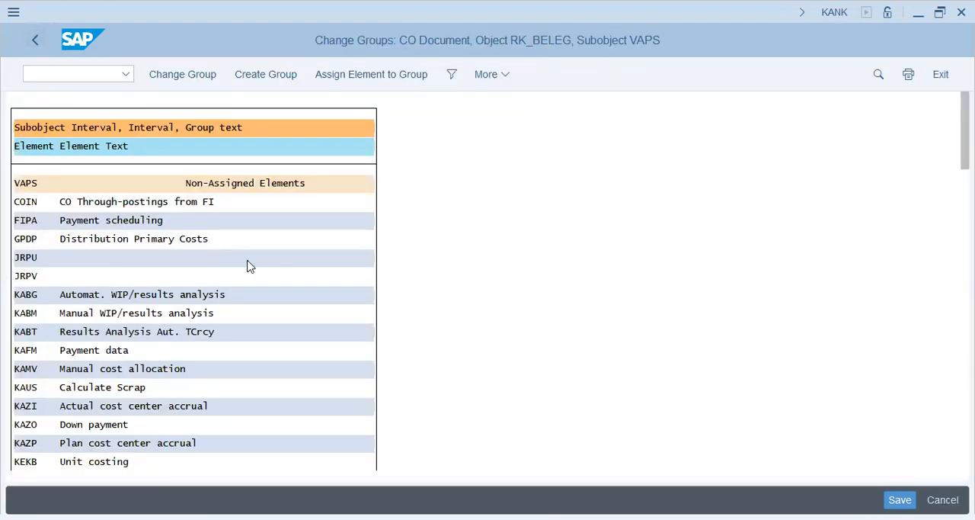
Find the element COIN, assign it to the VAPS group with number range 09, and save.
key("ctrl+f")
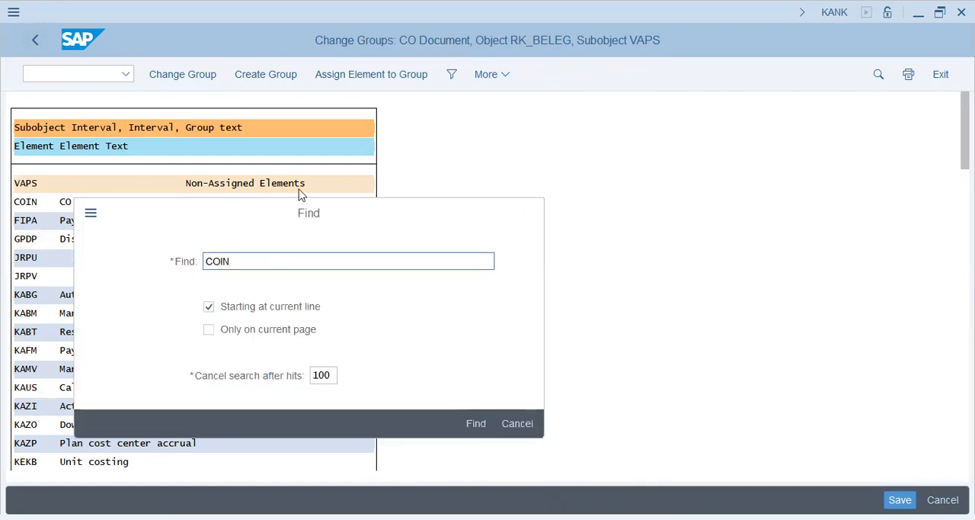
key("Return")
left_click(221, 96)
left_click(313, 98)
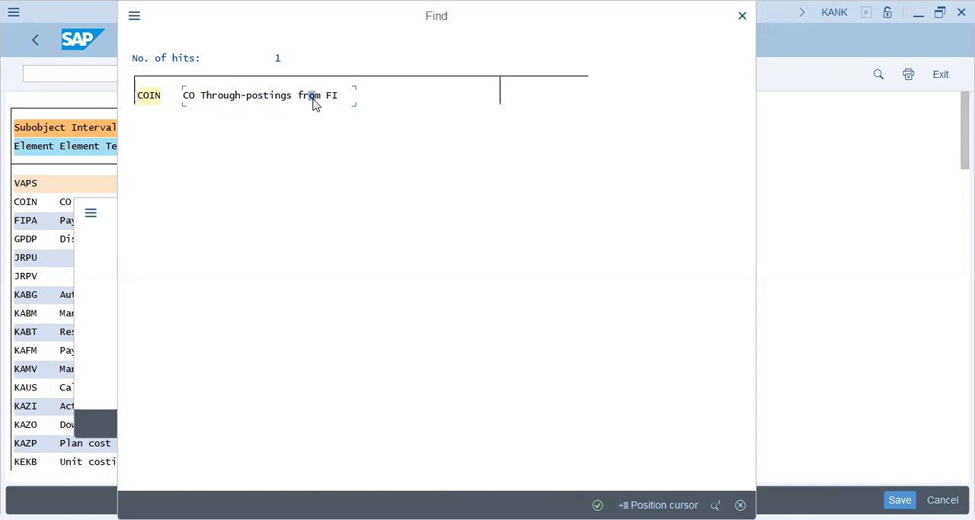
double_click(314, 99)
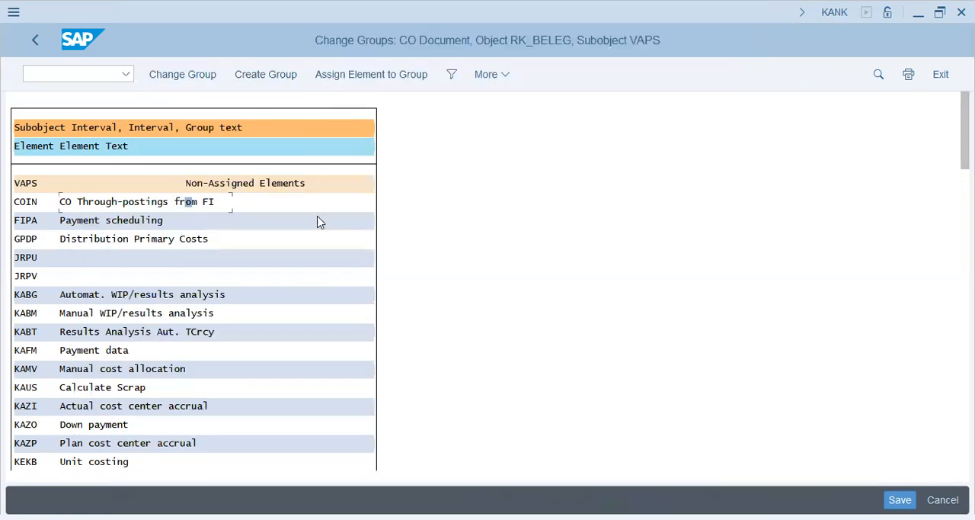
left_click(362, 79)
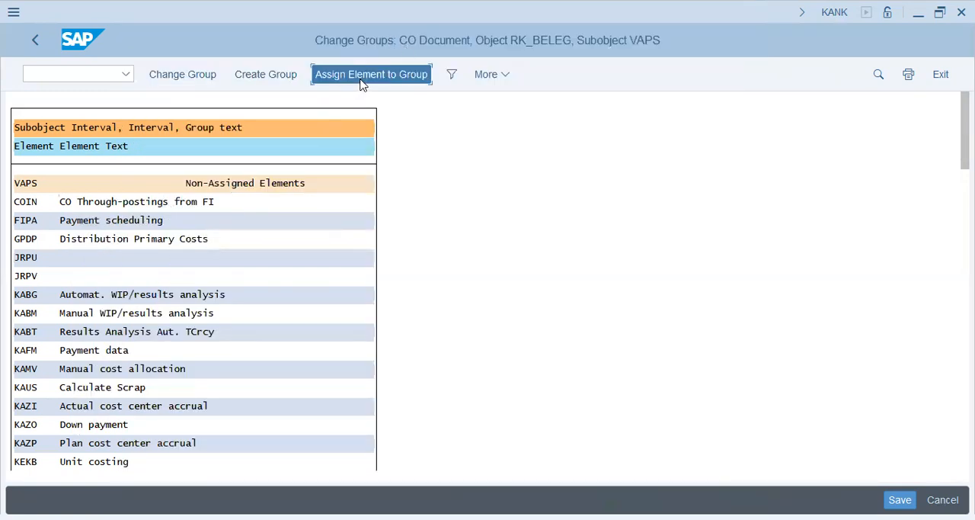
double_click(460, 160)
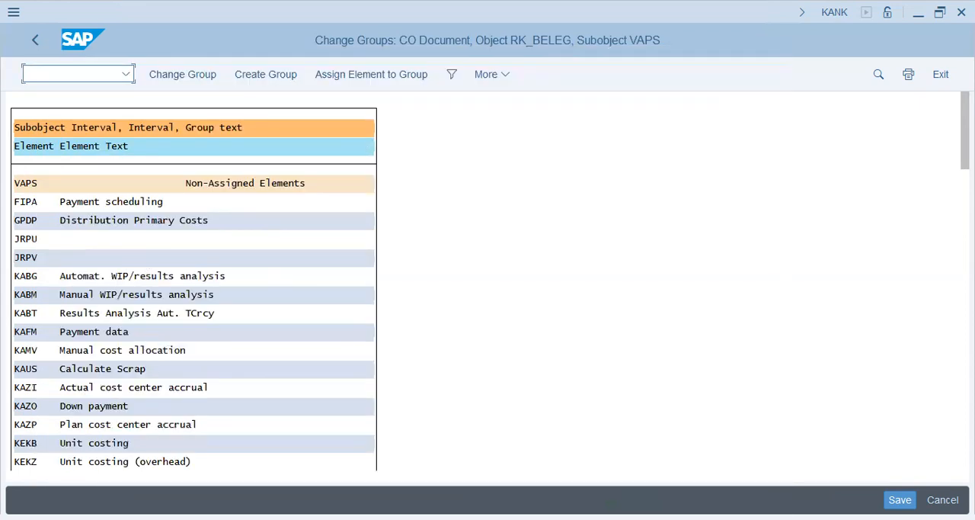
key("ctrl+s")
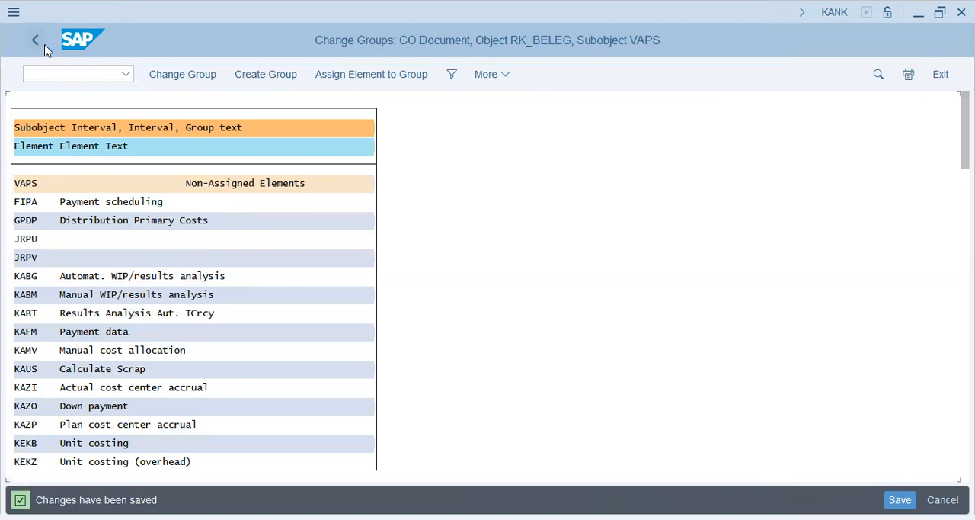
Return to the IMG, reopen the controlling document number ranges, and open the groups of CO area VAPS for changing.
left_click(44, 42)
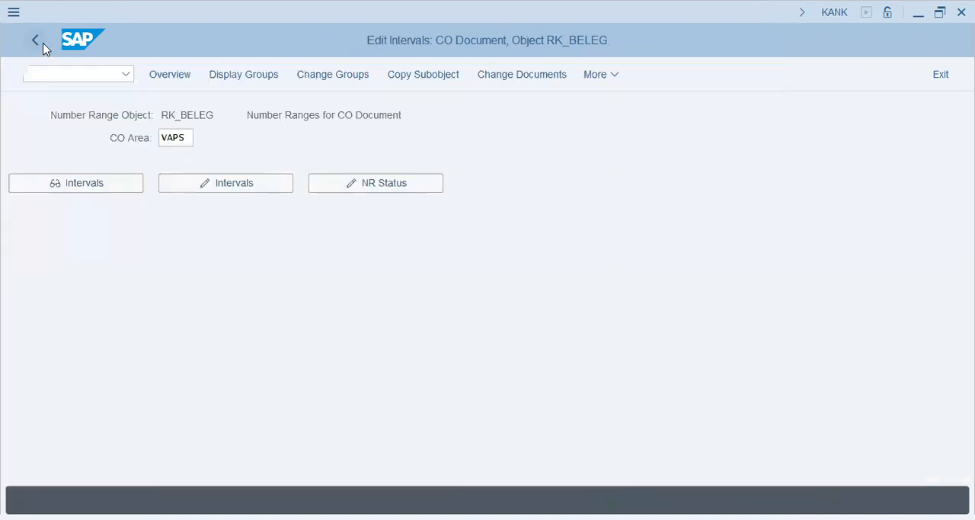
left_click(44, 43)
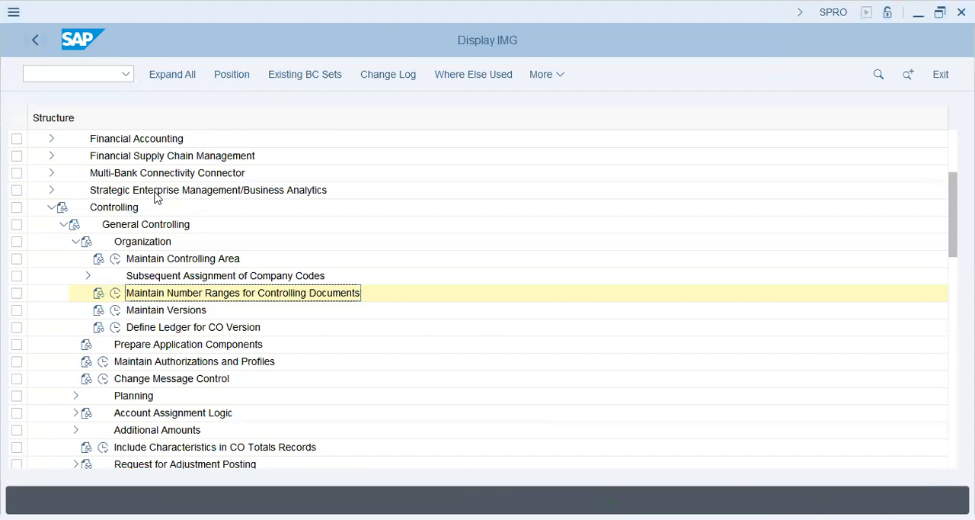
left_click(116, 293)
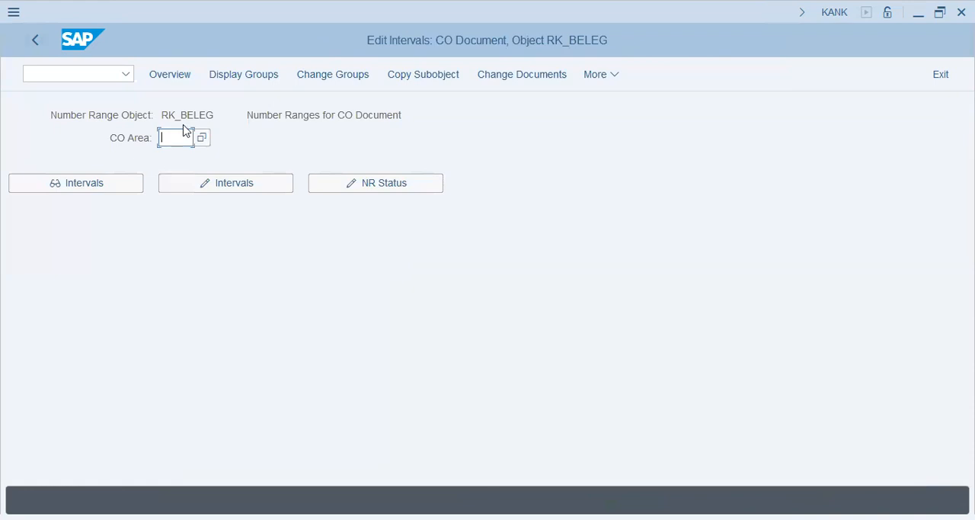
left_click(191, 138)
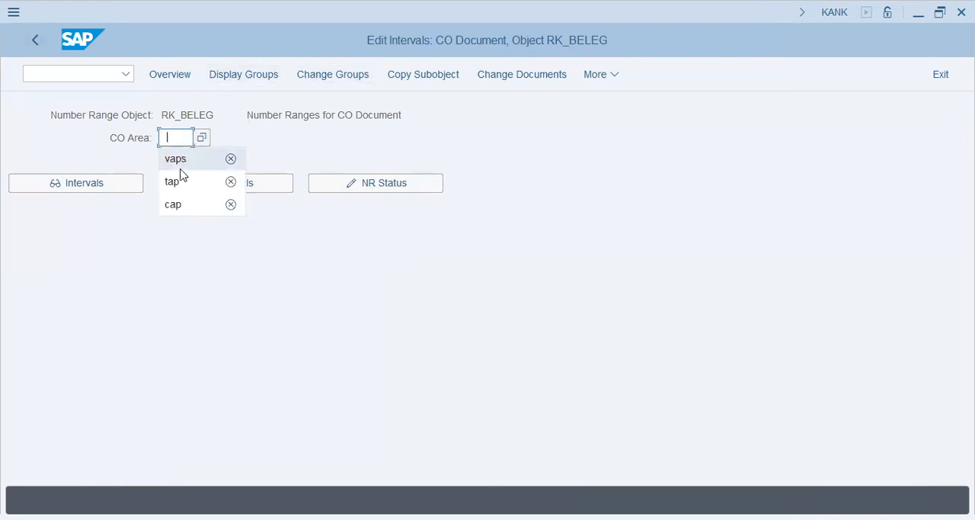
left_click(191, 159)
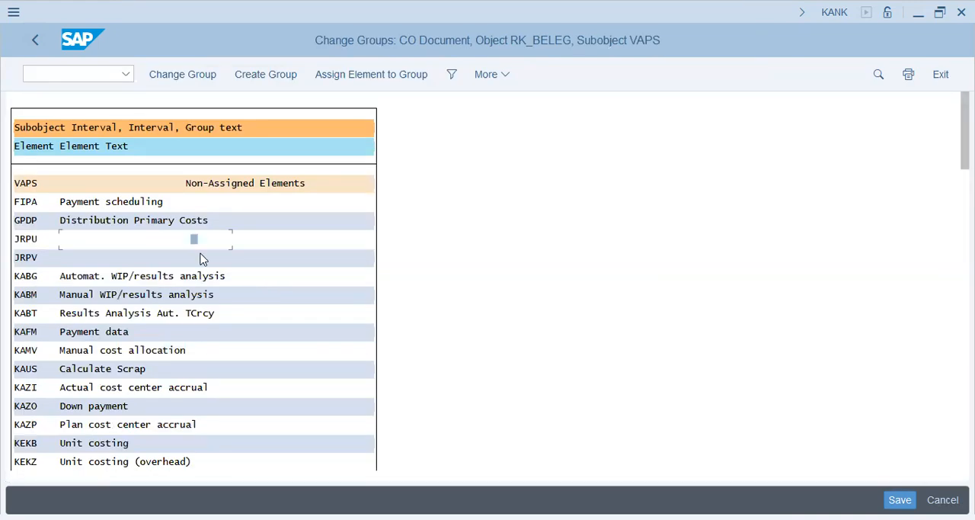
Find the element RKU1 (Repost costs) and assign it to the VAPS group with number range 09.
scroll(203, 259, "down", 1)
type("RKU1")
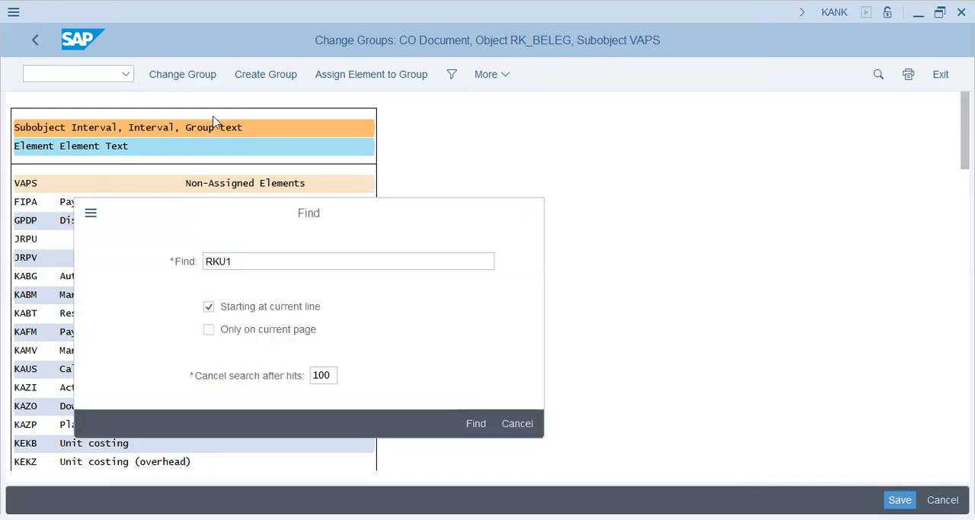
key("Return")
left_click(206, 103)
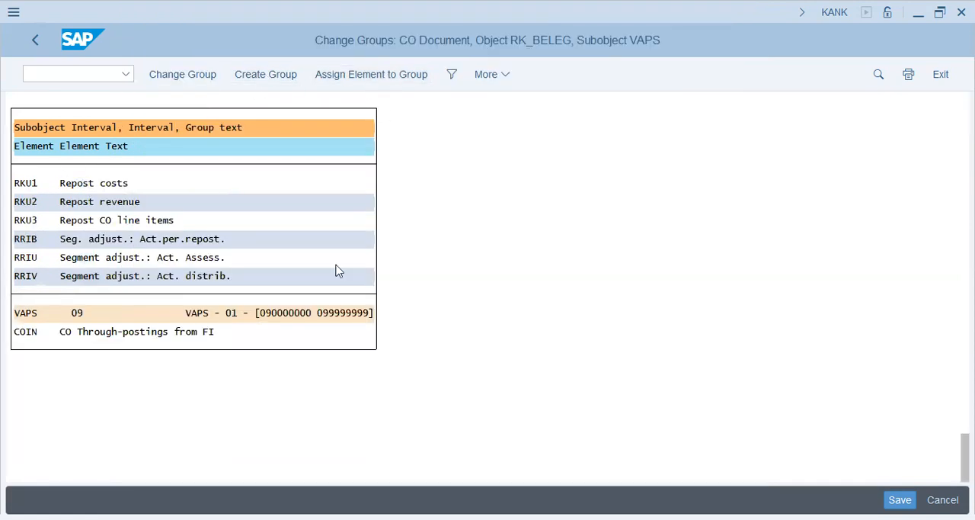
double_click(403, 158)
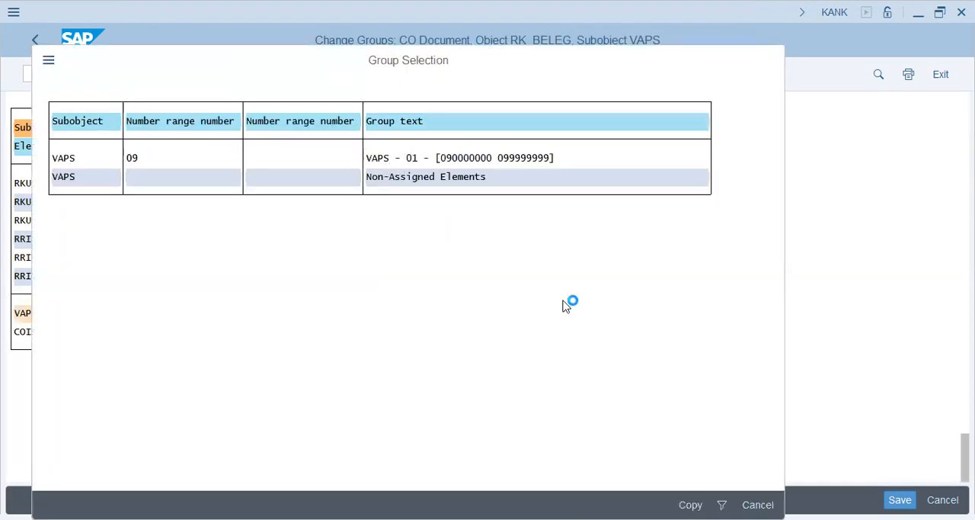
Find the element RKU3 (Repost CO line items), assign it to the VAPS group with number range 09, and save.
left_click(146, 281)
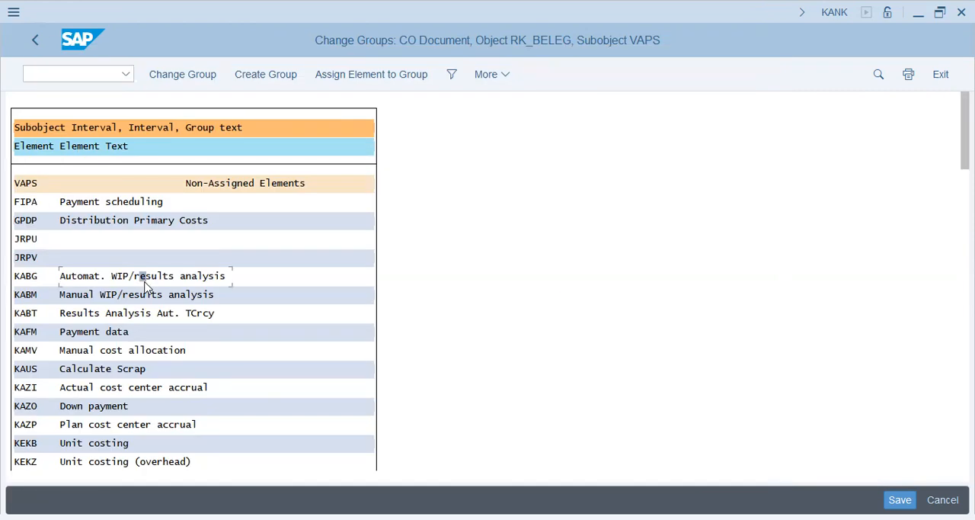
key("ctrl+f")
key("BackSpace")
type("KU3")
key("Return")
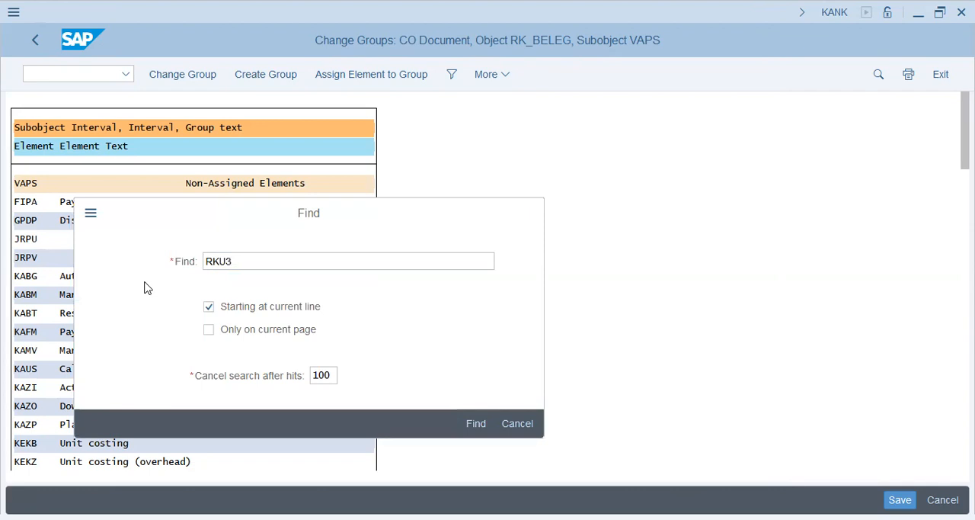
double_click(239, 96)
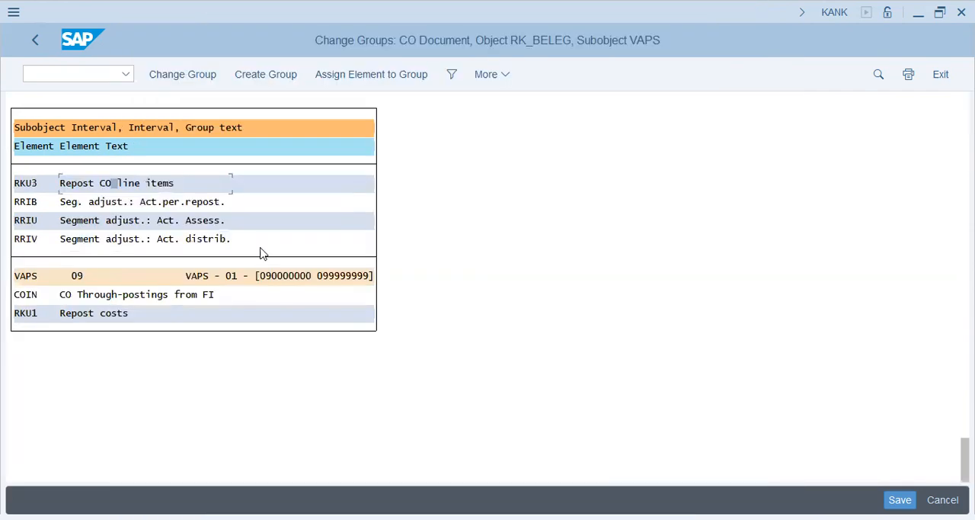
left_click(149, 180)
left_click(350, 74)
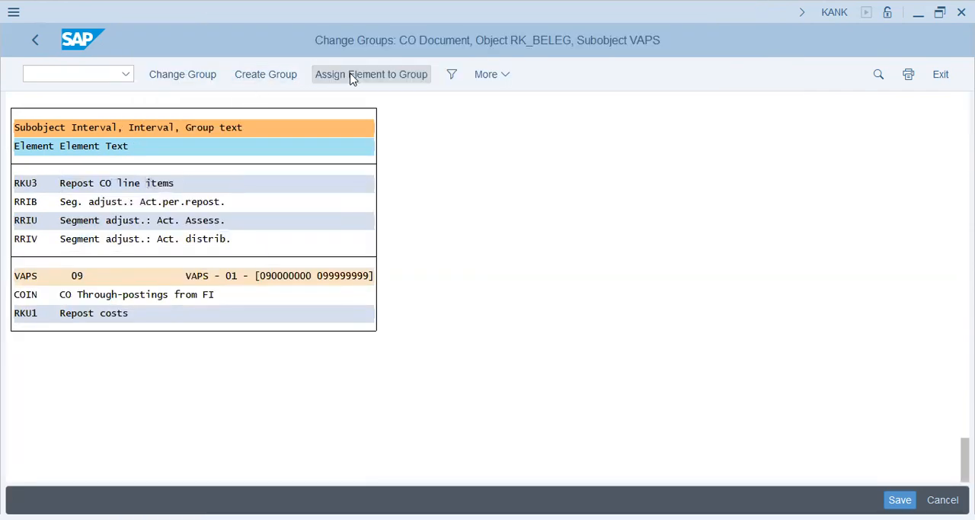
left_click(134, 160)
double_click(134, 160)
left_click(900, 500)
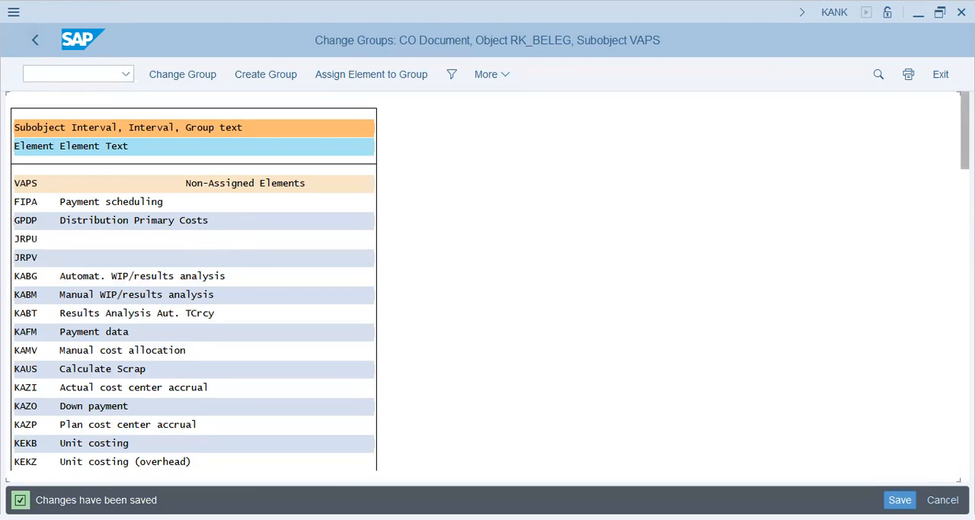
Examine the elements assigned to the VAPS number range group 09 at the end of the group list.
left_click_drag(966, 131, 966, 445)
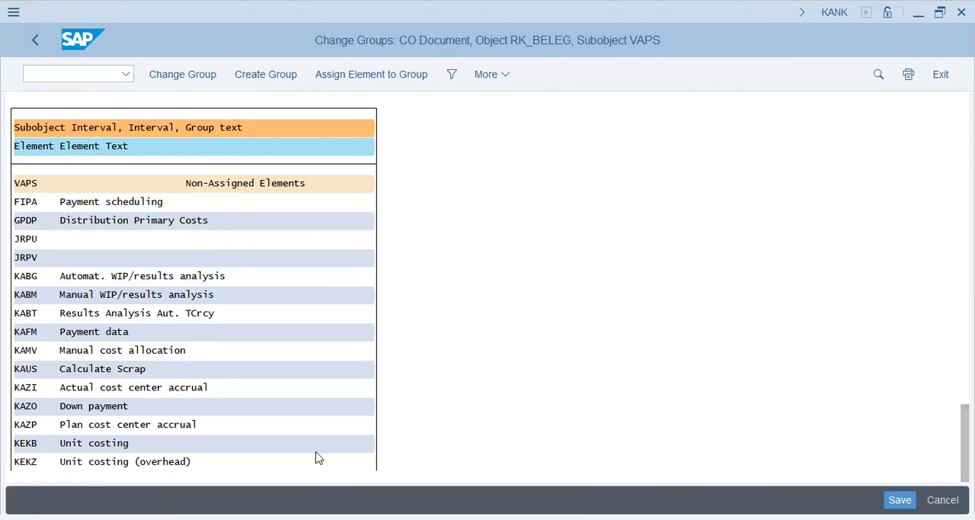
left_click(113, 408)
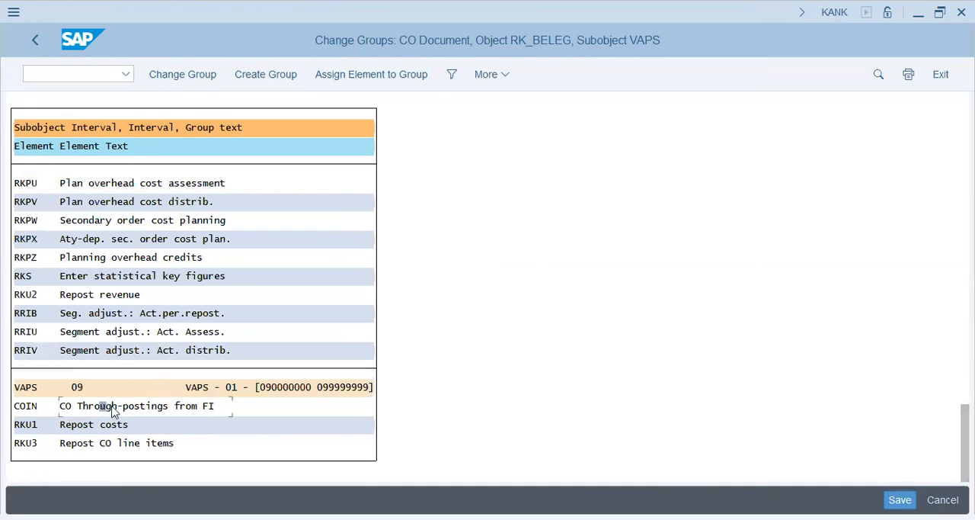
left_click(217, 410)
left_click(69, 410)
left_click(337, 388)
left_click(74, 429)
left_click(108, 426)
left_click(137, 446)
left_click(183, 448)
left_click(180, 446)
left_click(278, 387)
left_click(336, 387)
left_click(353, 387)
Leave the number range maintenance for the IMG structure and collapse the Controlling node.
left_click(34, 42)
left_click(34, 42)
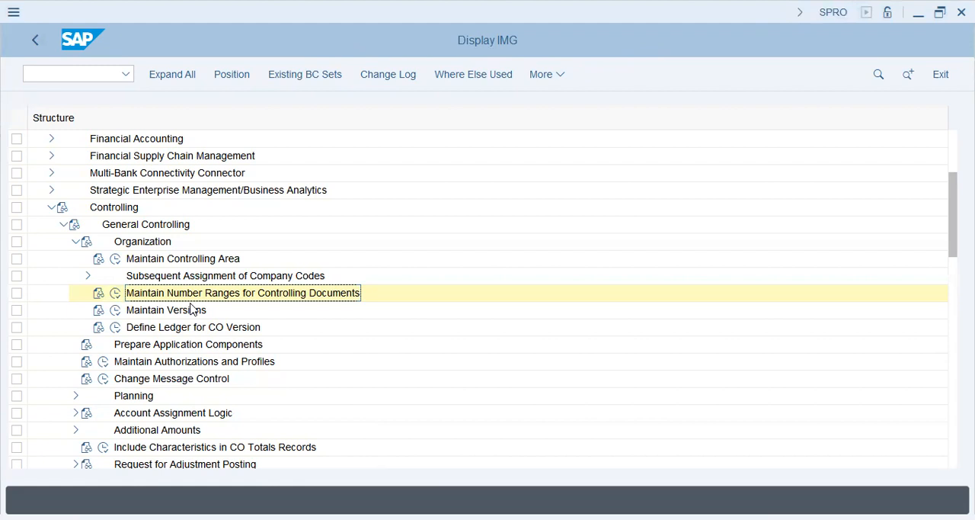
left_click(52, 207)
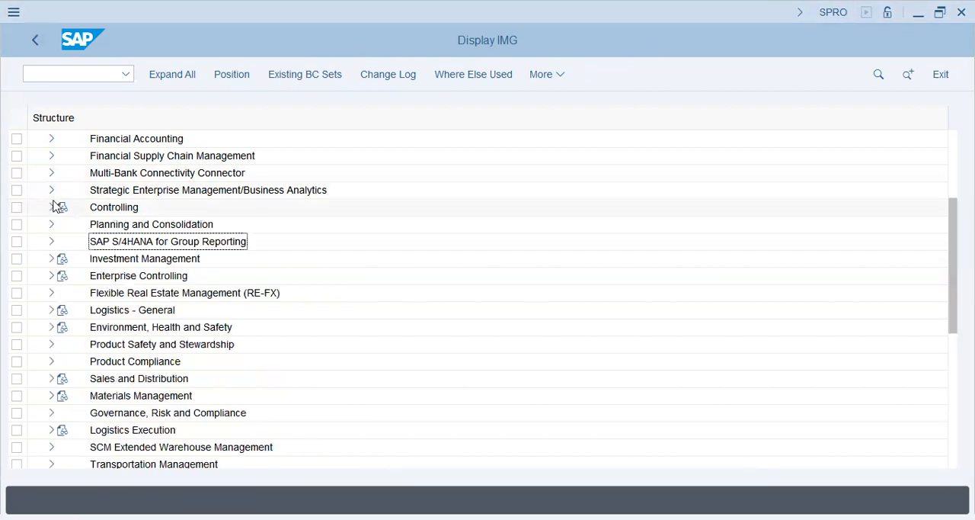
Expand Financial Accounting, Financial Accounting Global Settings, Ledgers and Integration of Controlling with Financial Accounting in the IMG structure.
scroll(58, 206, "up", 2)
scroll(58, 207, "up", 1)
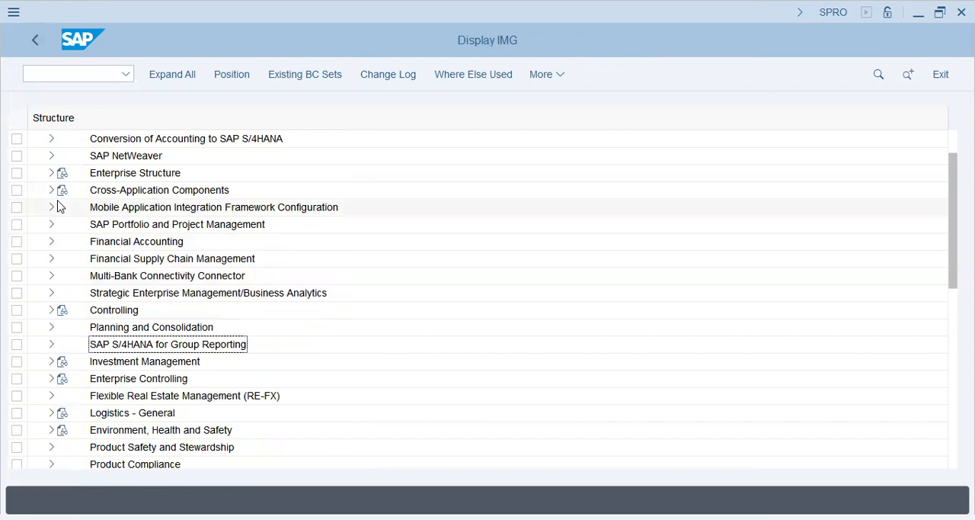
left_click(51, 242)
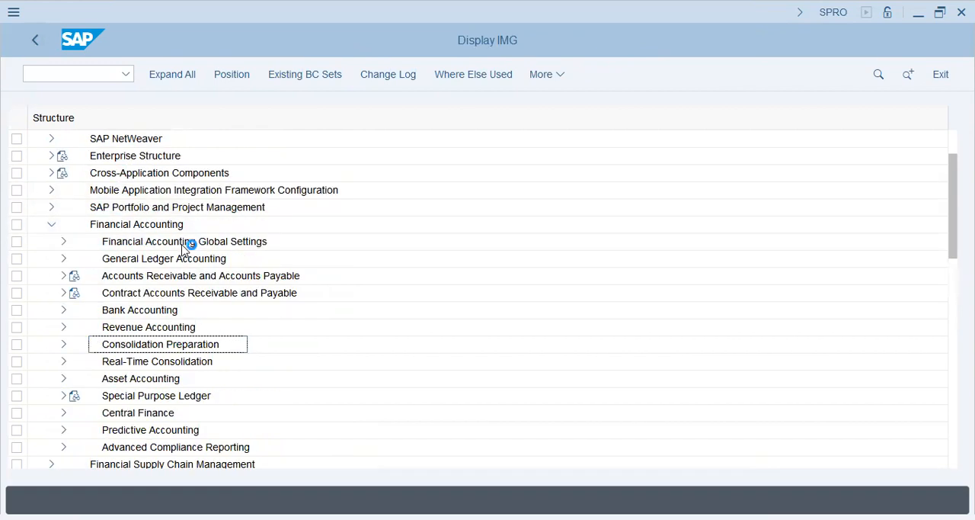
left_click(64, 242)
left_click(141, 241)
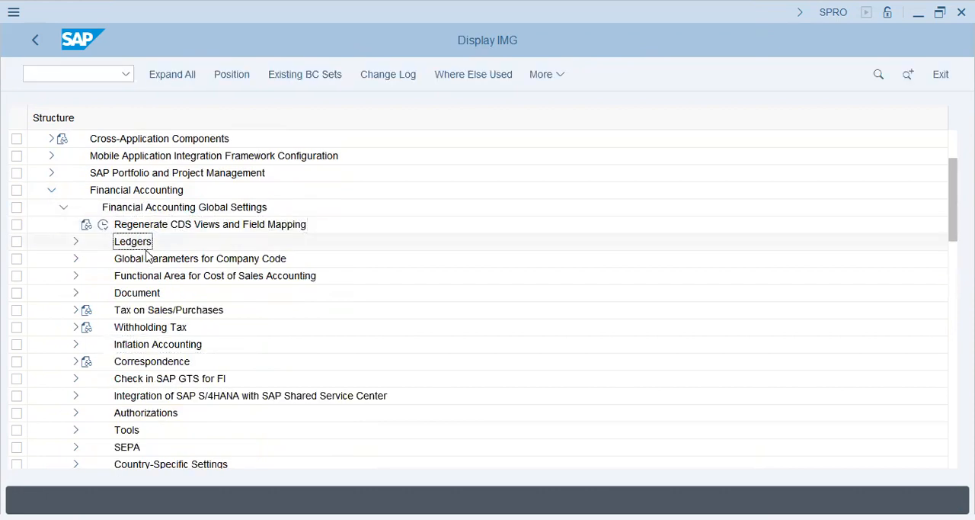
left_click(75, 242)
left_click(160, 348)
left_click(88, 345)
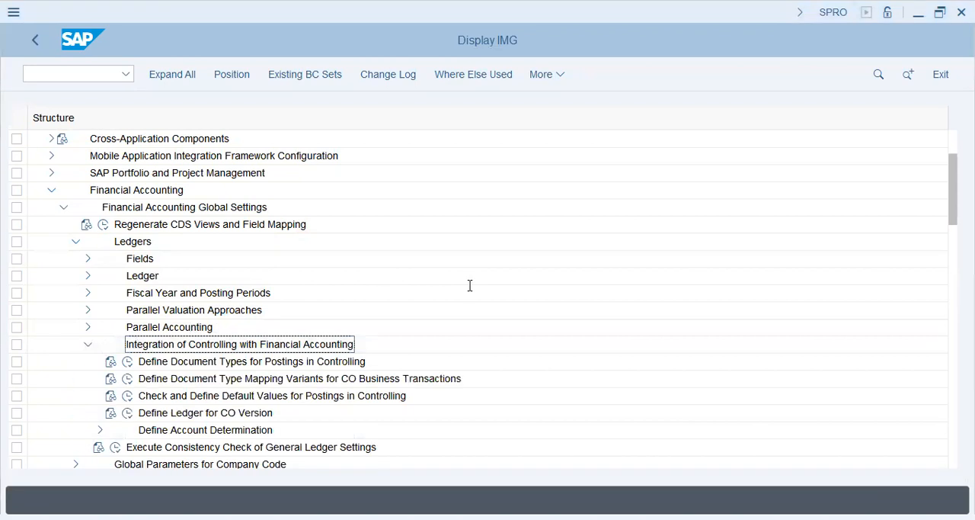
left_click(221, 361)
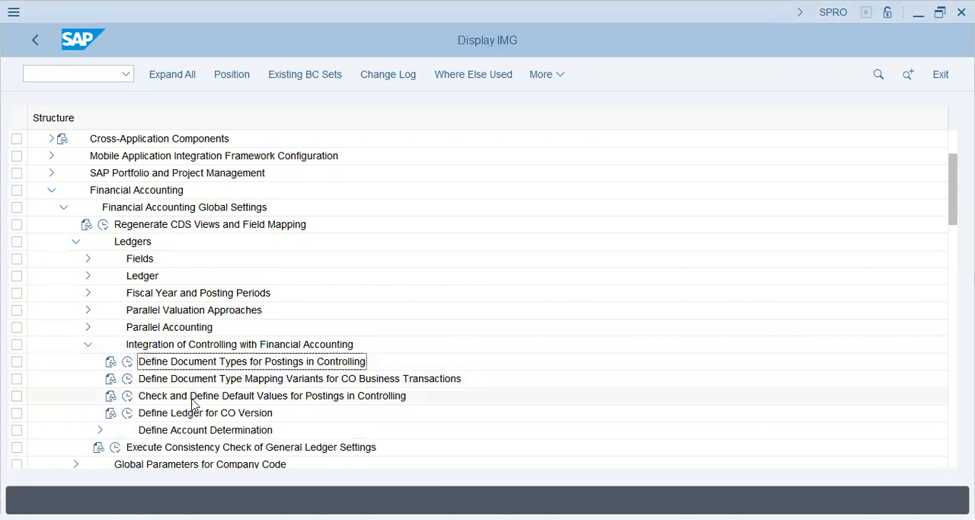
left_click(232, 381)
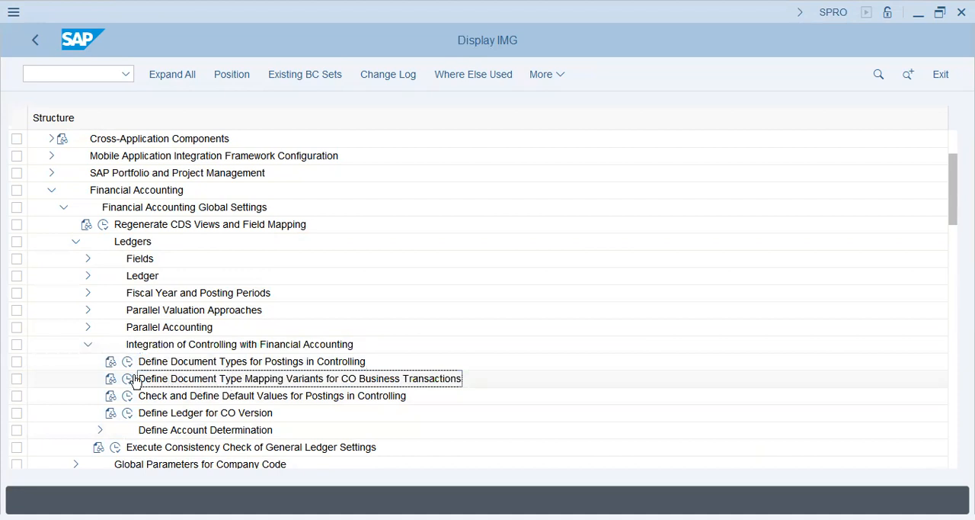
left_click(128, 379)
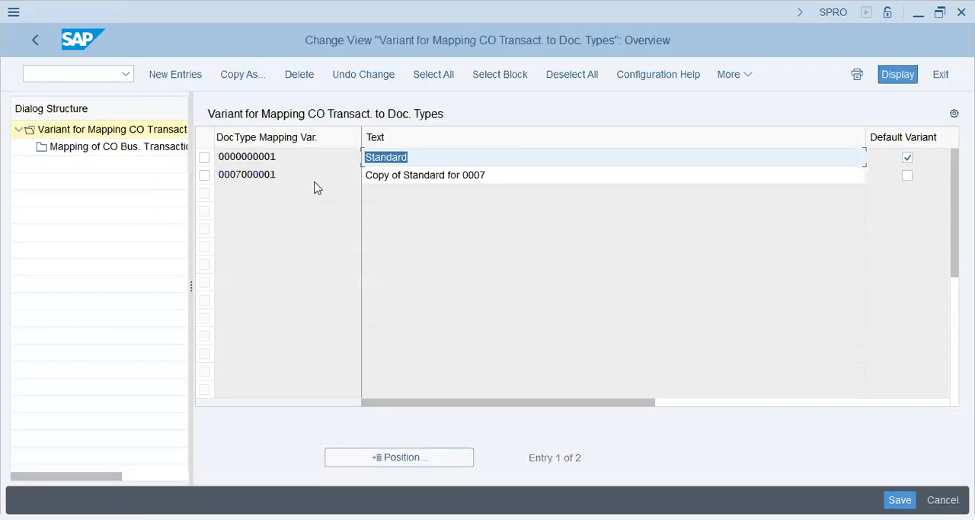
left_click(205, 158)
double_click(97, 150)
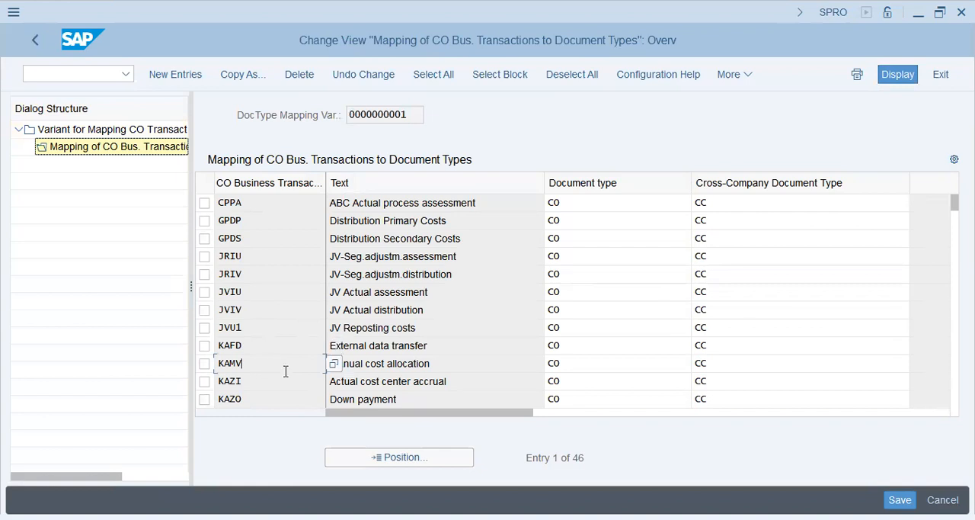
Examine the document types mapped to the CO business transactions from KAZO to KSI3.
scroll(283, 375, "down", 3)
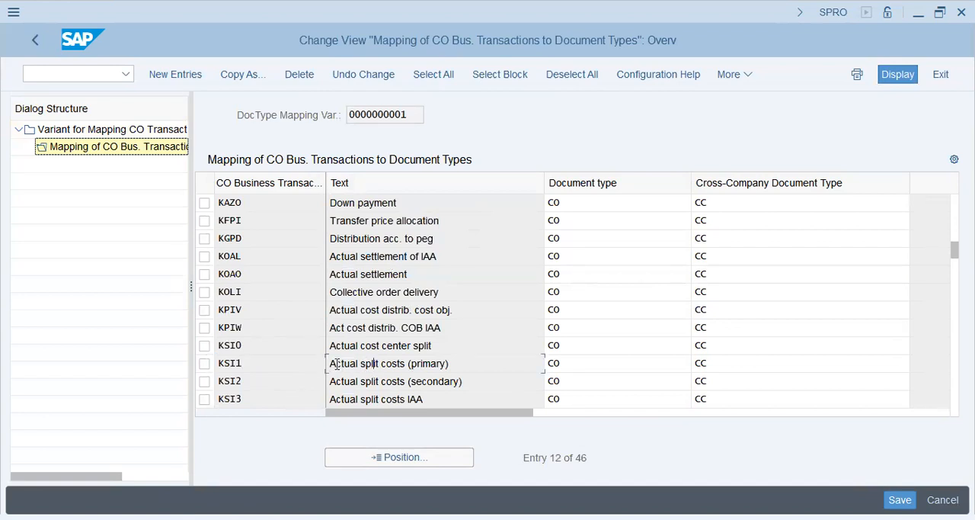
left_click_drag(336, 364, 449, 364)
left_click_drag(392, 381, 472, 374)
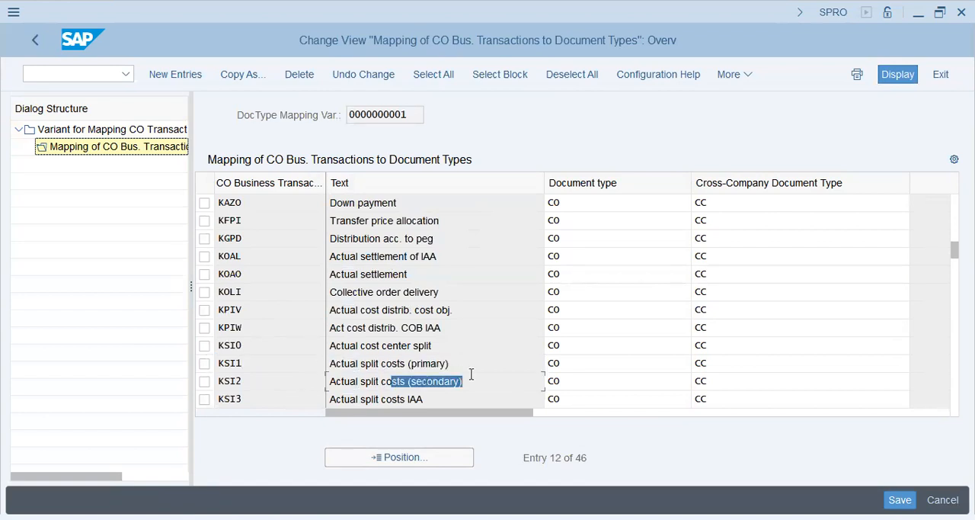
left_click(262, 403)
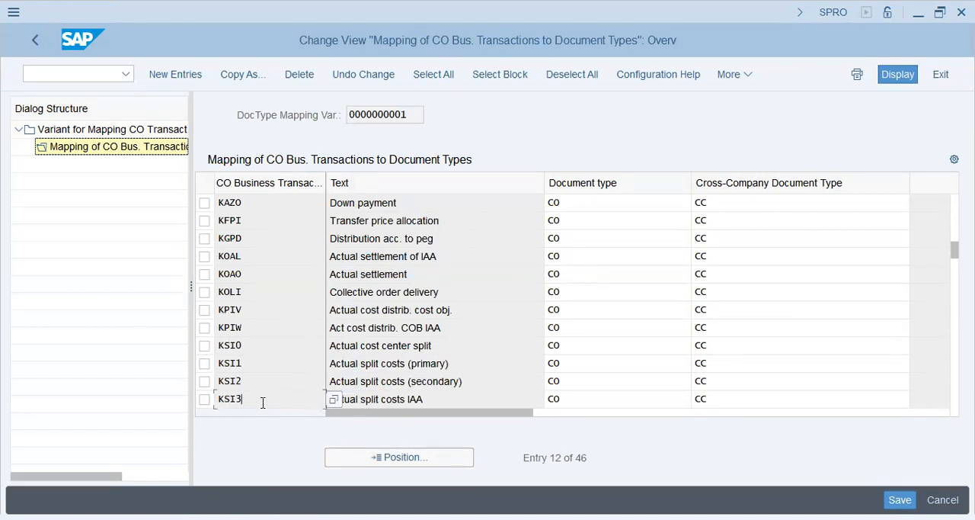
left_click(253, 244)
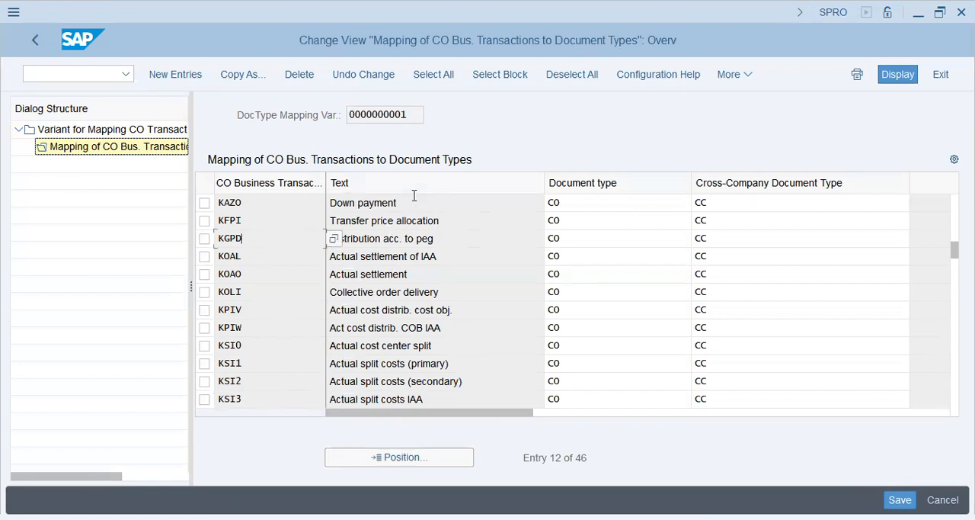
left_click_drag(415, 199, 272, 200)
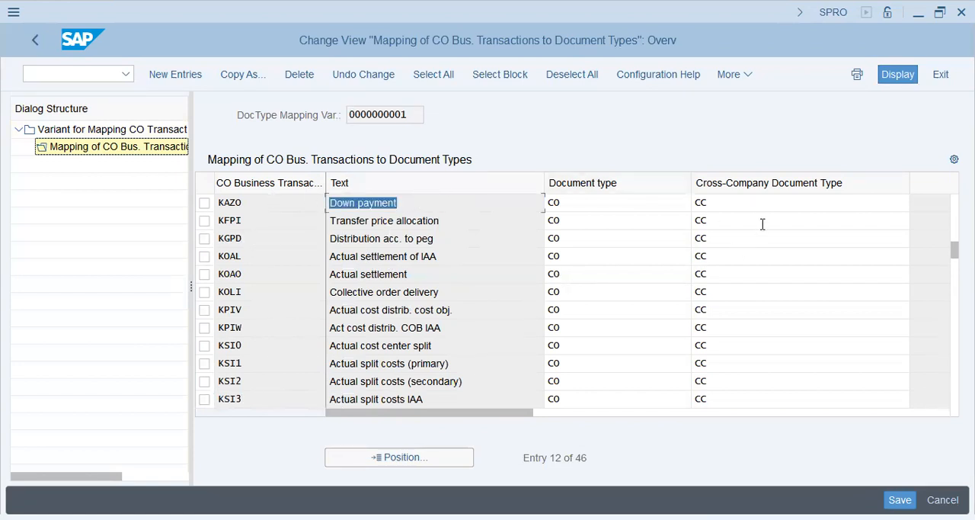
left_click(625, 203)
left_click(609, 327)
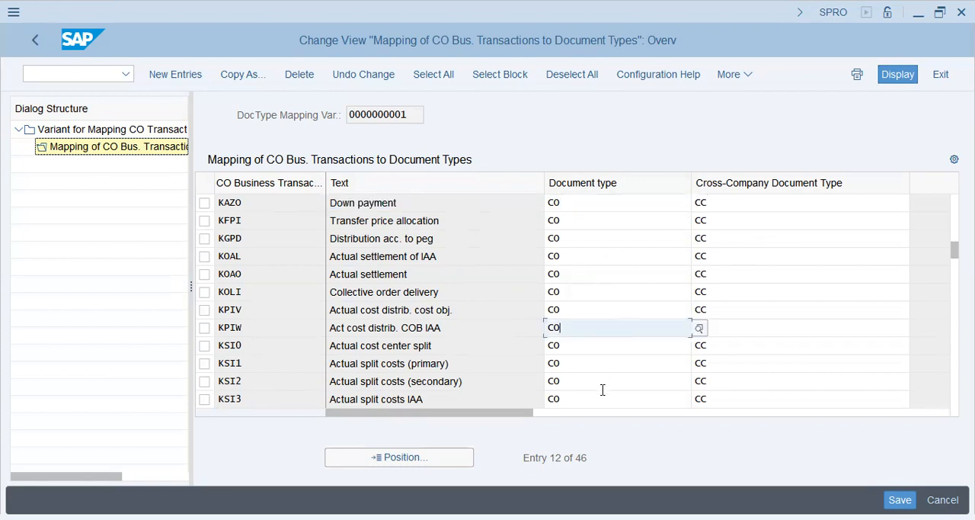
left_click(605, 383)
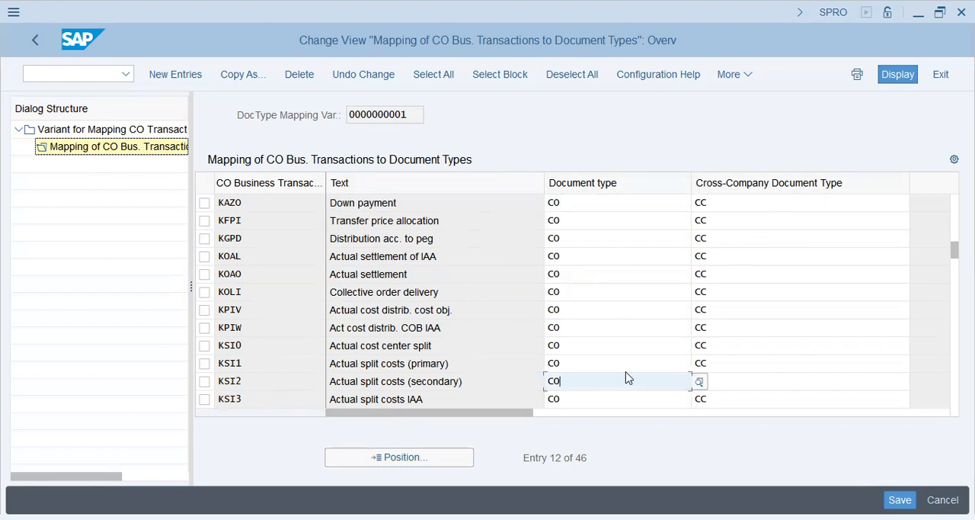
Examine the document types and cross-company document types mapped to the CO business transactions from KSI3 to RKIV.
scroll(627, 376, "down", 3)
left_click(276, 332)
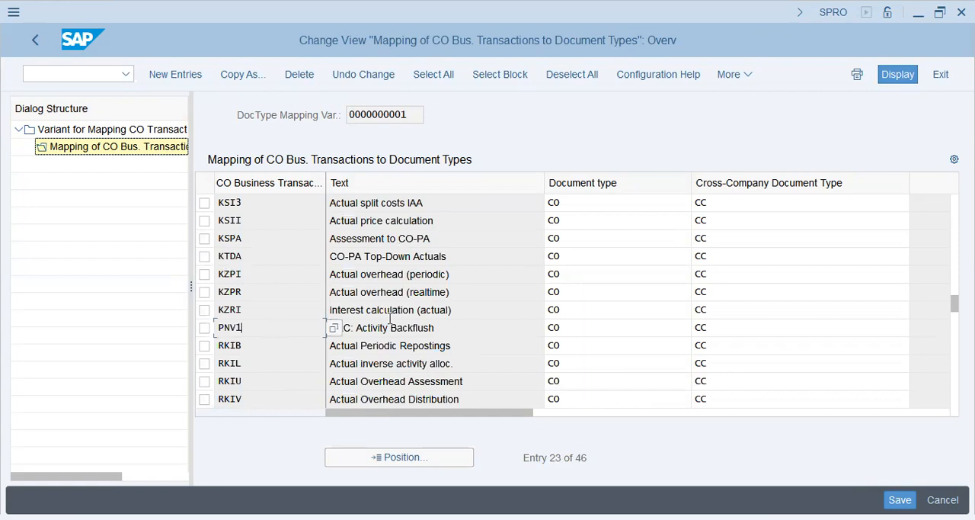
left_click_drag(441, 330, 343, 329)
left_click_drag(472, 385, 333, 390)
left_click_drag(467, 400, 320, 412)
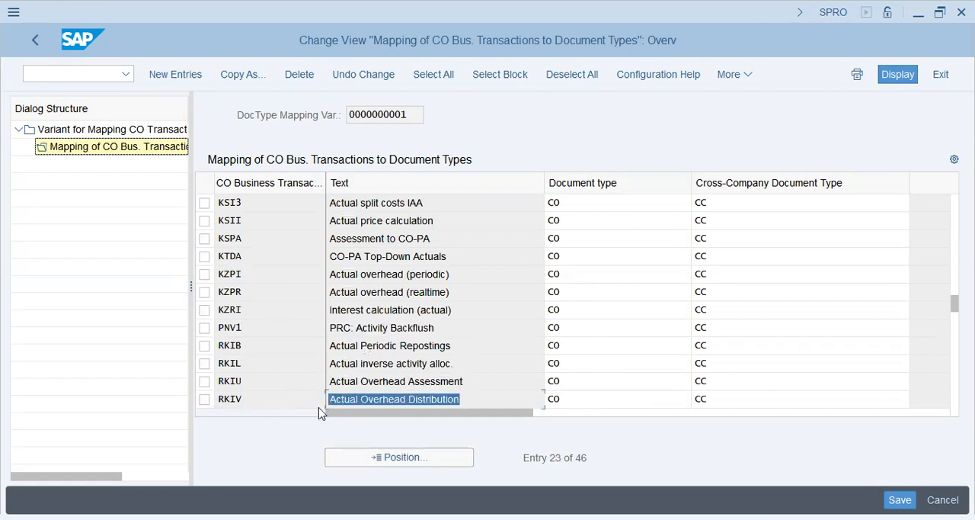
left_click_drag(456, 384, 414, 380)
left_click(462, 400)
left_click(385, 307)
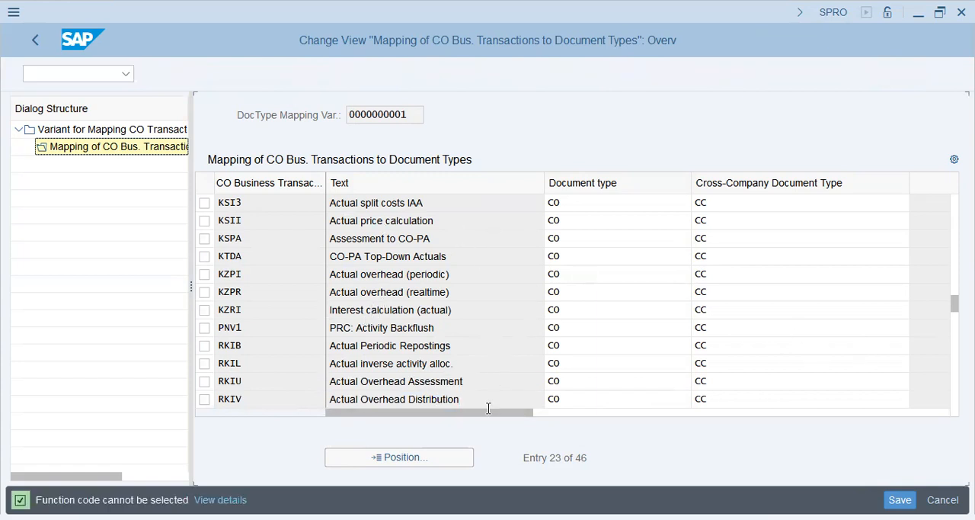
mouse_move(507, 413)
left_mouse_down()
mouse_move(779, 413)
mouse_move(501, 415)
left_mouse_up()
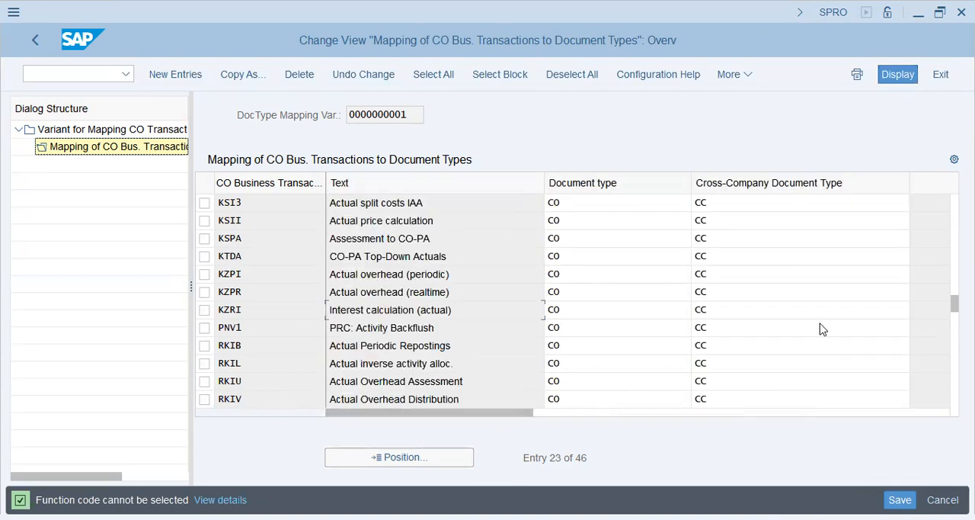
left_click(731, 202)
left_click(563, 204)
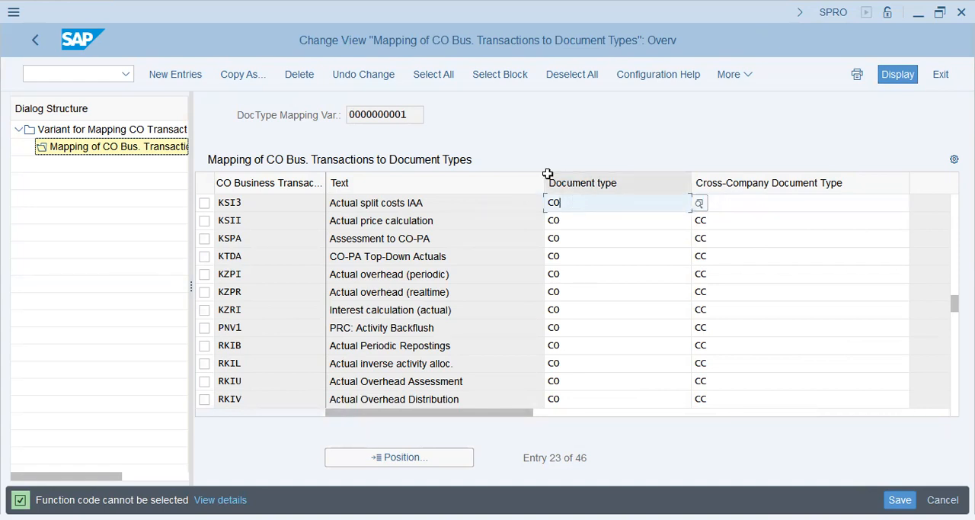
key("alt+Tab")
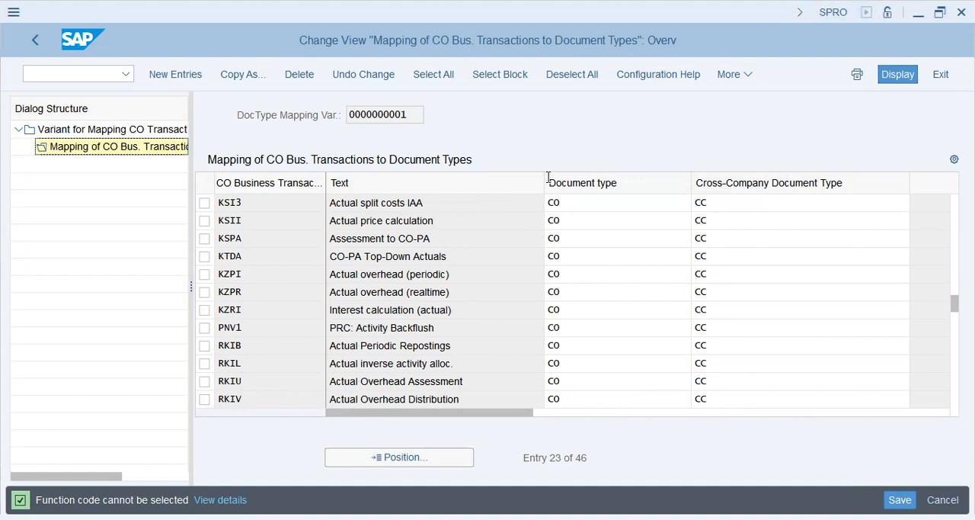
View the blank new-entries table for the mapping, then leave the mapping variants for the IMG structure.
left_click(175, 75)
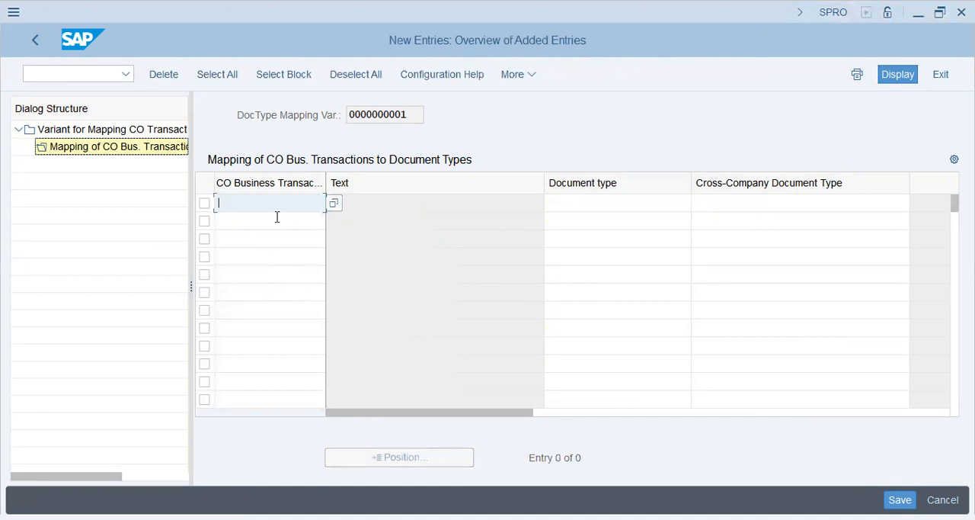
key("F3")
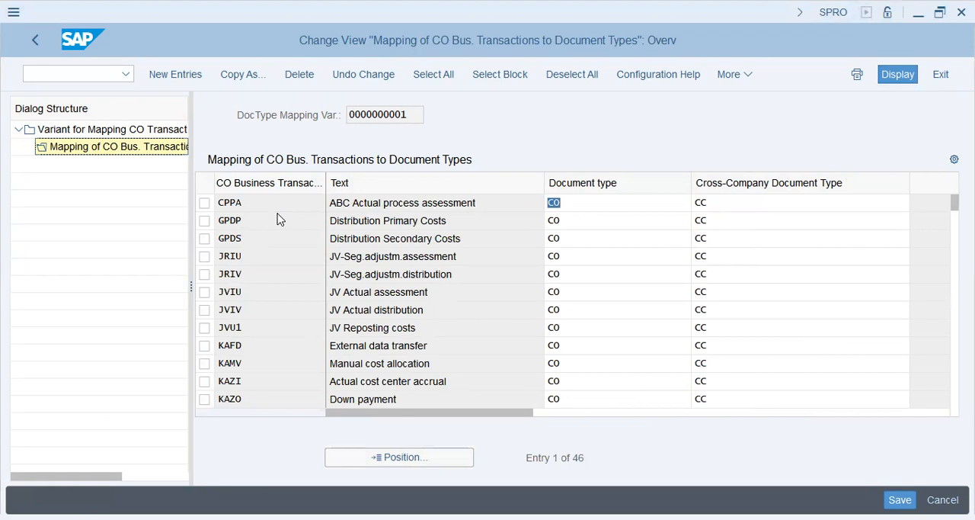
left_click(35, 39)
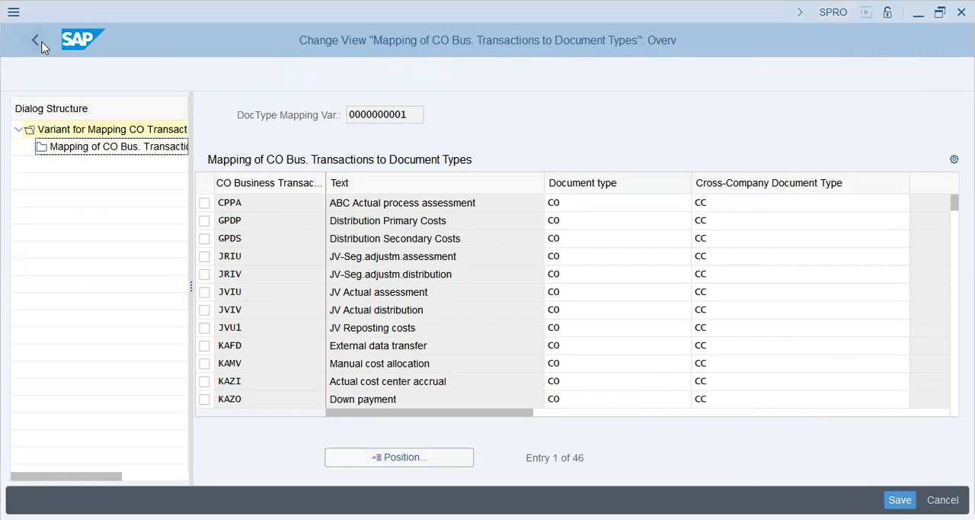
left_click(293, 178)
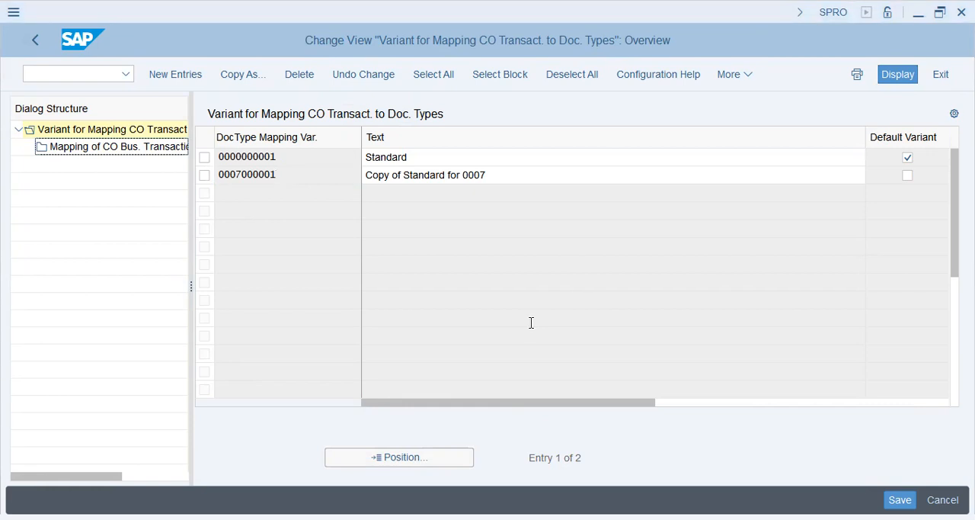
left_click(35, 40)
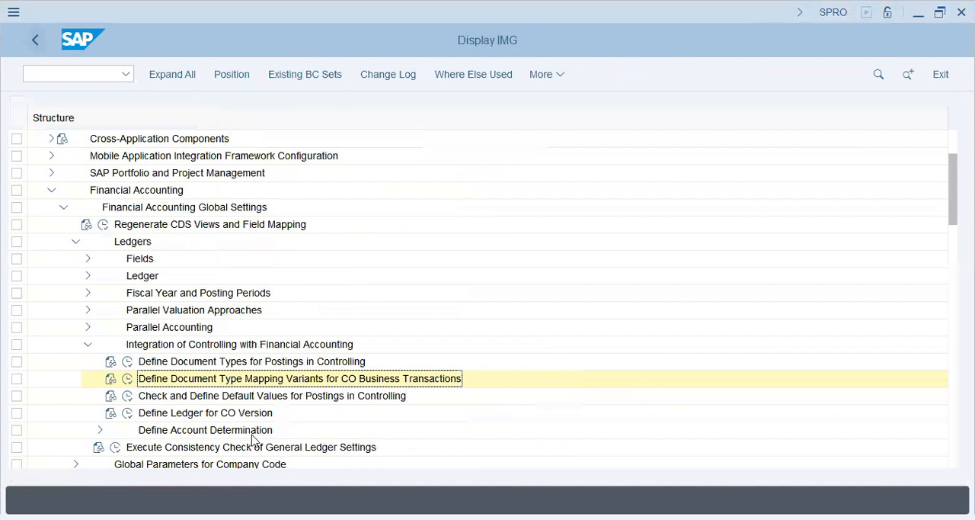
Open Check and Define Default Values for Postings in Controlling and add a new entry for company code VAPS.
left_click(128, 395)
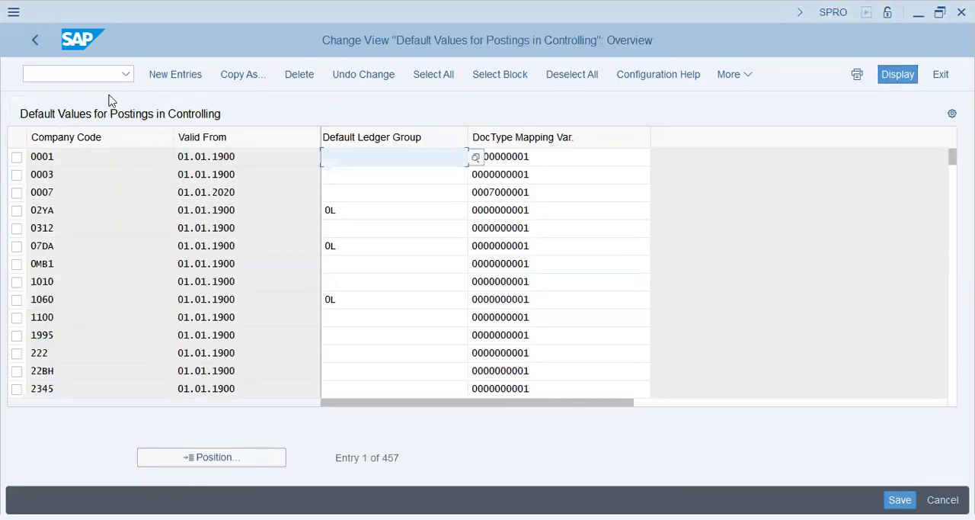
left_click(175, 76)
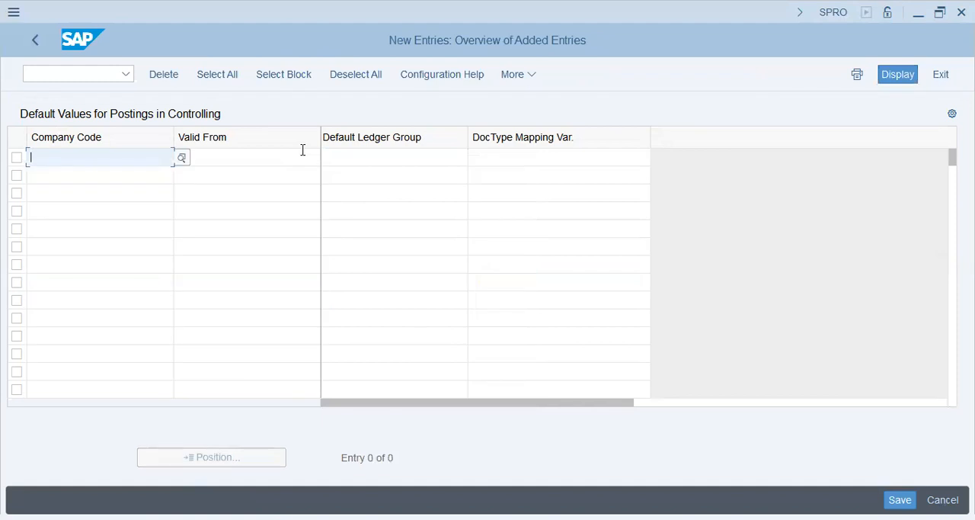
type("VAPS")
key("shift+Tab")
type("VAP")
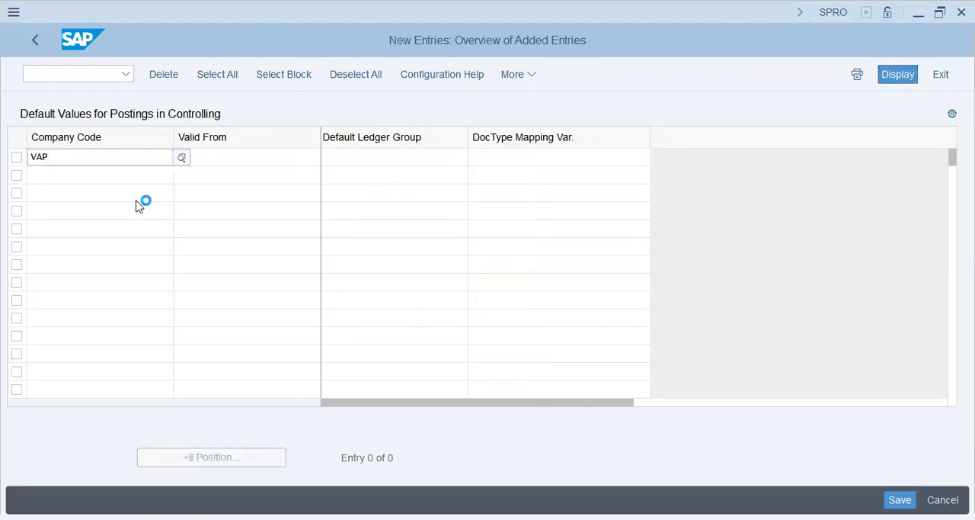
left_click(74, 227)
left_click(233, 157)
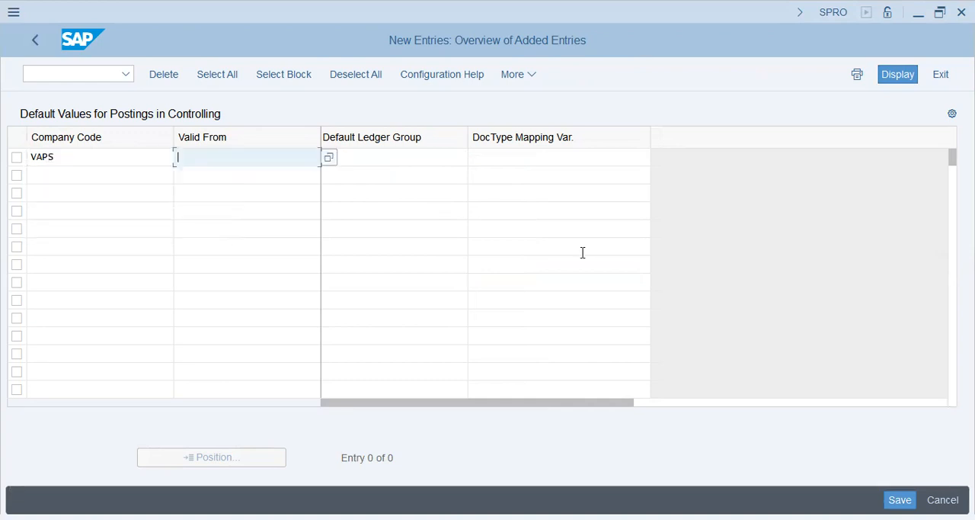
left_click(524, 158)
left_click(510, 176)
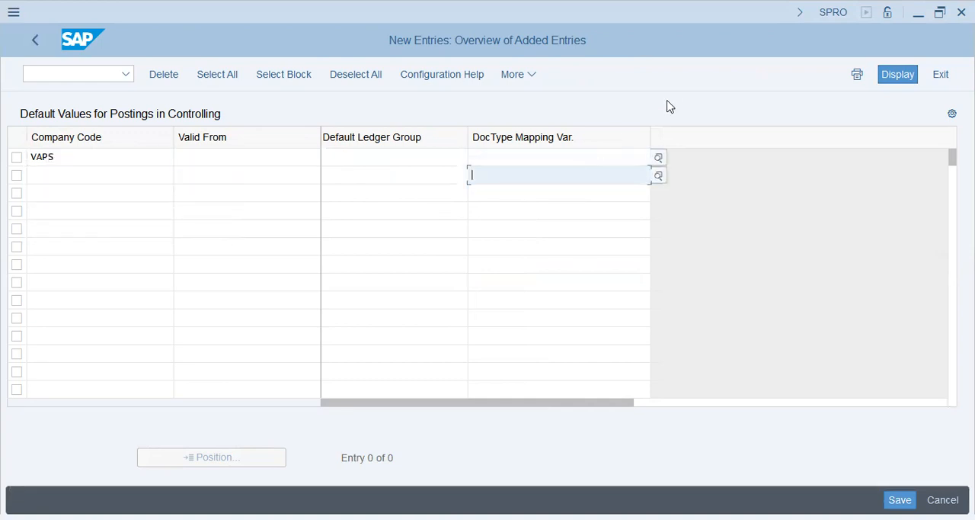
left_click(573, 157)
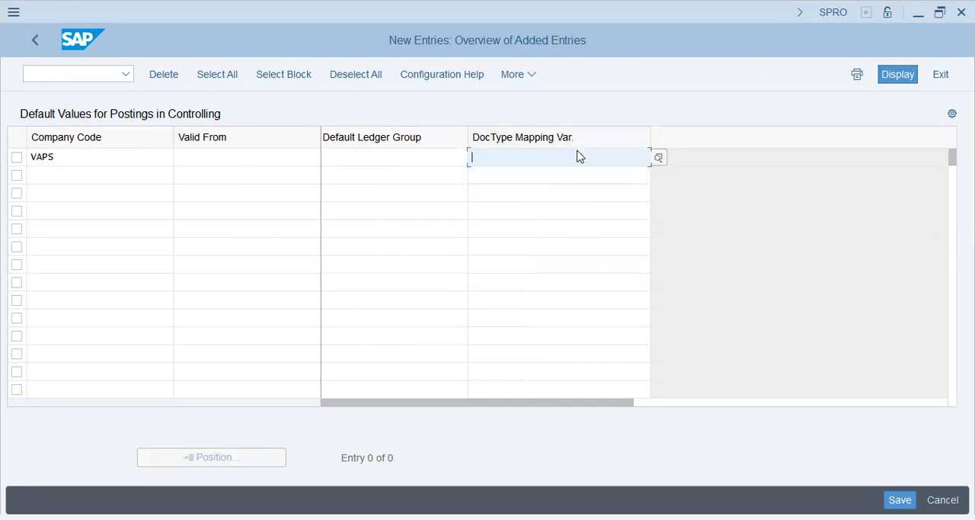
left_click(659, 159)
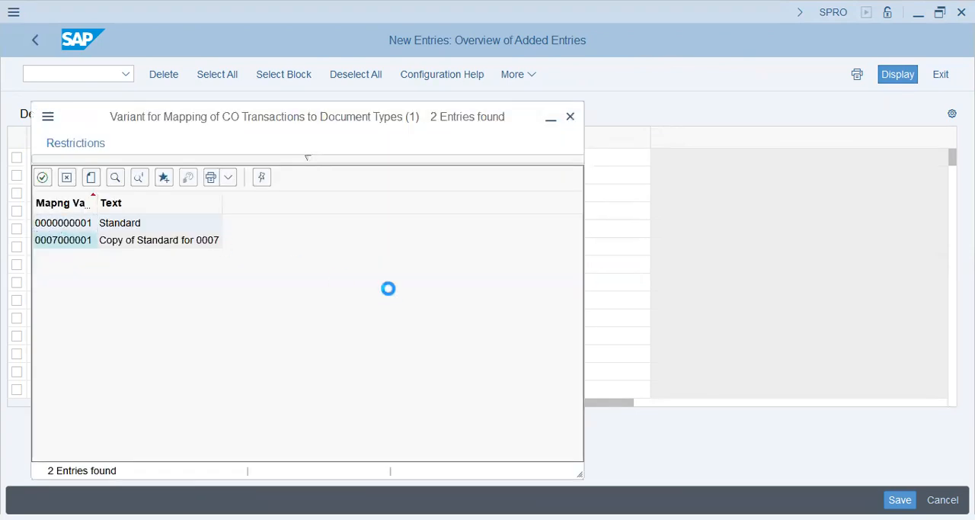
key("Return")
key("Return")
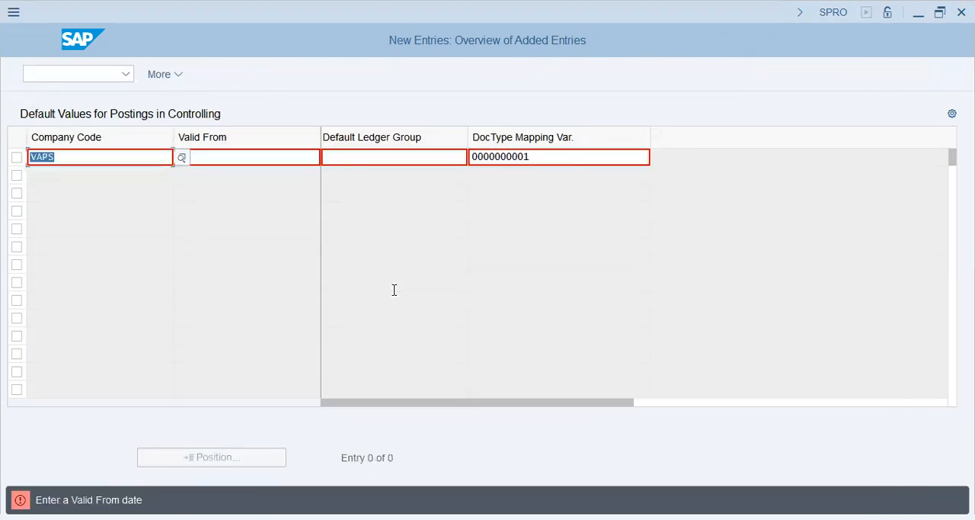
Set the Valid From date of the VAPS default values entry to 01.01.2023 and save it.
left_click(233, 163)
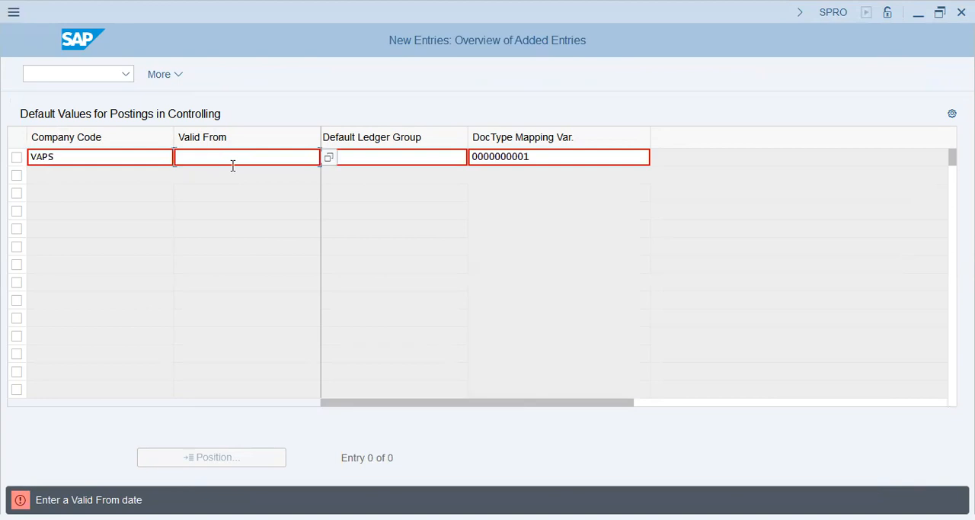
type("01.01.2023")
key("Return")
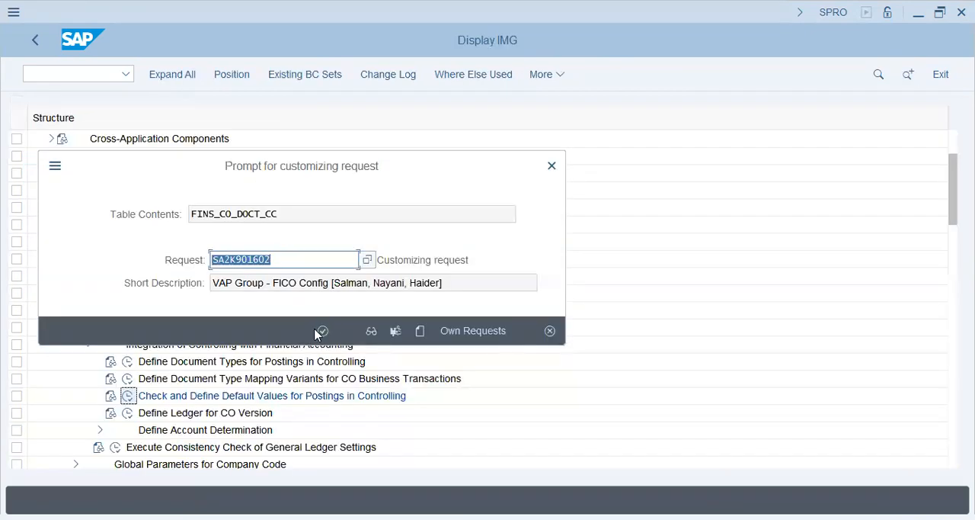
left_click(319, 332)
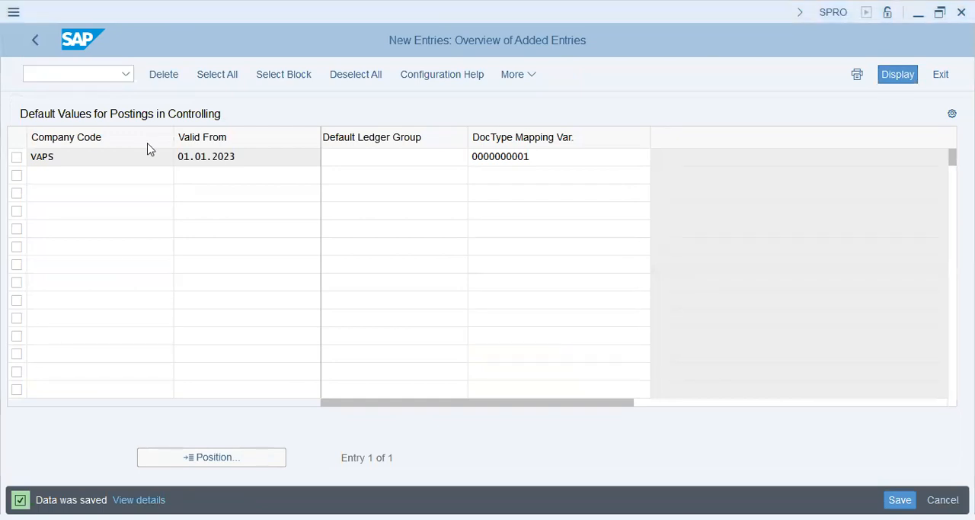
Open transaction OBA7 and examine the details of document type CO (CO Posting), then return to the document types overview.
type("/NOBA7")
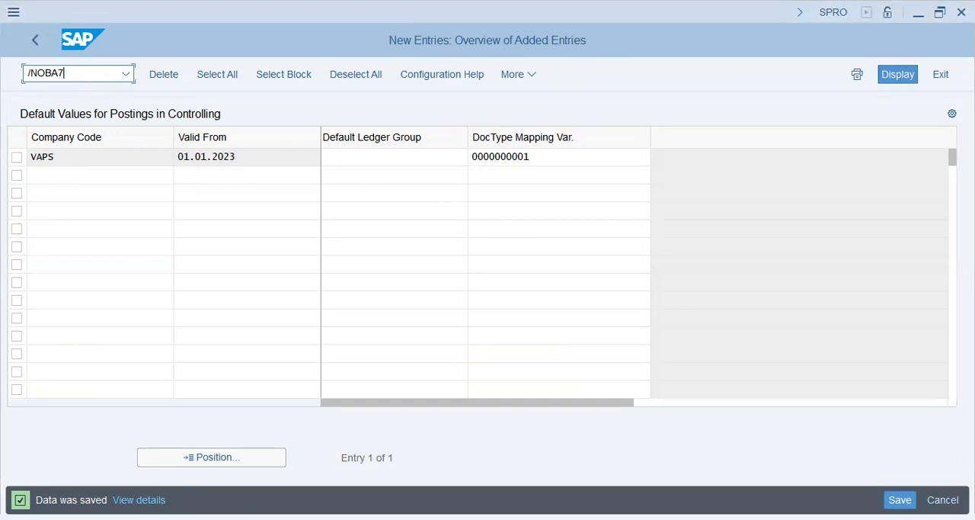
key("Return")
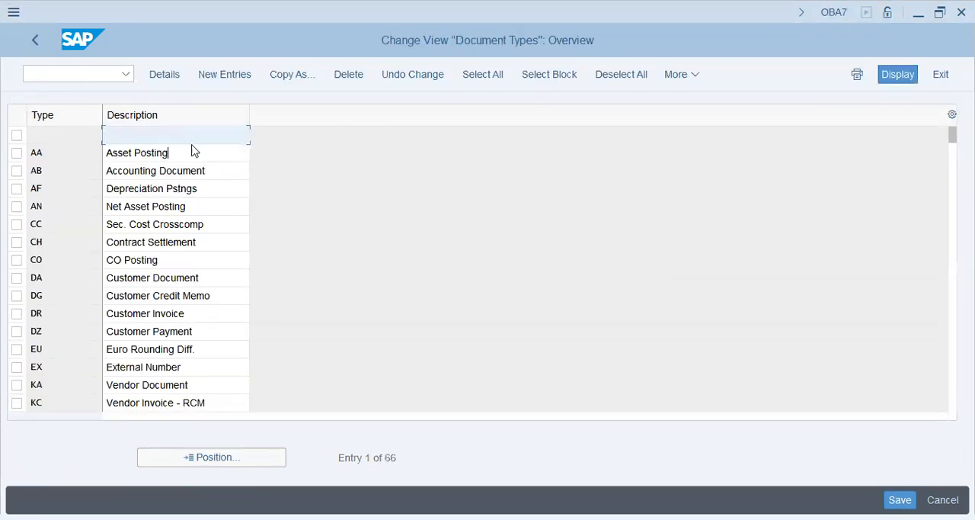
left_click(192, 147)
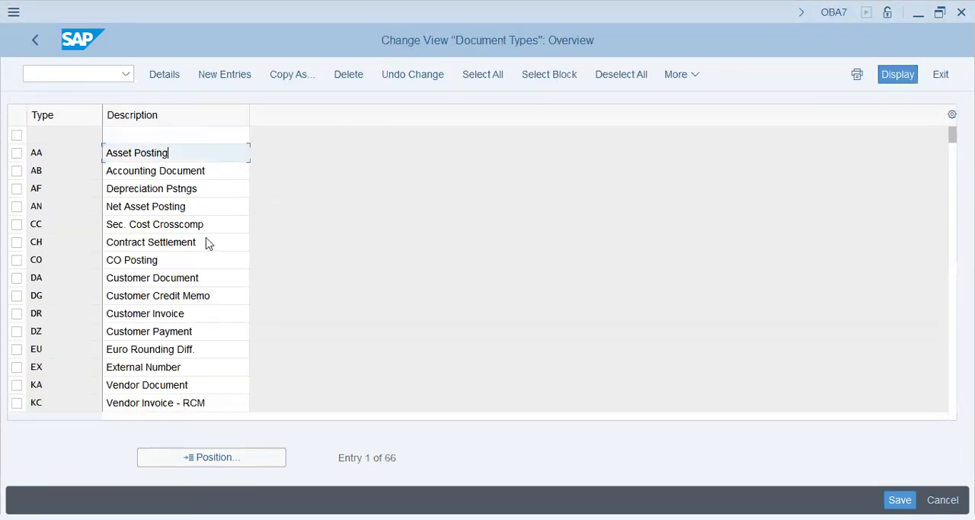
key("alt+Tab")
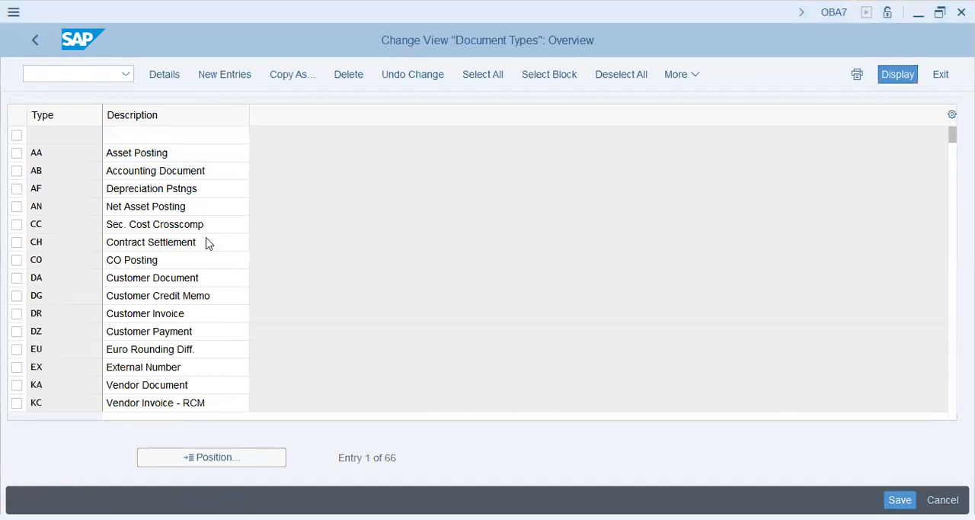
double_click(166, 260)
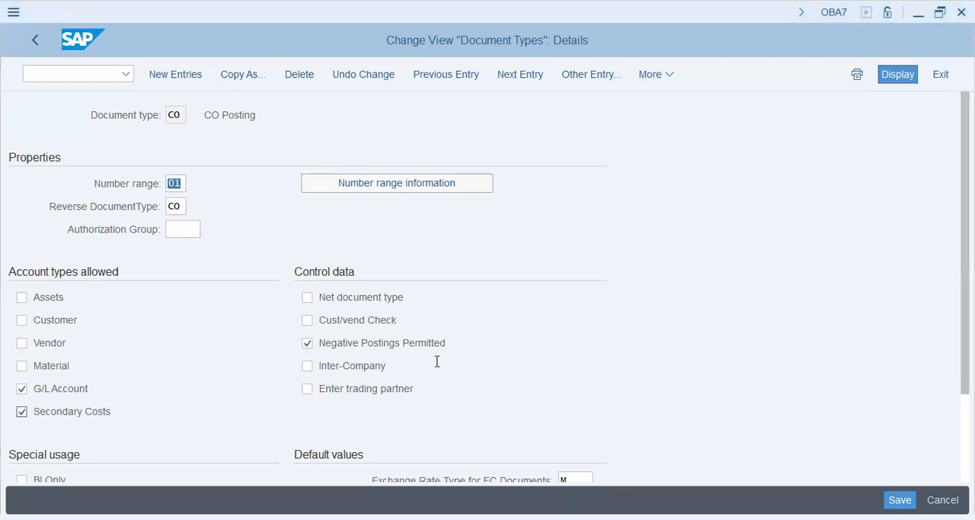
left_click(35, 40)
Return to the SAP Reference IMG through transaction SPRO and expand Financial Accounting Global Settings under Financial Accounting.
left_click(58, 75)
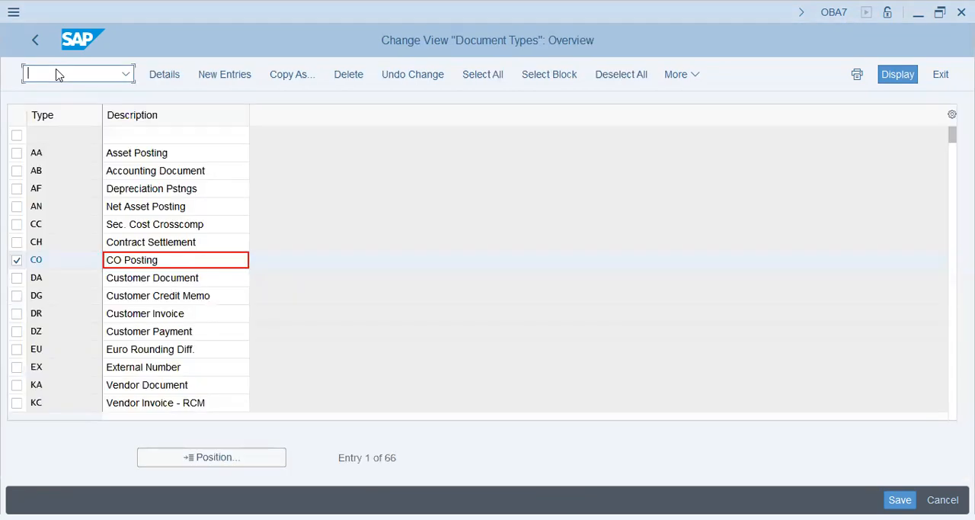
type("/nspro")
key("Return")
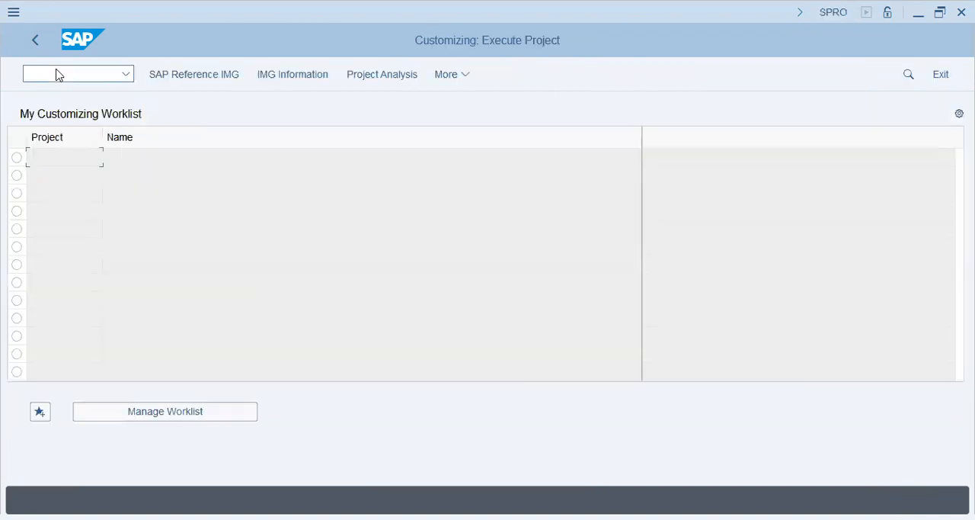
left_click(178, 76)
left_click(124, 294)
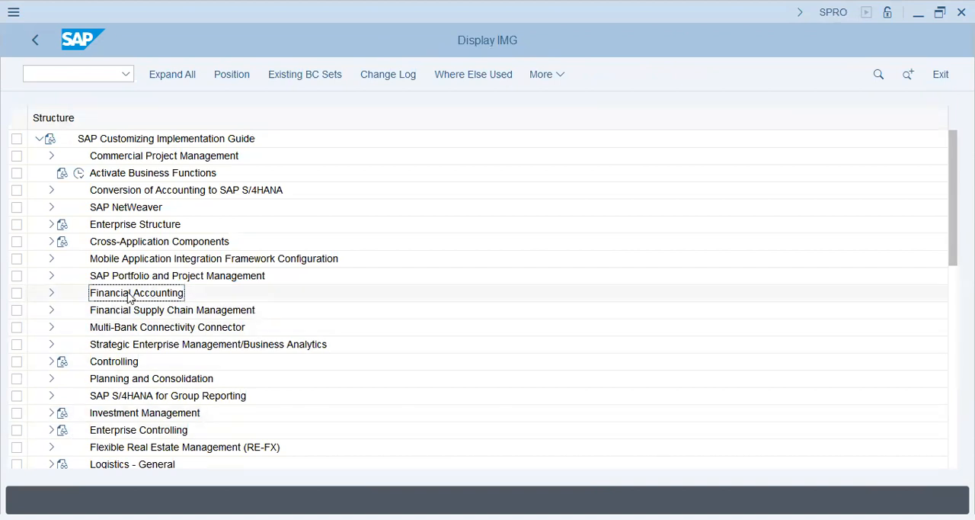
left_click(51, 293)
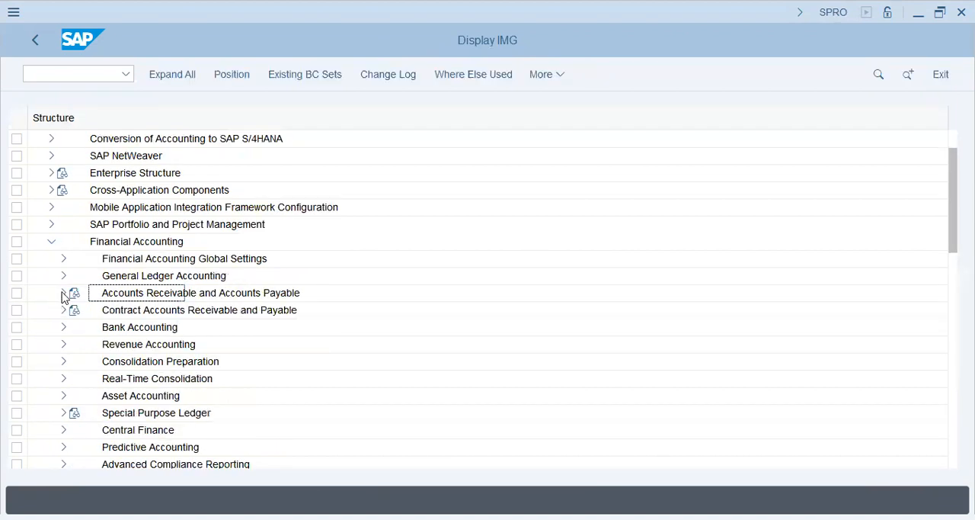
left_click(64, 261)
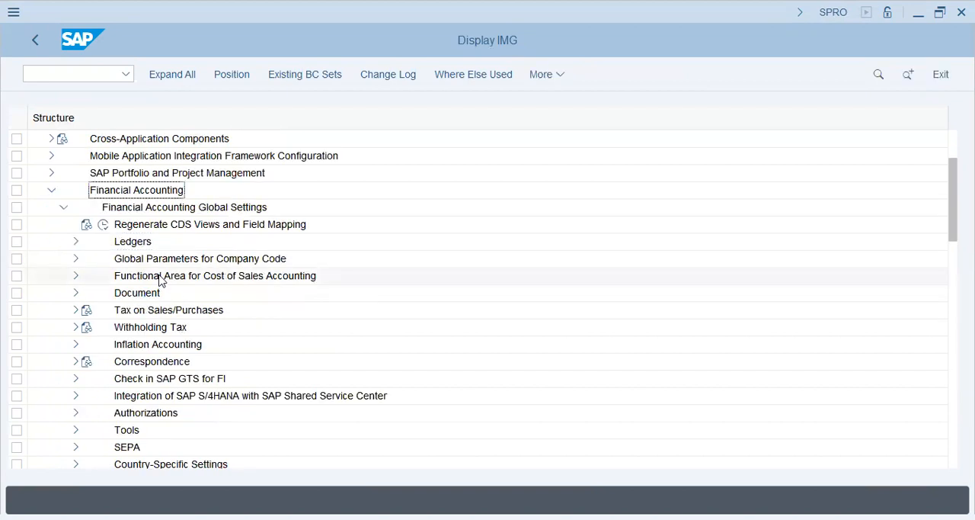
left_click(75, 259)
left_click(170, 275)
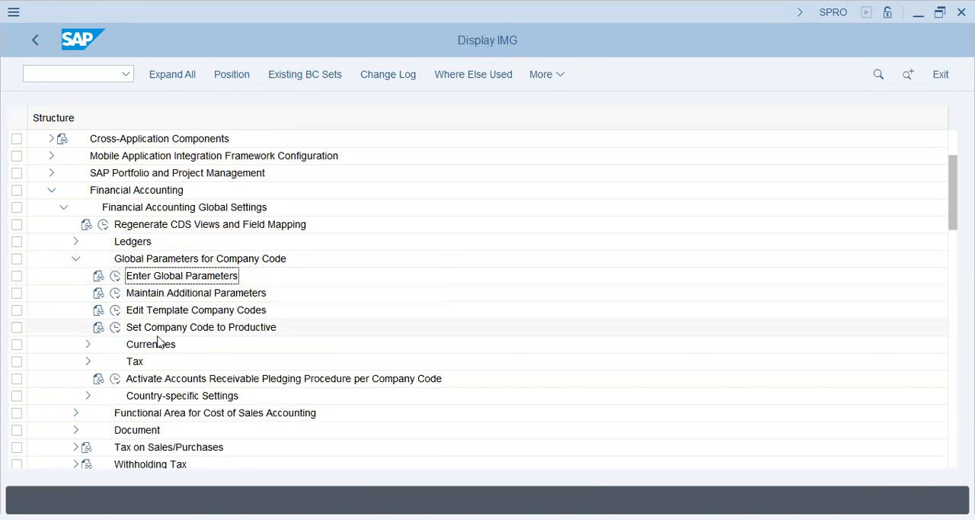
left_click(75, 258)
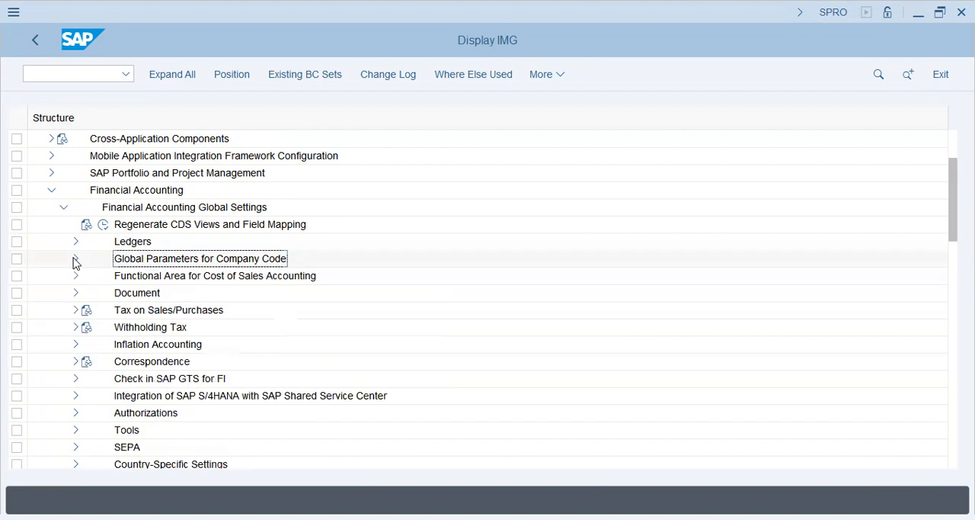
Open the Ledger From Which CO Reads Actual Data view from the Ledgers node of the Financial Accounting Global Settings.
left_click(76, 241)
left_click(162, 292)
left_click(145, 344)
left_click(88, 343)
left_click(229, 412)
scroll(213, 366, "down", 2)
left_click(128, 310)
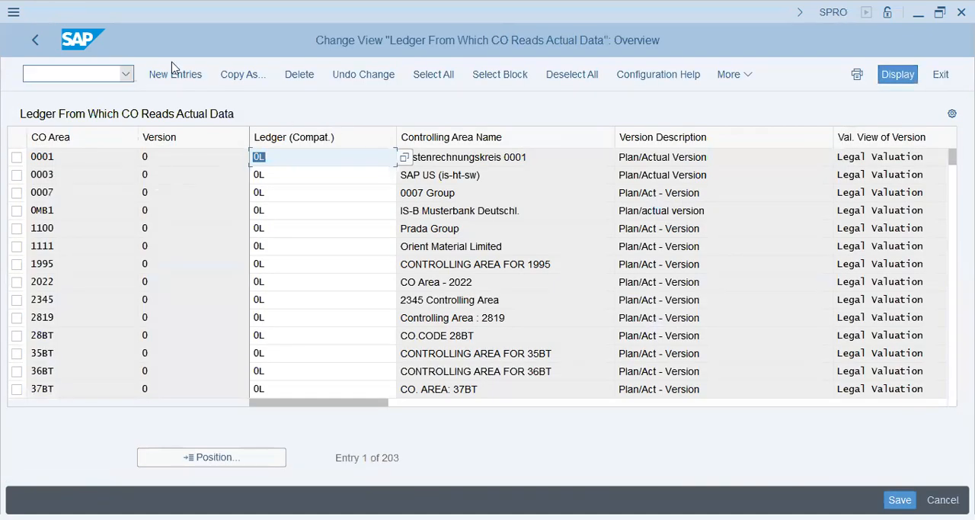
Add a new entry assigning ledger 0L to version 0 of controlling area VAPS.
left_click(176, 75)
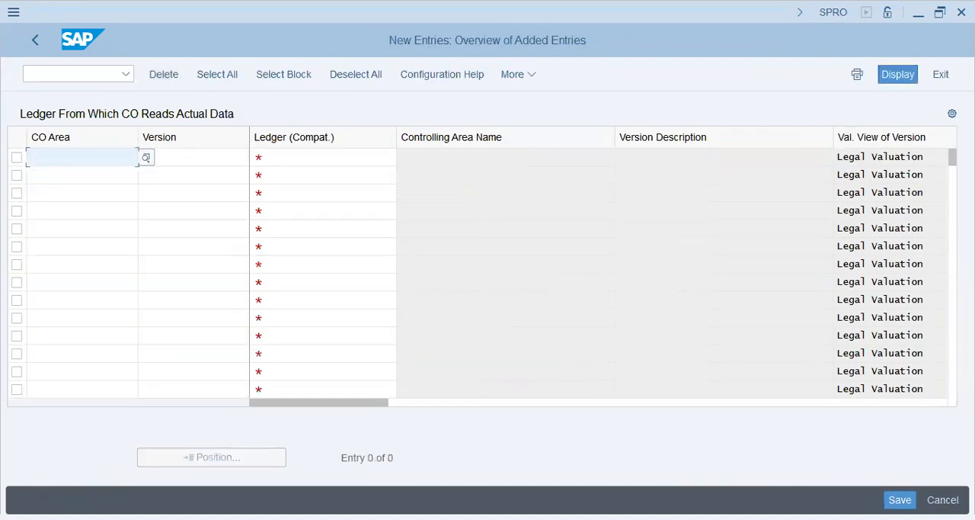
type("VAPS")
key("Tab")
type("0")
key("Tab")
type("0L")
key("Tab")
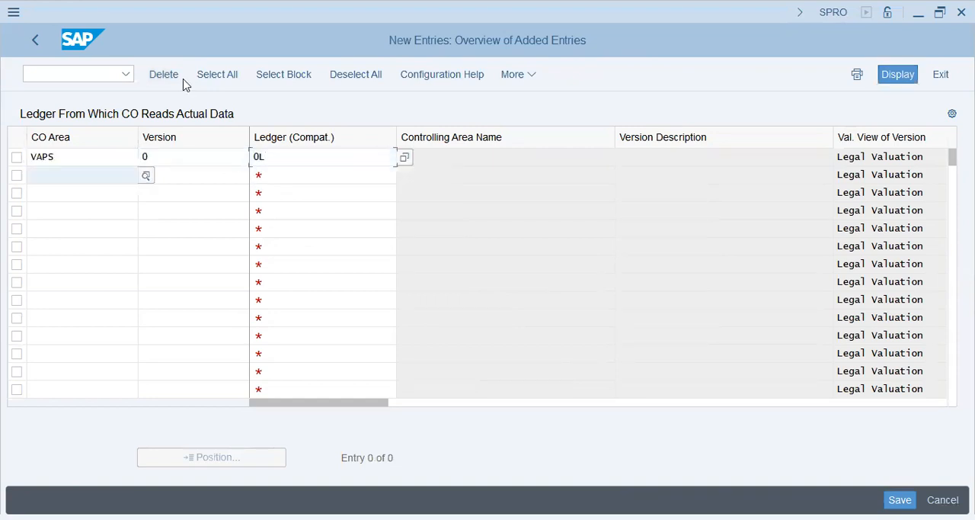
key("shift+Tab")
key("Return")
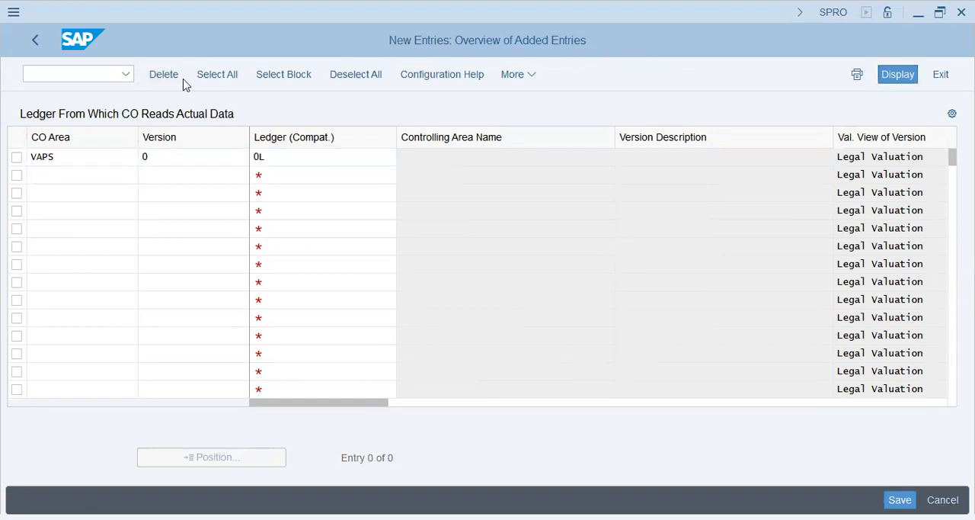
left_click(160, 156)
left_click_drag(160, 156, 109, 157)
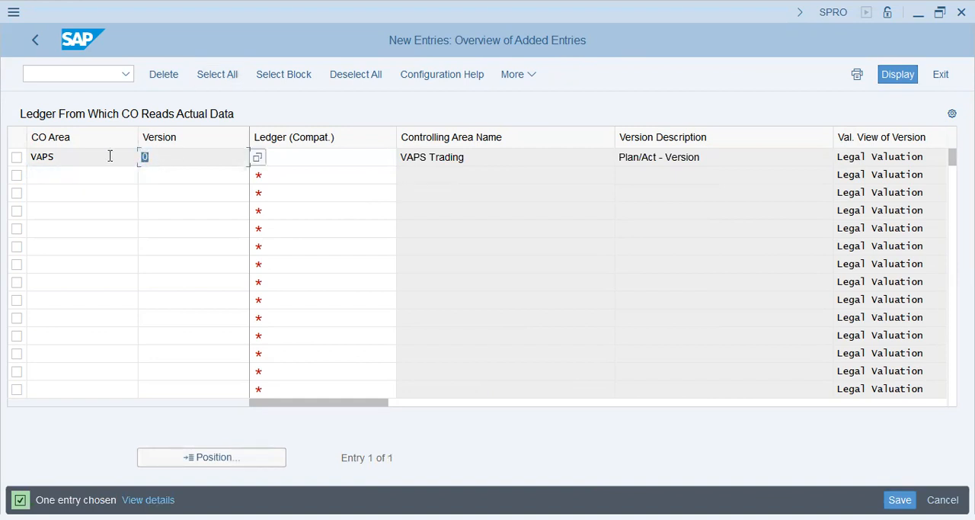
left_click(320, 161)
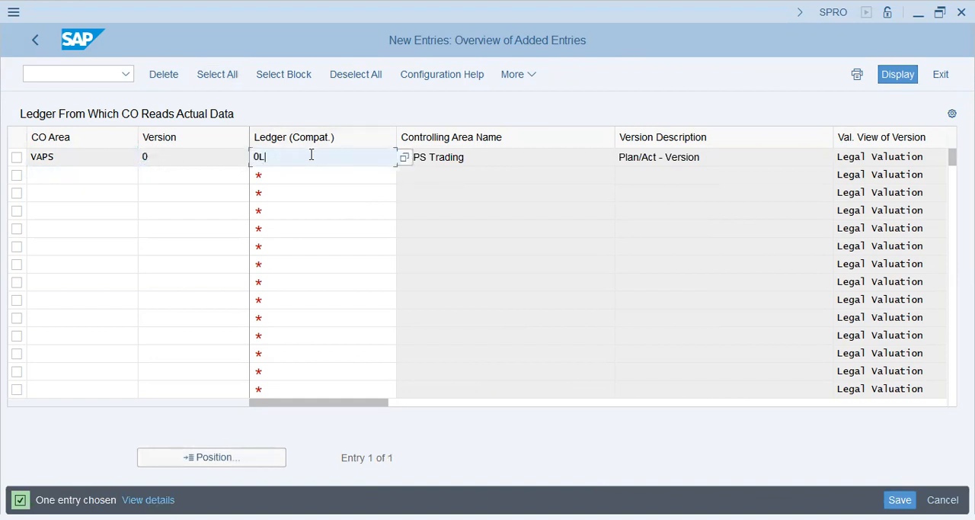
Add a second entry for controlling area VAPS with version 900 and ledger 0L, accepting the warning.
left_click(61, 187)
key("Up")
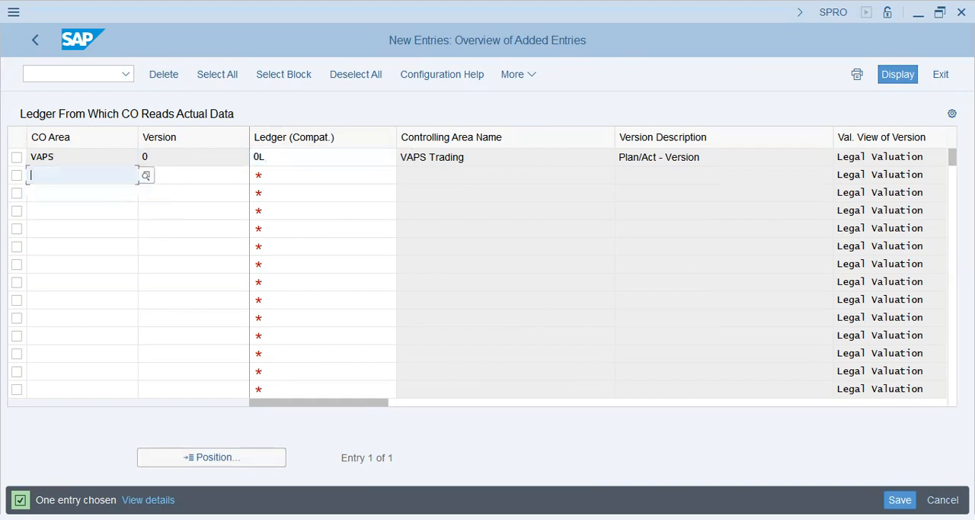
type("VAPS")
key("Tab")
type("900")
key("Tab")
type("0L")
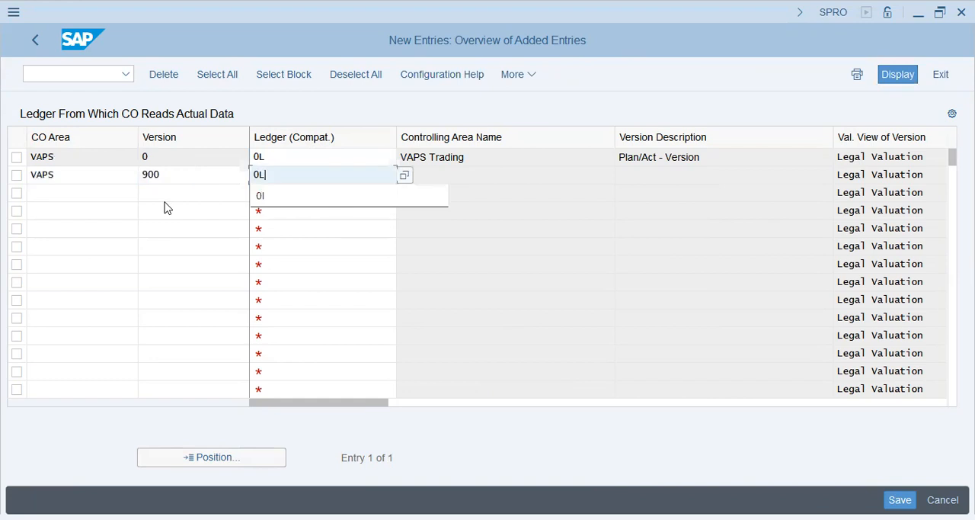
key("Return")
key("Return")
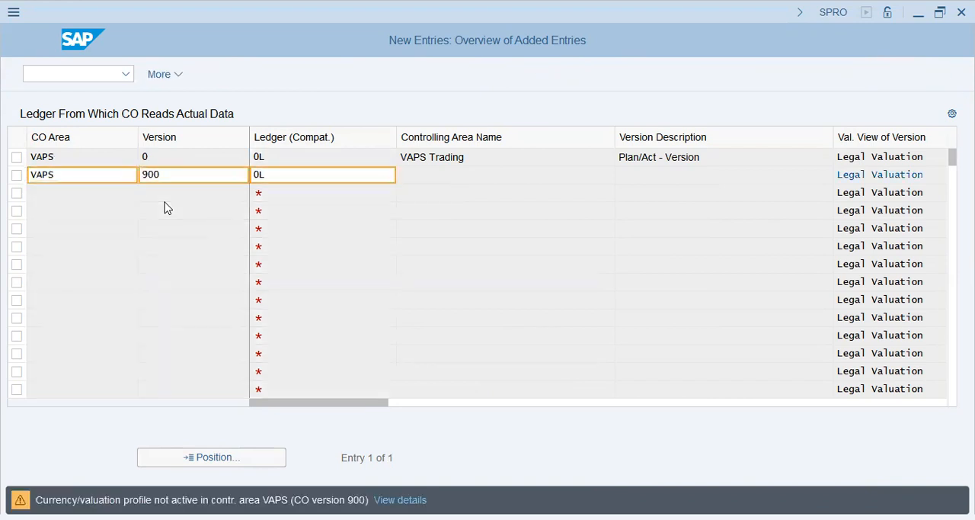
left_click(670, 177)
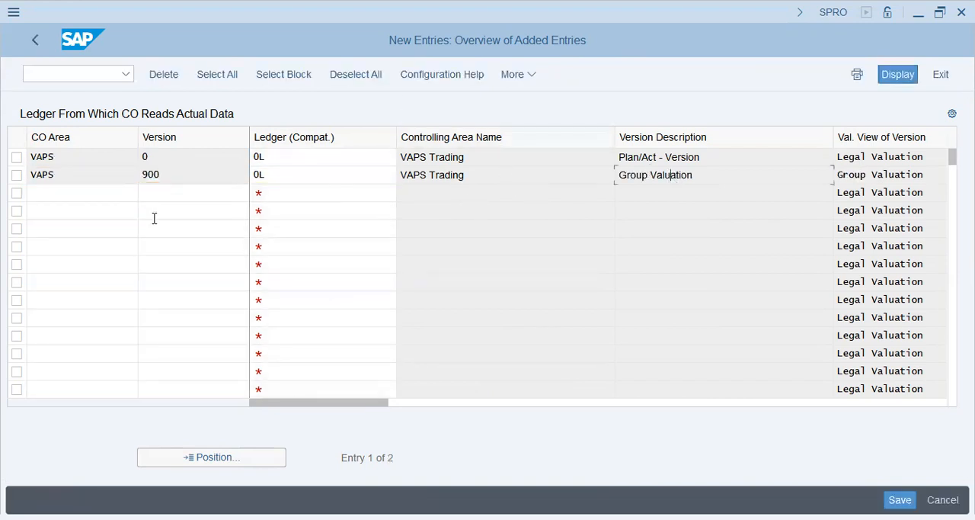
Add a third entry for controlling area VAPS with version 909 and ledger 0L, accepting the warnings.
left_click(70, 196)
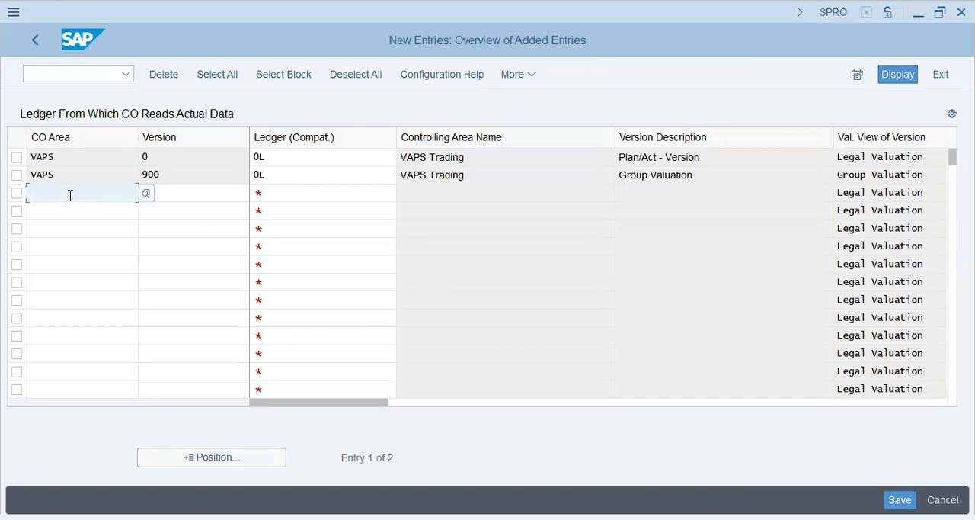
type("VAPS")
key("Tab")
type("909")
key("Tab")
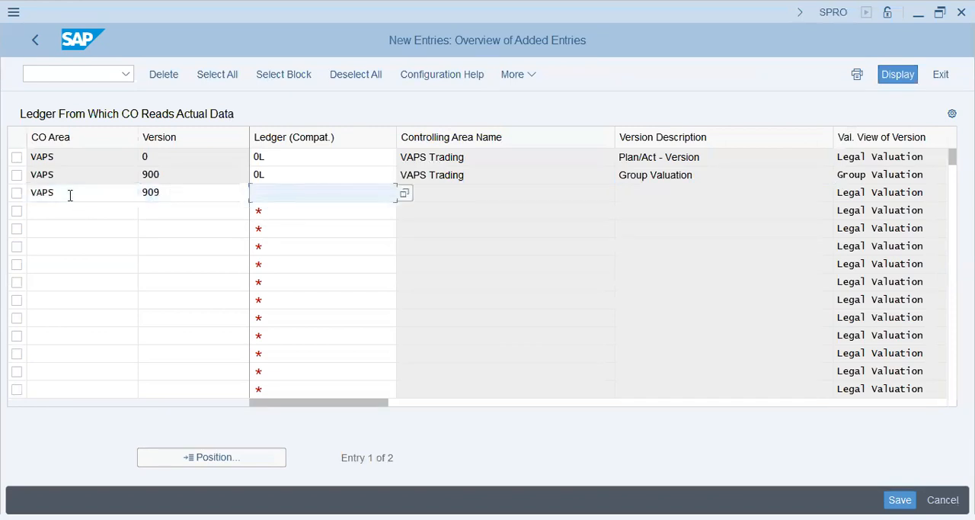
type("0L")
key("Return")
key("Return")
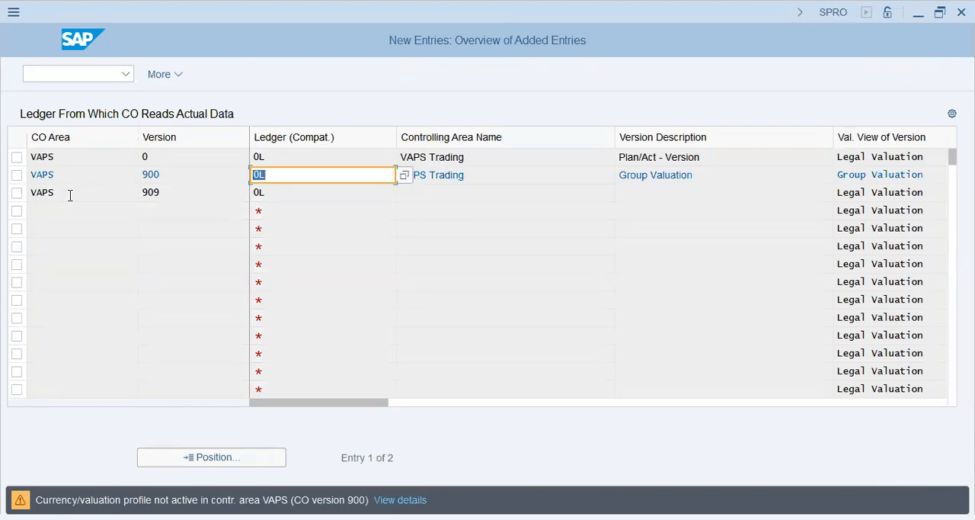
left_click(80, 198)
key("Return")
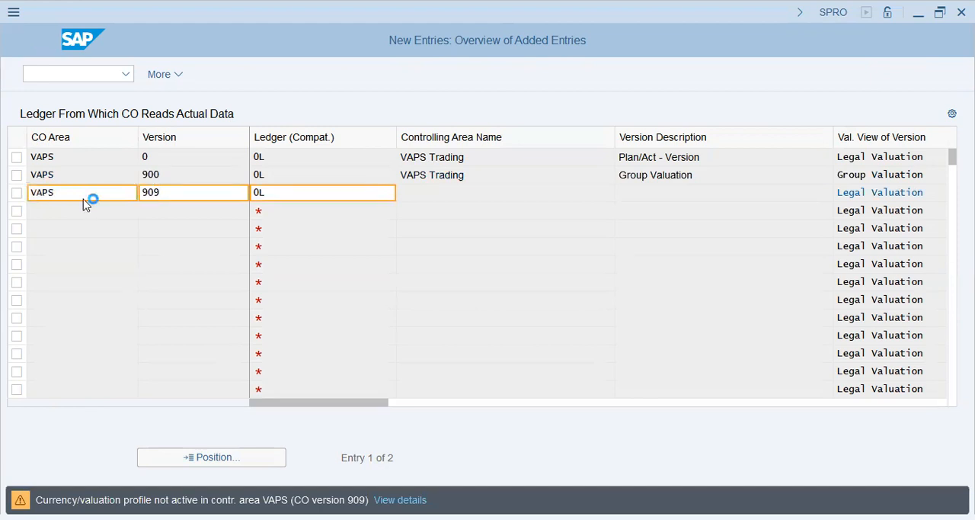
Save the three VAPS ledger assignments, accepting the currency/valuation profile warnings and closing the message list.
left_click(900, 499)
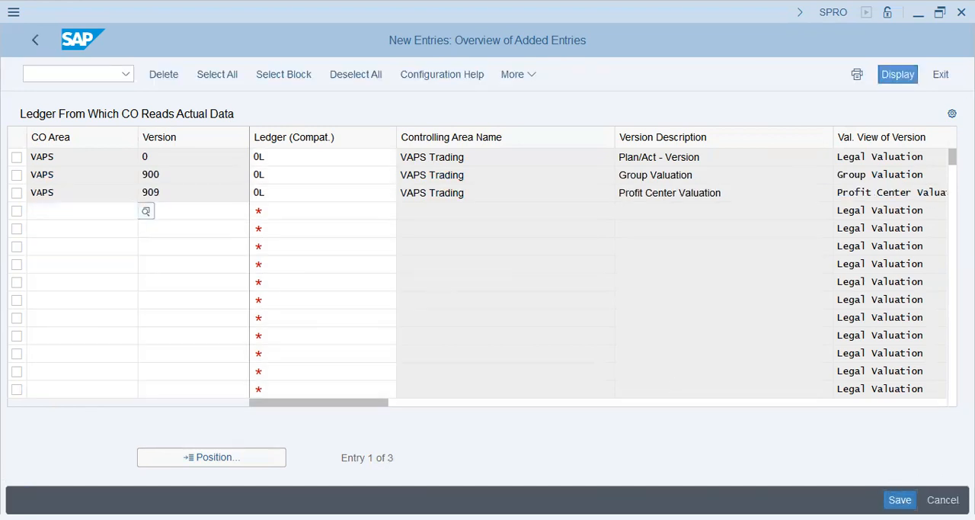
key("Return")
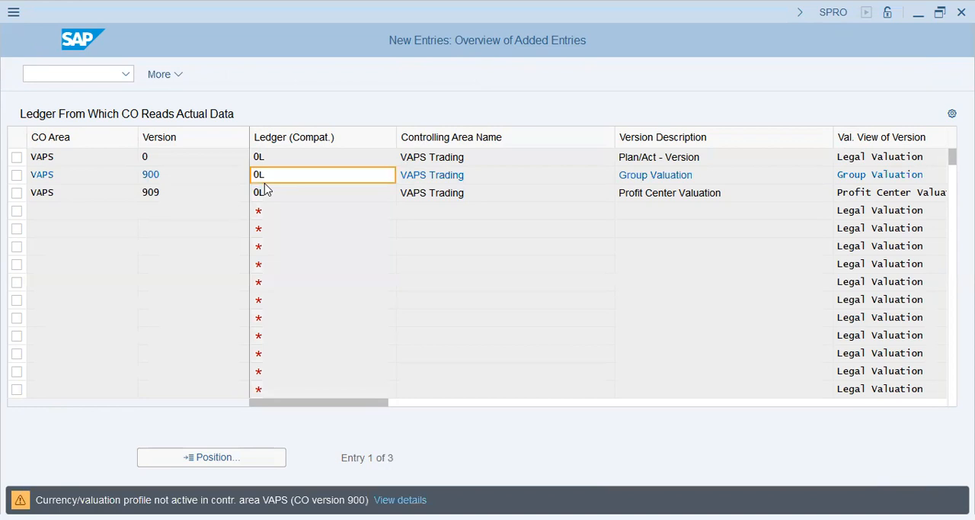
key("Return")
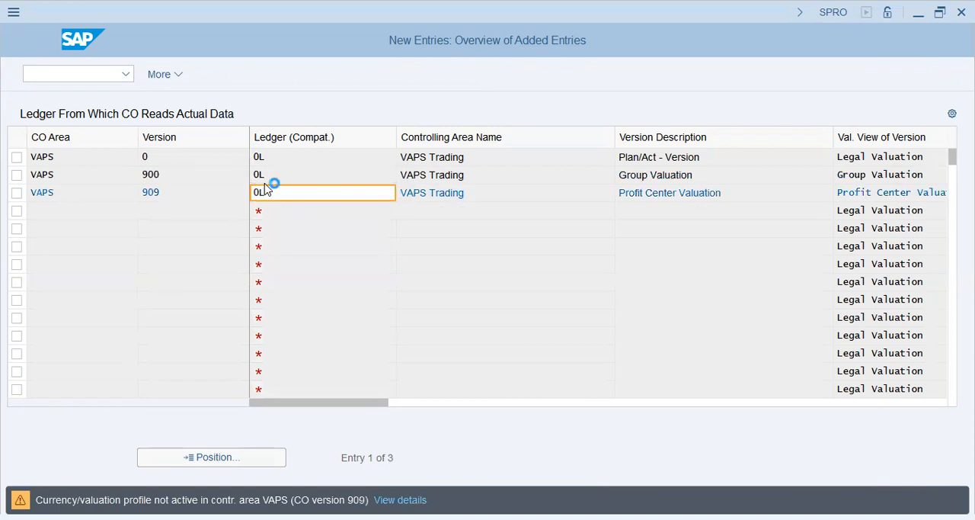
key("Return")
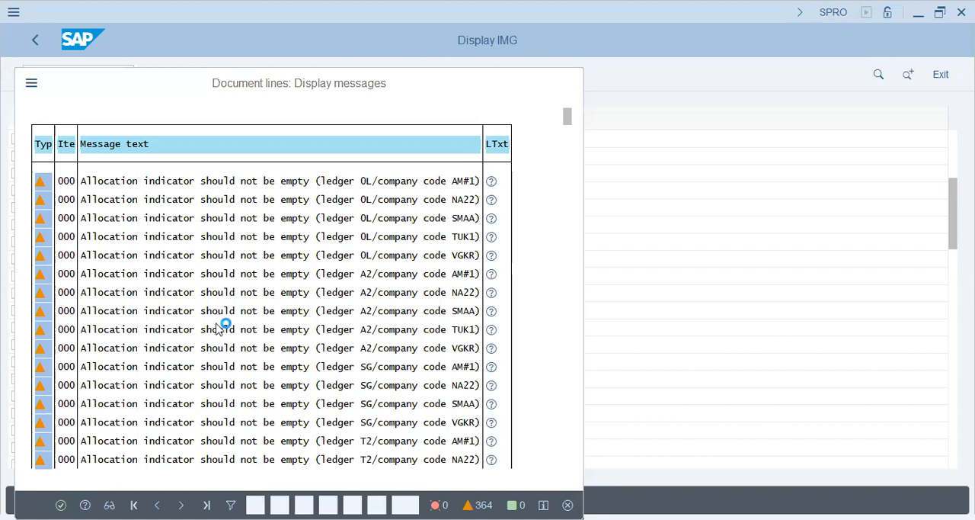
key("Return")
Look over the ledger assignments by controlling area, and switch to the Word notes on default currency types.
left_click(324, 331)
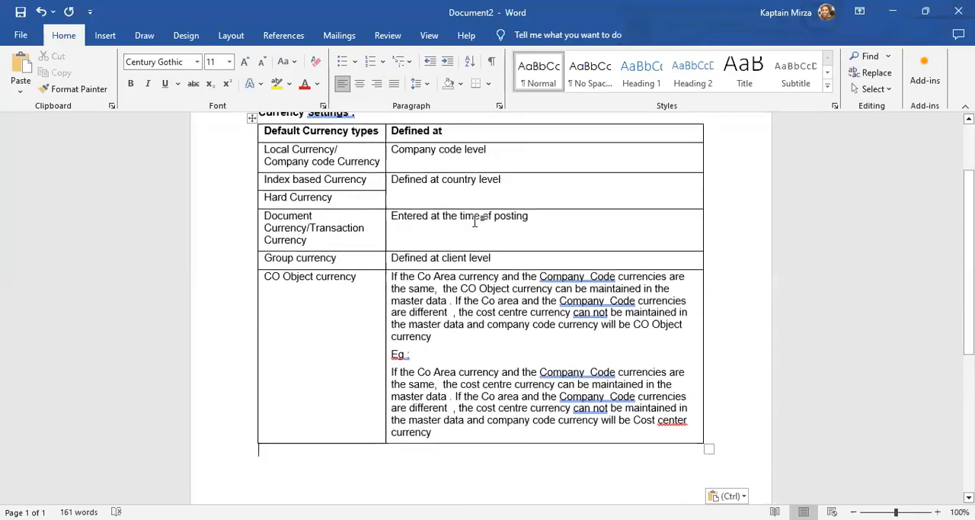
scroll(477, 221, "down", 1)
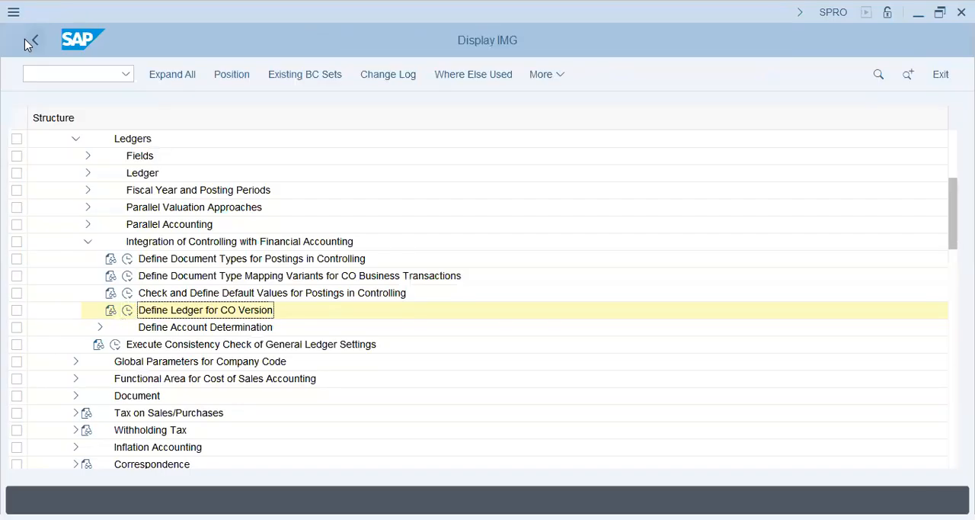
Switch to the SAP IMG and open the ledger settings activity in the Ledger node under Financial Accounting Global Settings > Ledgers.
scroll(81, 203, "up", 1)
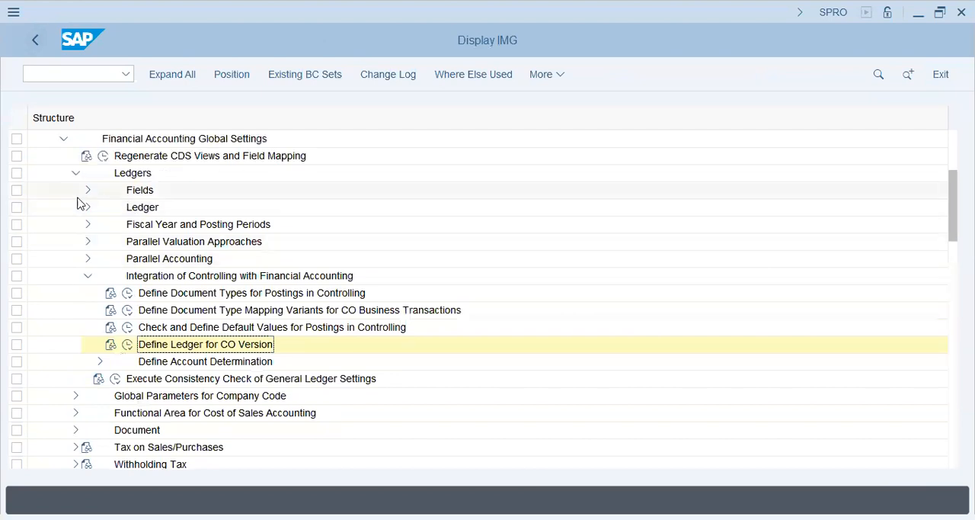
left_click(183, 241)
left_click(89, 189)
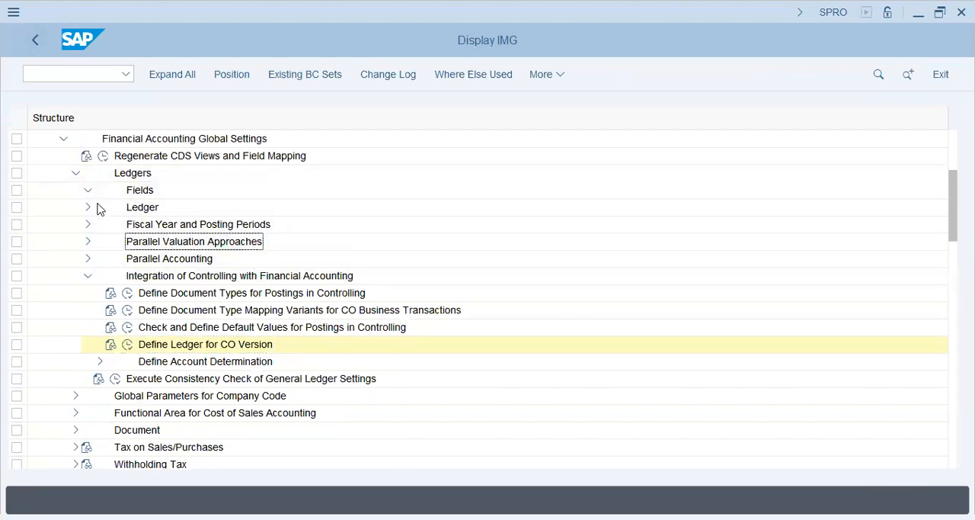
left_click(181, 209)
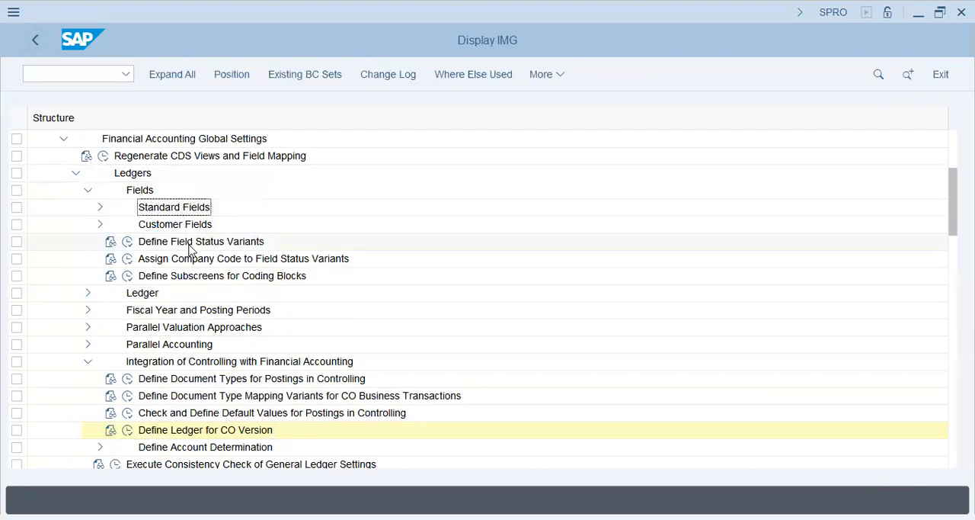
left_click(87, 190)
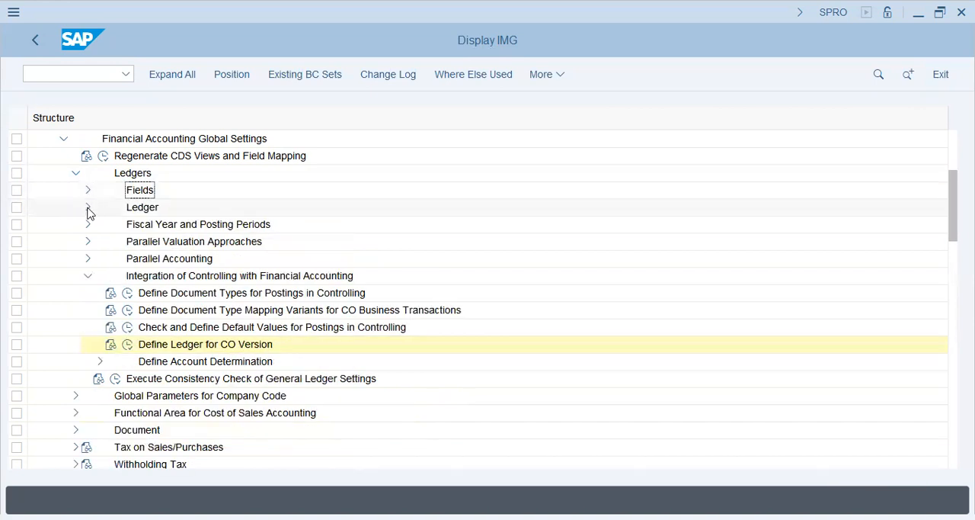
left_click(88, 207)
left_click(216, 227)
left_click(127, 224)
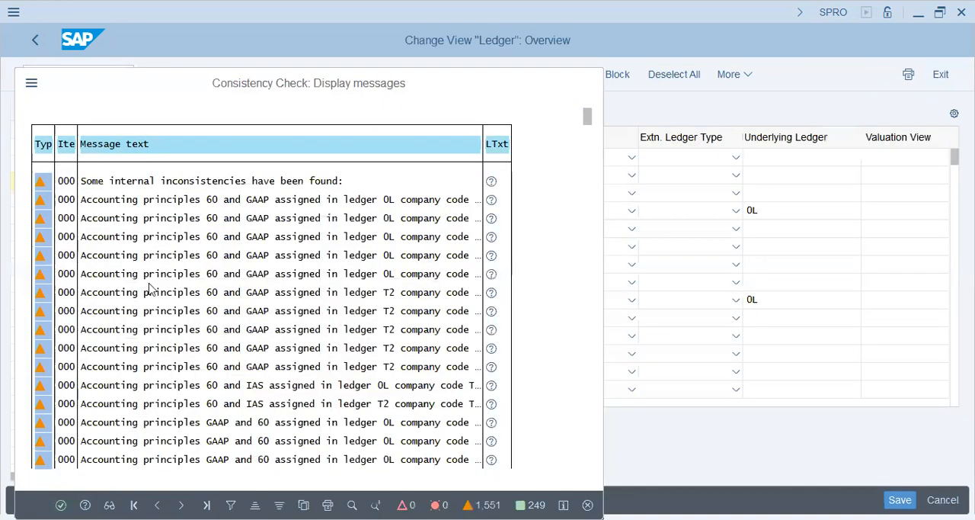
Acknowledge the consistency check message lists and display the Currency Types overview.
key("Return")
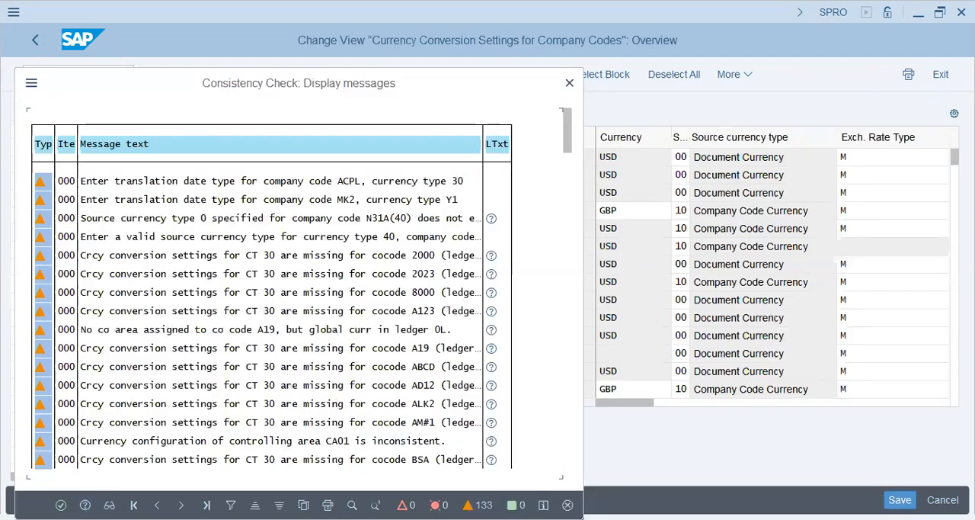
key("Return")
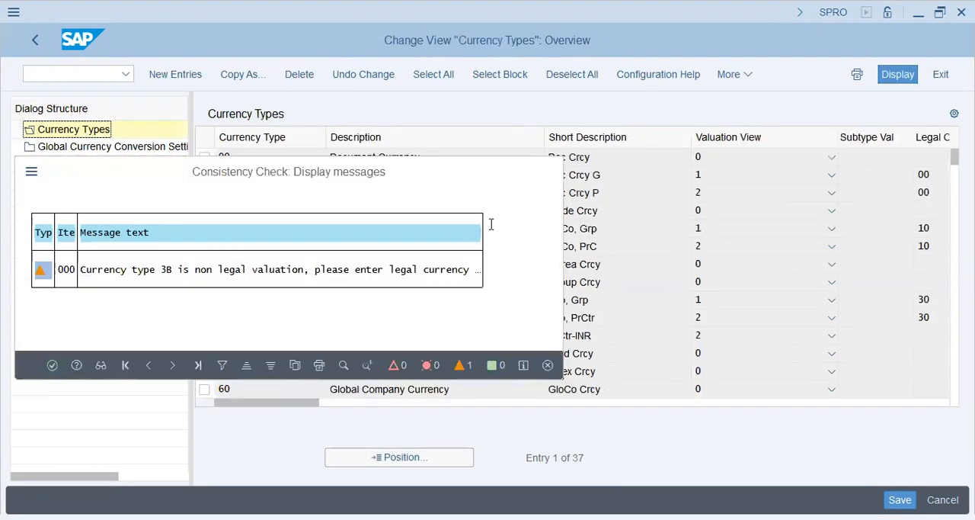
key("Return")
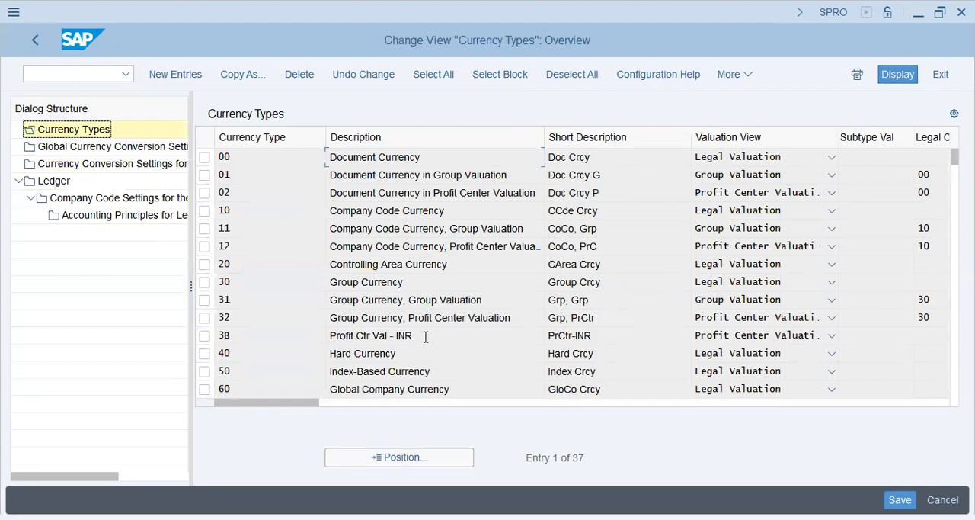
Switch to the Word notes and review where local, index-based, hard, document and group currencies are defined.
key("alt+Tab")
left_click(342, 200)
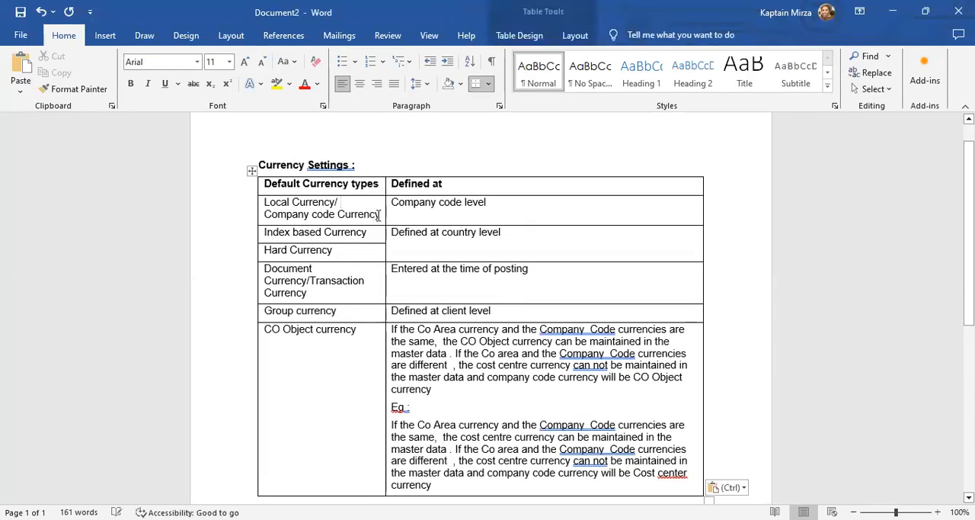
left_click_drag(378, 216, 263, 216)
left_click_drag(490, 202, 391, 202)
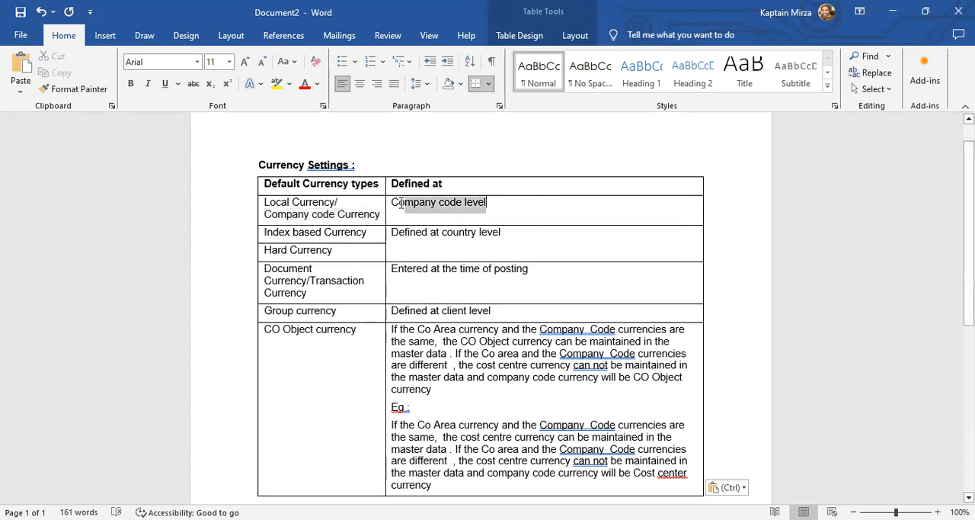
left_click(328, 237)
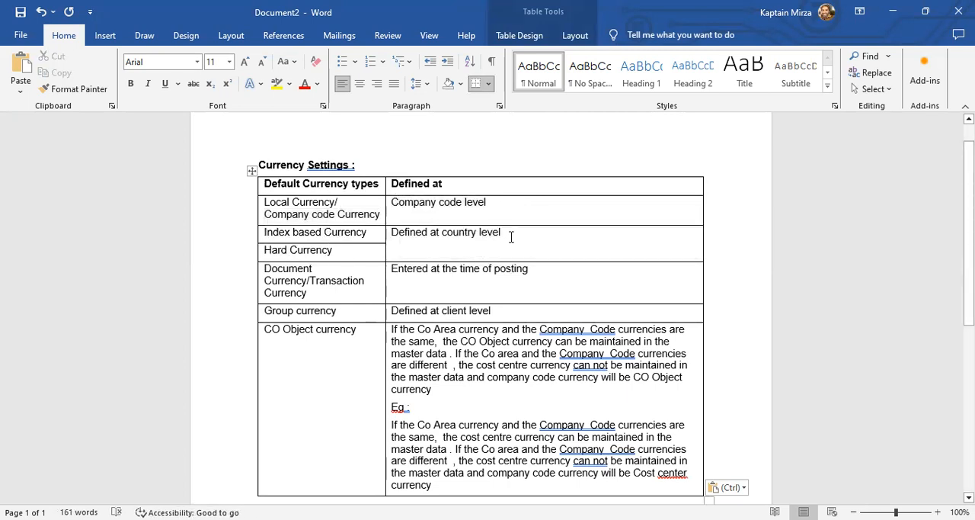
left_click_drag(510, 234, 391, 234)
left_click(295, 288)
left_click_drag(391, 269, 542, 269)
left_click(548, 298)
left_click_drag(375, 316, 302, 314)
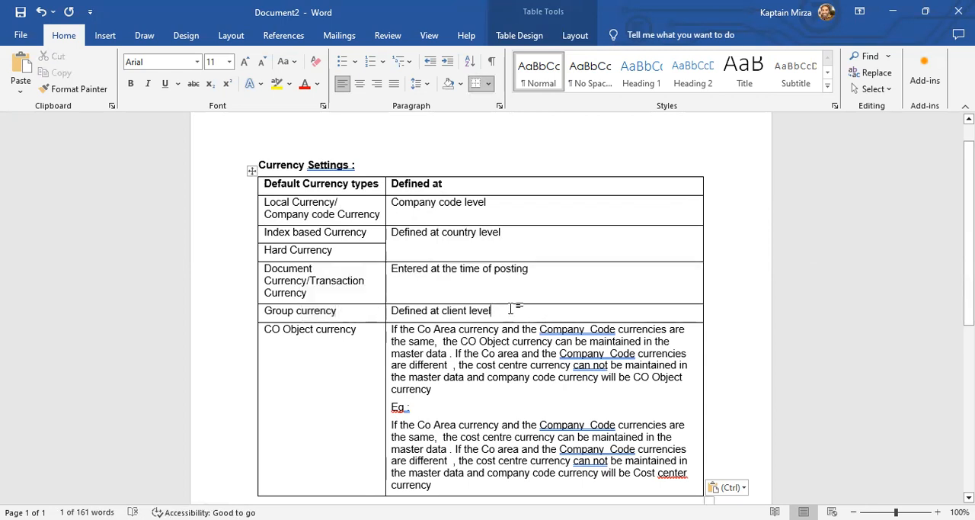
left_click_drag(502, 308, 410, 309)
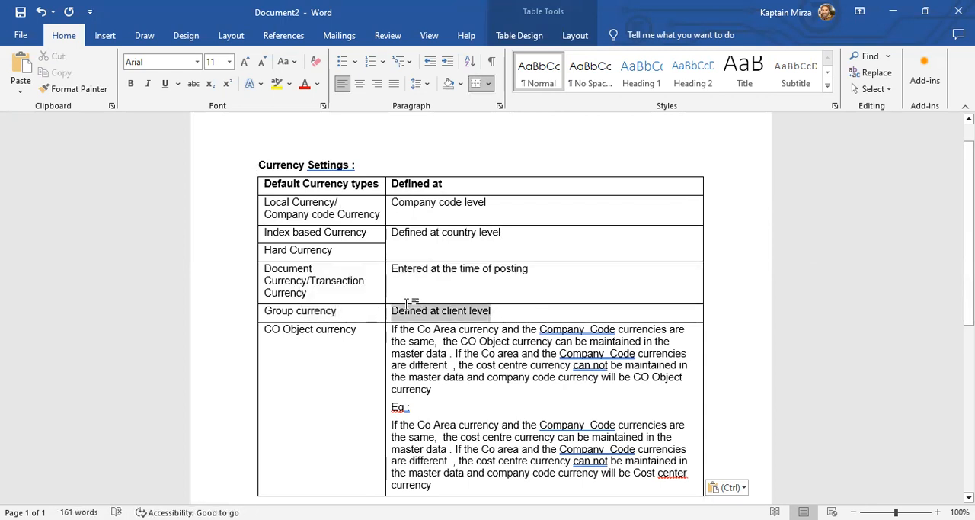
Read the CO Object currency rule and its cost centre example for same and different controlling area and company code currencies.
left_click(342, 328)
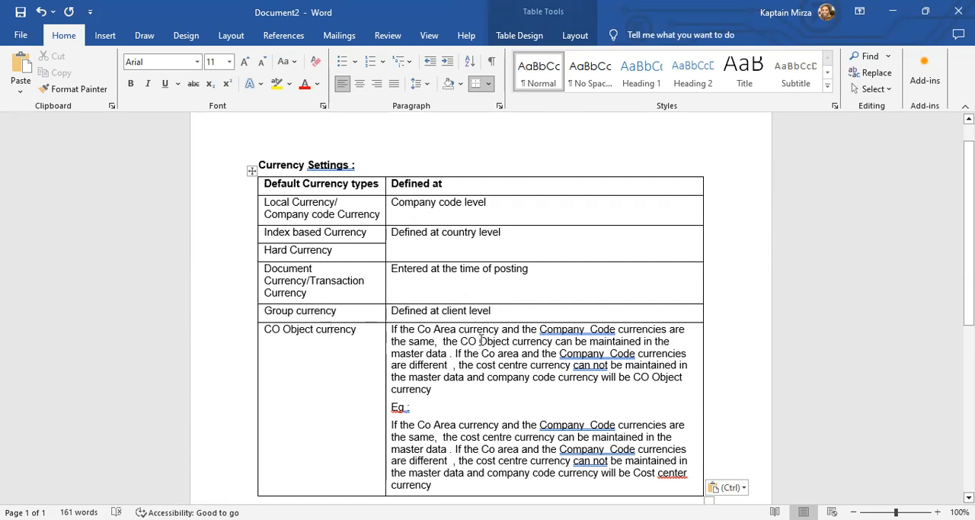
left_click(448, 352)
left_click(523, 353)
left_click(653, 354)
left_click(451, 385)
scroll(457, 332, "down", 3)
left_click(423, 321)
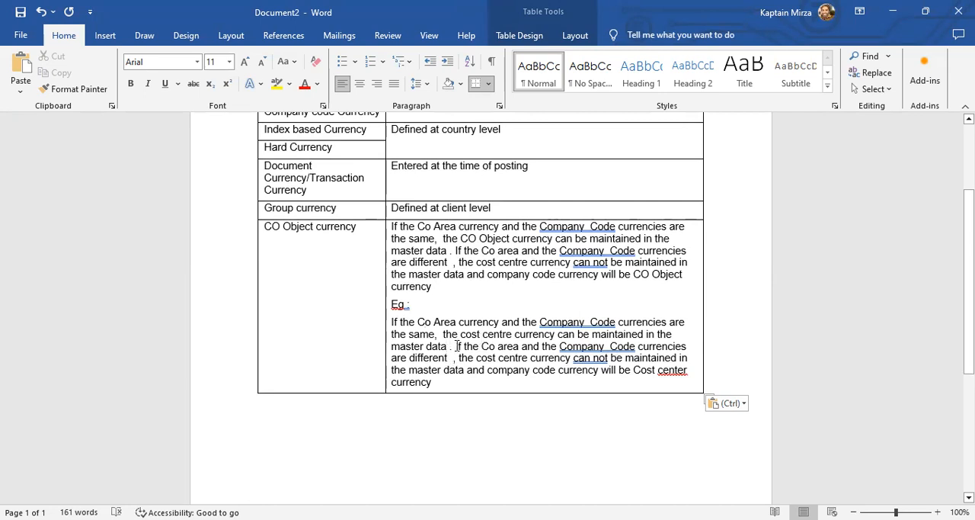
left_click_drag(455, 346, 521, 346)
left_click(668, 347)
left_click_drag(461, 358, 659, 358)
left_click_drag(486, 370, 662, 377)
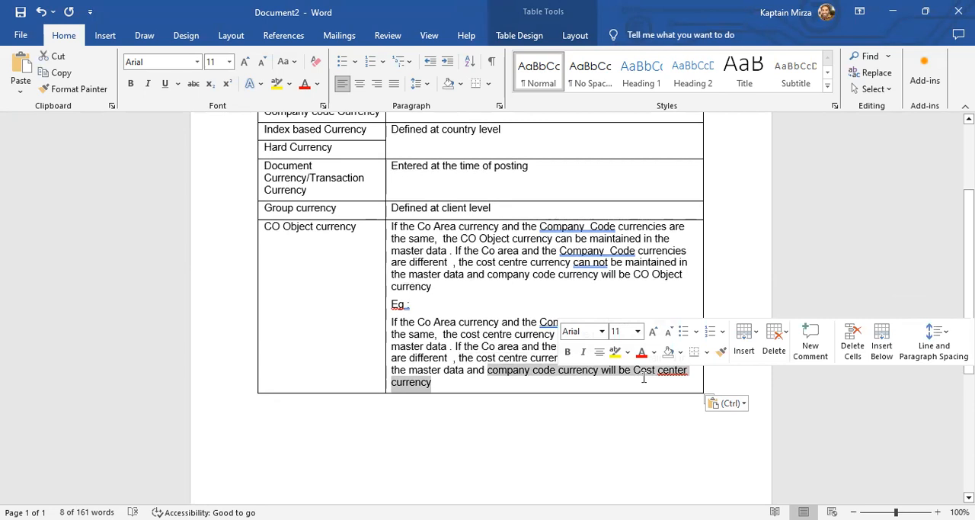
Switch back to SAP and examine the standard currency types, including the company code, controlling area and group currencies and their valuation views.
key("alt+Tab")
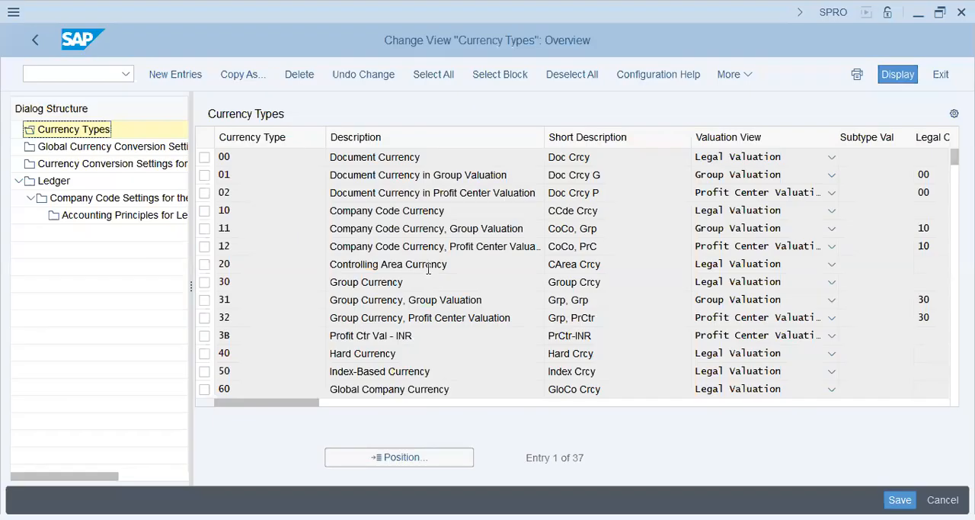
left_click(427, 268)
left_click(456, 370)
left_click(620, 193)
left_click(344, 186)
left_click(226, 192)
left_click(232, 174)
double_click(232, 174)
left_click(238, 229)
left_click(246, 265)
left_click(226, 282)
key("Tab")
left_click(237, 299)
Display the currency conversion settings for company codes, acknowledge the messages, and position on company code VAPS to examine its currency types.
left_click(119, 165)
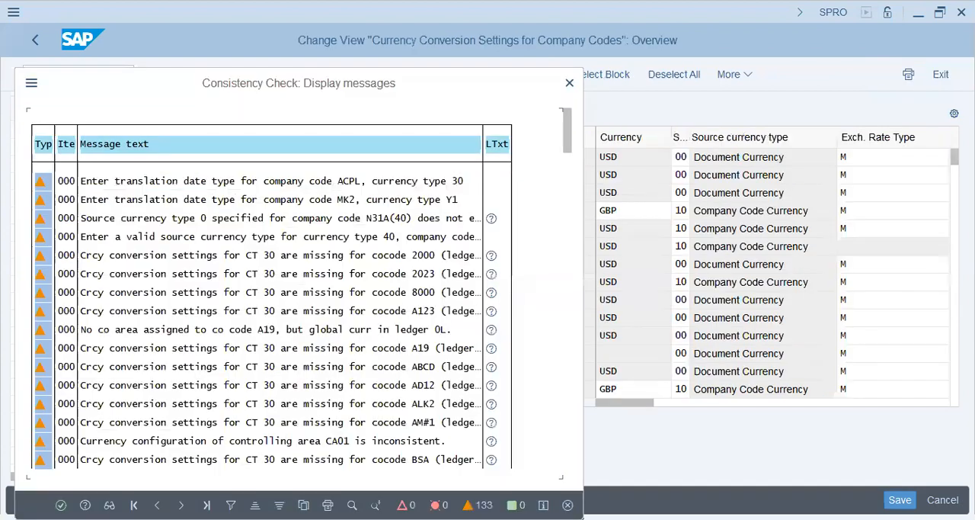
key("Return")
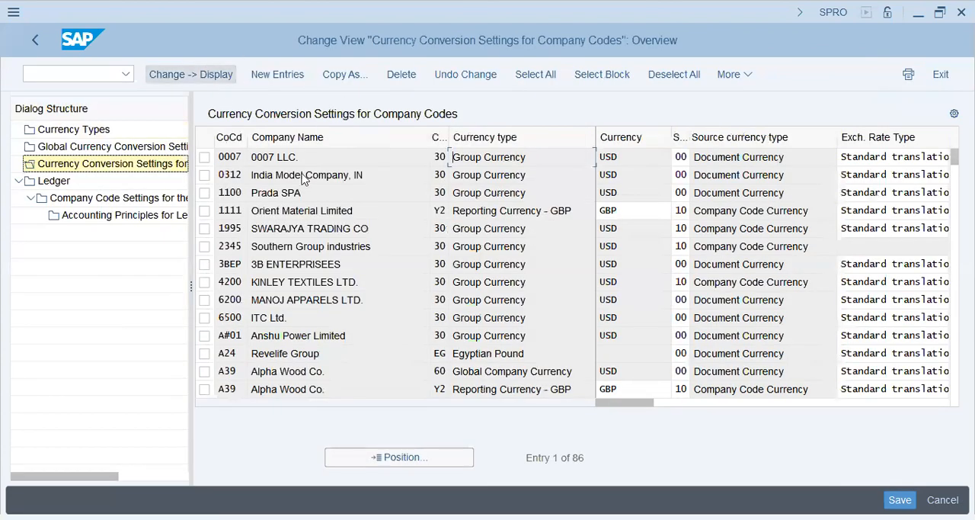
left_click(389, 457)
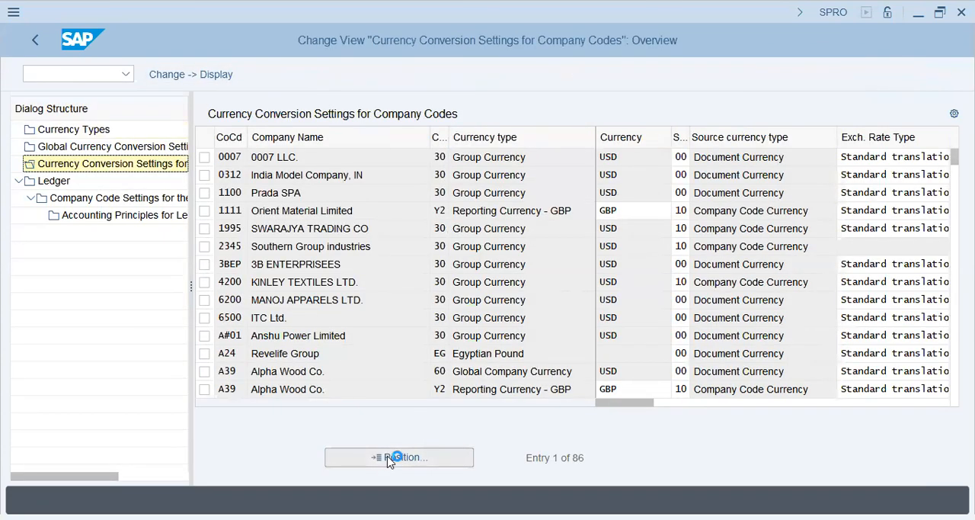
type("vaps")
key("Return")
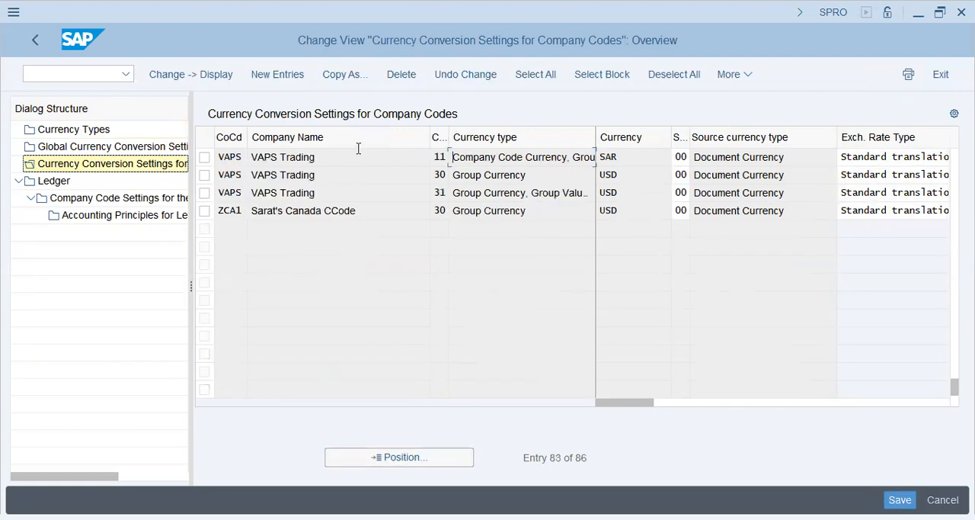
left_click(647, 160)
left_click(522, 195)
Check the default currency types table in the Word notes again, and return to the currency conversion settings in SAP.
key("alt+Tab")
scroll(362, 324, "up", 5)
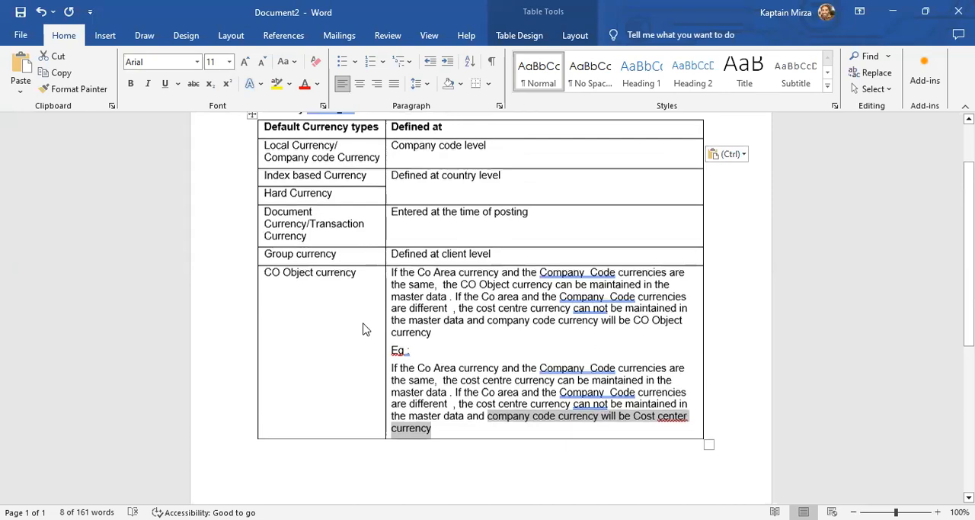
key("alt+Tab")
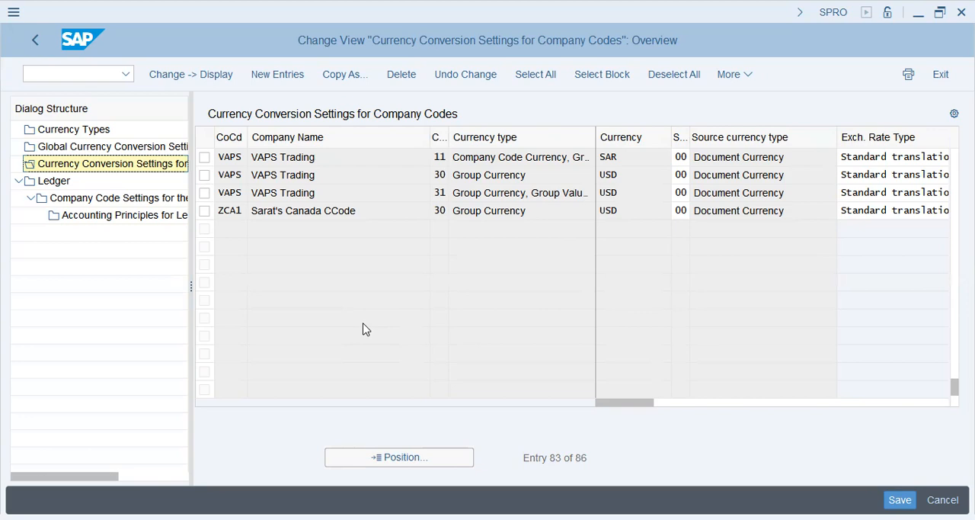
Switch to the Word notes and paste the table on multiple currencies in different components below the CO object currency table.
key("alt+Tab")
key("Return")
type("I")
key("BackSpace")
type("Mutiple currencies in defferent components FI\tMaximum of 3 local currencies can be defined at Comp Code level (Define Additional Local Currencies Or Define Currencies of Leading Ledger And Define and Activate Non-Leading Ledgers) CO\tTwo currencies types can be used (company code currency (10) and group currency (30) with maximum of 3 valuations views. (Maintain Currency and Valuation Profile) ML\tMaximum of 2 Currencies /3 valuation views are possible Or Maximum of 3 Currencies w/o Parallel valuation (Assign Currency Types to Material Ledger Type)")
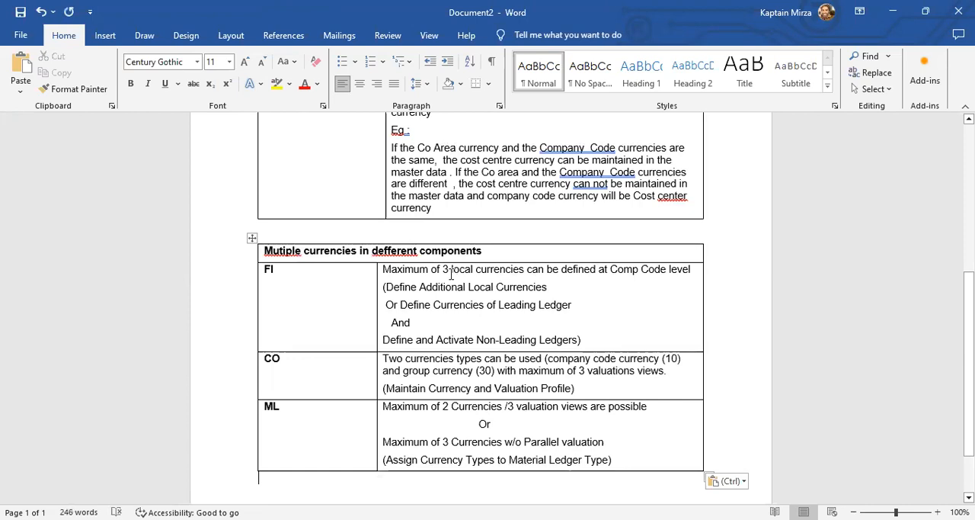
Read the FI row on local currencies per company code and the related leading and non-leading ledger settings.
left_click(450, 270)
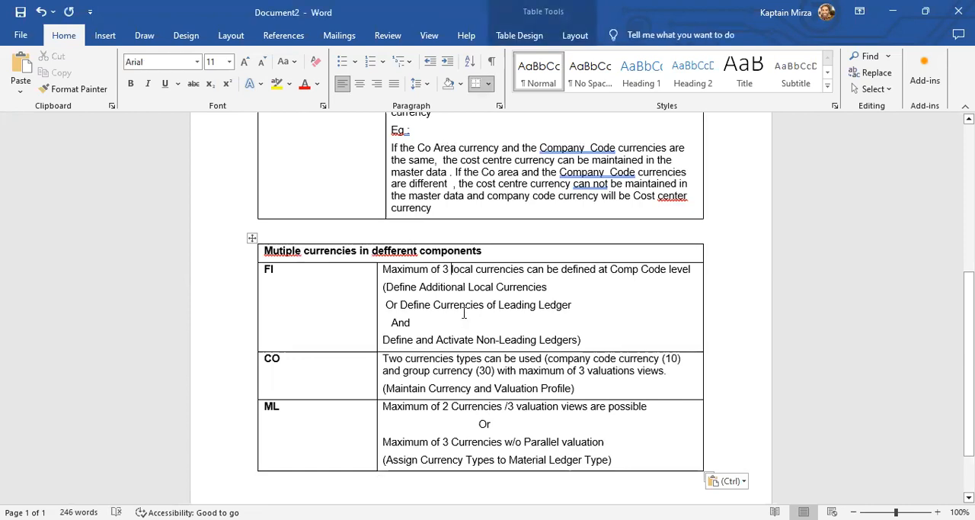
left_click(477, 271)
left_click(693, 269)
left_click(602, 268, "shift")
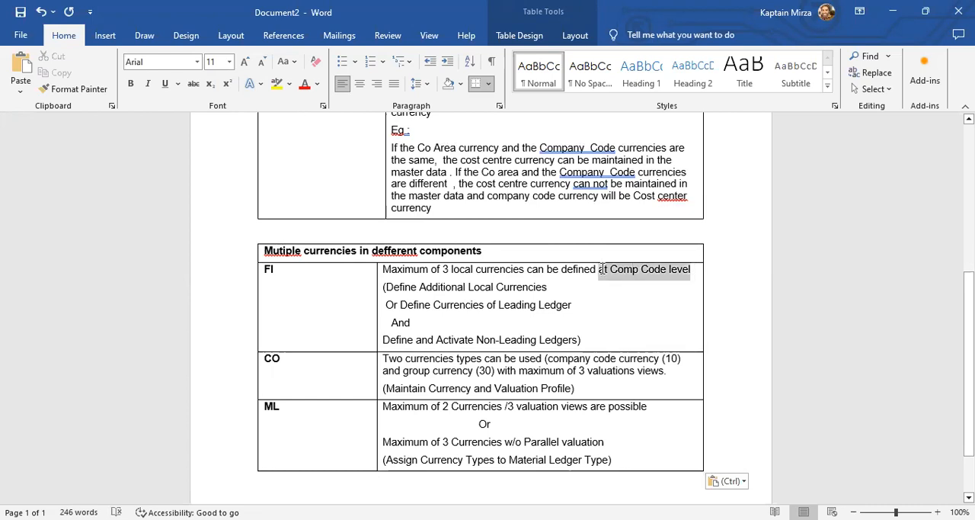
left_click(418, 287)
left_click(532, 279, "shift")
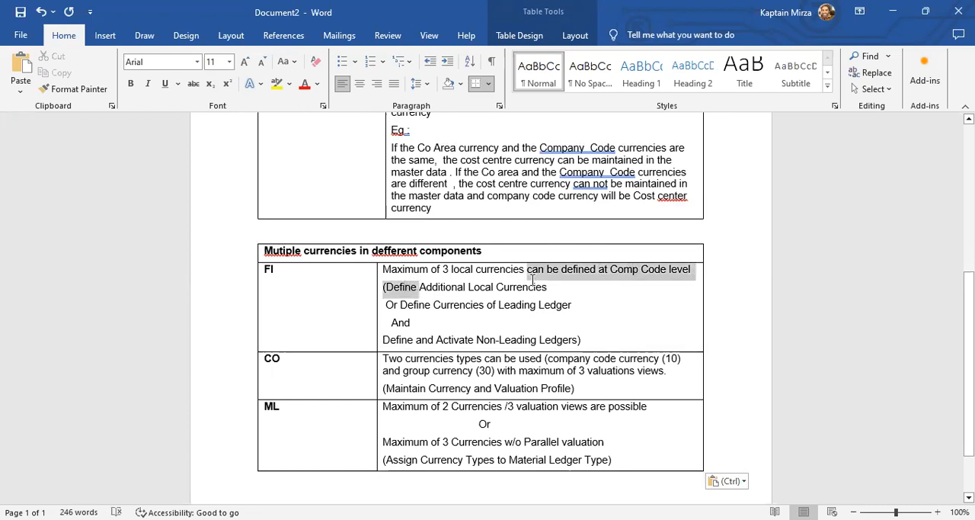
left_click_drag(533, 279, 539, 294)
left_click_drag(401, 306, 568, 305)
left_click_drag(421, 340, 573, 338)
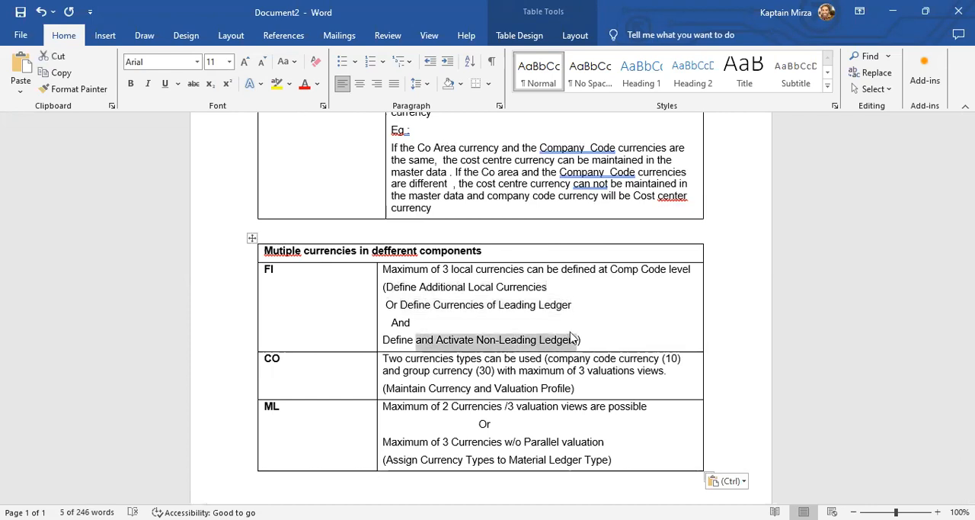
left_click(573, 337)
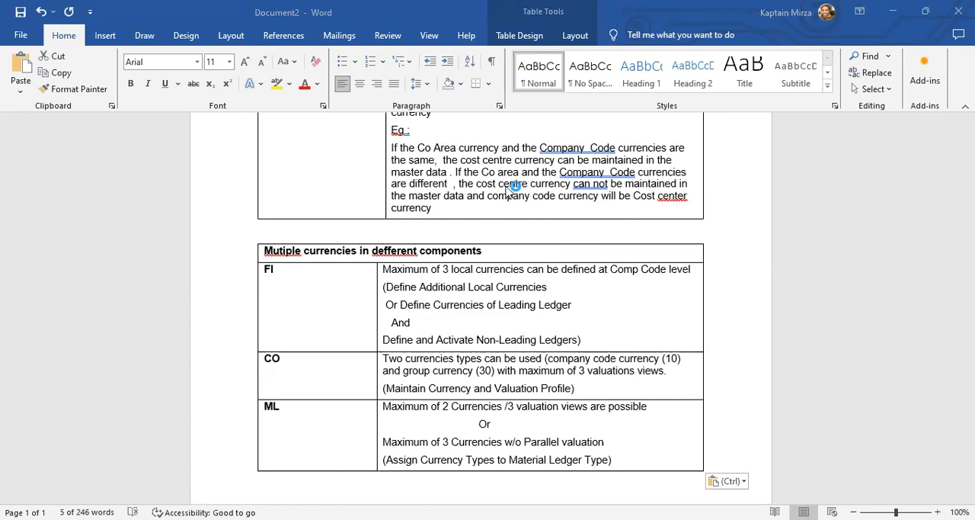
key("alt+Tab")
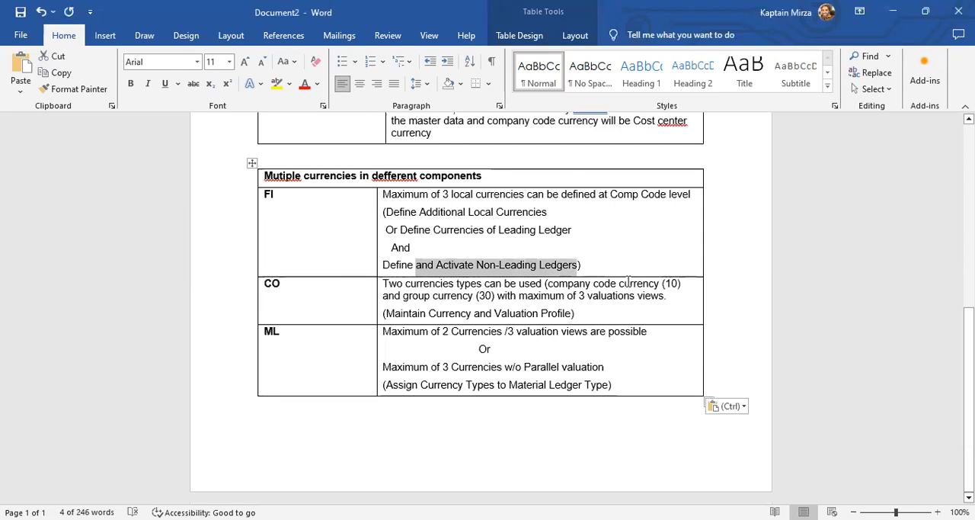
Read the CO row on company code and group currency types, valuation views, and the currency and valuation profile.
left_click(592, 283)
left_click_drag(422, 295, 494, 297)
left_click(541, 296)
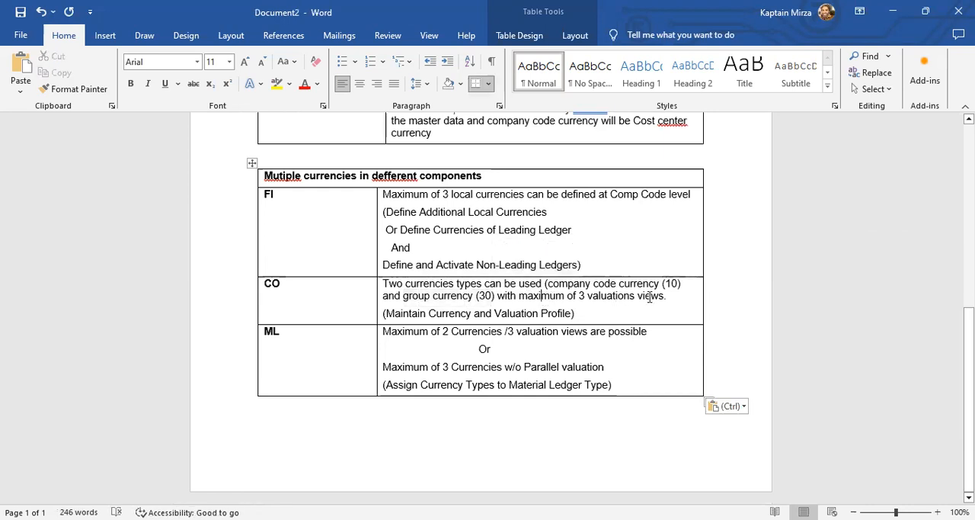
mouse_move(586, 313)
left_mouse_down()
mouse_move(382, 313)
mouse_move(598, 311)
left_mouse_up()
Read the ML row on currency and valuation view limits and the assignment of currency types to a material ledger type.
left_click(414, 347)
left_click(598, 311)
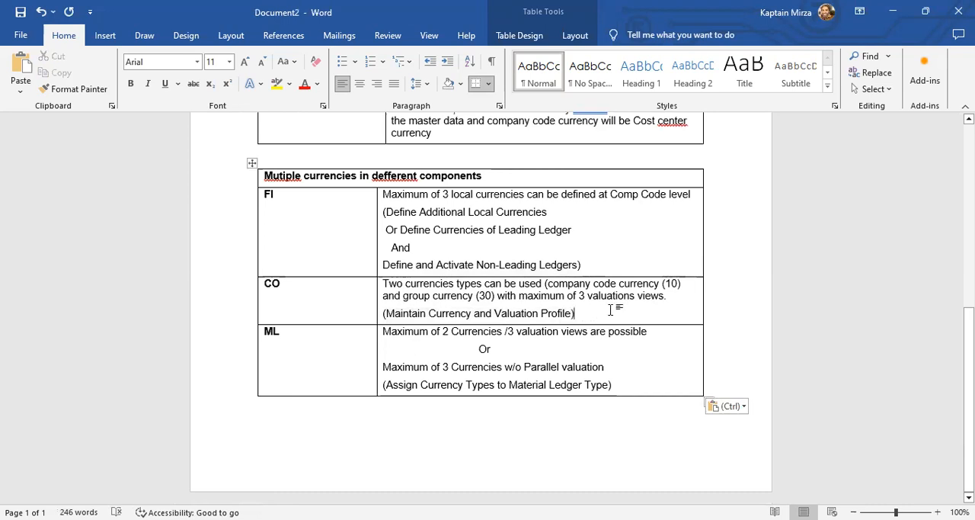
left_click_drag(433, 333, 637, 328)
left_click(505, 352)
double_click(274, 332)
left_click(290, 384)
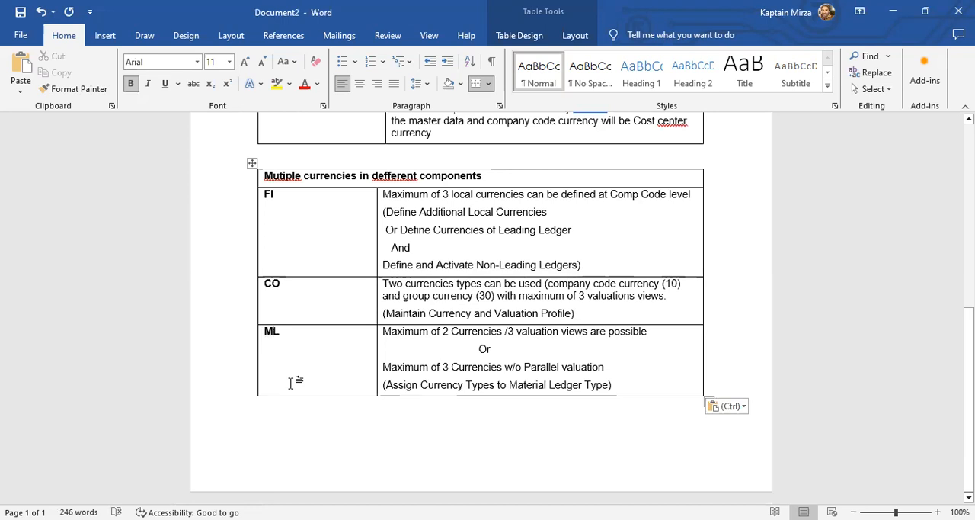
left_click(436, 385)
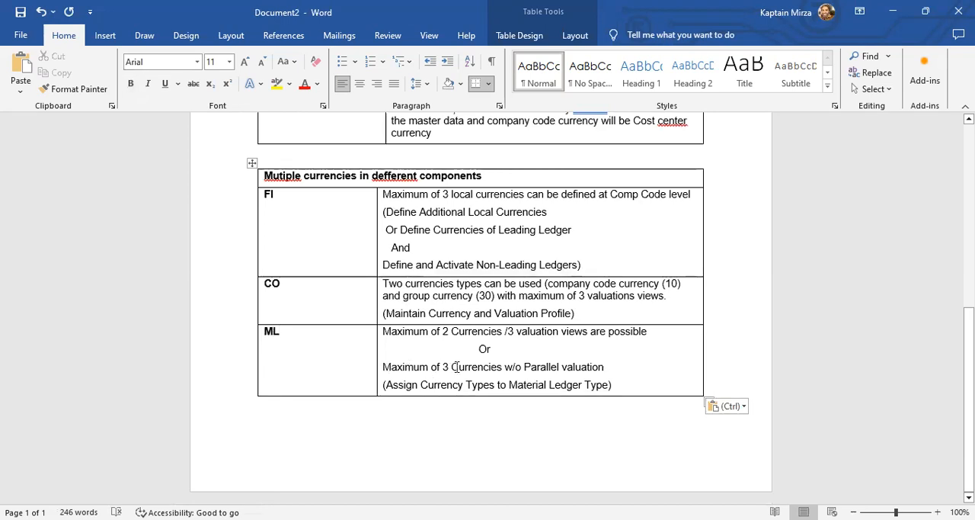
left_click_drag(454, 367, 602, 368)
left_click(397, 384)
left_click_drag(398, 384, 646, 383)
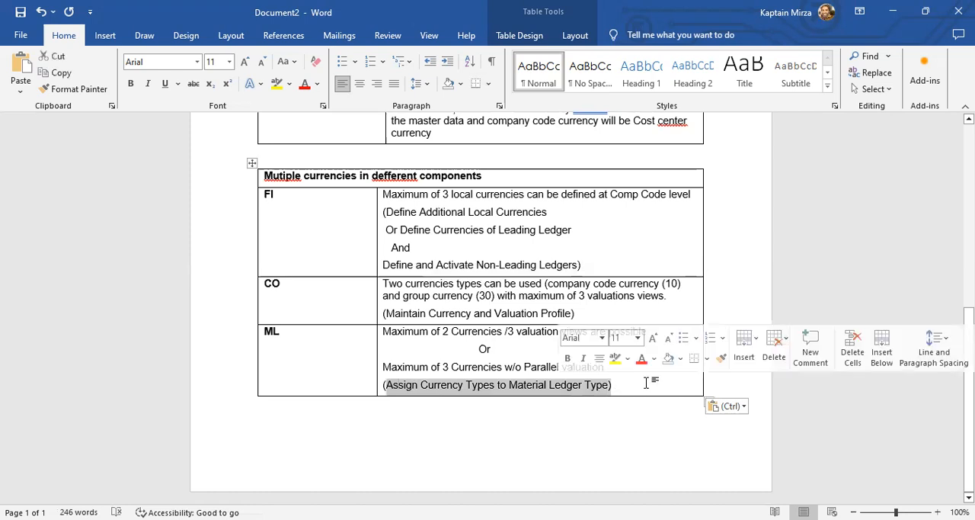
left_click(648, 381)
Switch back to SAP and leave the ledger view by running transaction OKKS for setting the controlling area.
key("alt+Tab")
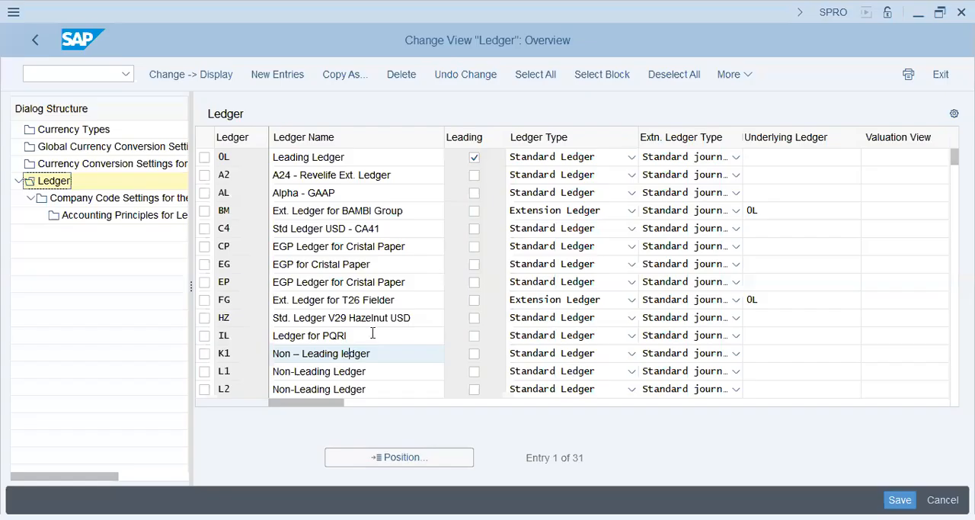
key("alt+Tab")
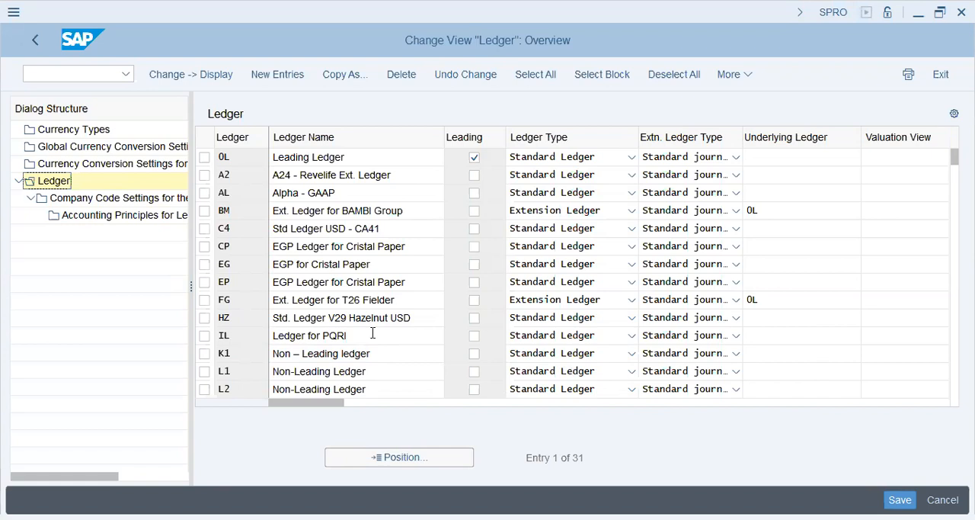
left_click(84, 74)
type("/NOKKS")
key("Return")
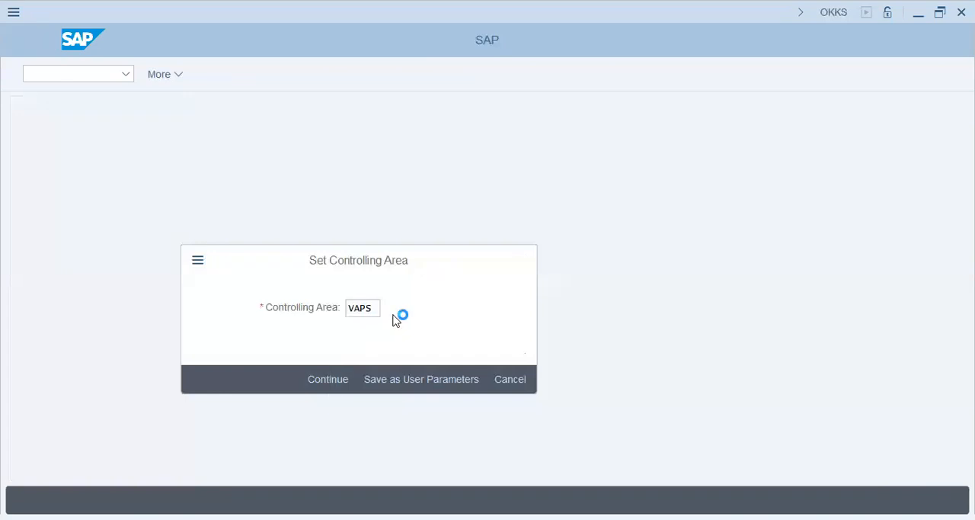
Run transaction SPRO, display the SAP Reference IMG, and expand the Controlling node.
left_click(82, 74)
type("spro")
key("Return")
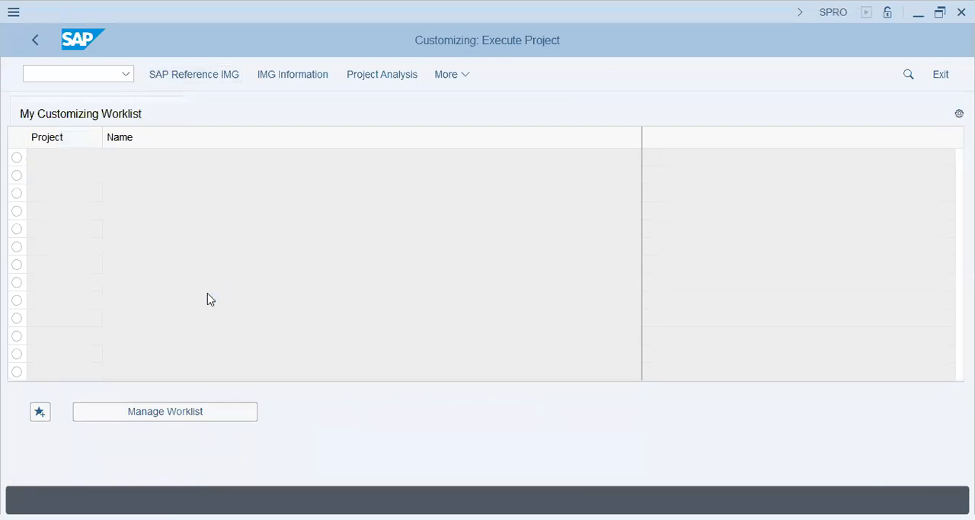
key("F5")
left_click(172, 312)
left_click(49, 362)
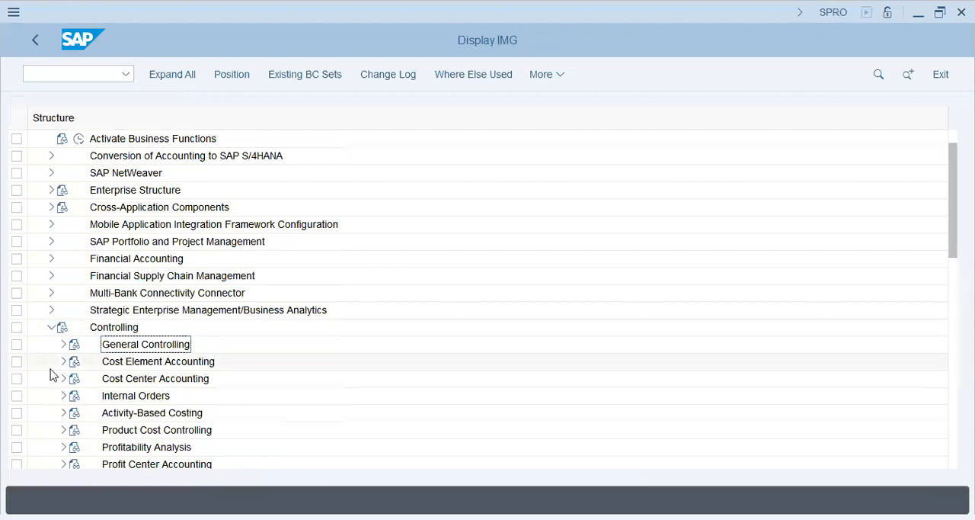
Expand Organization under General Controlling and execute the Maintain Controlling Area activity.
scroll(54, 358, "down", 2)
left_click(64, 260)
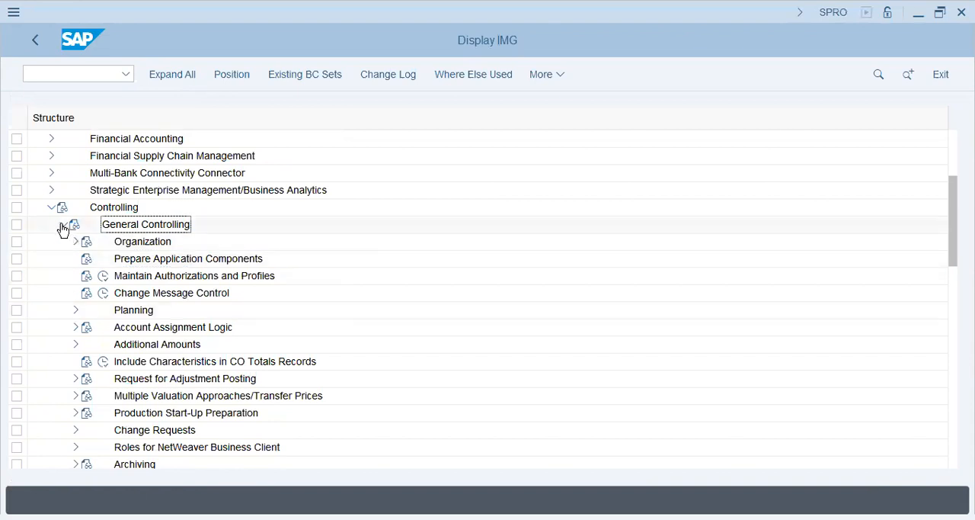
left_click(63, 227)
left_click(51, 208)
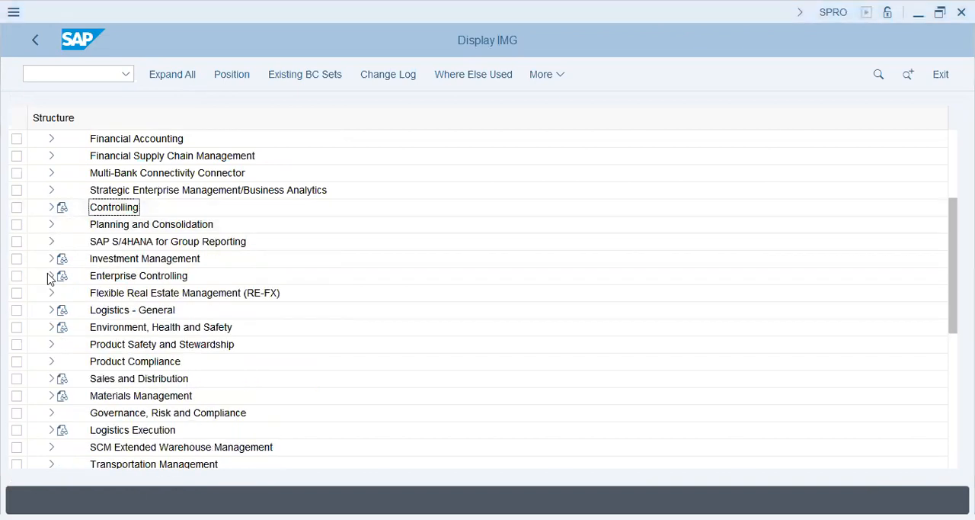
left_click(51, 208)
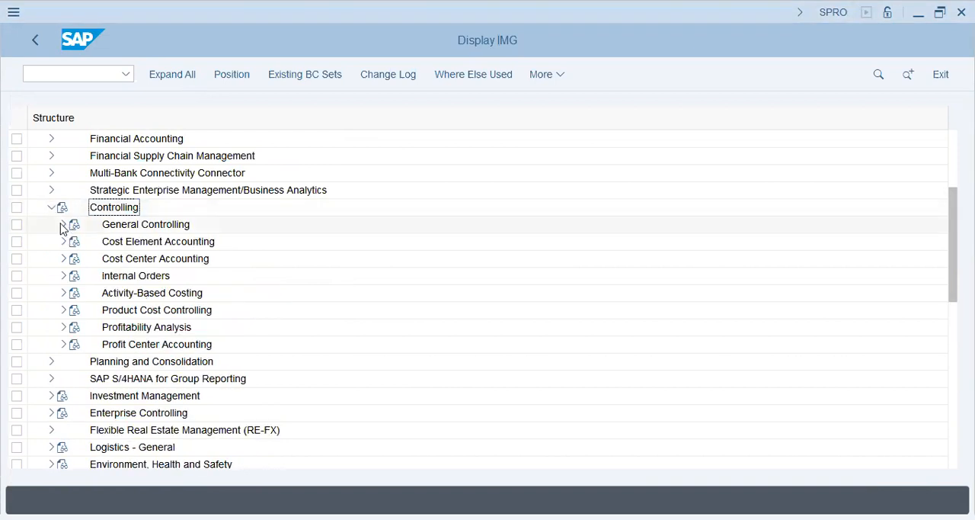
left_click(63, 227)
left_click(74, 210)
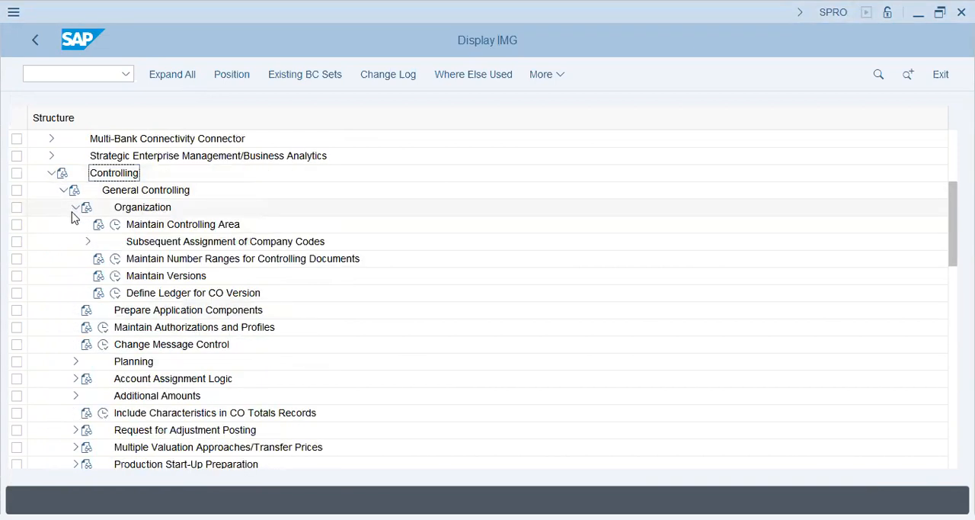
left_click(115, 224)
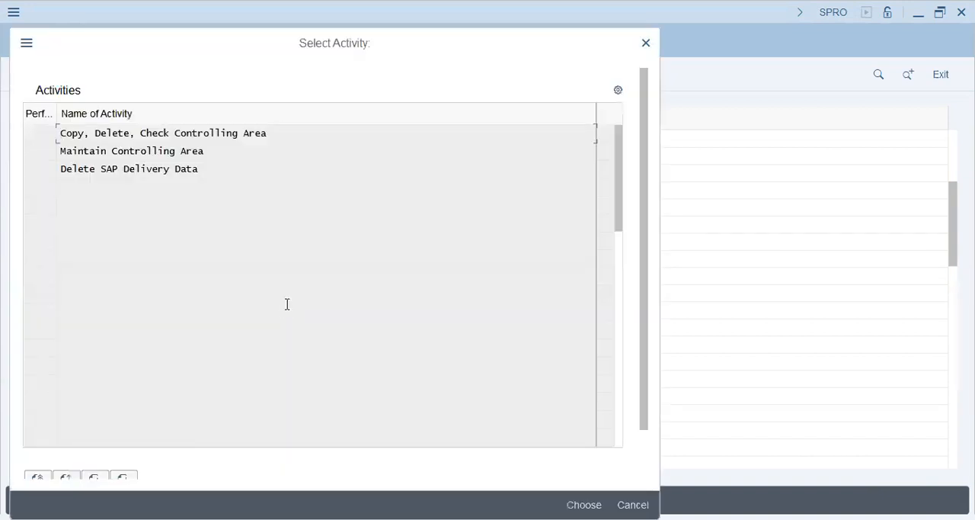
Display the overview of controlling areas, acknowledge the inconsistency messages, and position the list on VAPS.
key("Escape")
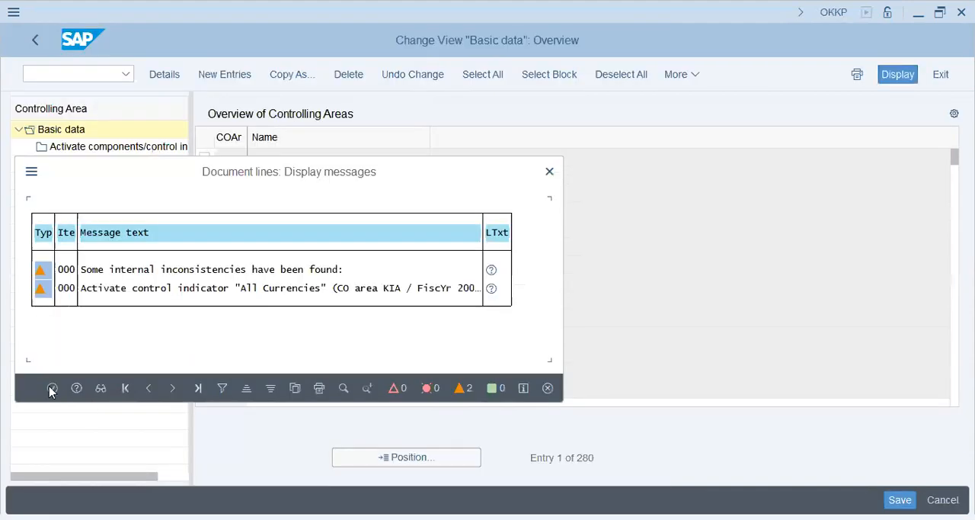
left_click(51, 389)
left_click(404, 460)
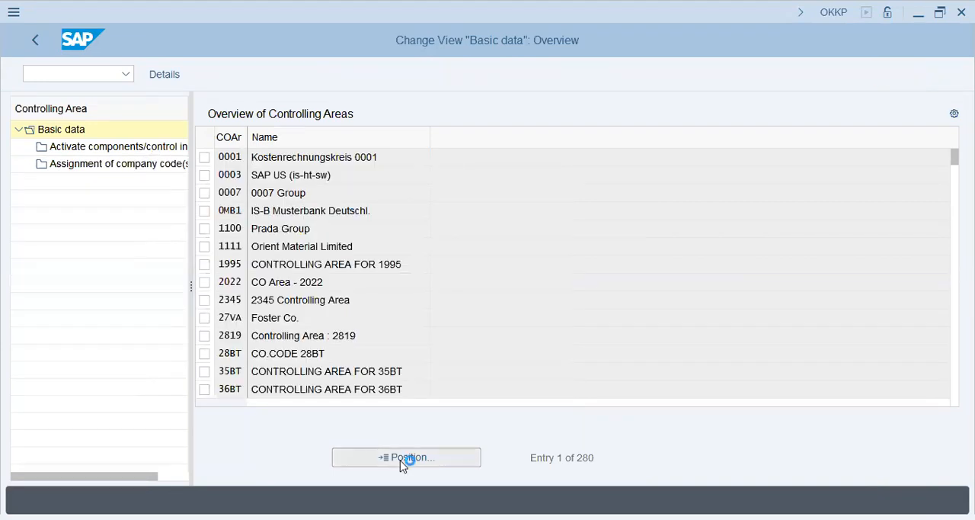
type("VAPS")
key("Return")
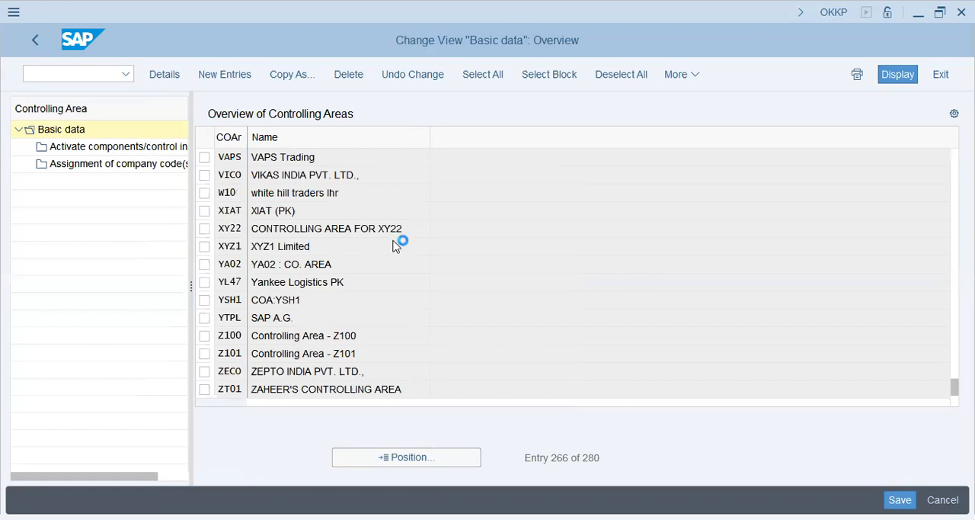
Open the basic data of controlling area VAPS and examine its currency settings, currency and valuation profile, and cost center standard hierarchy.
left_click(390, 344)
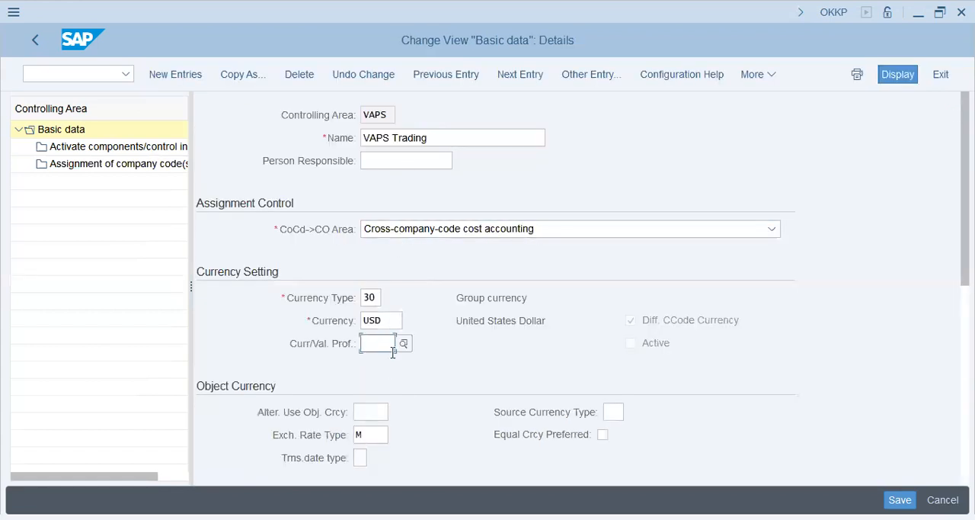
scroll(414, 374, "down", 2)
left_click(369, 347)
scroll(381, 397, "down", 2)
left_click(399, 444)
key("alt+Tab")
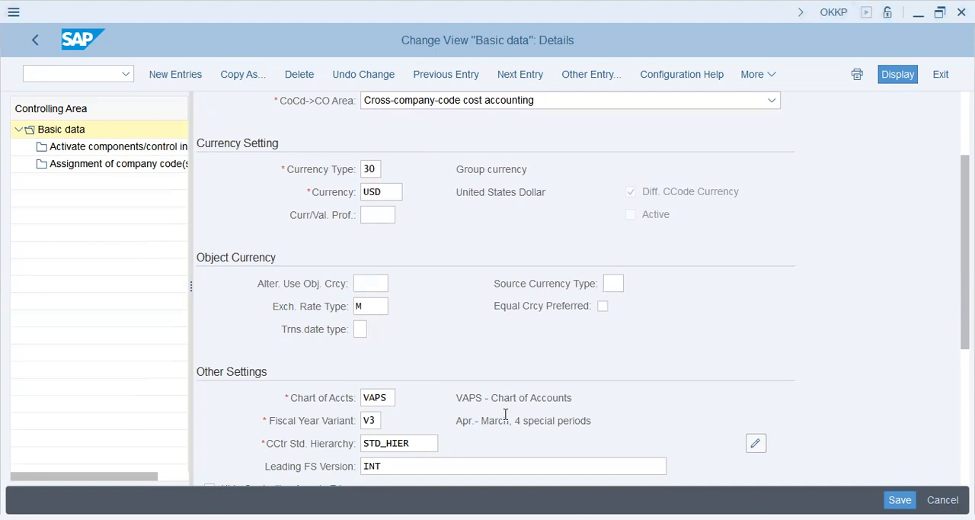
key("alt+Tab")
scroll(489, 363, "down", 8)
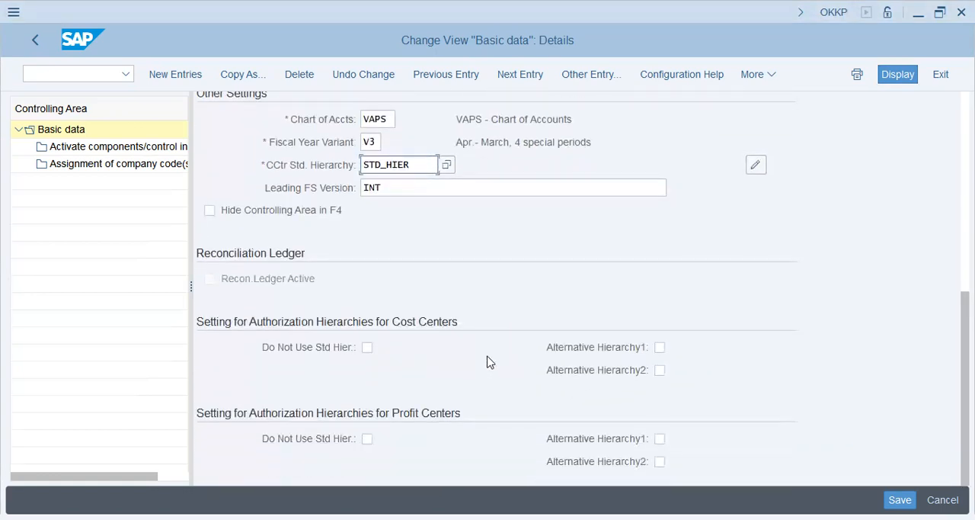
key("alt+Tab")
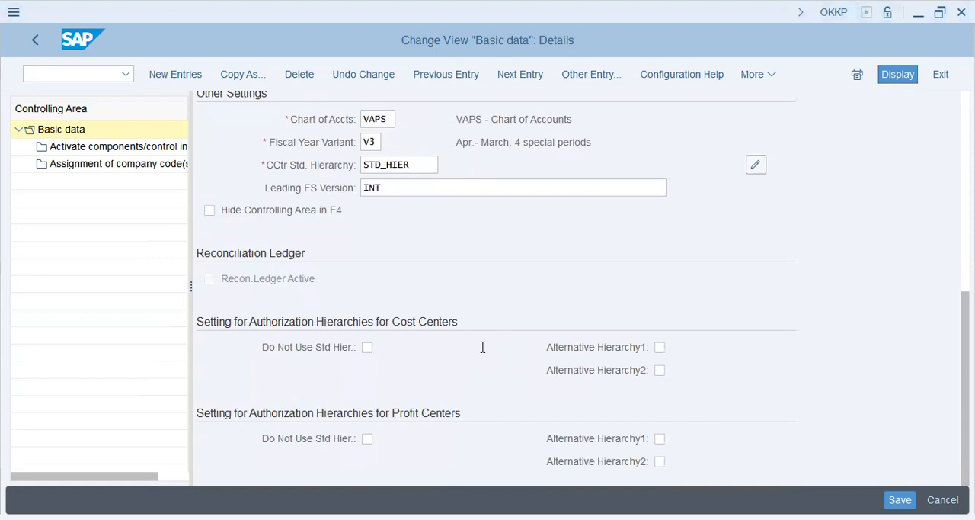
Return to customizing with /NSPRO, display the SAP Reference IMG, and expand Controlling.
left_click(74, 74)
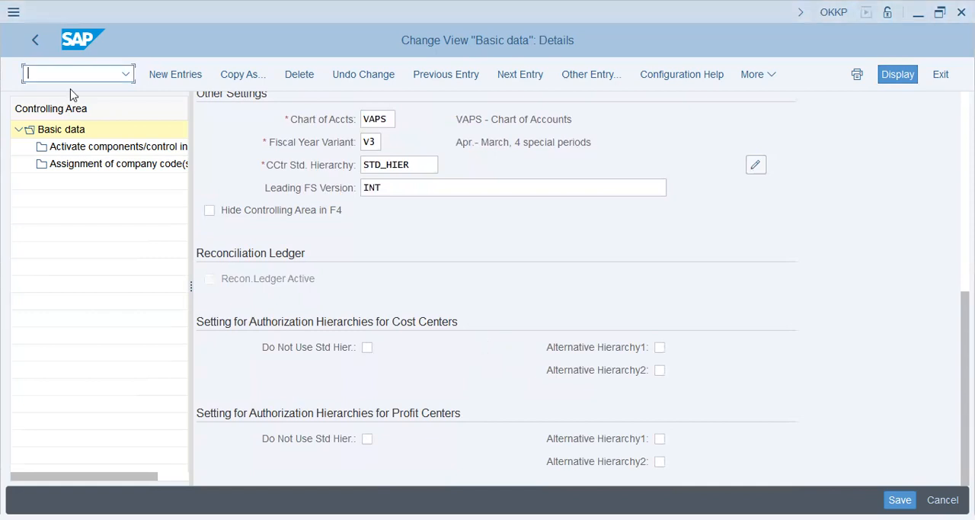
type("/NSPRO")
key("Return")
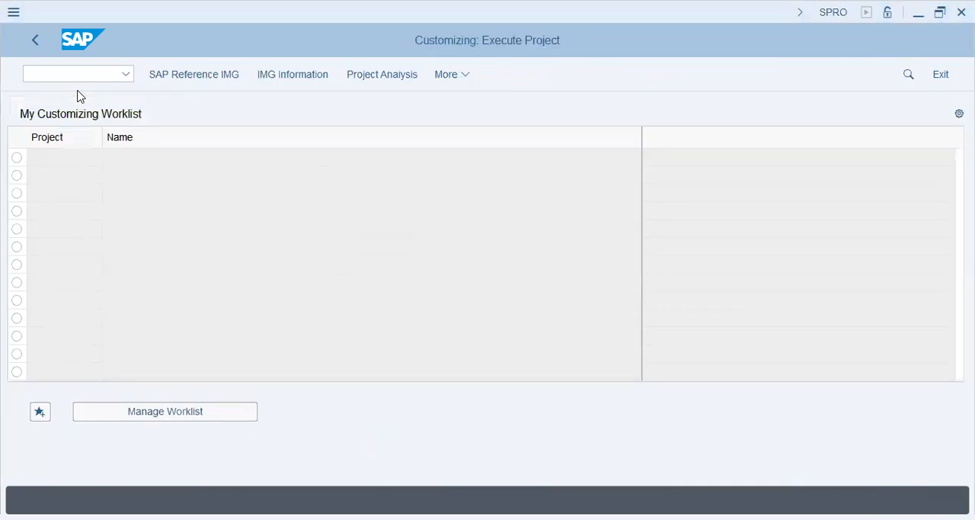
left_click(175, 76)
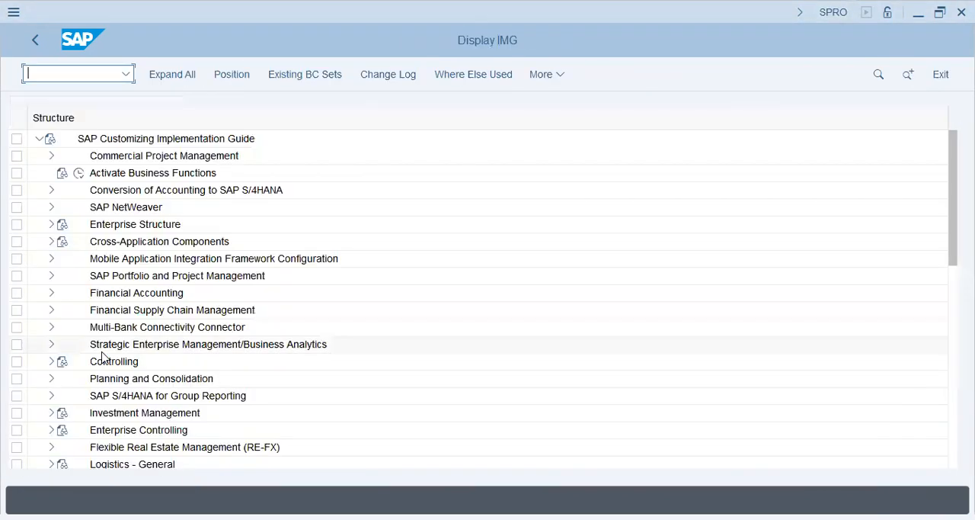
left_click(103, 352)
left_click(51, 362)
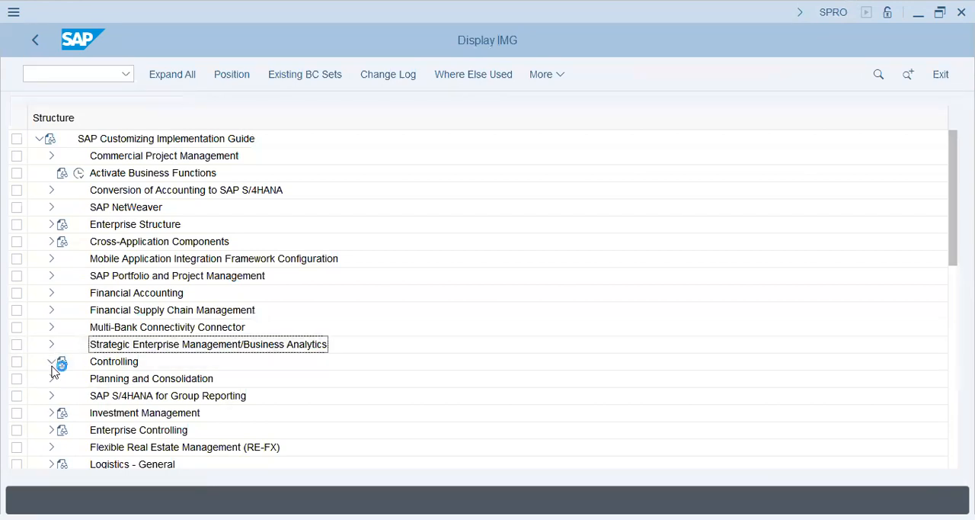
Expand the Profit Center Accounting basic settings down to Controlling Area Settings and execute Maintain Controlling Area Settings.
left_click(63, 447)
left_click(160, 344)
left_click(76, 328)
left_click(128, 344)
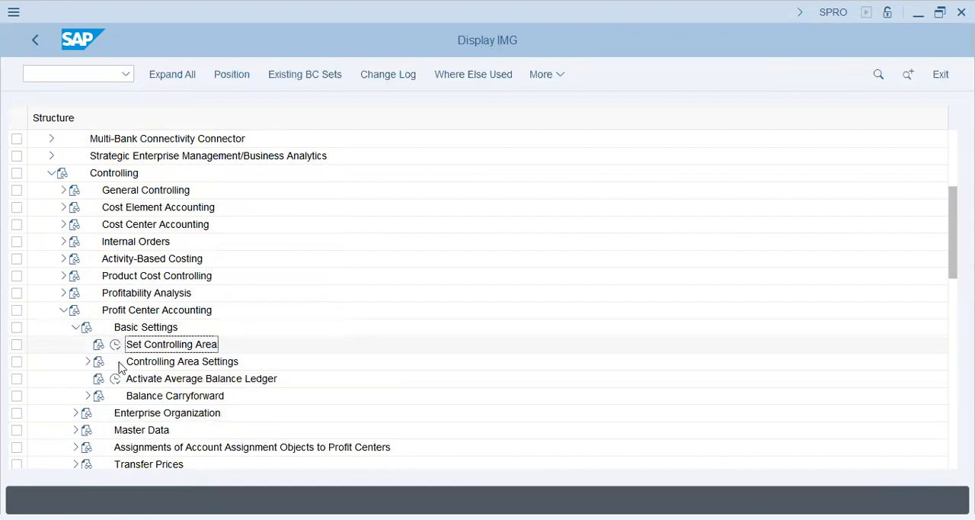
left_click(88, 362)
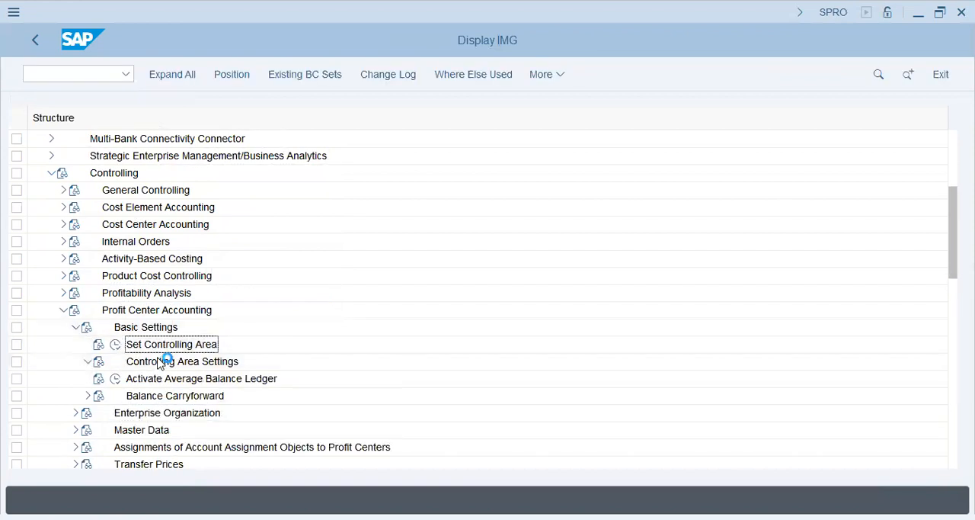
left_click(170, 377)
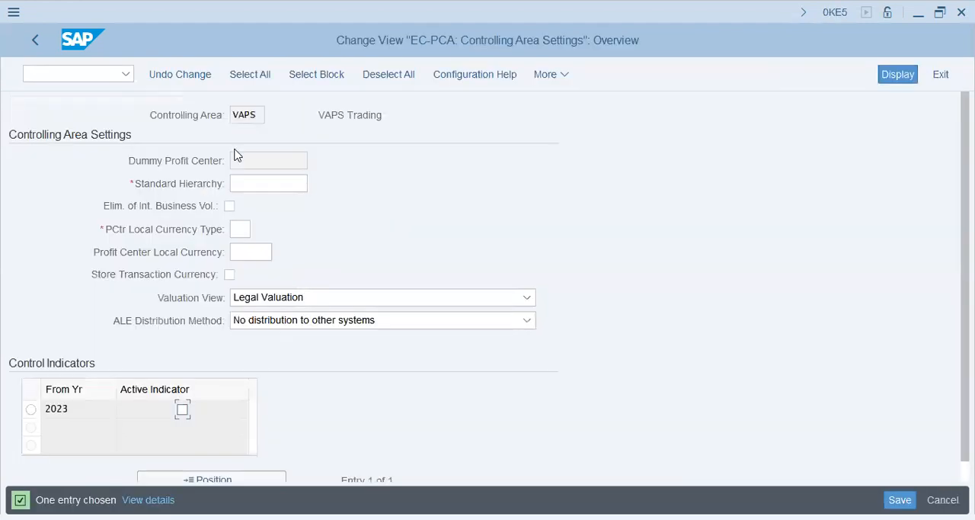
Enter STD_HIER as the standard hierarchy in the profit center accounting settings of controlling area VAPS.
left_click(256, 188)
type("STD_HIER")
key("Tab")
Enable elimination of internal business volume, set profit center local currency type 20, and activate the 2023 control indicator for VAPS.
key("space")
key("Tab")
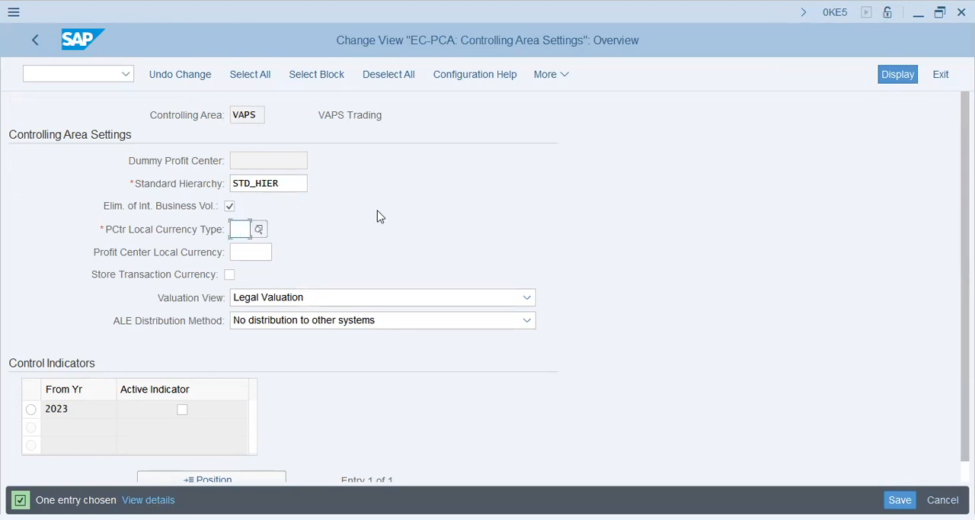
type("20")
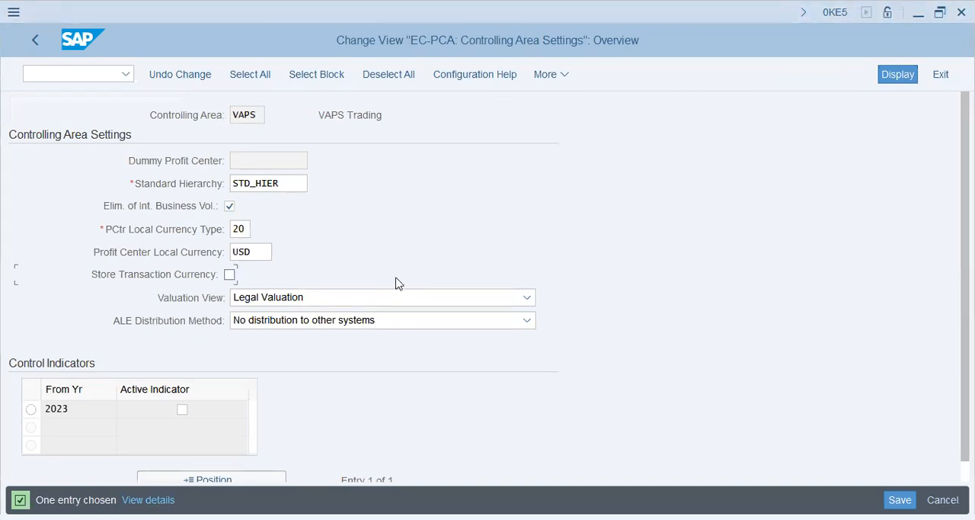
scroll(396, 278, "down", 2)
left_click(183, 389)
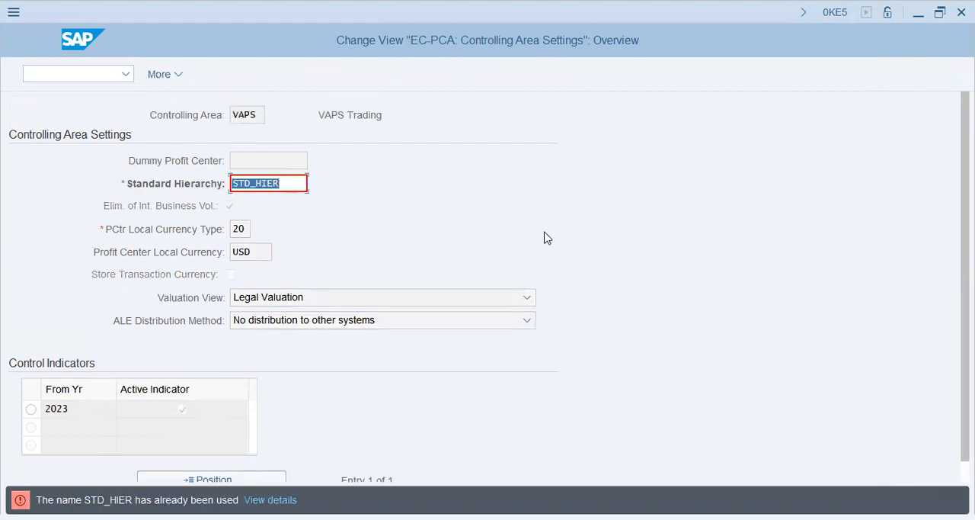
Set the standard hierarchy to VAPS_HIER, save the controlling area settings, and return to the IMG.
type("vaps_hier")
key("Return")
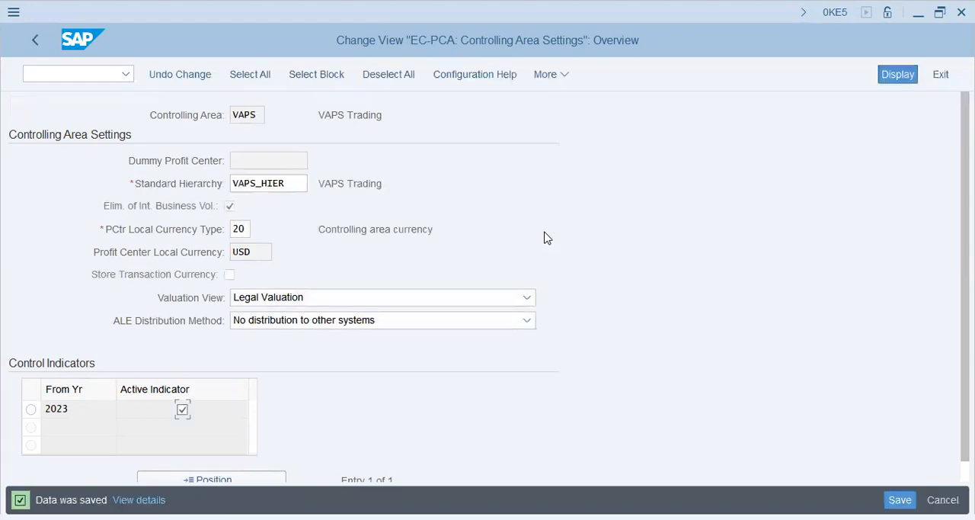
key("ctrl+s")
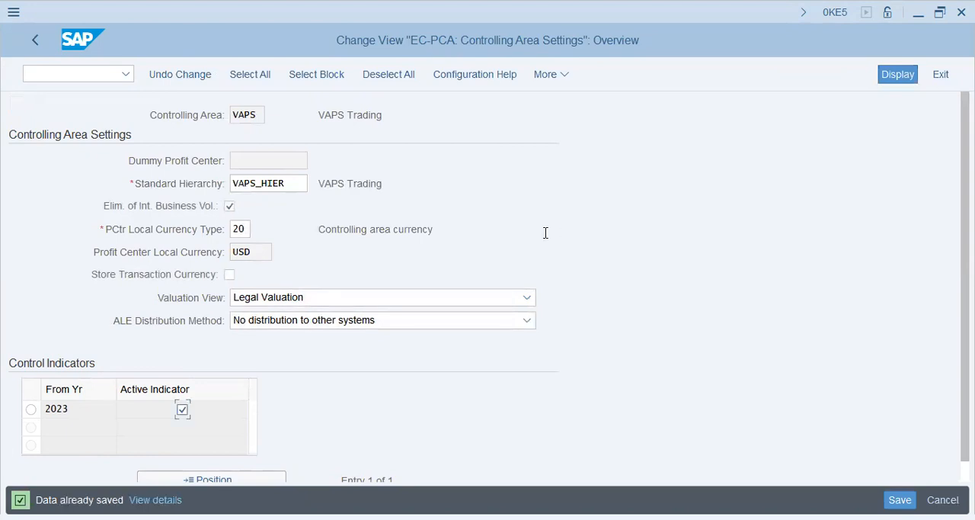
key("alt+Tab")
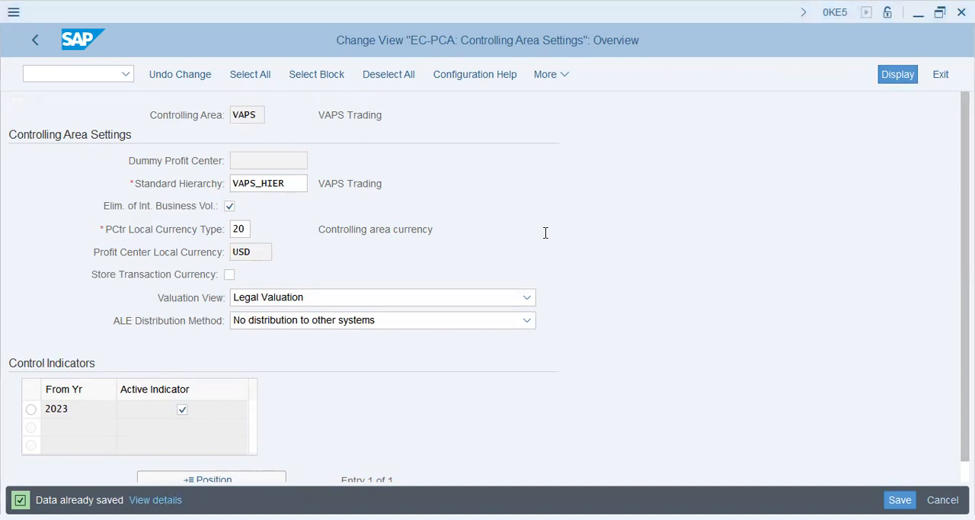
left_click(38, 41)
Collapse Basic Settings, expand Profit Center under Master Data, and execute Define Standard Hierarchy to examine the VAPS hierarchy.
left_click(89, 363)
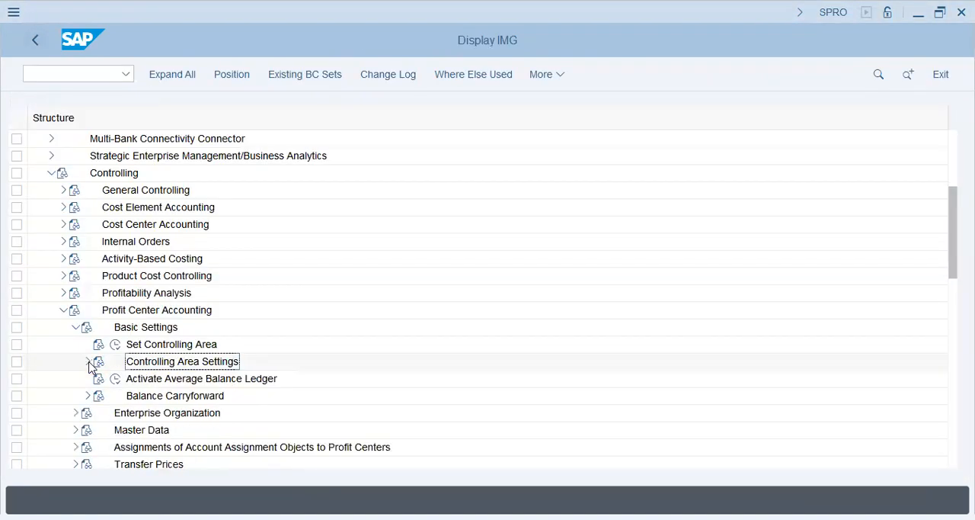
left_click(74, 314)
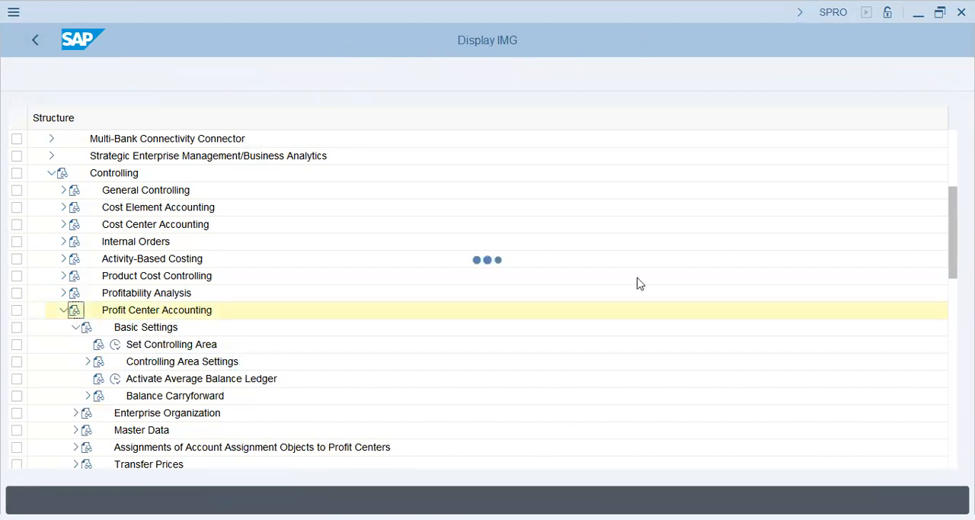
left_click(350, 119)
left_click(79, 328)
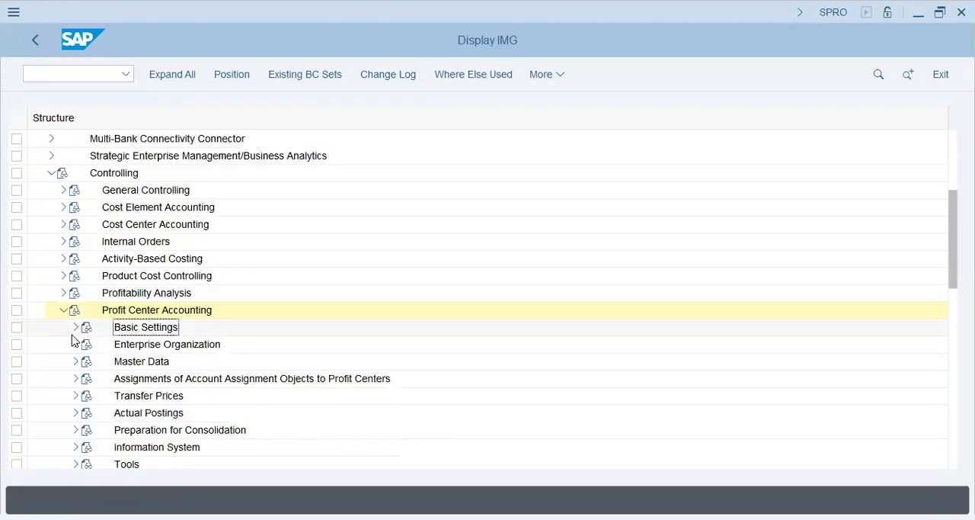
left_click(75, 361)
left_click(88, 378)
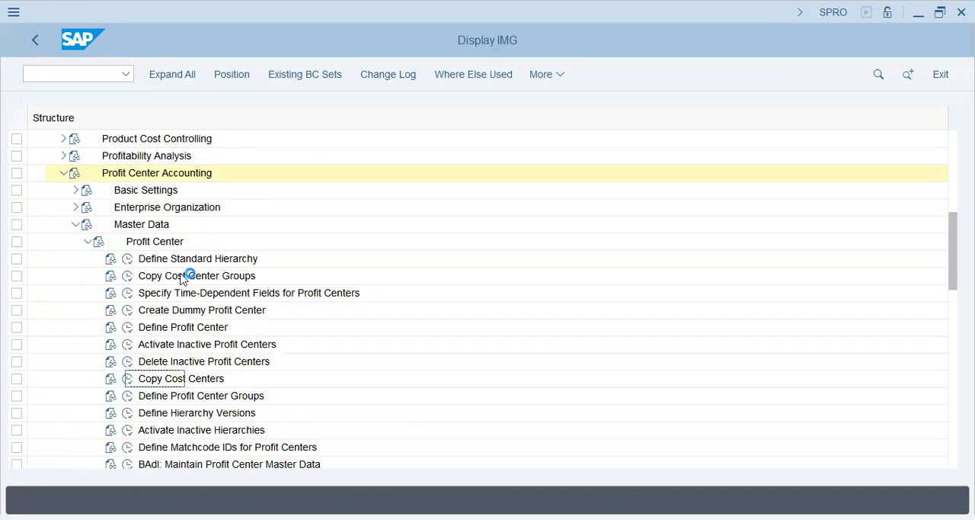
left_click(127, 258)
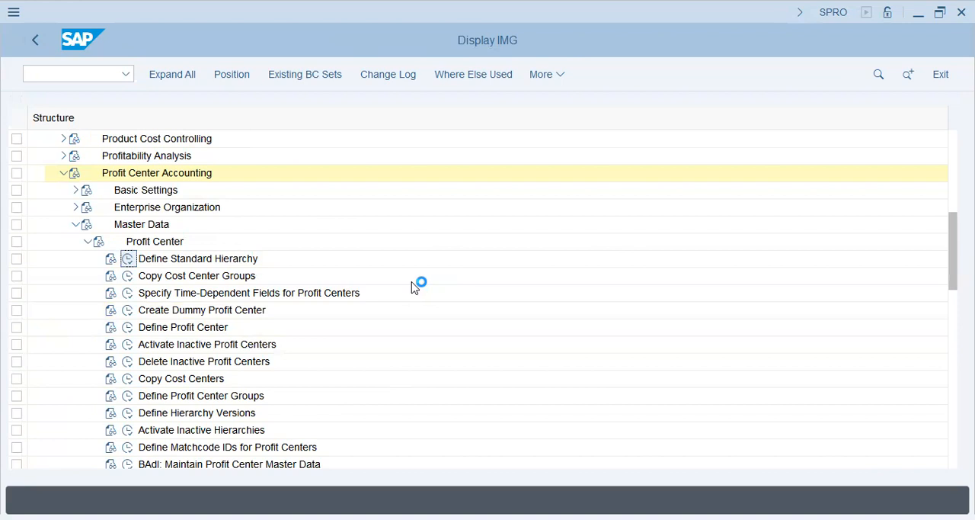
left_click(191, 114)
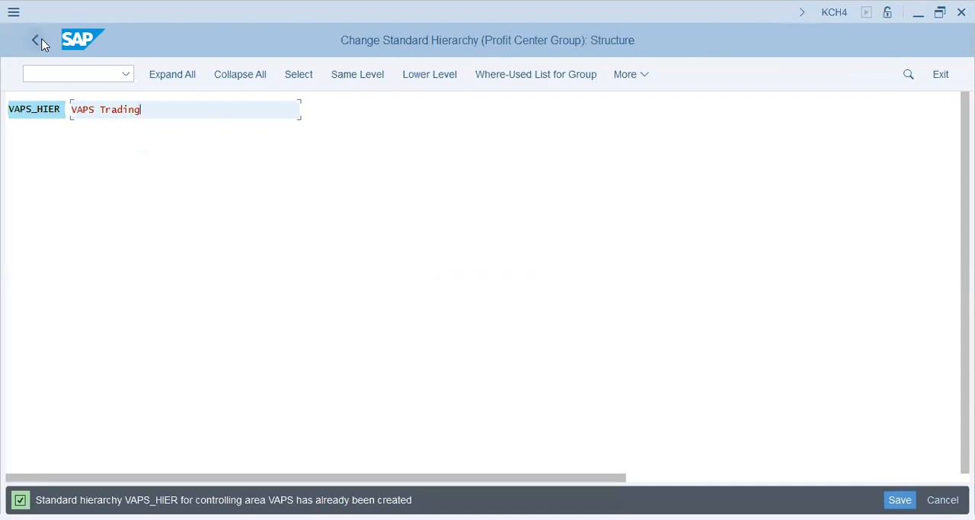
Execute the EC-PCA Create Dummy Profit Center activity, enter VAP_DUMMY as the dummy profit center, and open its basic data.
left_click(126, 310)
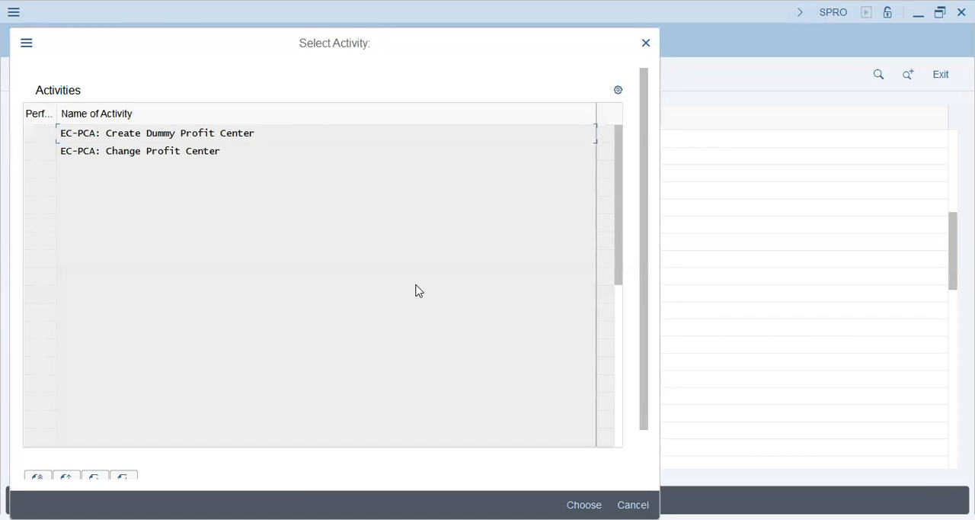
double_click(168, 133)
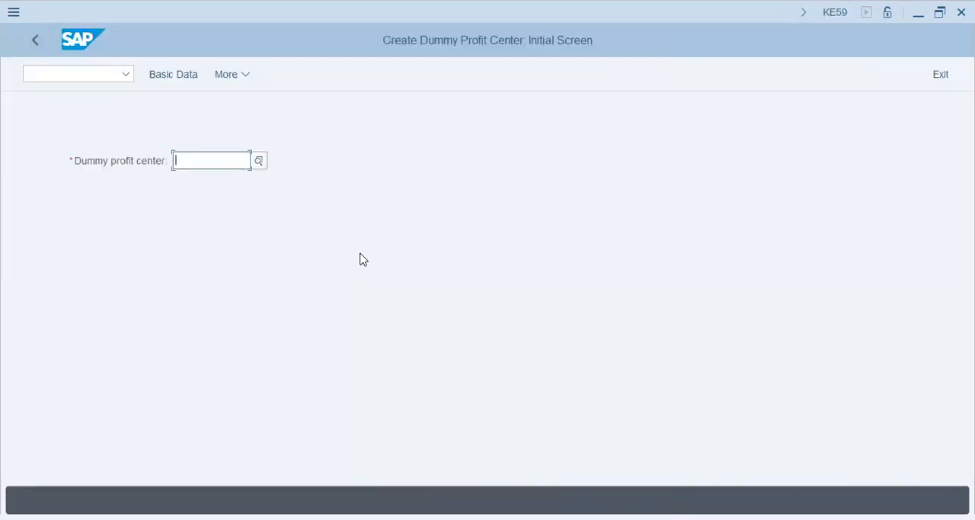
type("vap_dummy")
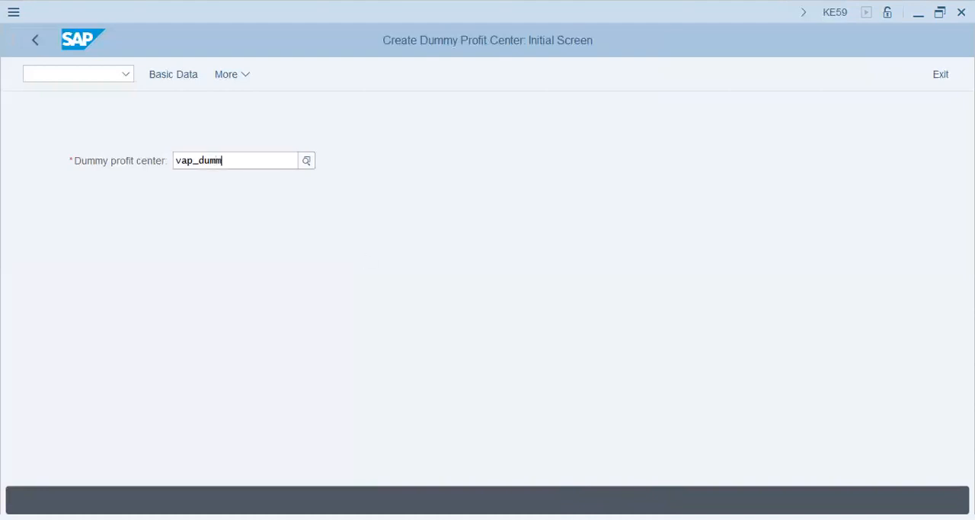
key("Return")
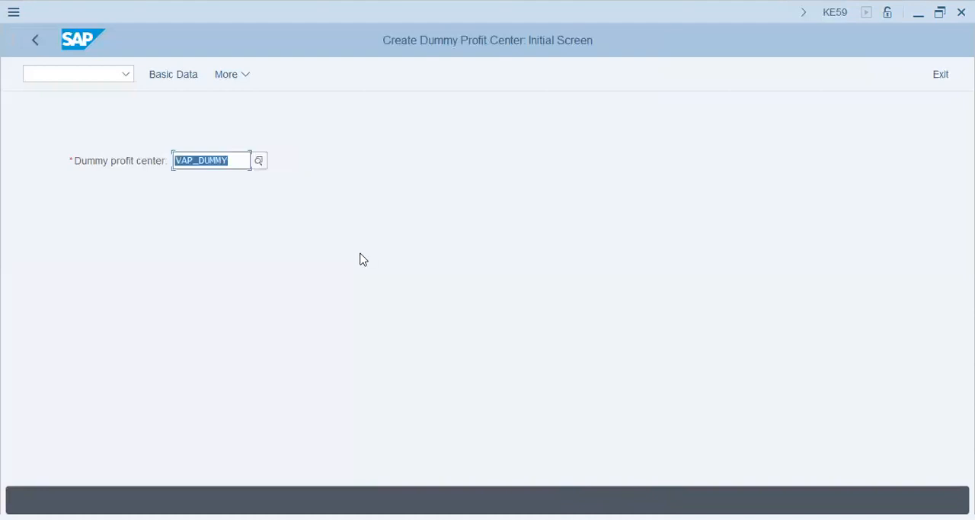
left_click(169, 76)
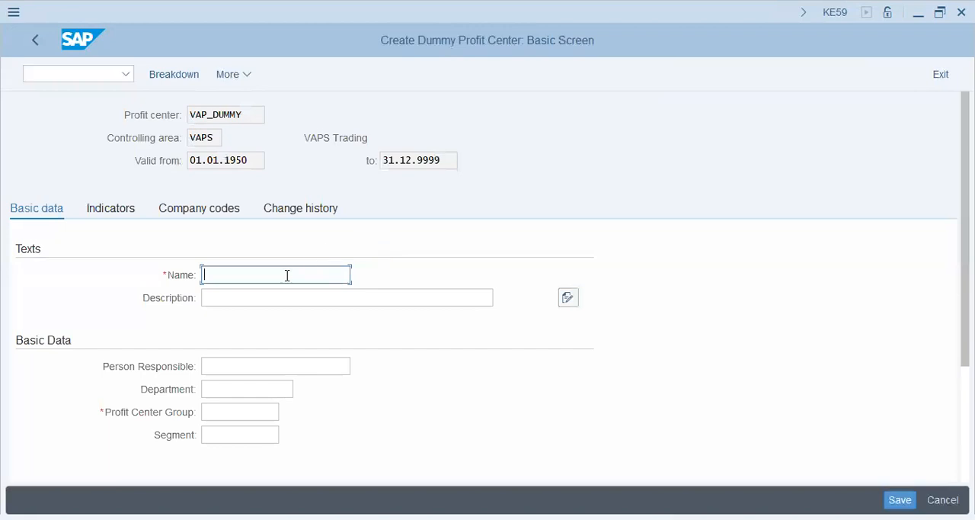
Enter VAP_DUMMY as both the name and the description of the dummy profit center.
type("VAP_DUMMY")
key("Tab")
type("VAP_DUMMY")
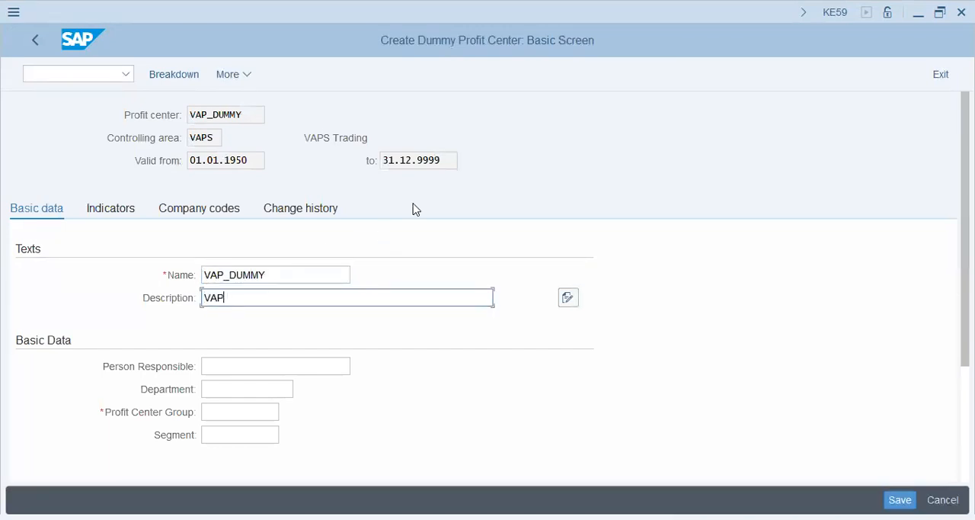
key("Tab")
key("Tab")
key("Tab")
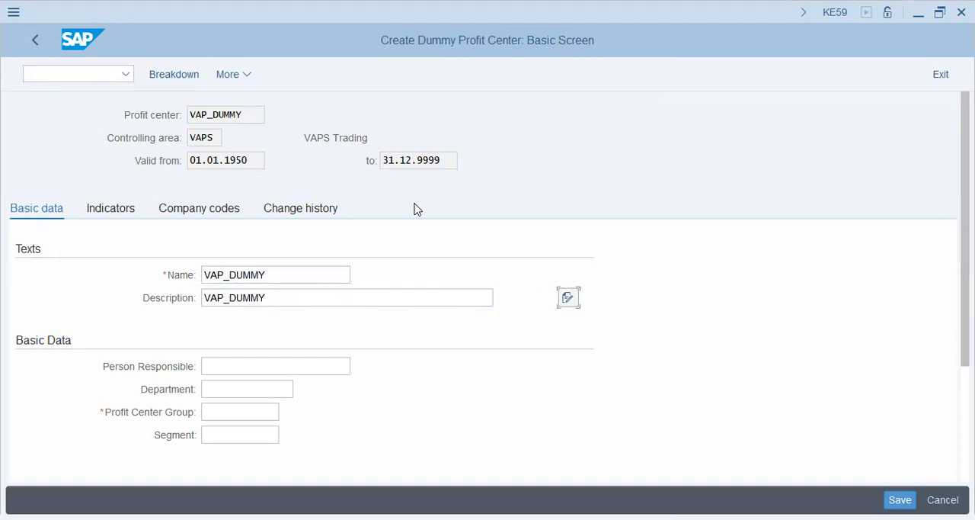
Enter the person responsible, assign profit center group VAPS_HIER, save the dummy profit center without a segment, and close the activity selection.
key("shift+Tab")
key("Tab")
key("shift+Tab")
type("Jim")
key("Tab")
key("Tab")
left_click(286, 411)
left_click(259, 438)
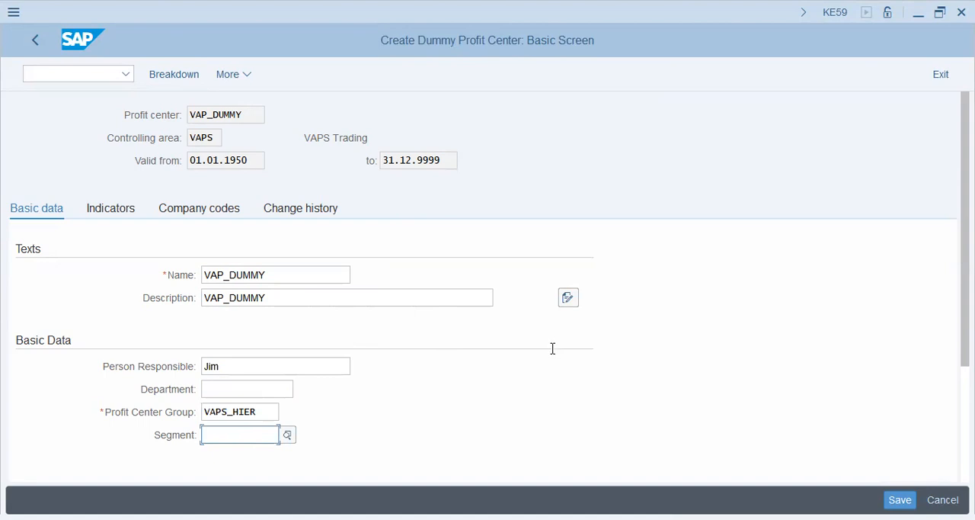
key("Return")
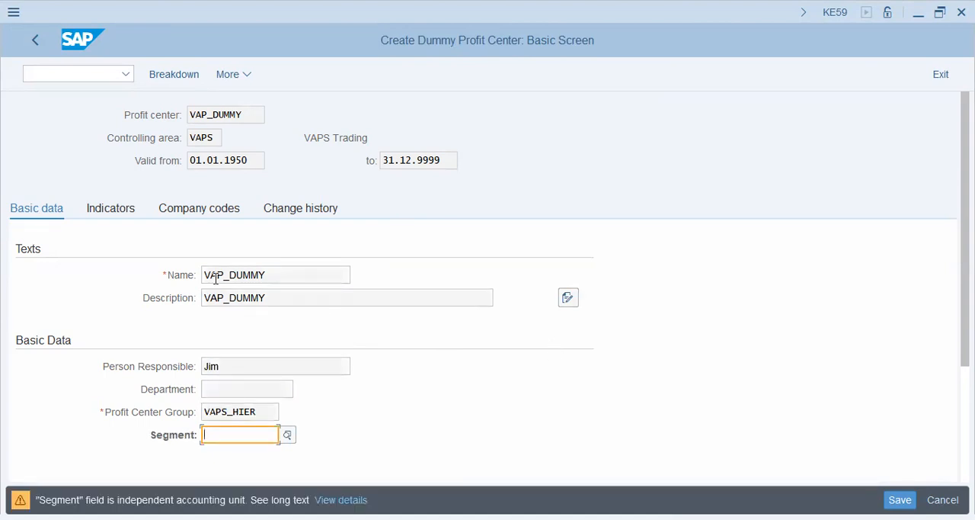
key("Return")
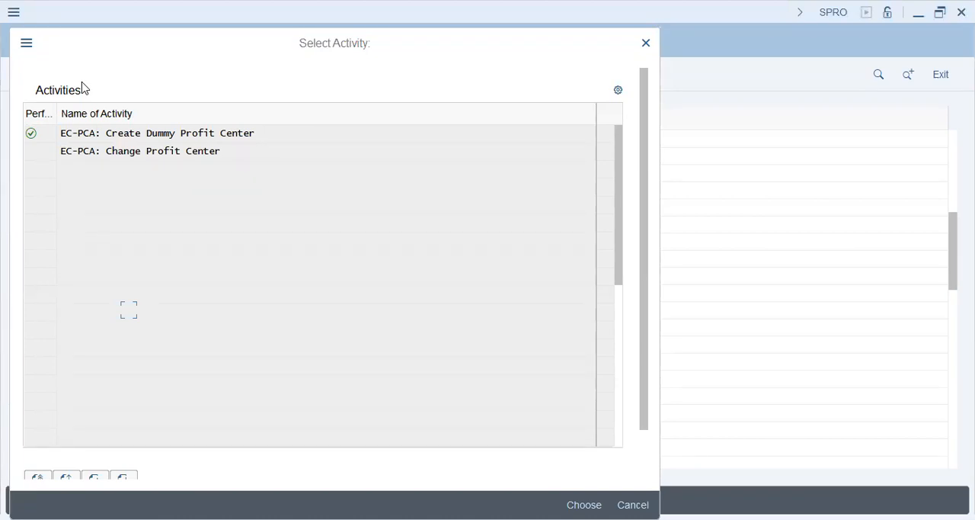
left_click(646, 45)
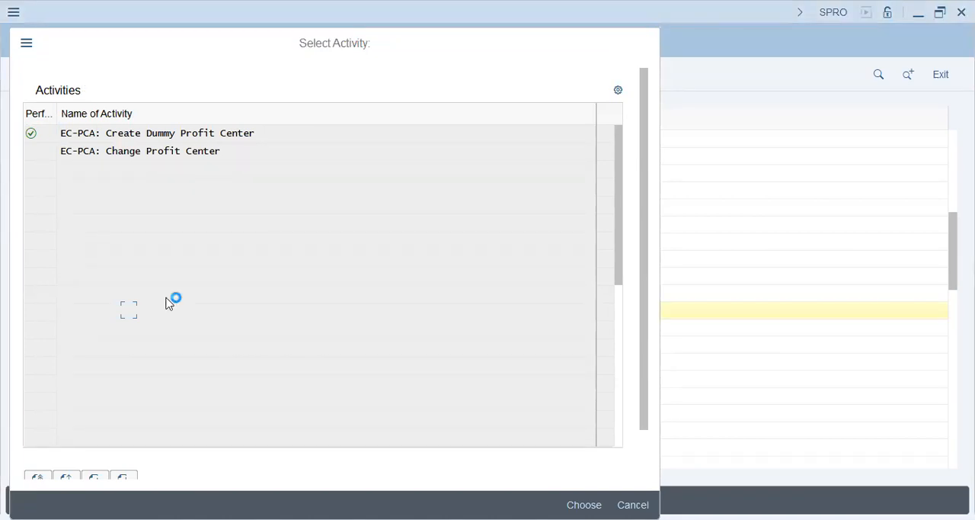
Expand Controlling Area Settings down to Activate Direct Postings under the Profit Center Accounting basic settings and execute Set Control Parameters for Actual Data.
left_click(80, 241)
left_click(75, 224)
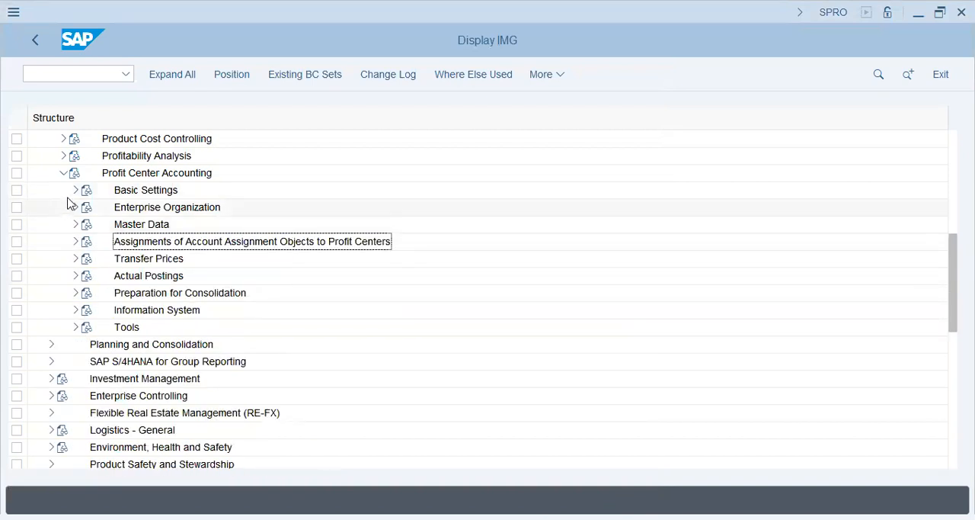
left_click(75, 189)
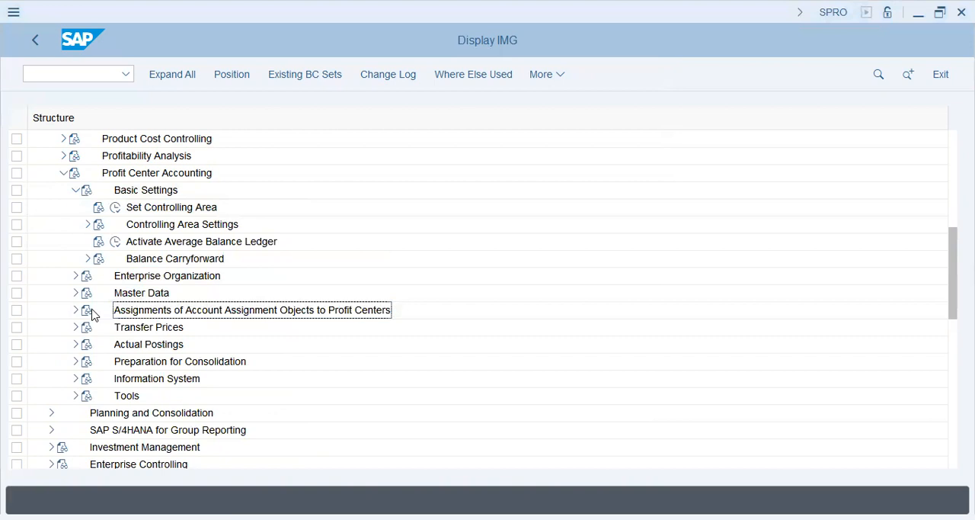
left_click(87, 224)
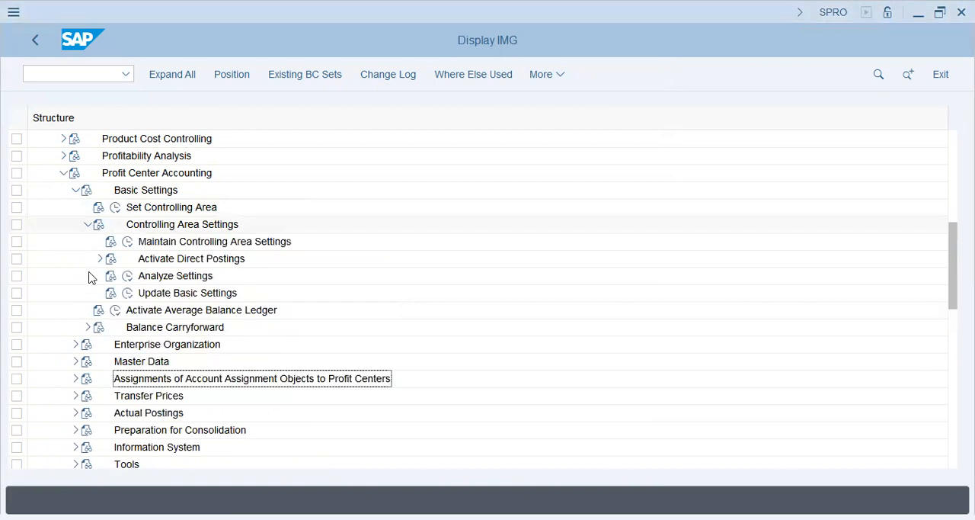
left_click(99, 258)
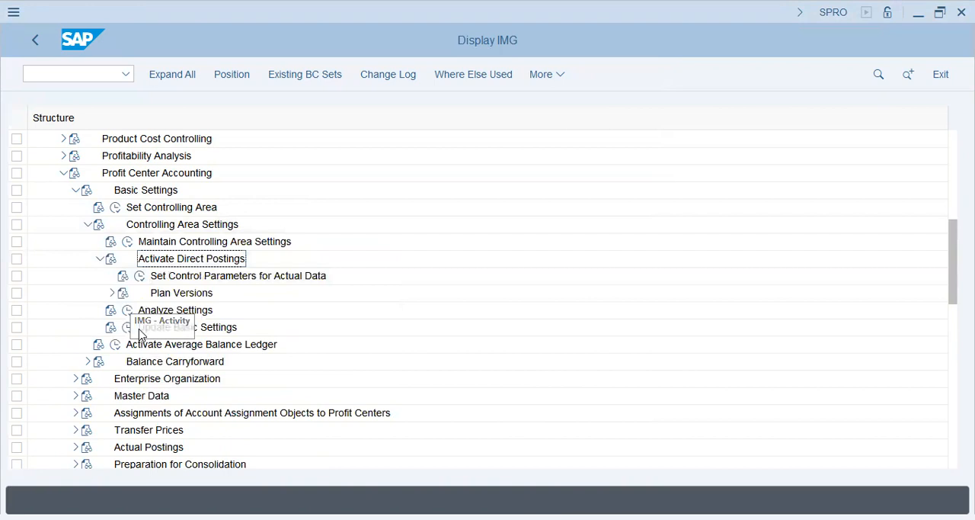
left_click(139, 275)
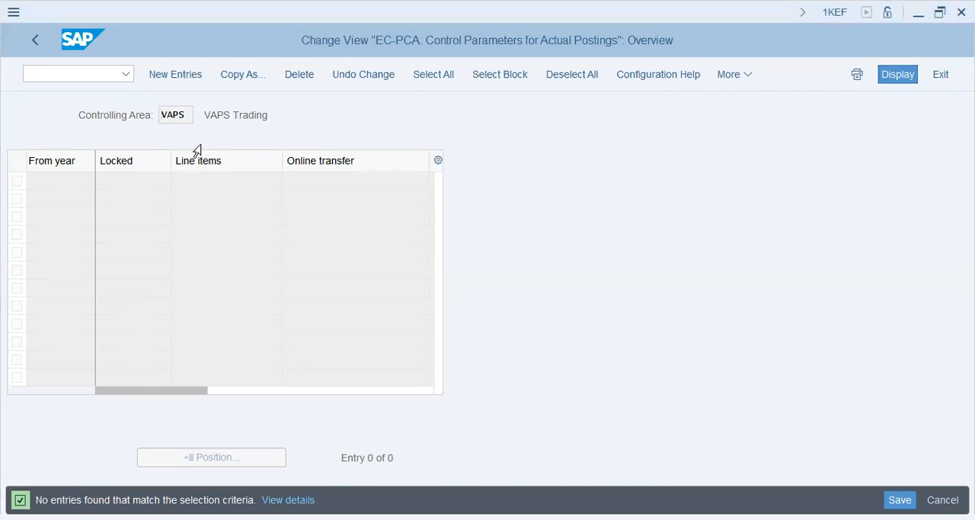
Add an actual postings entry from year 2023 with line items and online transfer enabled, save it, and return to the IMG.
key("F5")
type("2023")
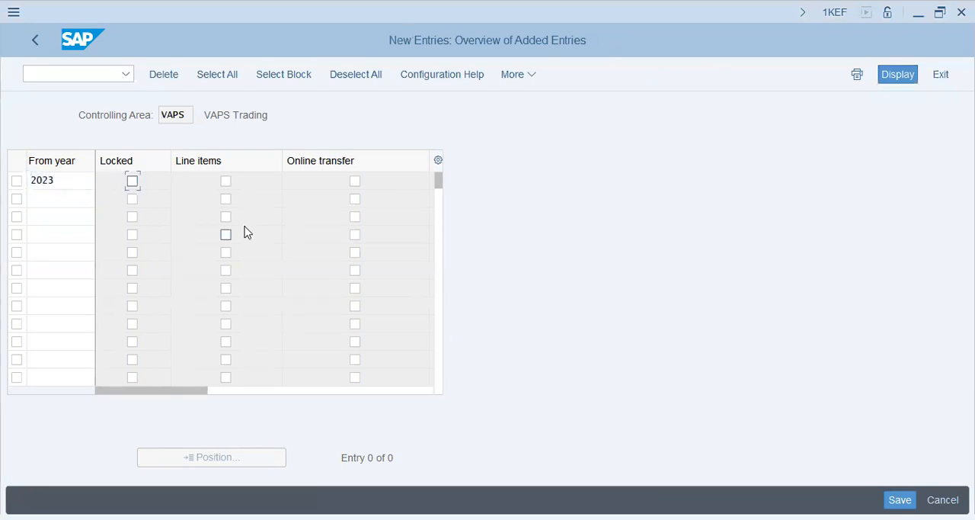
left_click(225, 181)
left_click(355, 181)
key("ctrl+s")
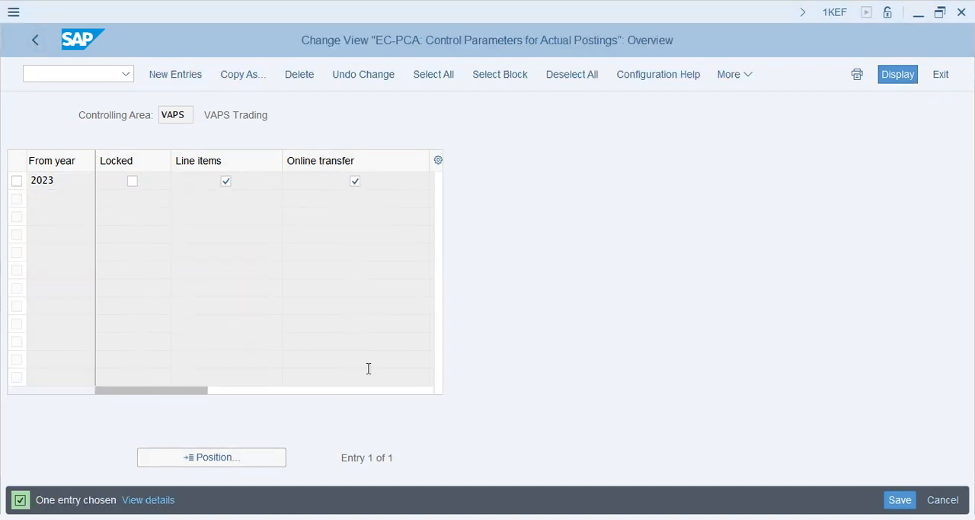
left_click(35, 39)
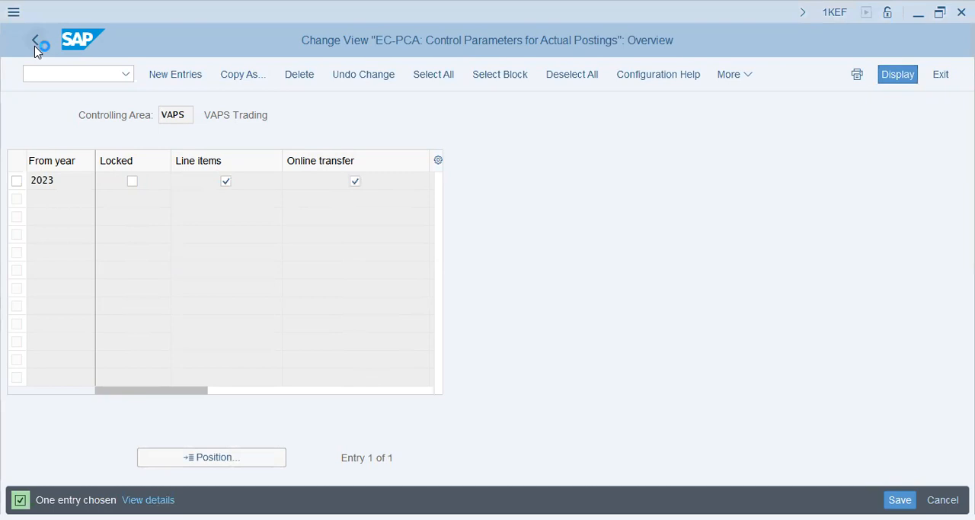
Expand Plan Versions, execute Maintain Plan Versions, and open Settings for Profit Center Accounting for version 0.
left_click(111, 294)
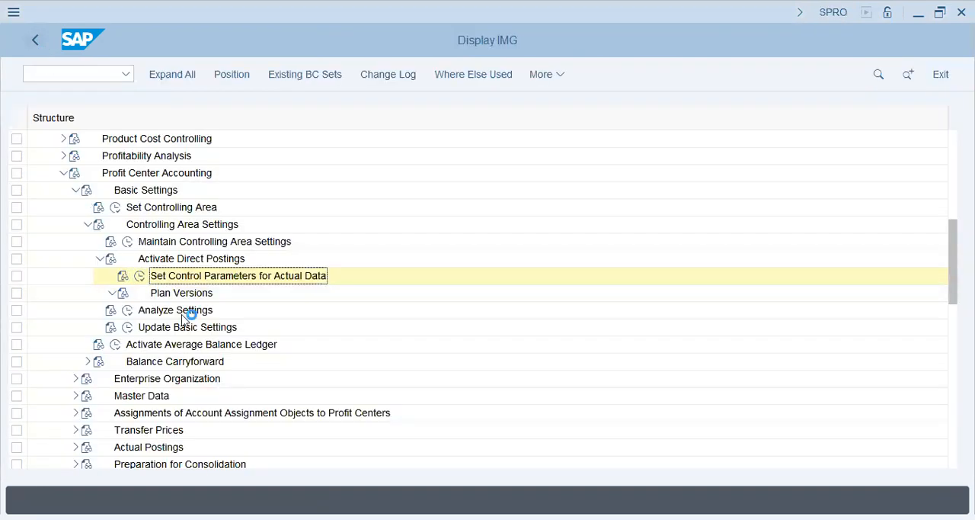
left_click(223, 311)
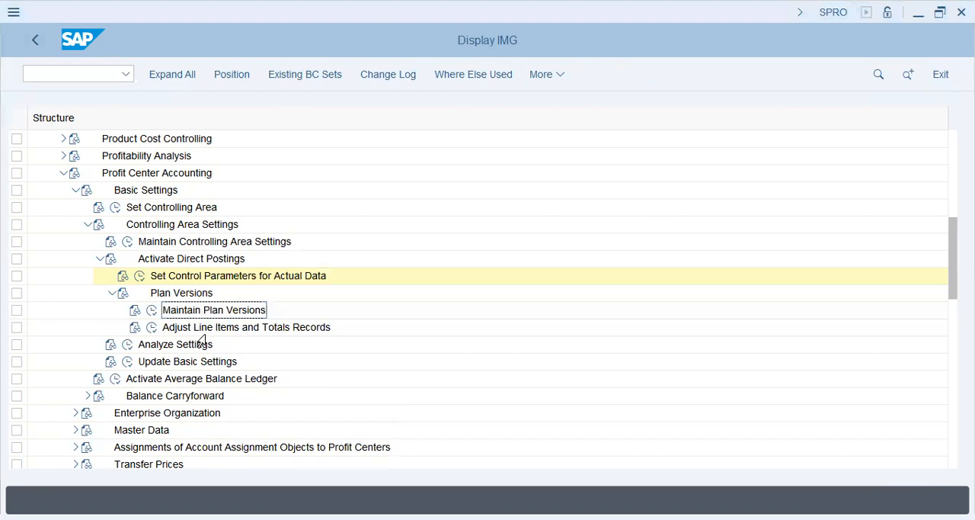
left_click(153, 310)
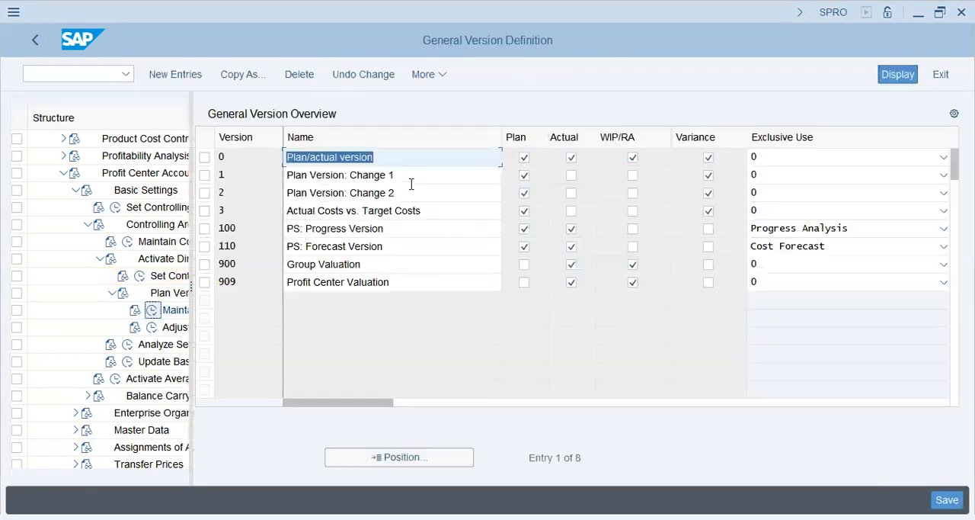
left_click(205, 157)
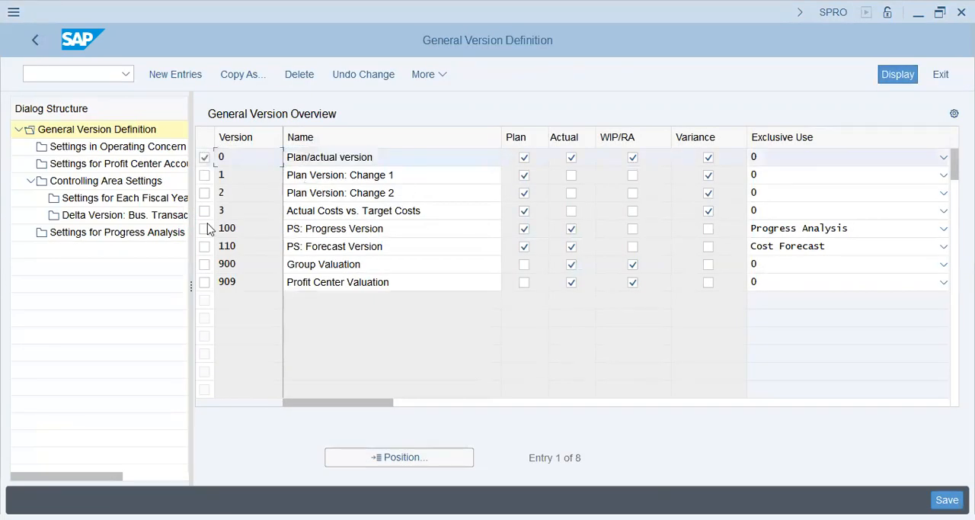
double_click(75, 165)
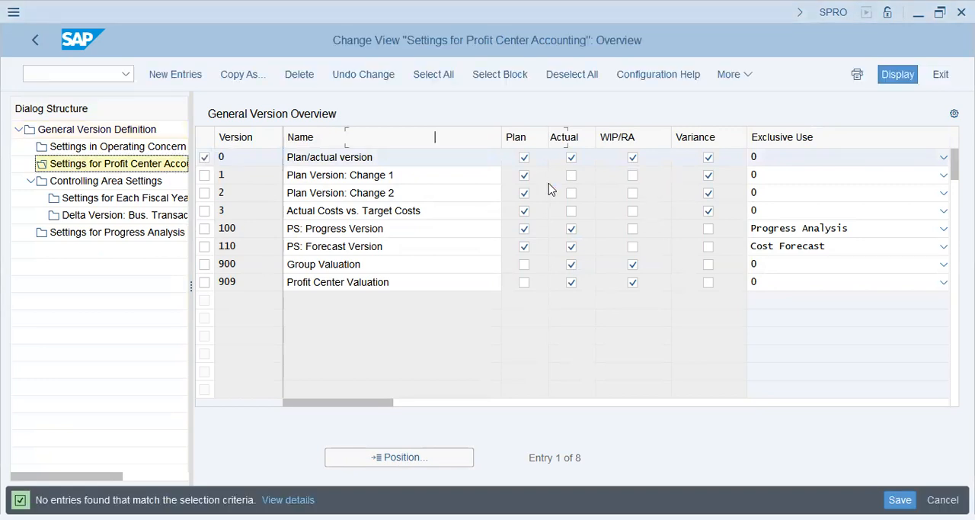
Add a 2023 entry for version 0 with online transfer, line items and exchange rate type M, and save it.
left_click(158, 72)
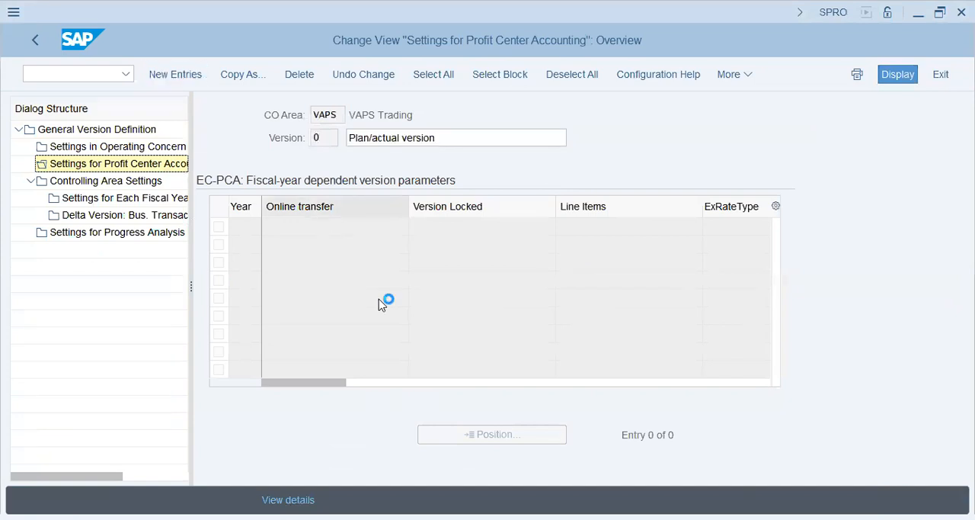
type("2023")
key("Tab")
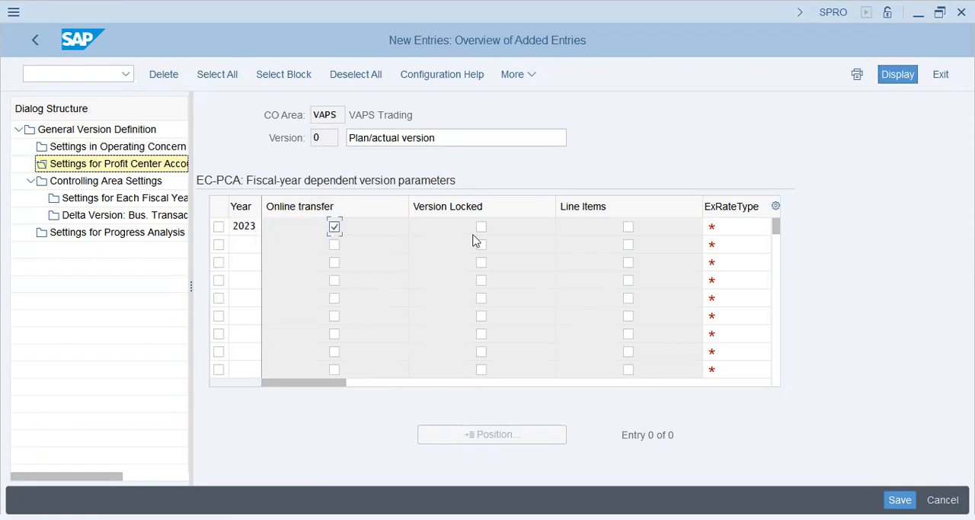
key("space")
left_click(629, 227)
key("Tab")
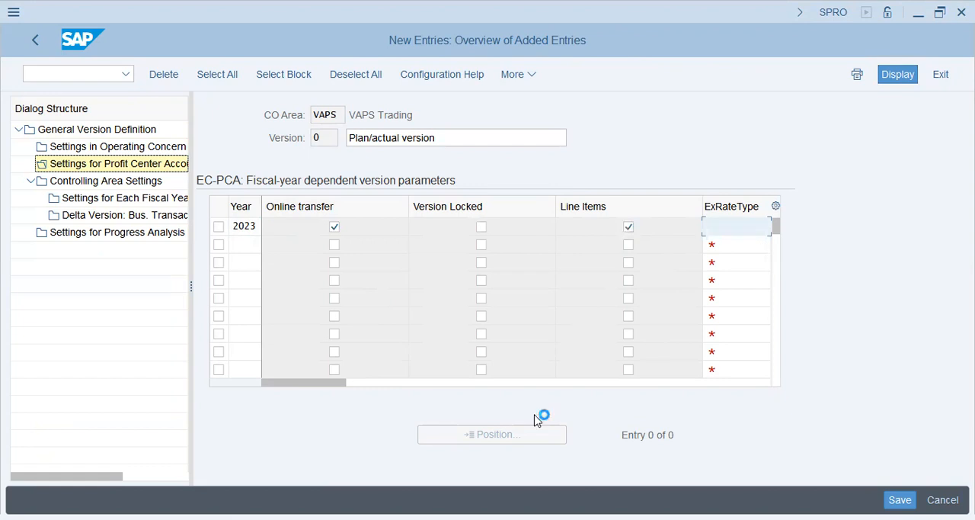
type("m")
key("Return")
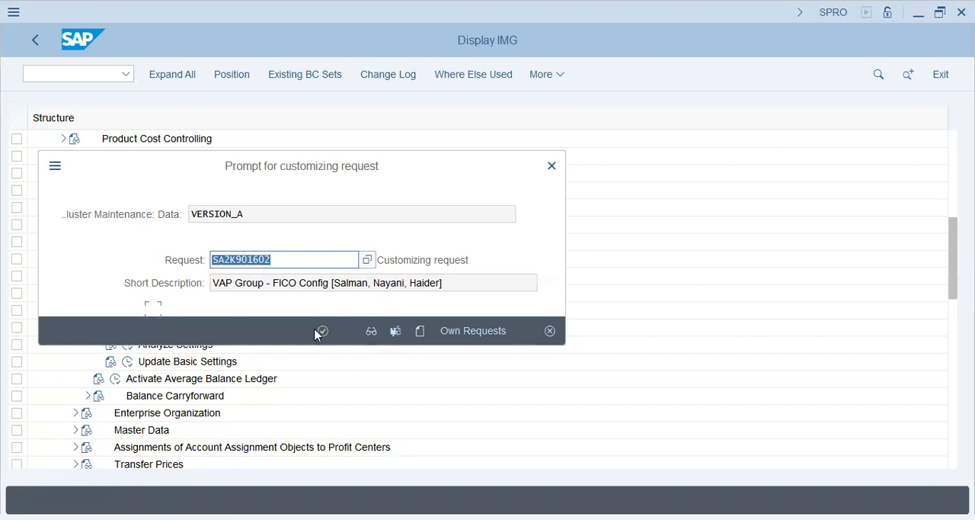
left_click(326, 335)
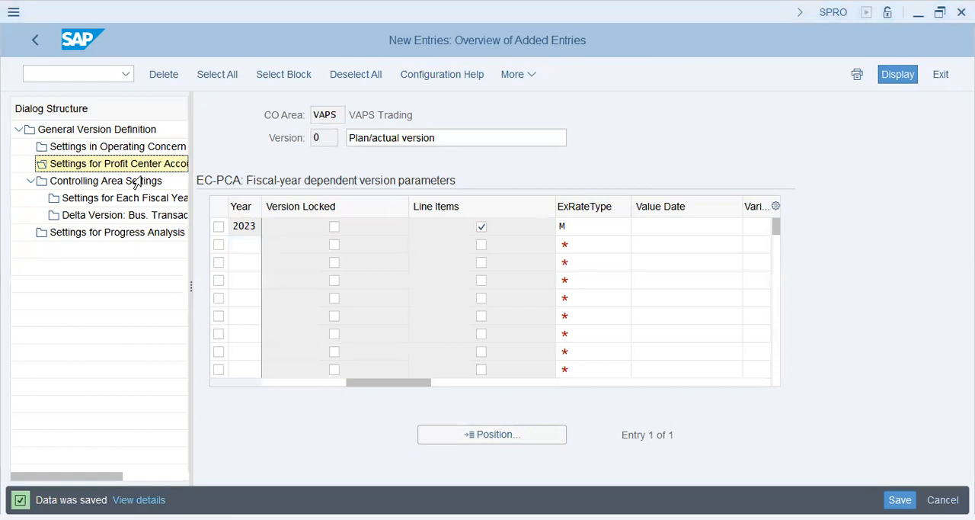
Reopen the Profit Center Accounting settings of version 0 to check the entry, and return to the IMG.
double_click(60, 164)
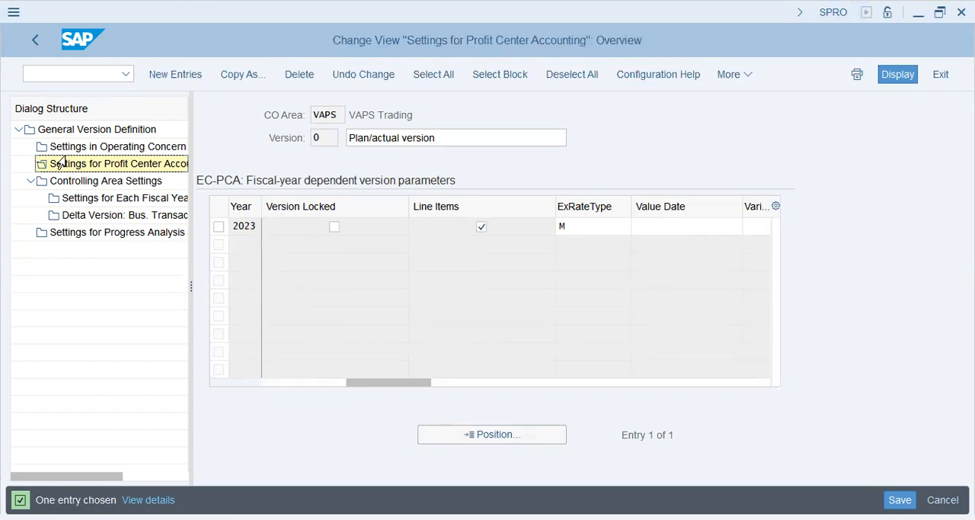
left_click(34, 43)
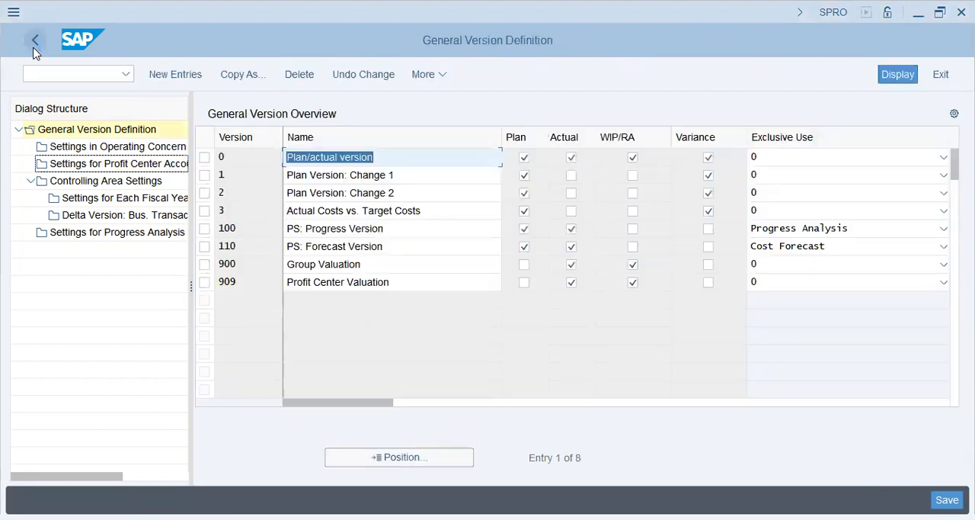
left_click(34, 46)
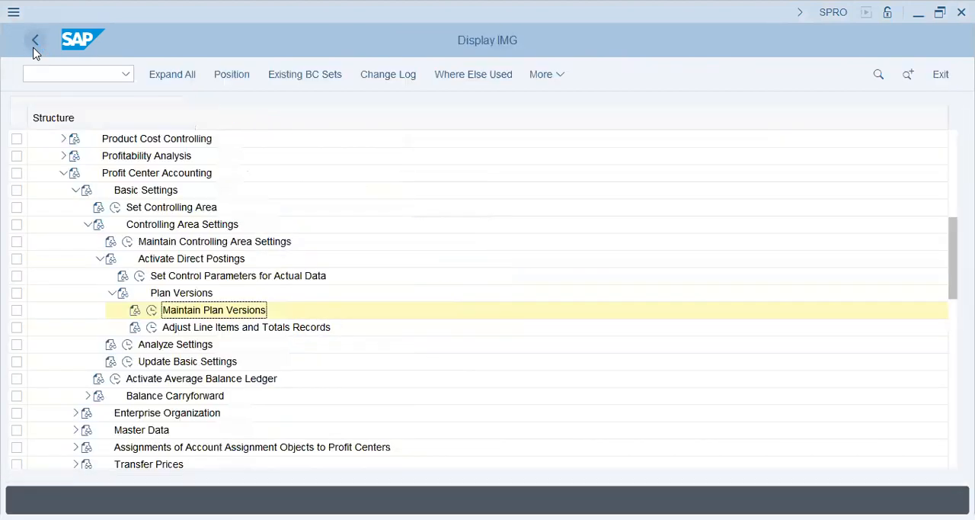
Collapse the Plan Versions, Activate Direct Postings, Controlling Area Settings and Basic Settings nodes under Profit Center Accounting.
left_click(112, 292)
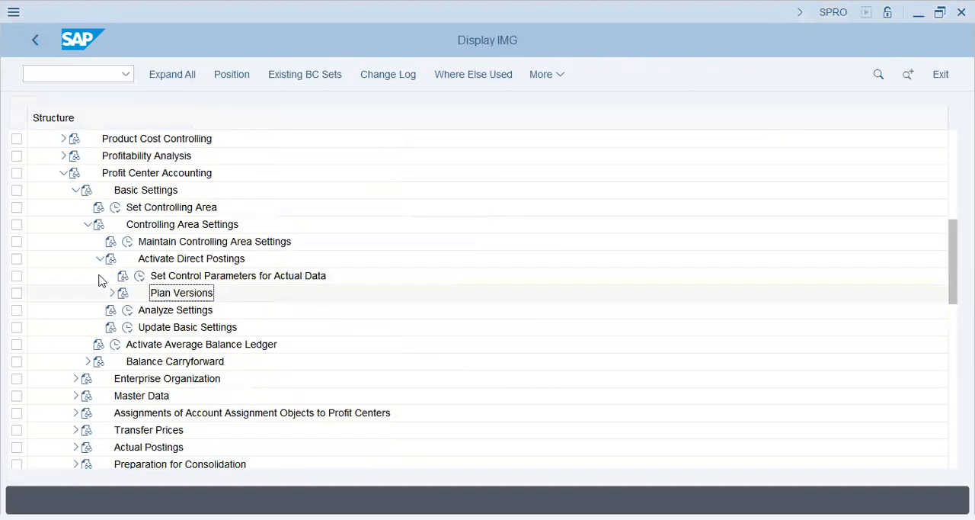
left_click(100, 259)
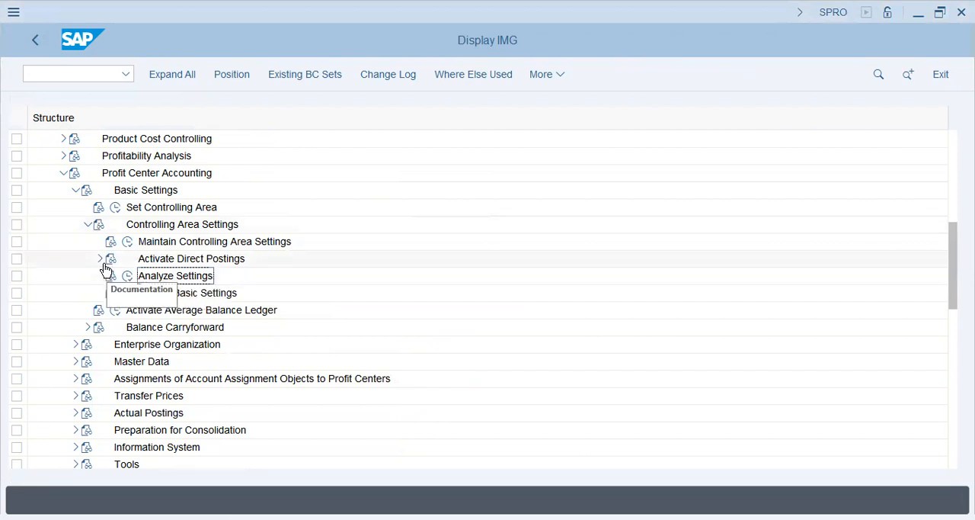
left_click(99, 260)
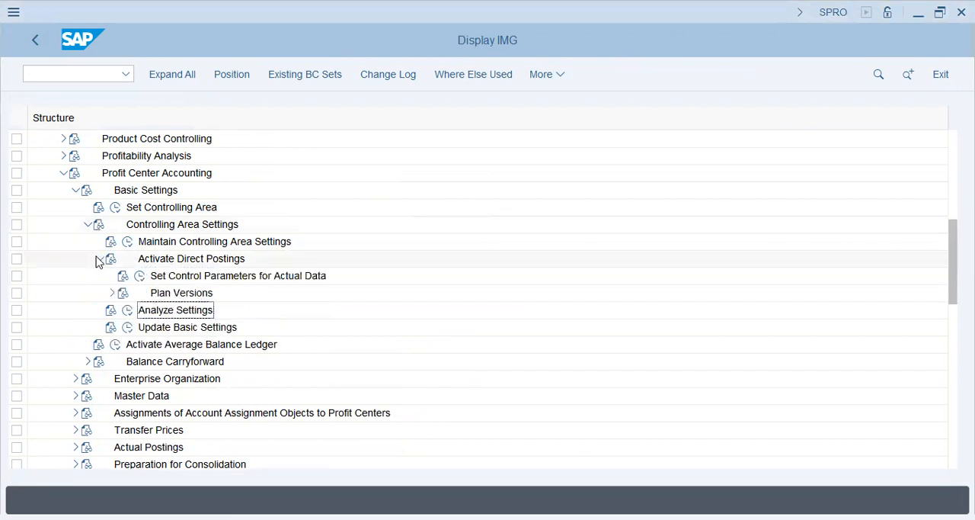
left_click(111, 293)
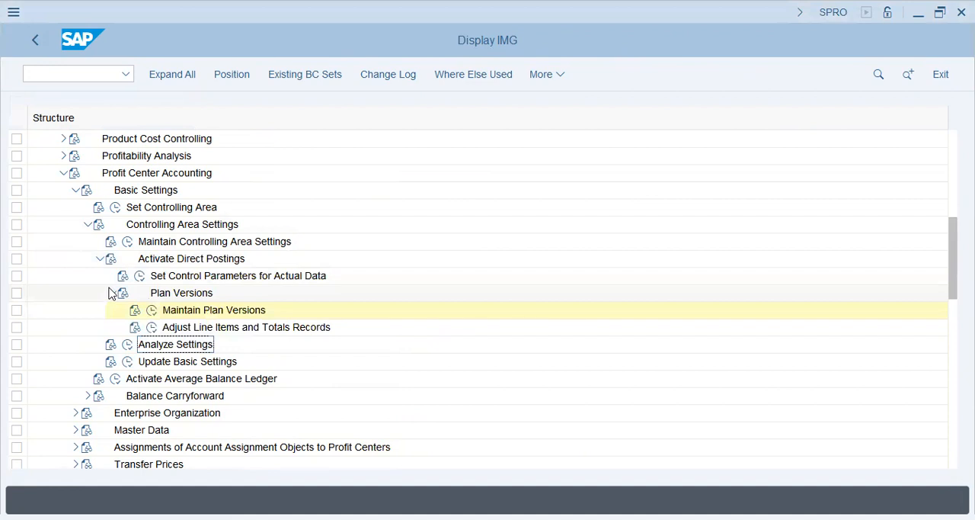
left_click(111, 294)
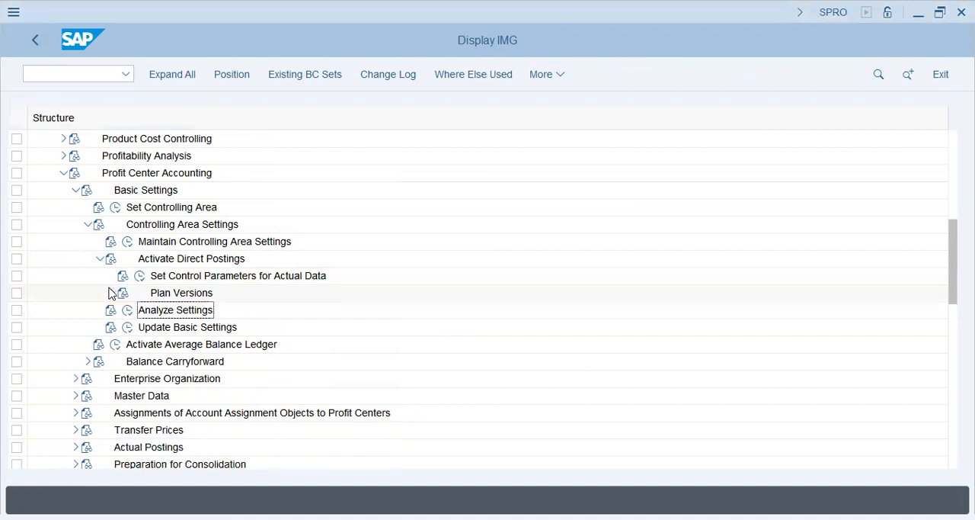
left_click(99, 258)
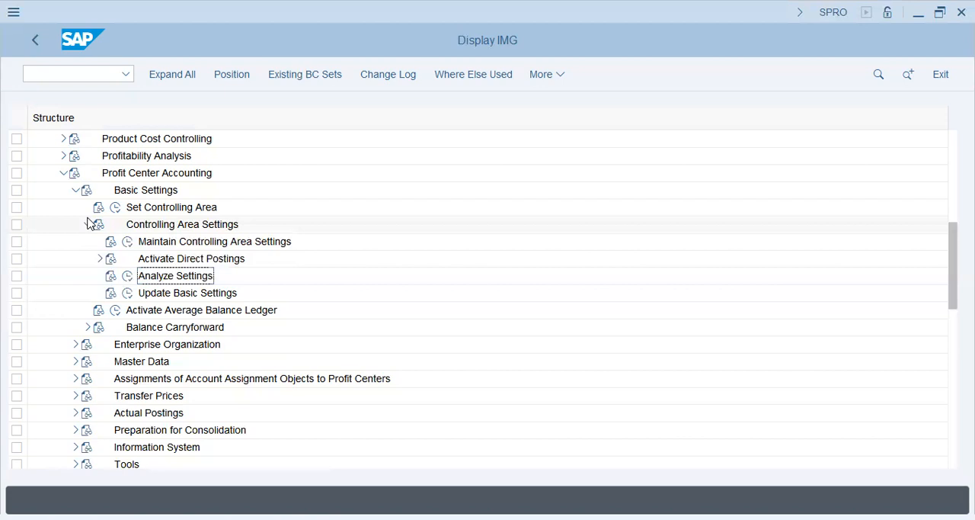
left_click(88, 223)
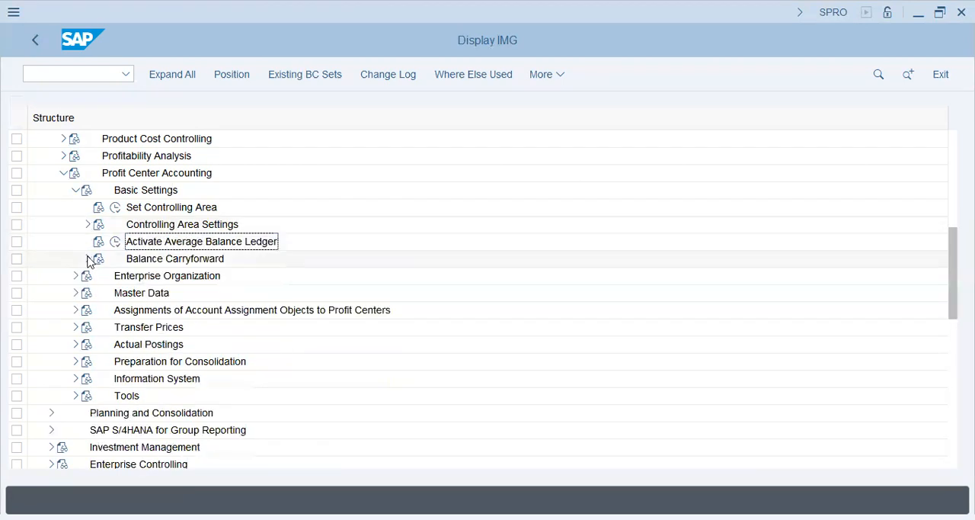
left_click(162, 226)
left_click(153, 207)
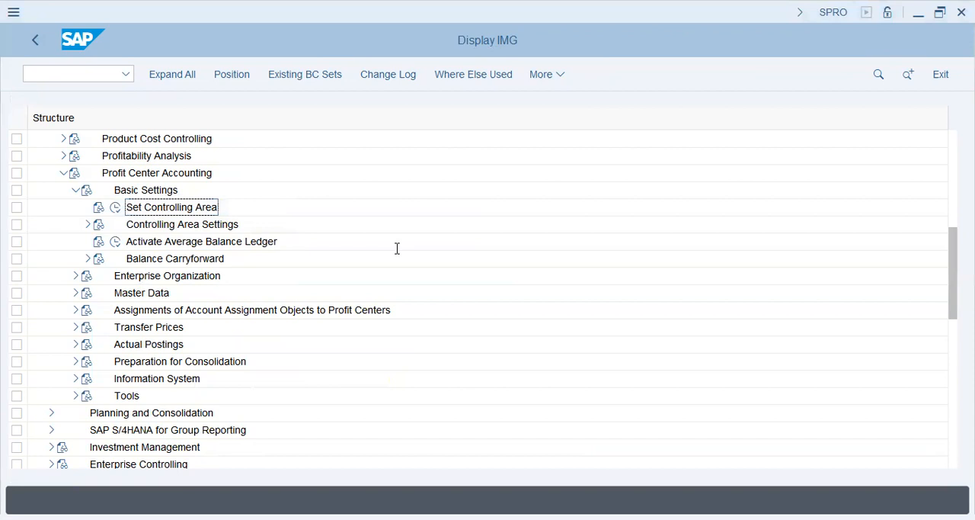
left_click(75, 190)
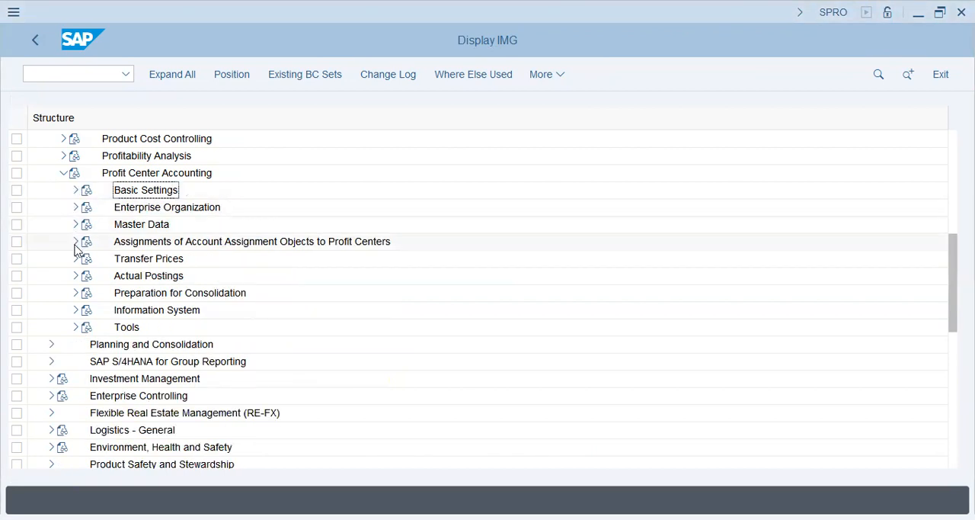
Expand Actual Postings and Basic Settings: Actual, and execute Define Number Ranges for Local Documents.
left_click(75, 275)
left_click(175, 293)
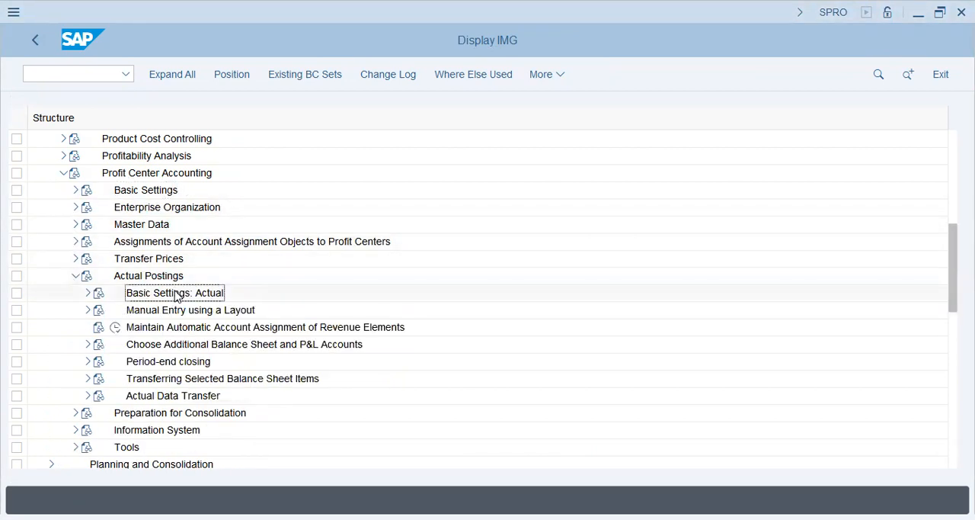
left_click(88, 293)
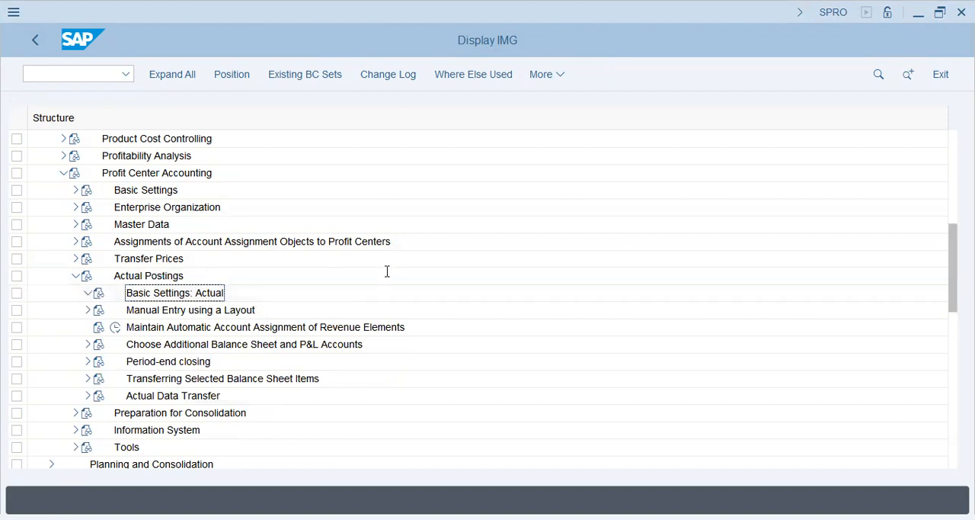
left_click(127, 327)
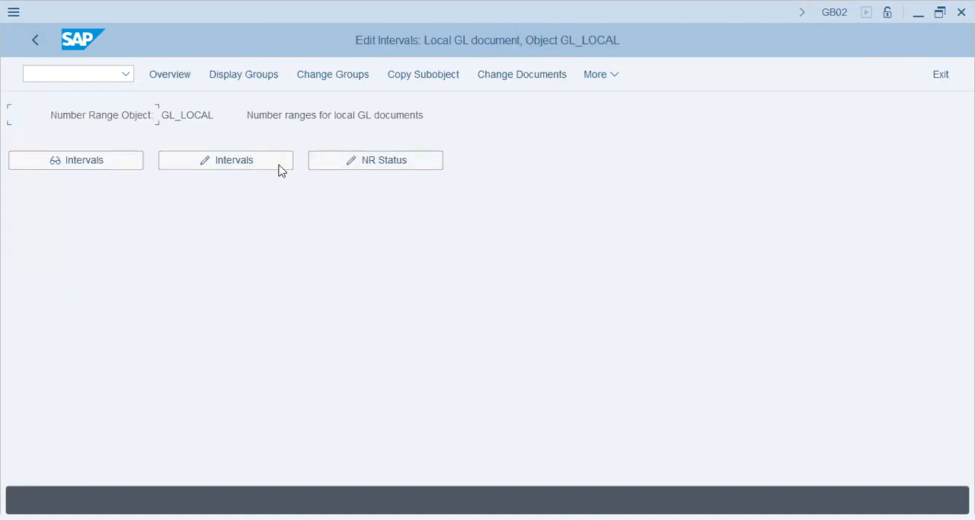
Open the local GL document number range intervals of company code VAPS, review the from and to numbers, and go back.
left_click(279, 165)
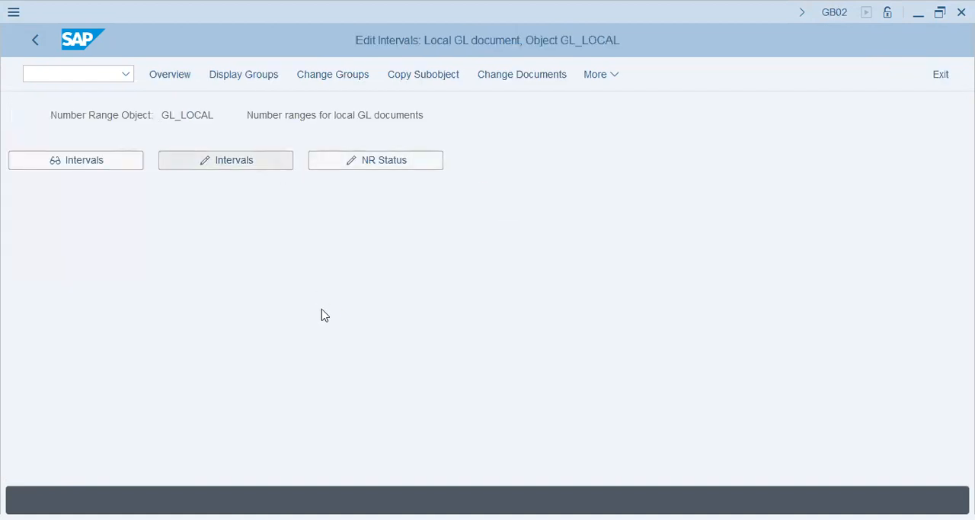
type("vap")
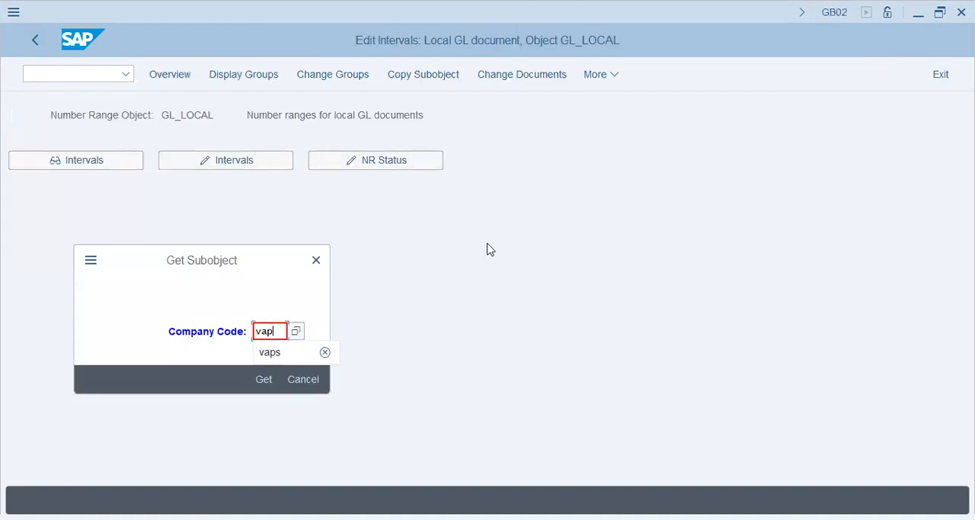
type("s")
key("Return")
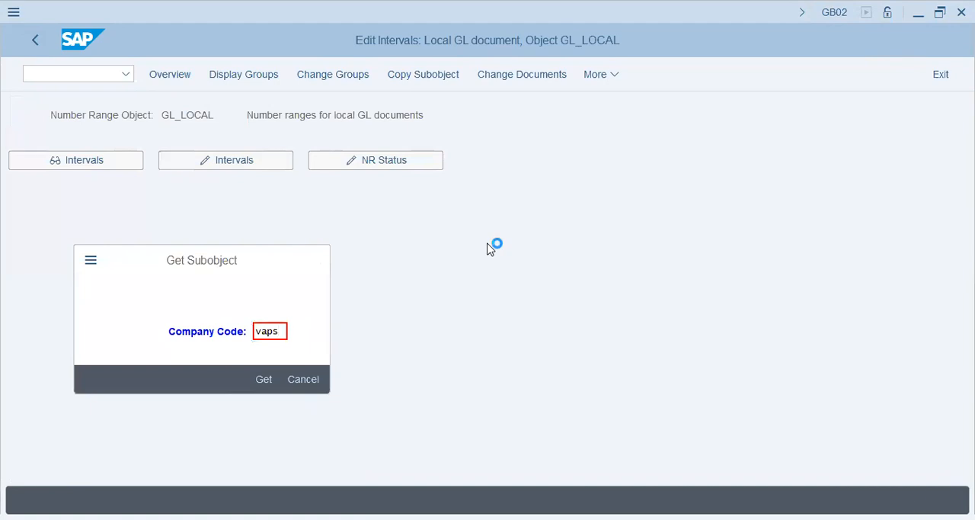
left_click(72, 141)
left_click(305, 144)
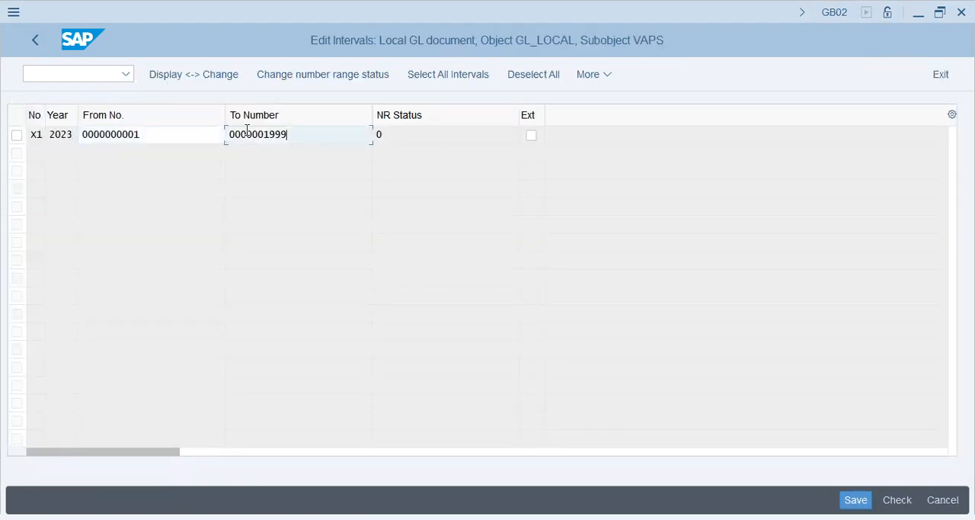
left_click(35, 42)
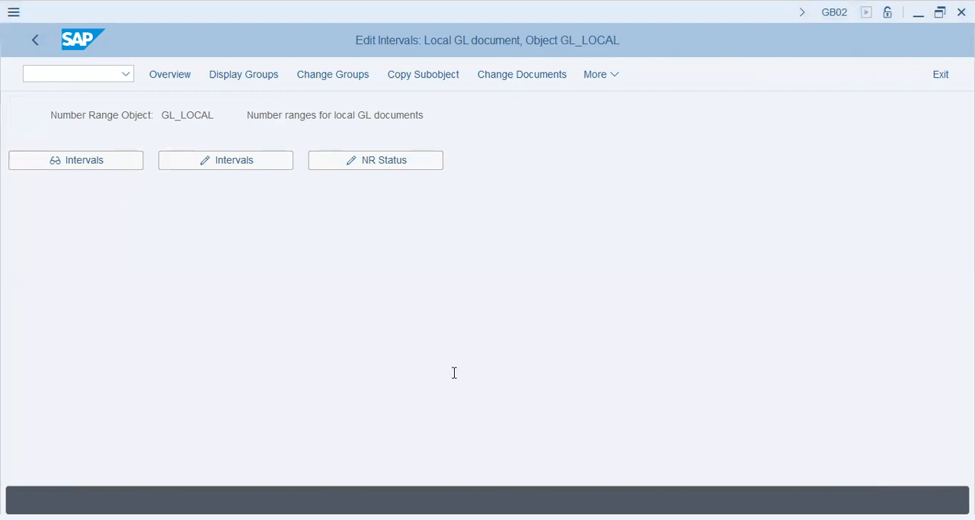
Start transaction KE51 and open the master data for a new profit center P1001 in controlling area VAPS.
left_click(80, 75)
type("/nked")
key("BackSpace")
type("51")
key("Return")
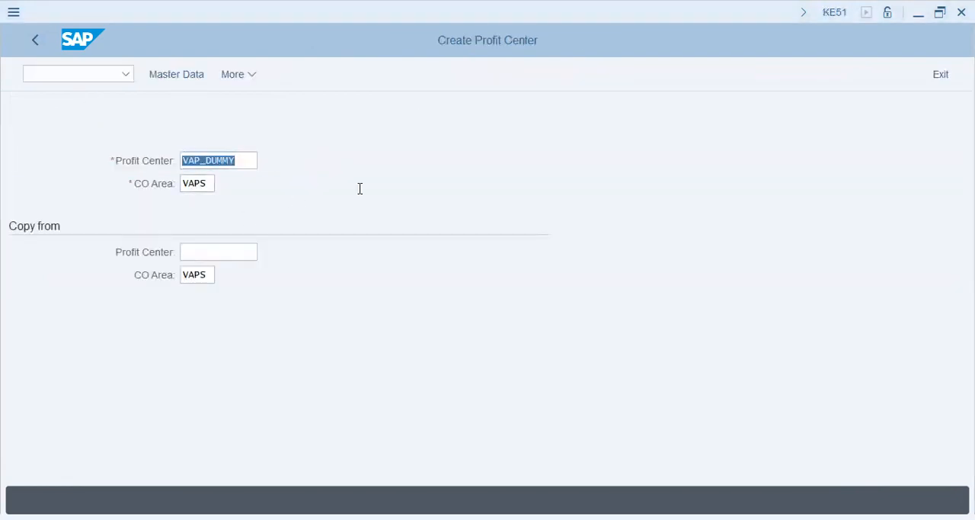
left_click(479, 294)
type("p1001")
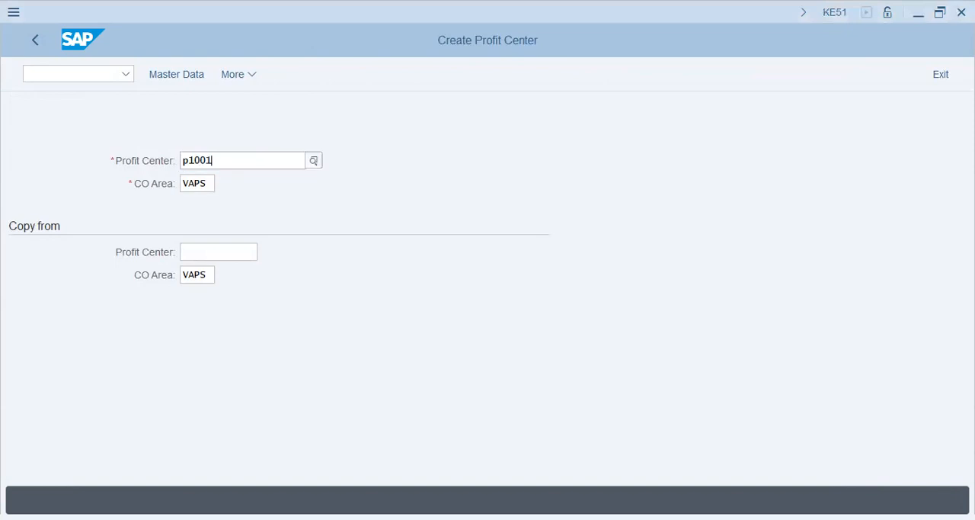
key("Tab")
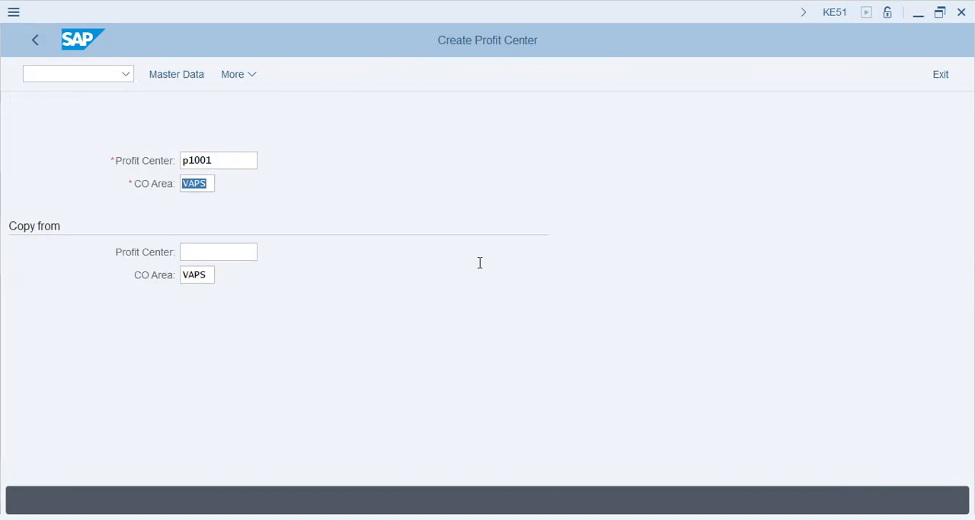
left_click(179, 74)
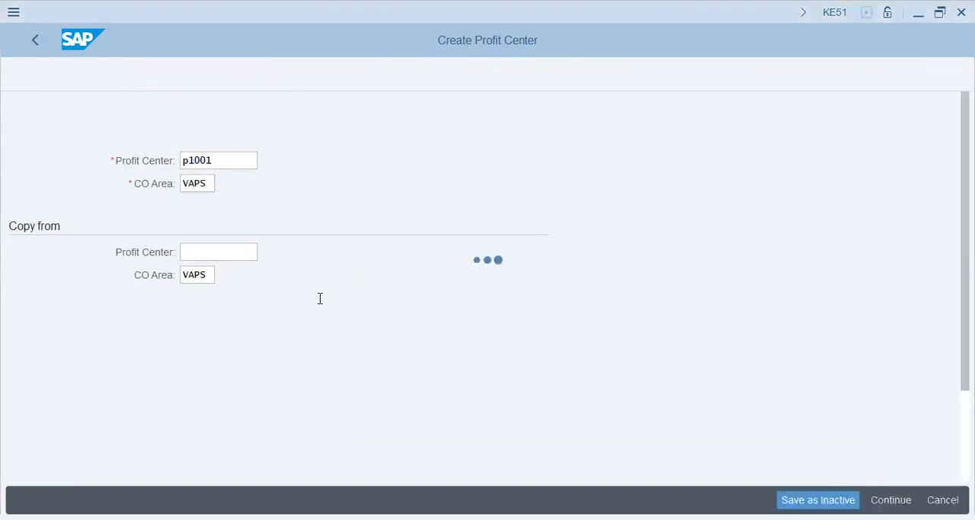
Name profit center P1001 "Plant 1&2".
type("p")
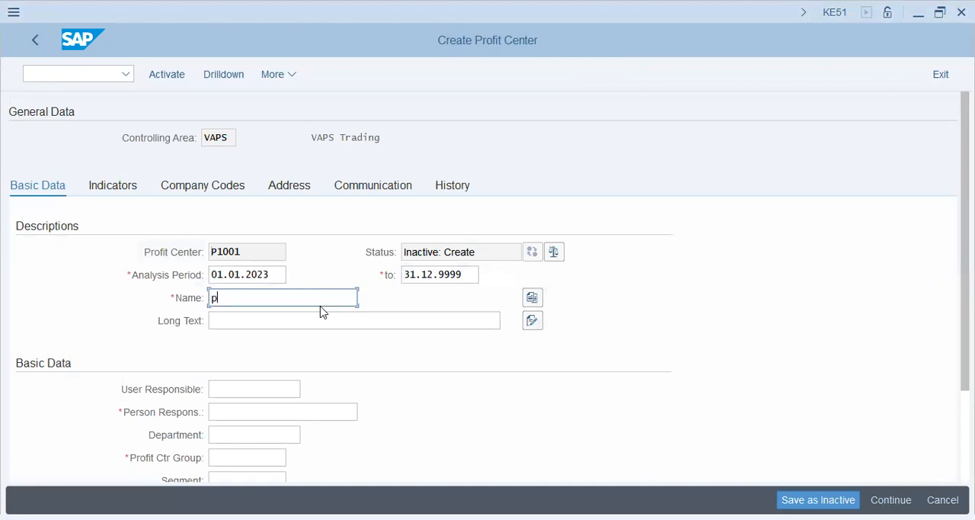
type("l")
key("BackSpace")
key("BackSpace")
type("Plant 1 &")
key("BackSpace")
key("BackSpace")
type("2")
key("BackSpace")
type("&2")
Enter "Plant VAP1 & VAP2" as the long text of profit center P1001.
key("Tab")
key("Tab")
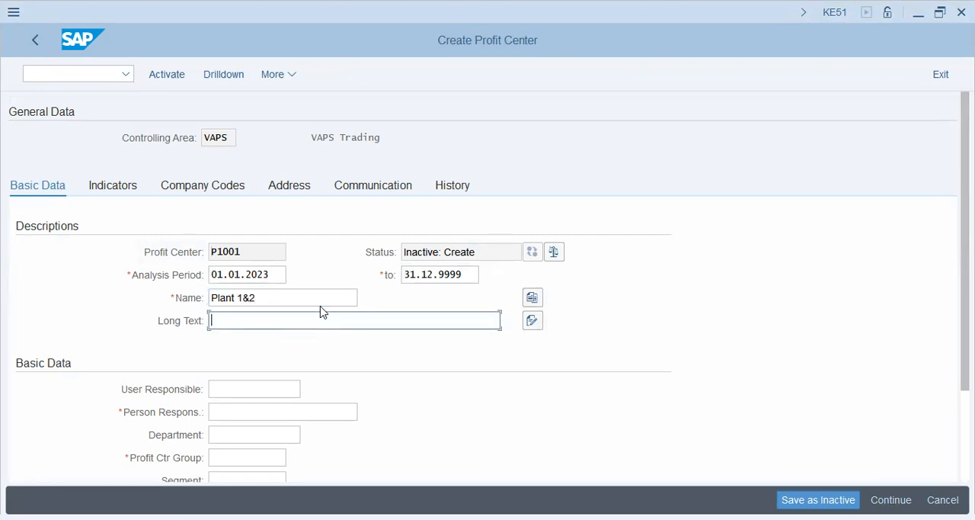
key("alt+Tab")
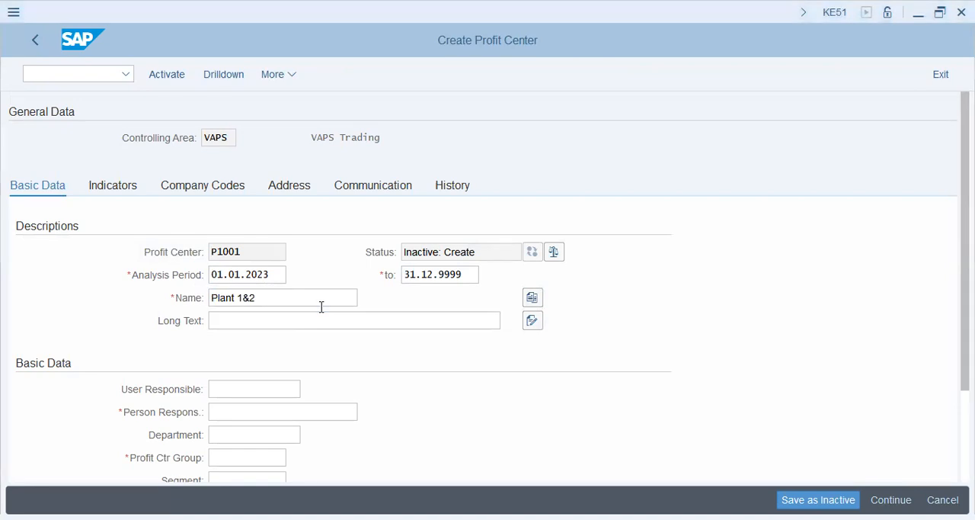
key("alt+Tab")
type("Plant")
type("VAP")
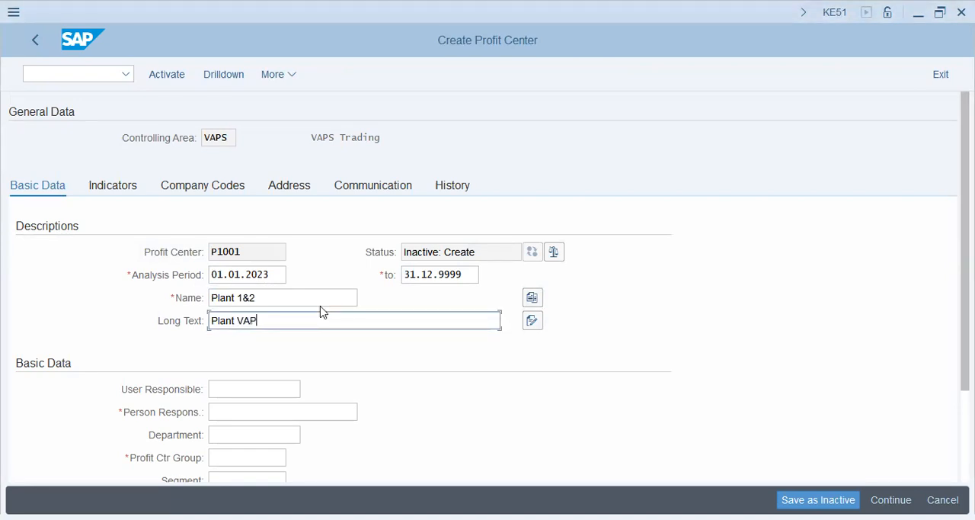
type("1 & VAP2")
Enter the person responsible and assign profit center group VAPS_HIER to profit center P1001.
key("Tab")
key("Tab")
key("Tab")
key("Tab")
key("shift+Tab")
key("Tab")
key("shift+Tab")
type("Jim")
key("Tab")
key("Tab")
left_click(294, 460)
scroll(343, 393, "down", 3)
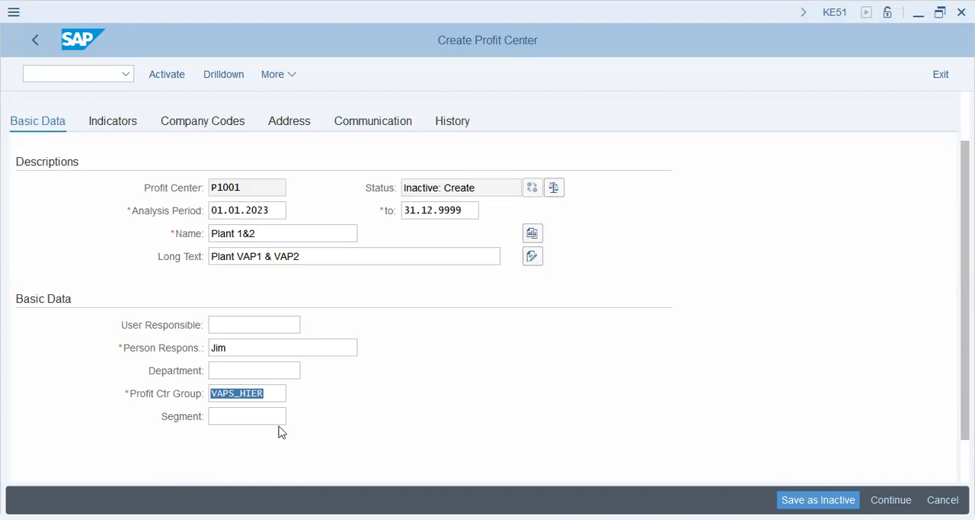
Enter vasu as the segment of profit center P1001.
key("Tab")
type("vasu")
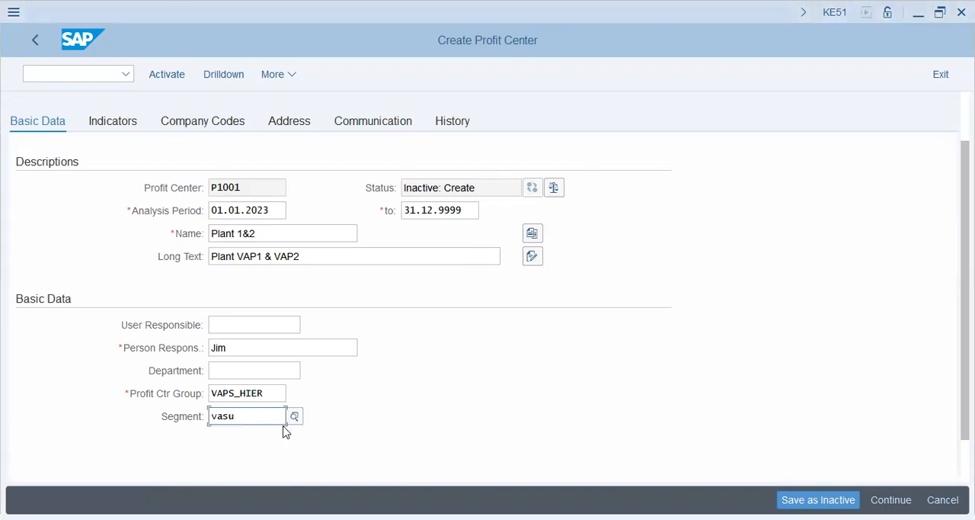
key("alt+Tab")
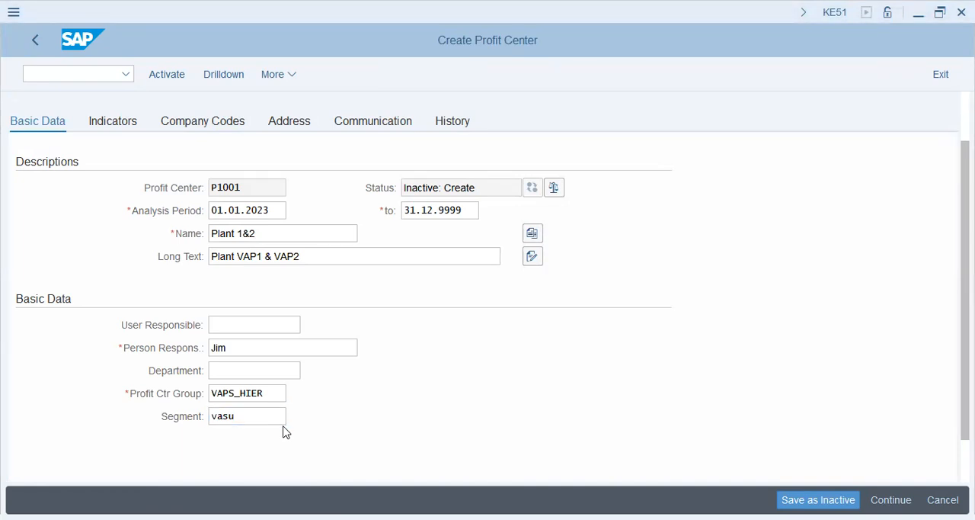
Replace the last two characters of profit center P1001's segment entry vasu with p.
left_click(257, 415)
key("BackSpace")
key("BackSpace")
type("p")
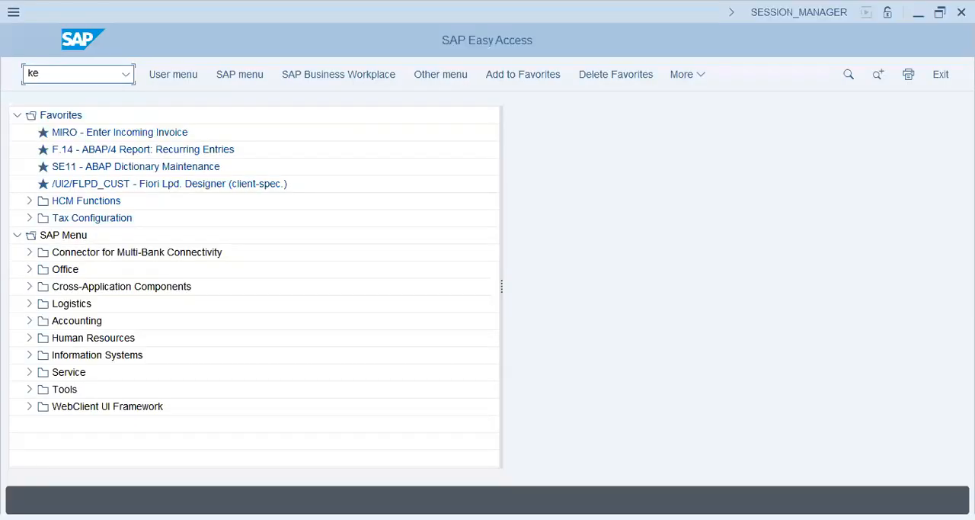
Reopen transaction KE51 and try to create profit center P1001 in controlling area LAP9.
type("51")
key("BackSpace")
key("BackSpace")
type("51")
key("Return")
left_click(251, 163)
left_click(232, 183)
key("Return")
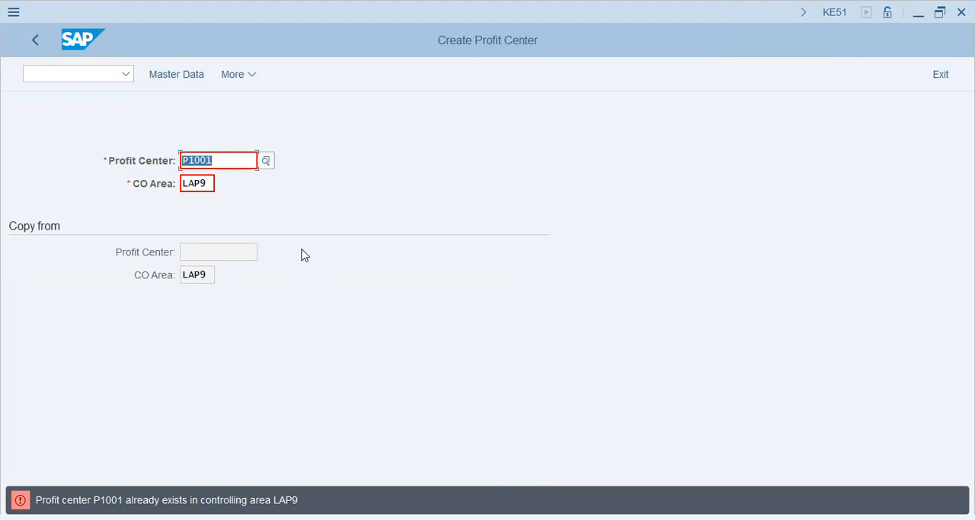
Set the active controlling area to vaps using transaction OKKS.
left_click(102, 78)
type("/n")
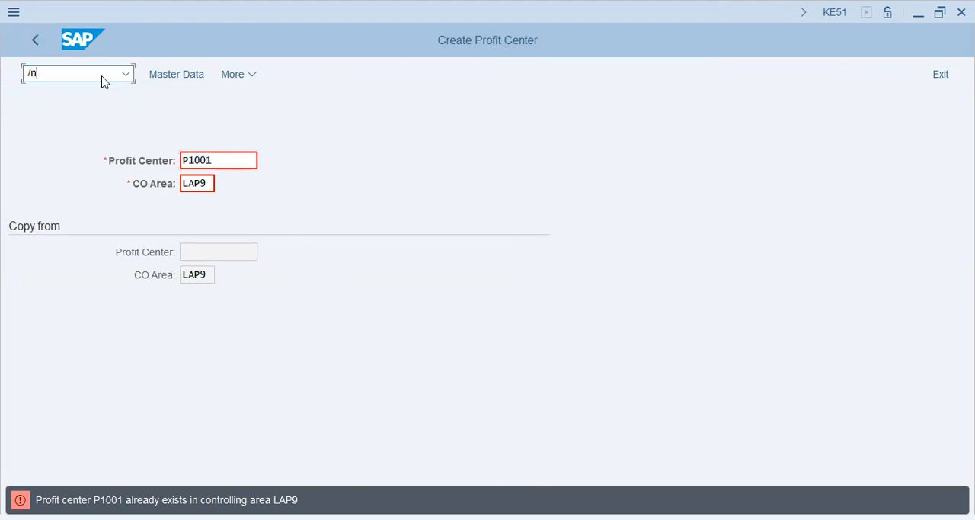
type("ke51")
key("Return")
type("va")
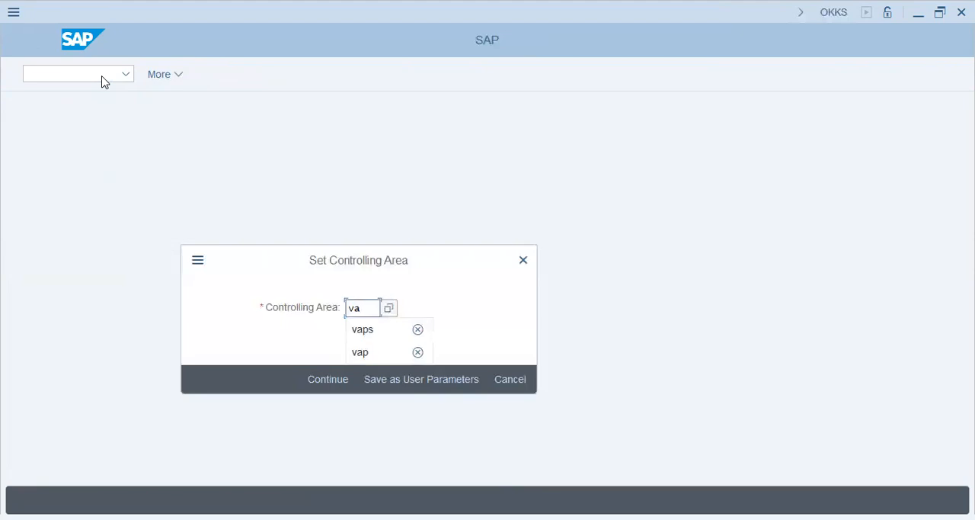
type("ps")
key("Return")
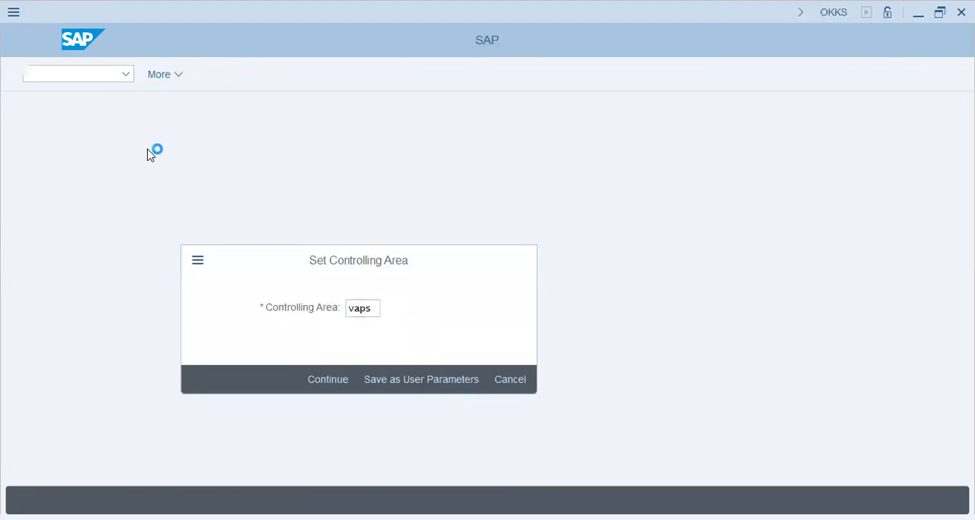
Start transaction KE51 and open the master data for new profit center P1001 in controlling area VAPS.
type("ke51")
key("Return")
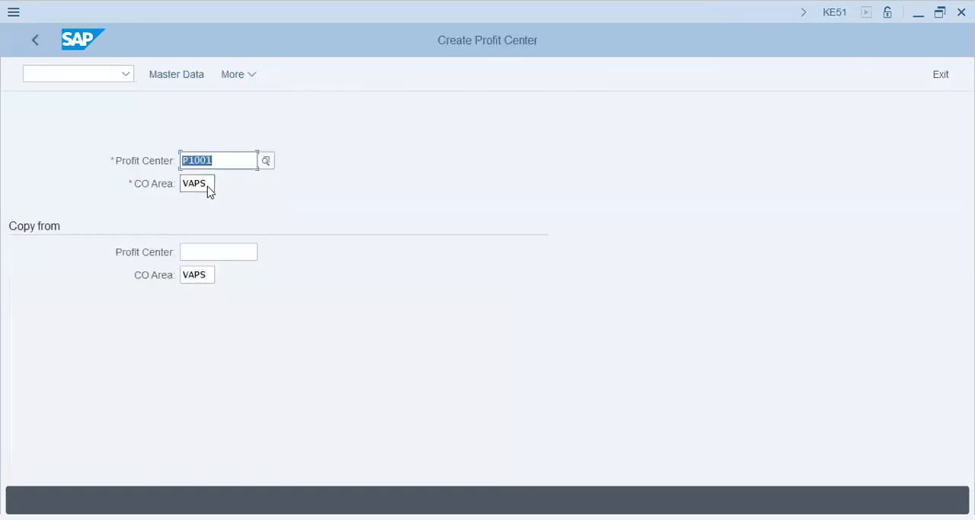
left_click(177, 74)
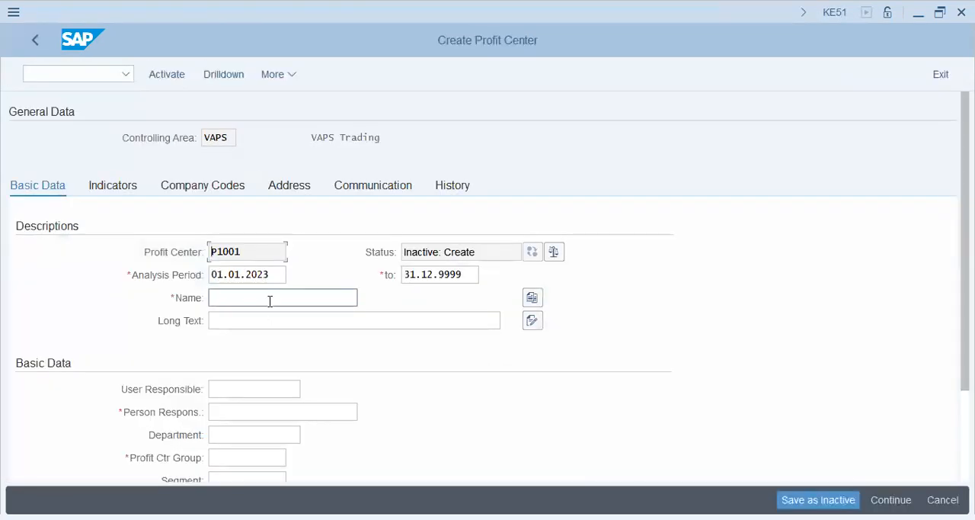
Name profit center P1001 "Plant 1&2" and enter "Plant VAP1 & VAP2" as its long text.
left_click(269, 299)
left_click(271, 316)
left_click(271, 315)
left_click(274, 342)
Fill in the person responsible and set the profit center group of P1001 to VAPS_HIER.
left_click(245, 416)
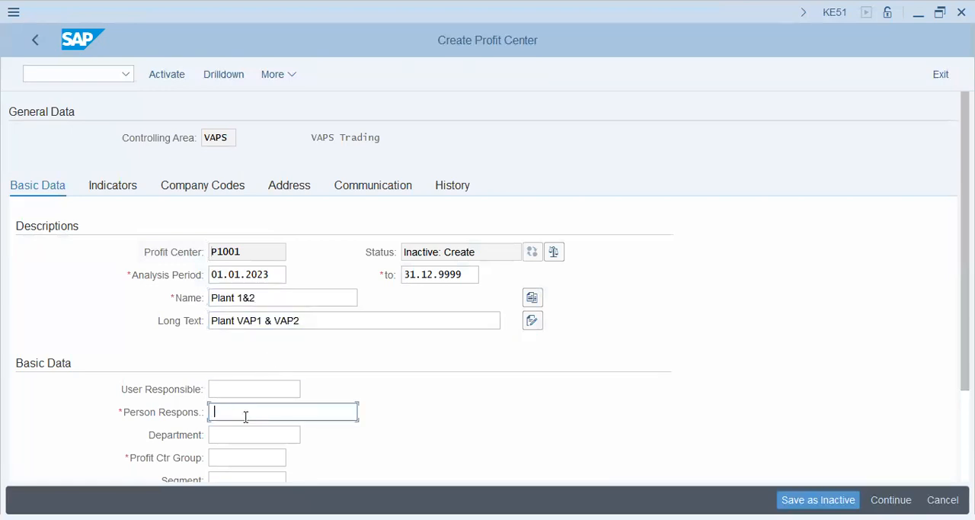
left_click(242, 430)
scroll(236, 450, "down", 1)
left_click(241, 403)
left_click(252, 423)
left_click_drag(261, 404, 68, 396)
key("BackSpace")
left_click(294, 406)
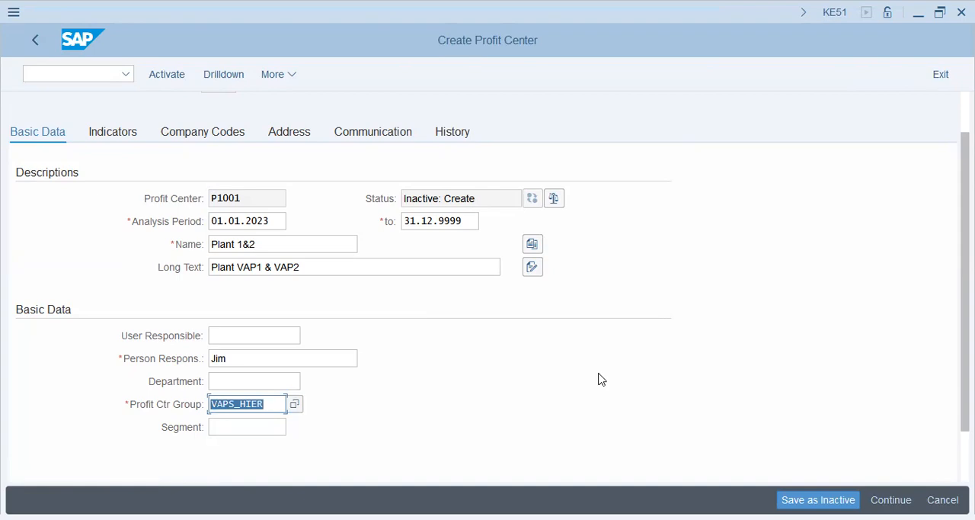
Assign segment VAPP to profit center P1001 and activate the profit center.
key("alt+Tab")
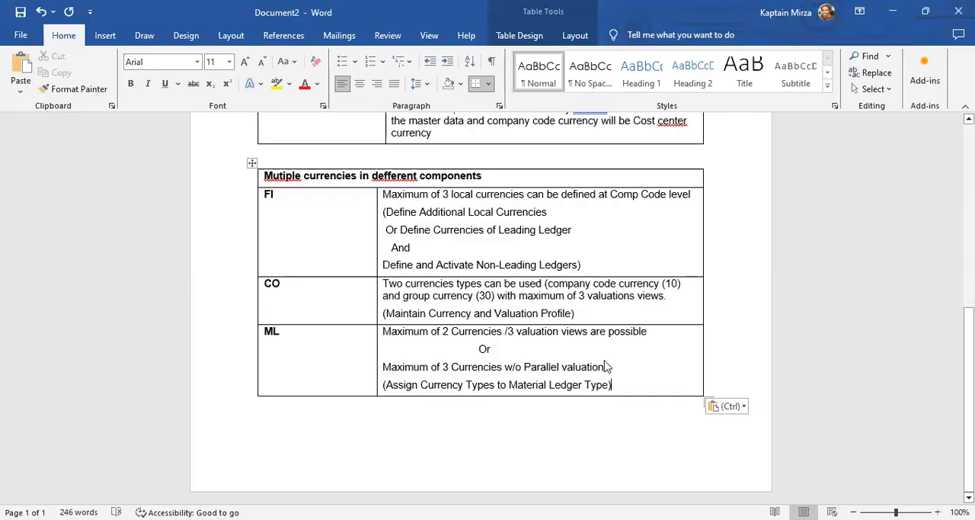
key("alt+Tab")
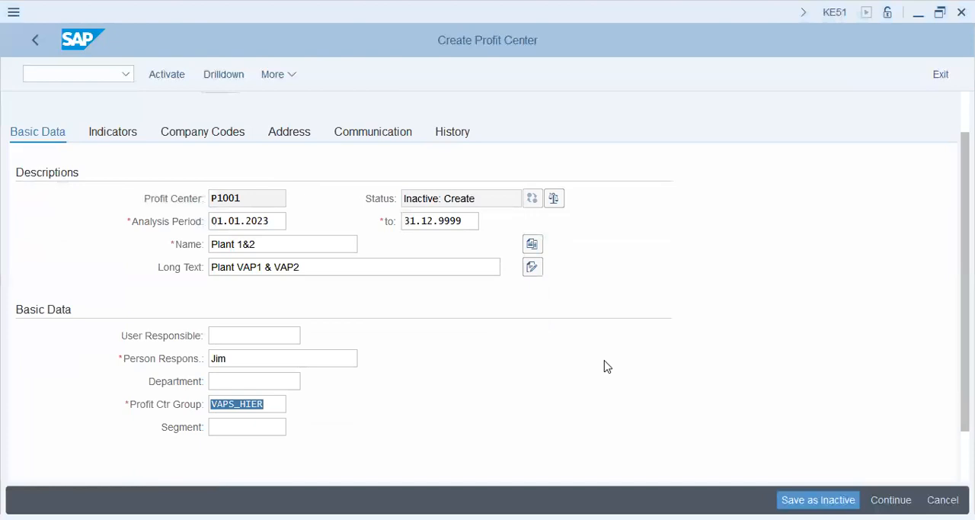
left_click(252, 430)
type("vapp")
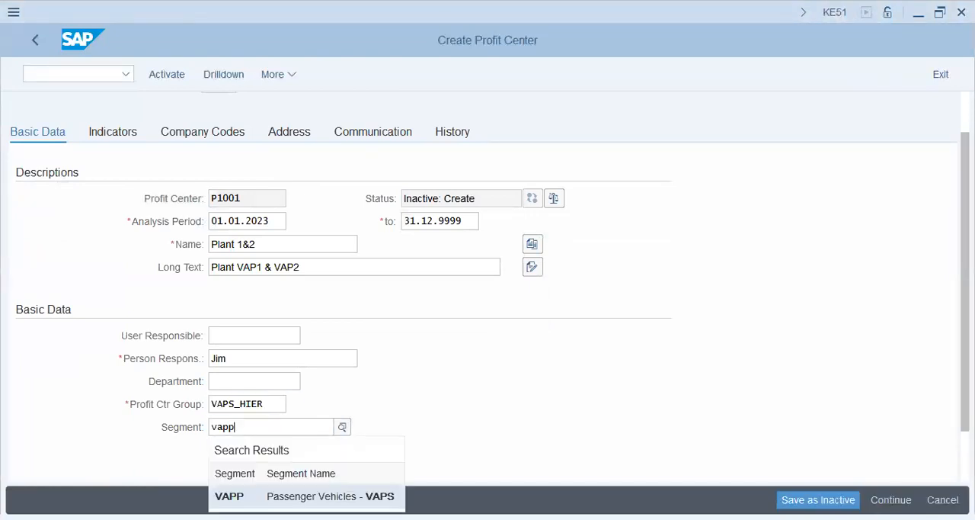
key("Return")
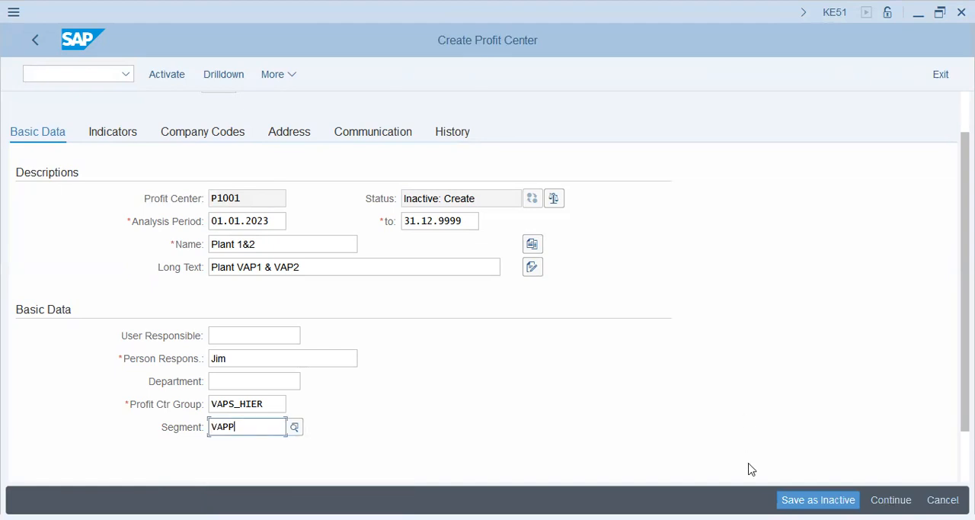
left_click(167, 75)
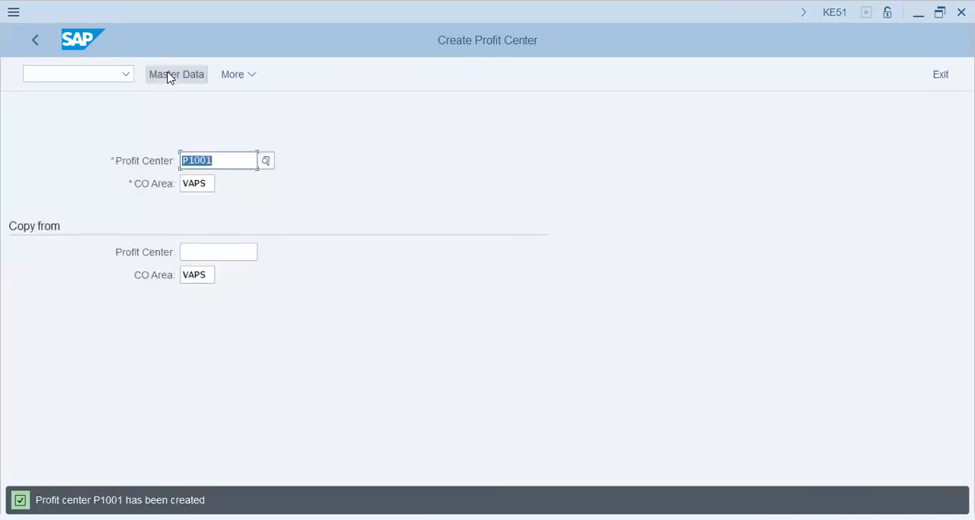
Start creating profit center P1002 in controlling area VAPS, using P1001 as the copy template.
key("alt+Tab")
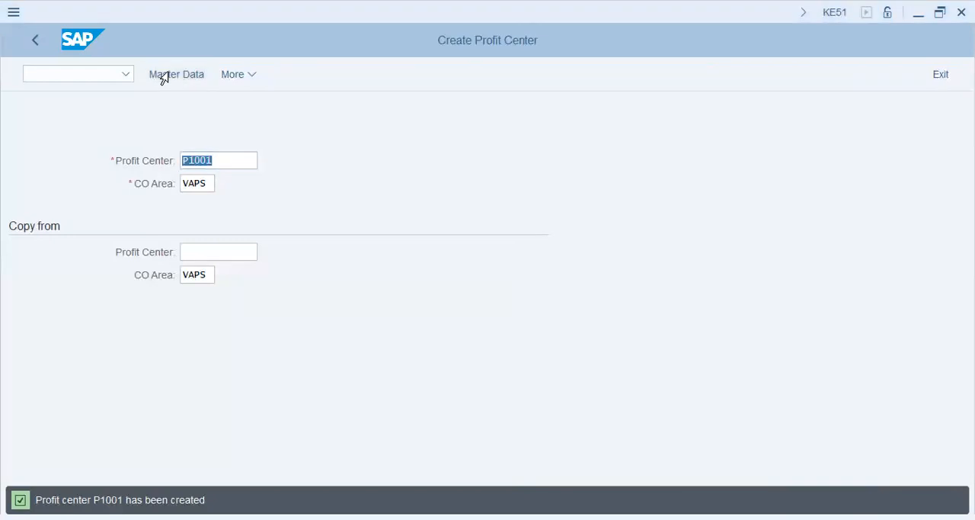
left_click(231, 189)
key("shift+Left")
key("shift+Left")
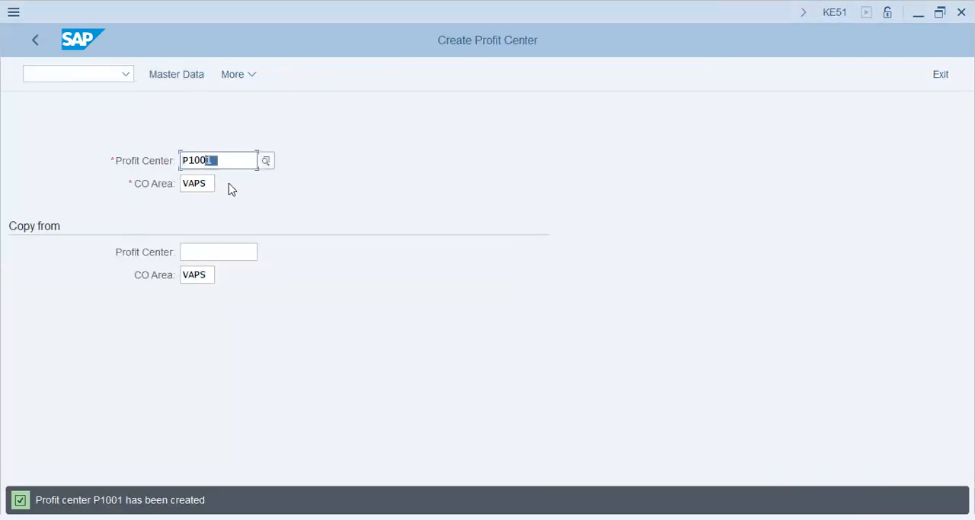
type("2")
key("Tab")
type("p1001")
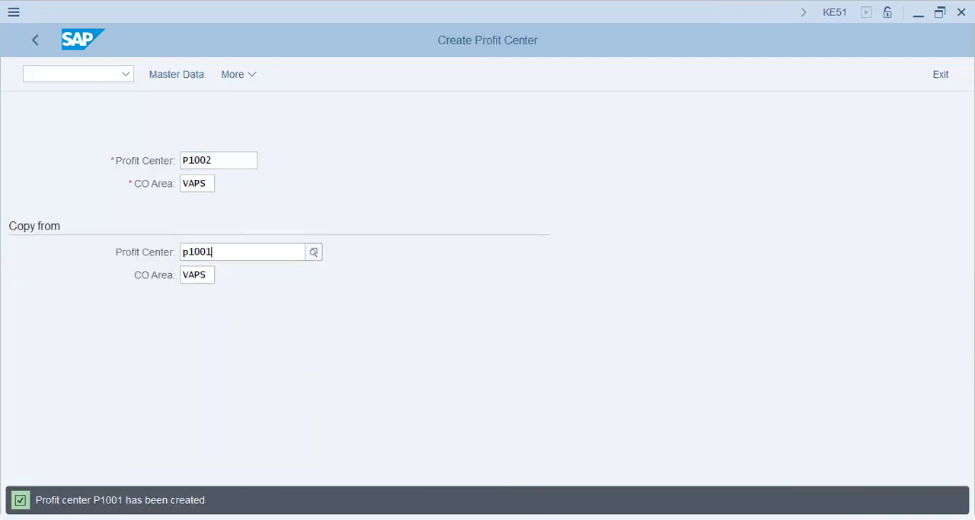
left_click(180, 76)
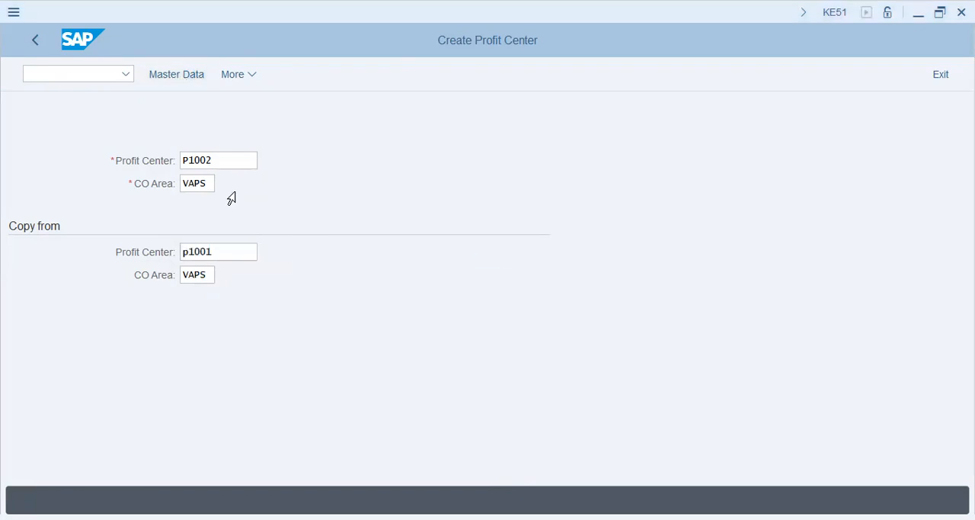
left_click(183, 74)
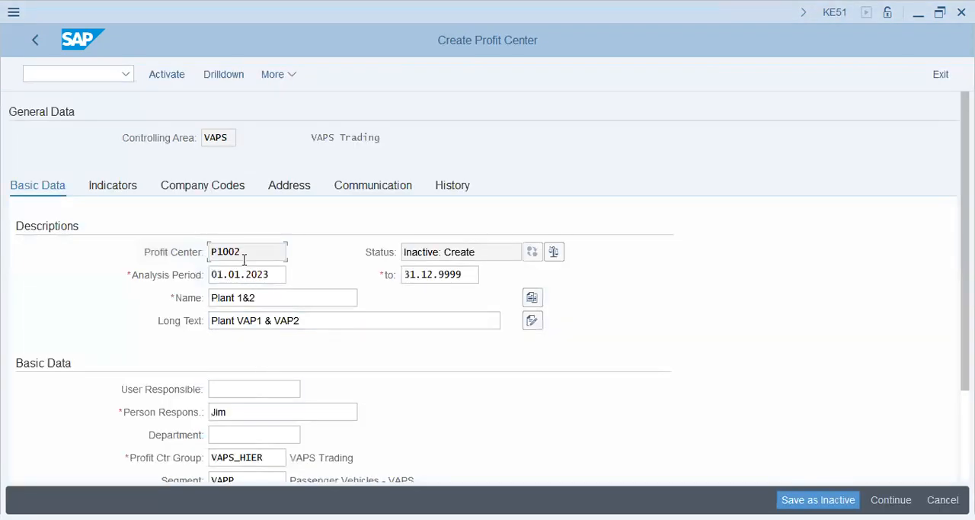
Rename the copied profit center P1002 "Plant 3" and change its long text to "Plant VAP3".
left_click(275, 297)
key("shift+Left")
key("shift+Left")
key("shift+Left")
type("3")
key("Tab")
key("shift+Right")
key("shift+Right")
key("shift+Right")
key("shift+Right")
key("shift+Right")
key("shift+Right")
key("shift+Right")
key("shift+Right")
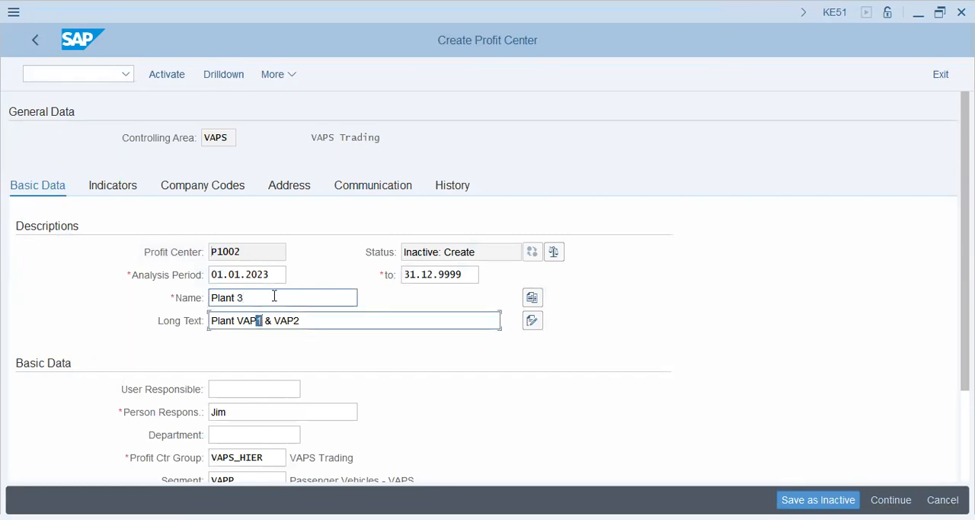
type("3")
Change the segment of profit center P1002 to VASU and activate the profit center.
key("Tab")
key("Tab")
key("Tab")
key("Tab")
key("Tab")
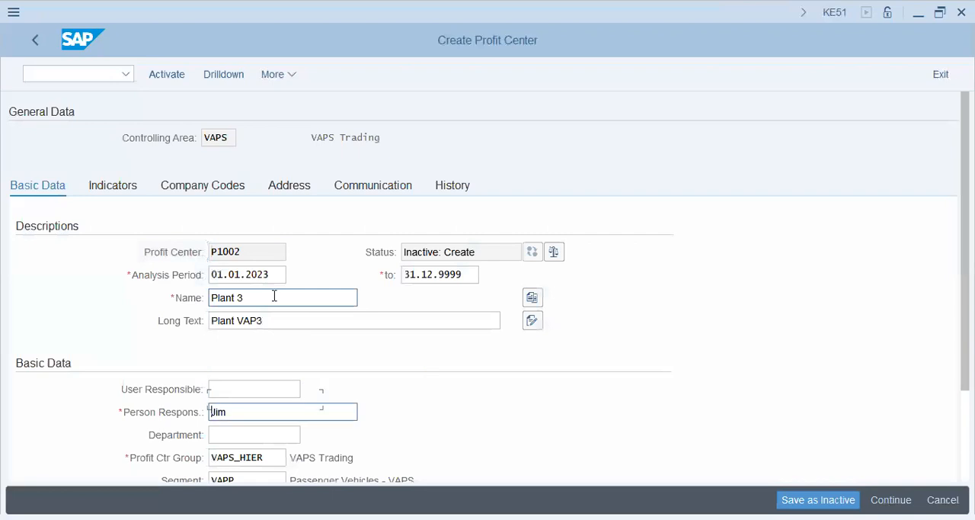
key("End")
key("shift+Left")
key("shift+Left")
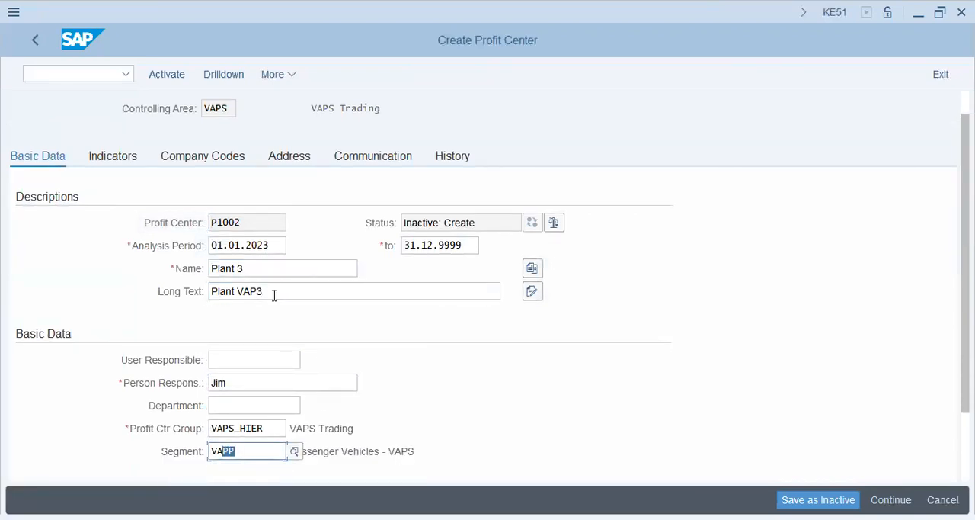
type("SU")
key("Return")
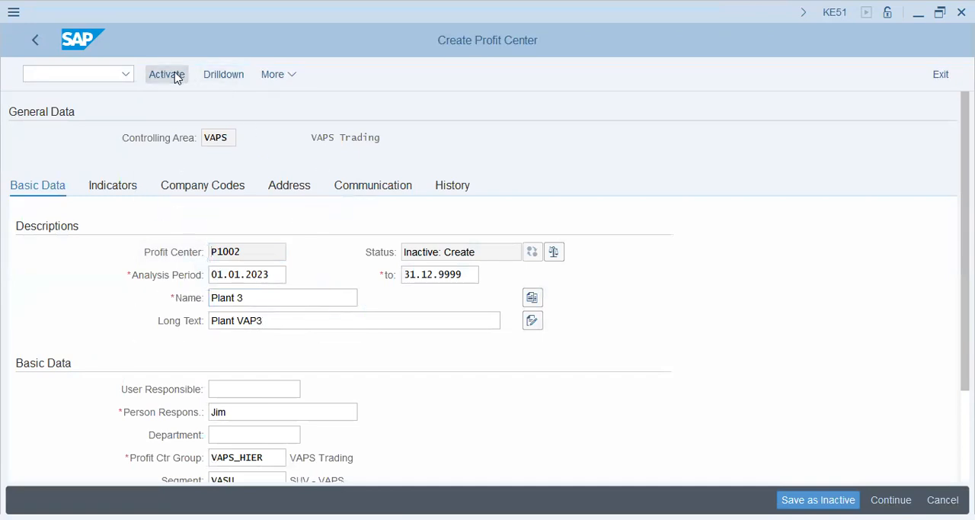
left_click(177, 75)
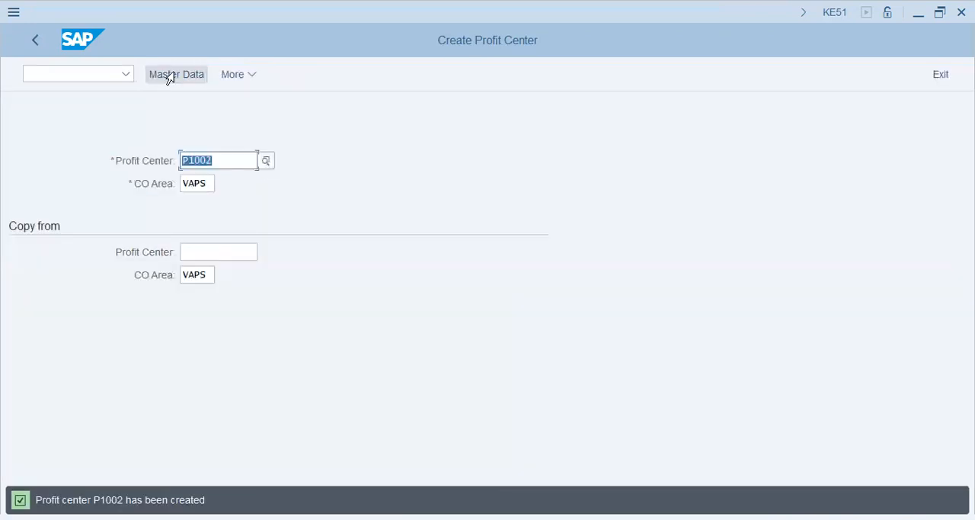
Switch to the Word document and paste the cost centre, profit centre and cost element notes on a new page after the currency tables.
key("alt+Tab")
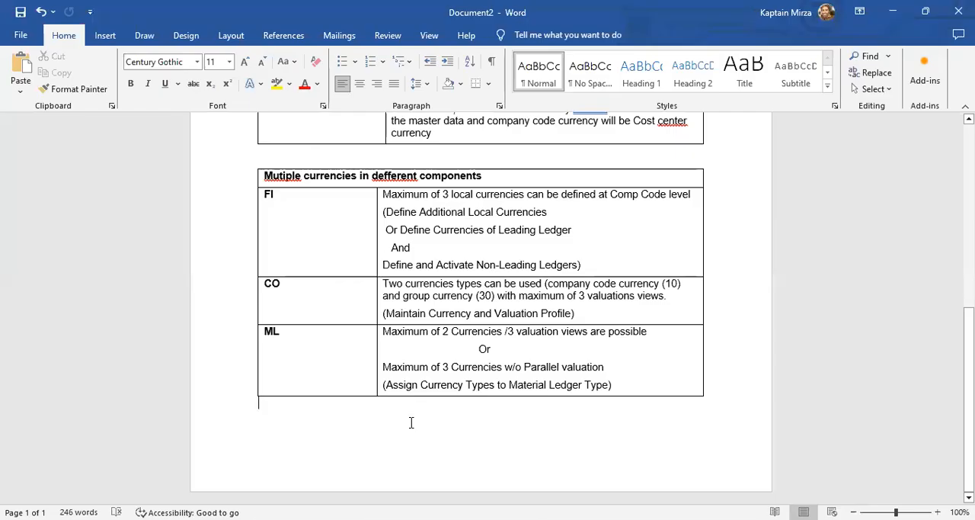
scroll(409, 423, "down", 3)
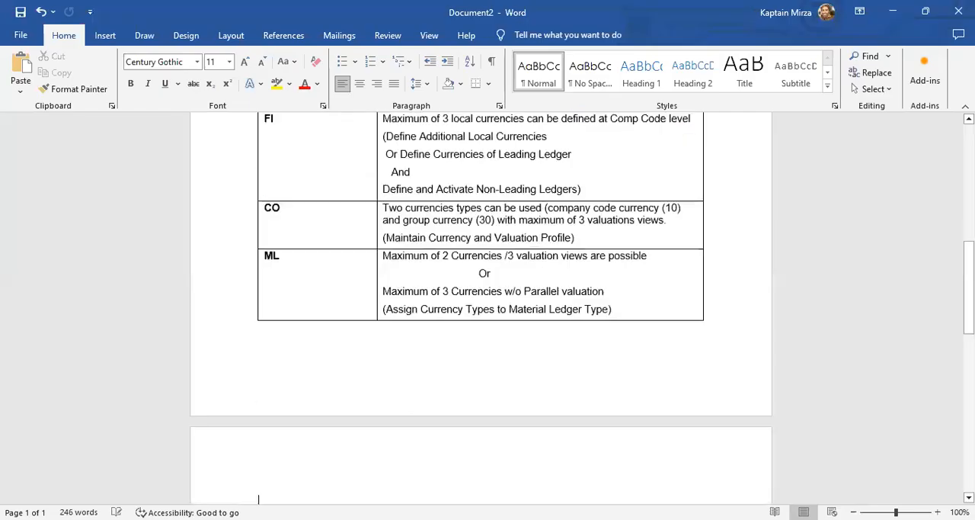
scroll(409, 425, "up", 15)
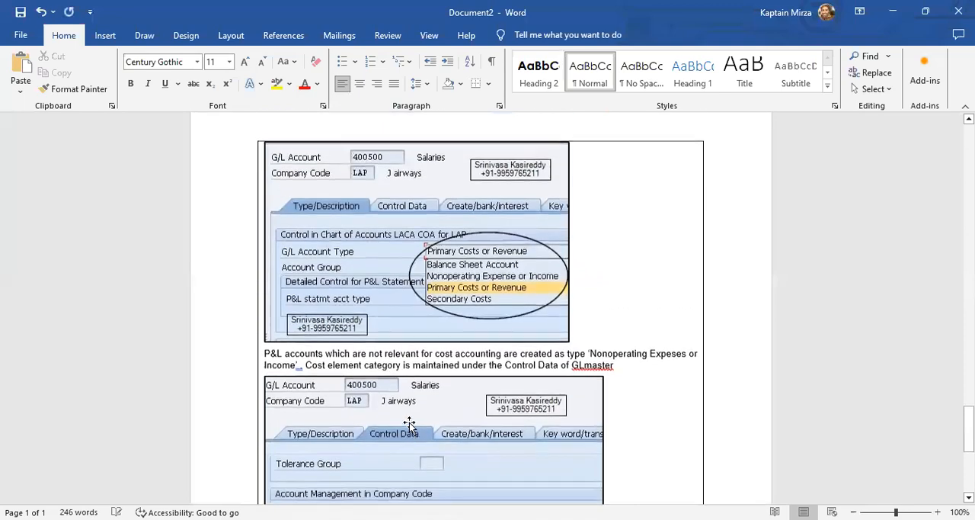
Look through the Word notes for the table comparing Cost Centre and Profit Centre.
scroll(409, 424, "down", 3)
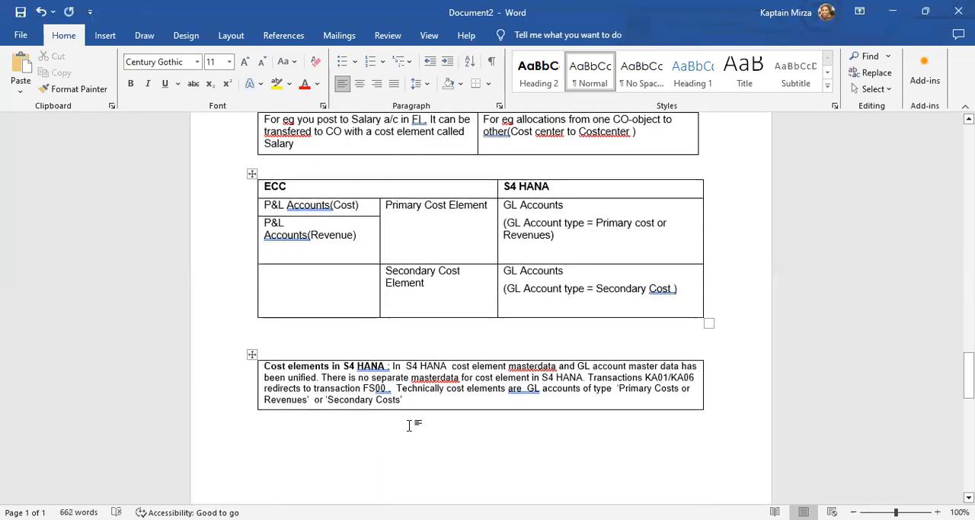
scroll(409, 425, "up", 10)
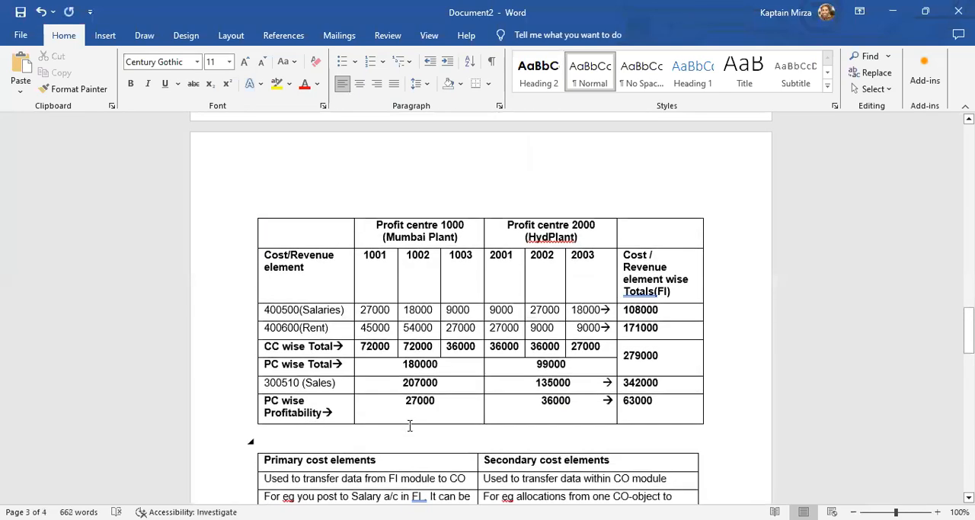
scroll(409, 428, "up", 20)
scroll(409, 428, "up", 1)
scroll(409, 428, "down", 15)
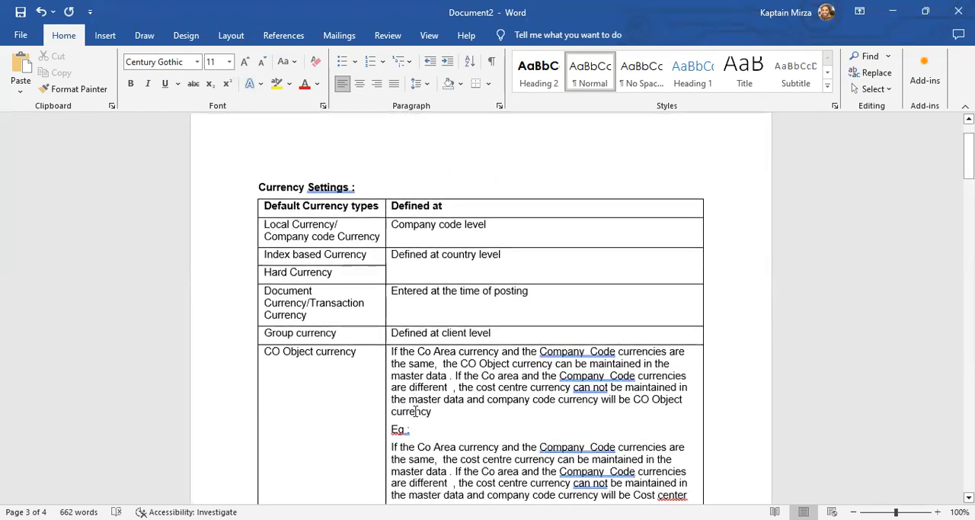
scroll(415, 411, "down", 2)
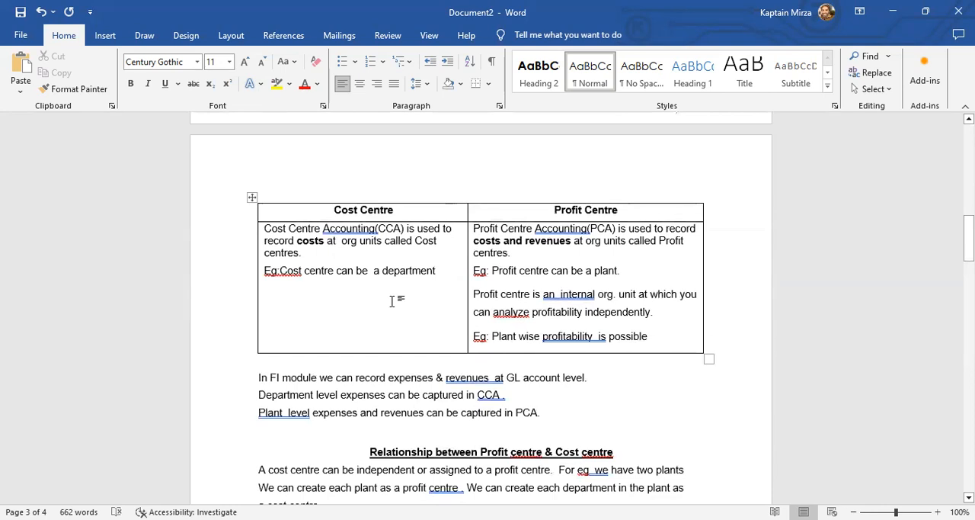
Examine the cost centre and profit centre examples and the profitability explanation in the comparison table.
left_click(394, 286)
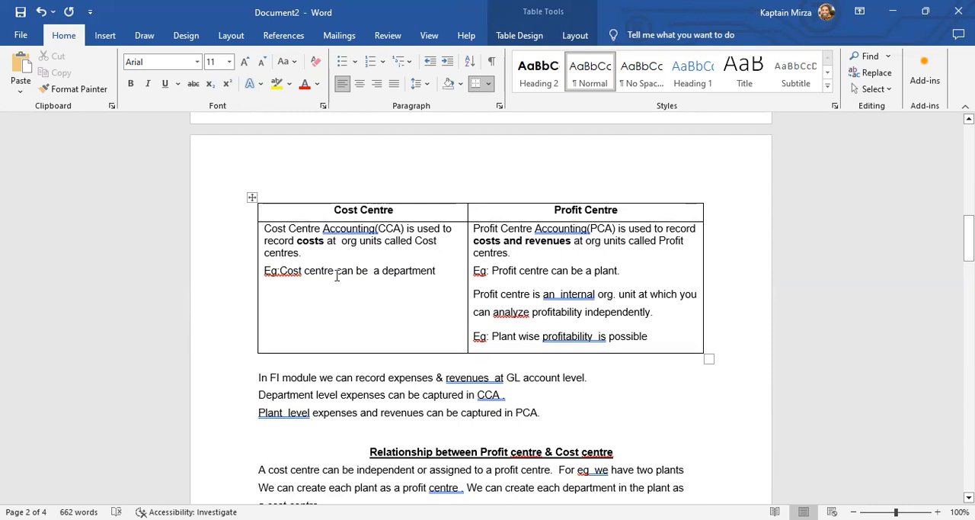
left_click_drag(281, 272, 423, 273)
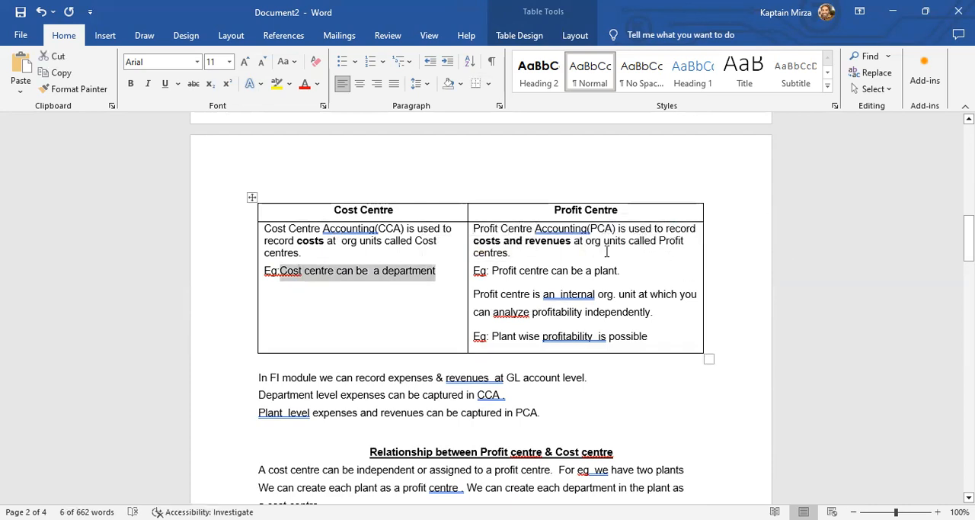
left_click(617, 241)
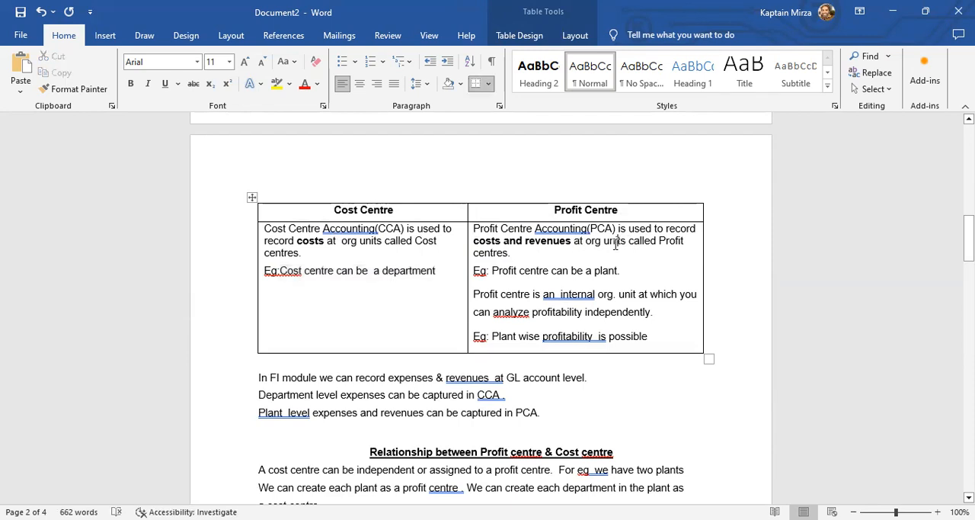
left_click_drag(552, 271, 617, 272)
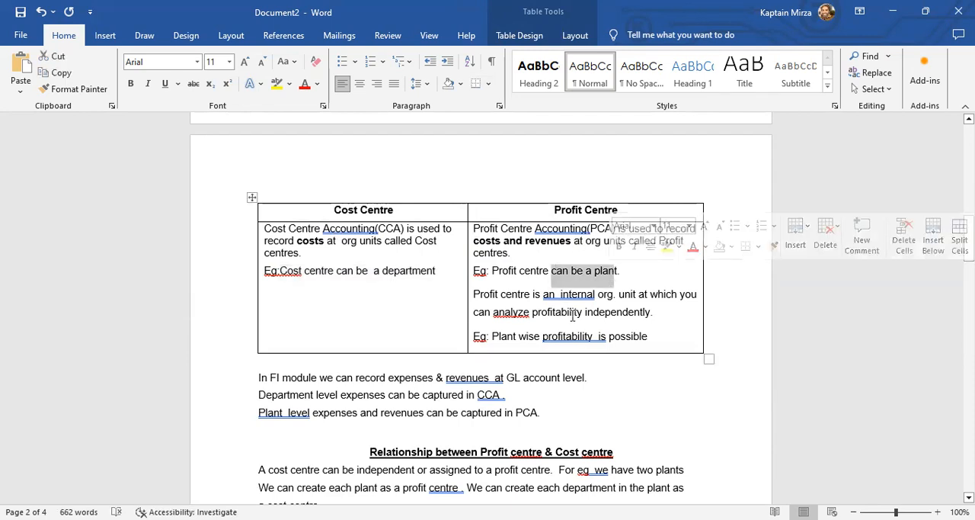
left_click(495, 298)
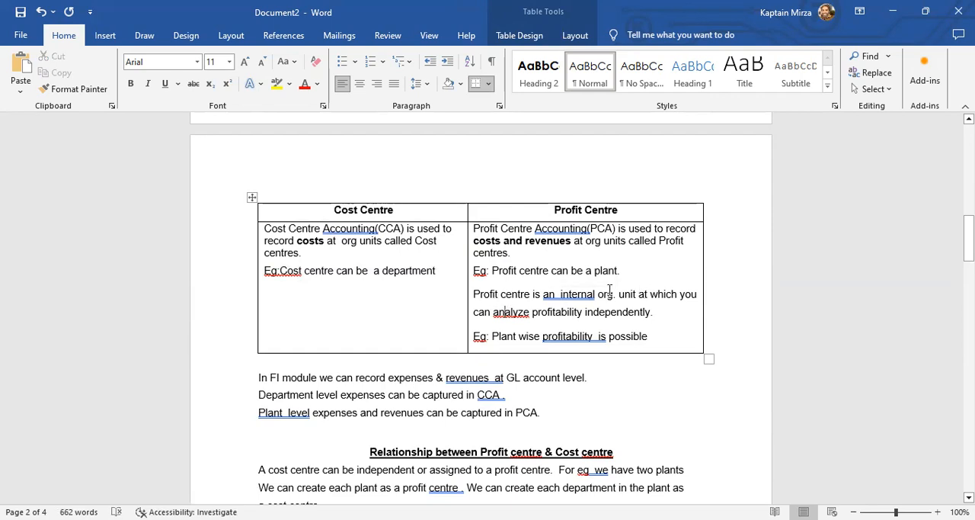
Examine the profitability example and the notes below the comparison table on recording expenses and revenues in FI, CCA and PCA.
left_click(558, 316)
scroll(583, 328, "down", 4)
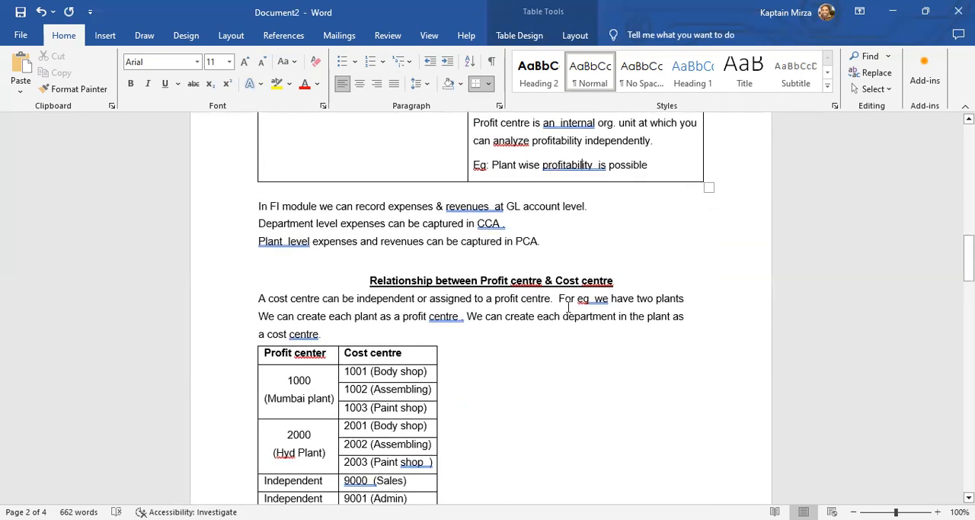
left_click(530, 207)
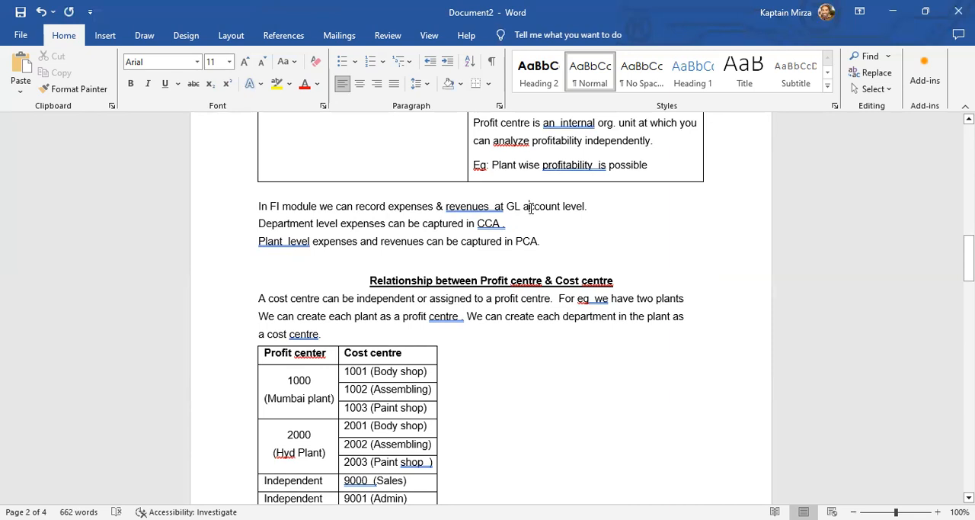
left_click_drag(334, 223, 521, 222)
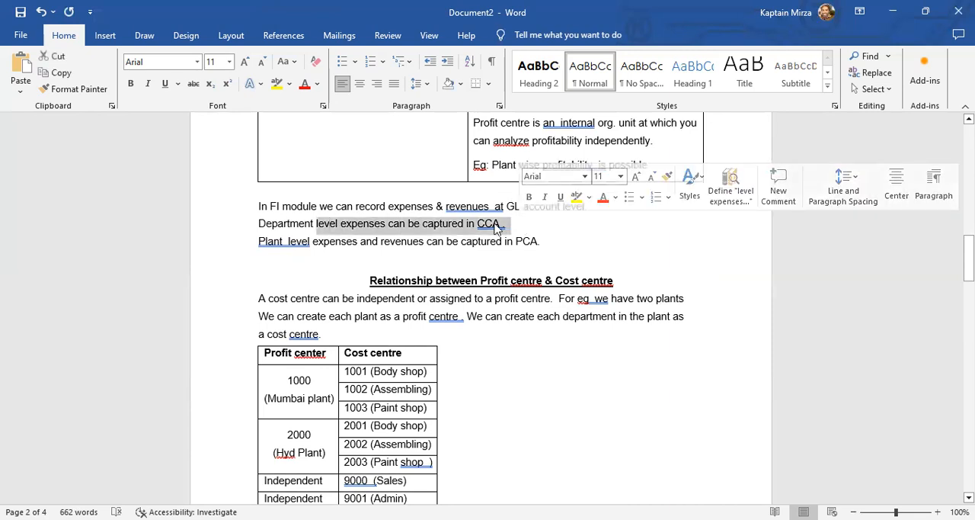
left_click(498, 223)
left_click_drag(470, 243, 557, 243)
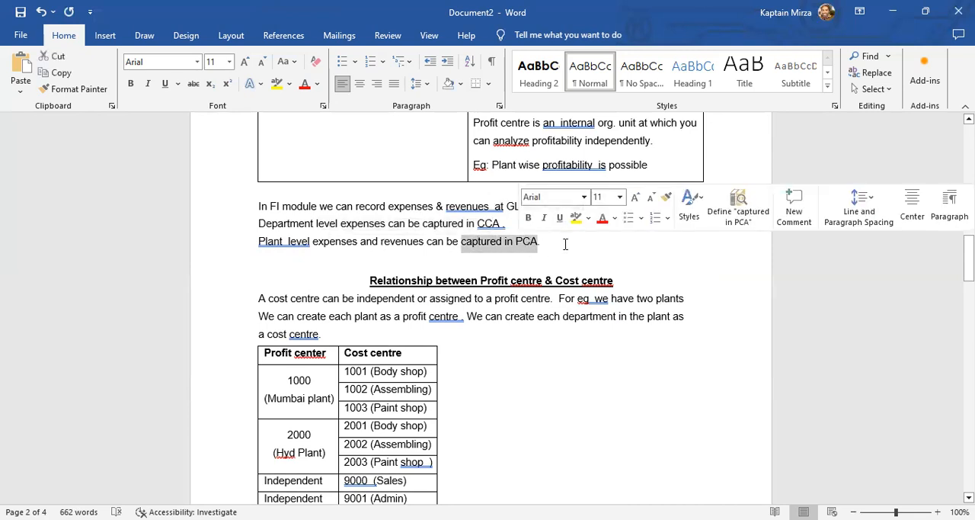
left_click(538, 242)
Read the explanation of the relationship between profit centre and cost centre, using plants and departments as the example.
scroll(436, 294, "down", 3)
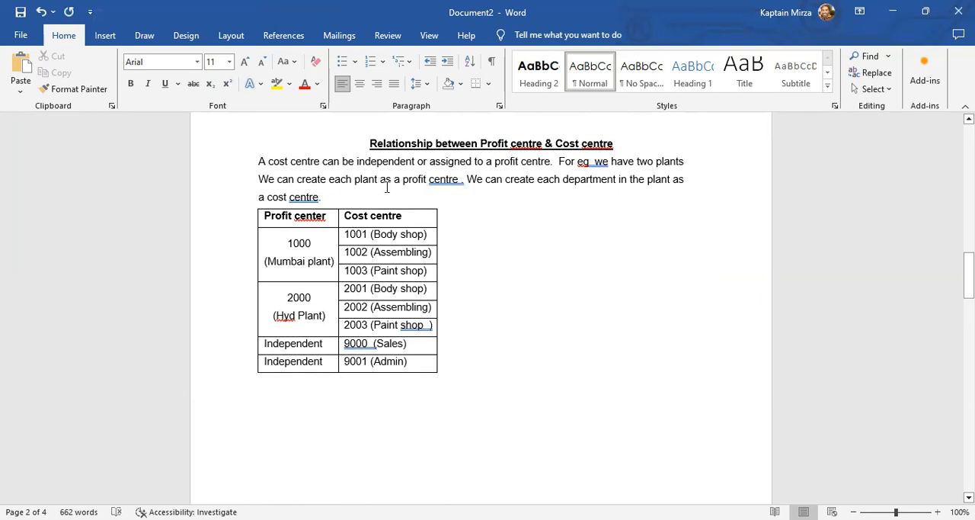
left_click(455, 179)
left_click_drag(467, 182, 686, 184)
left_click(321, 196)
Examine the table mapping cost centres to the Mumbai and Hyd plant profit centres, including the independent Sales and Admin cost centres.
left_click(311, 244)
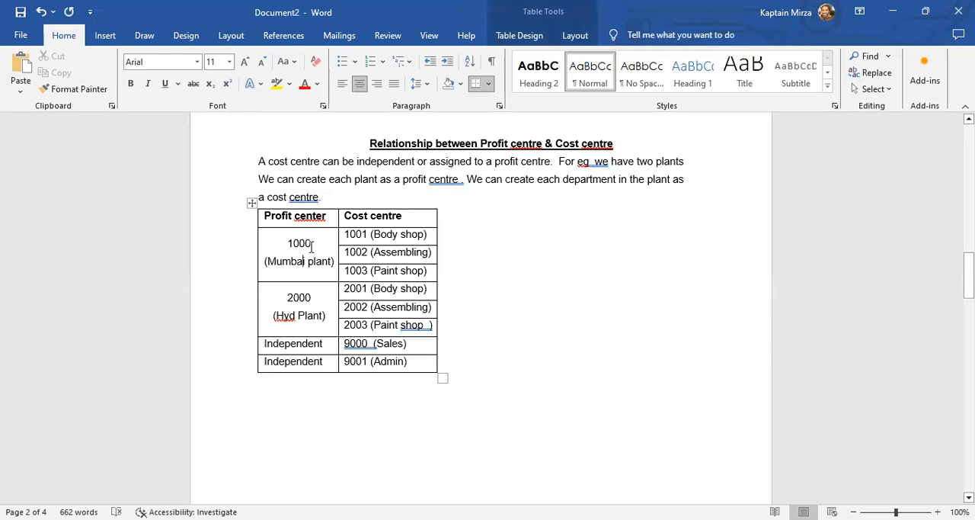
double_click(313, 241)
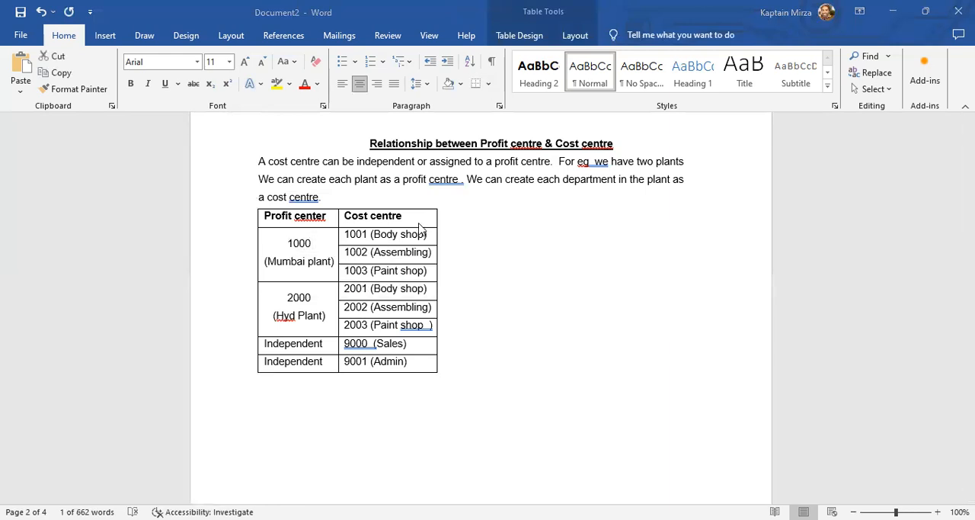
left_click(309, 297)
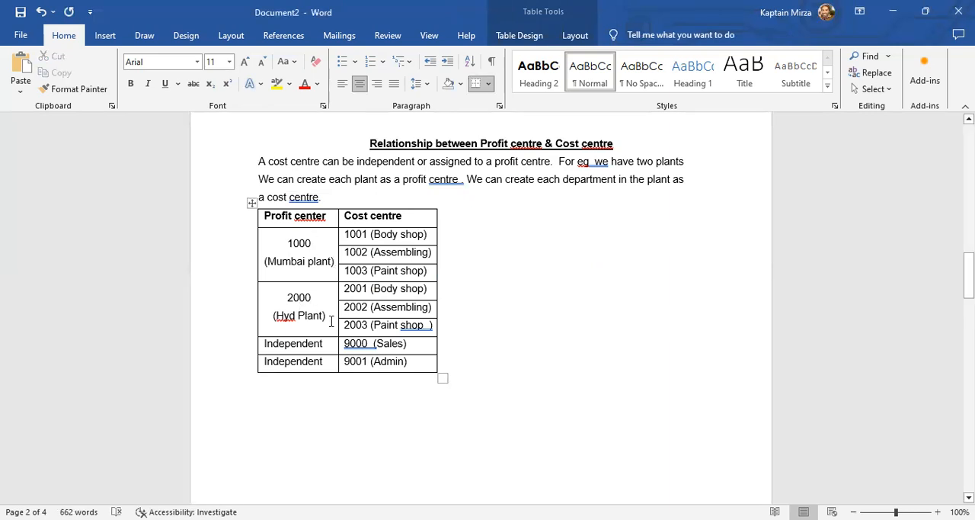
left_click_drag(345, 233, 401, 277)
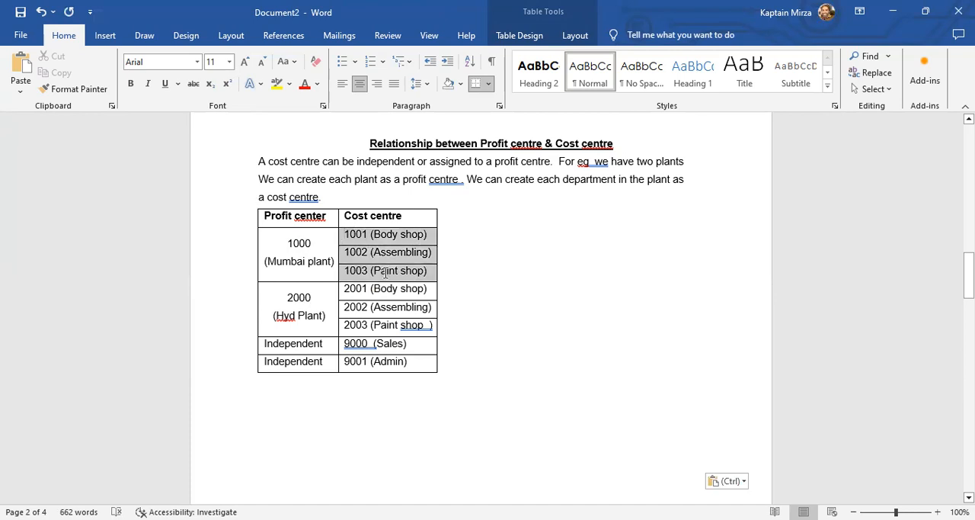
left_click(399, 276)
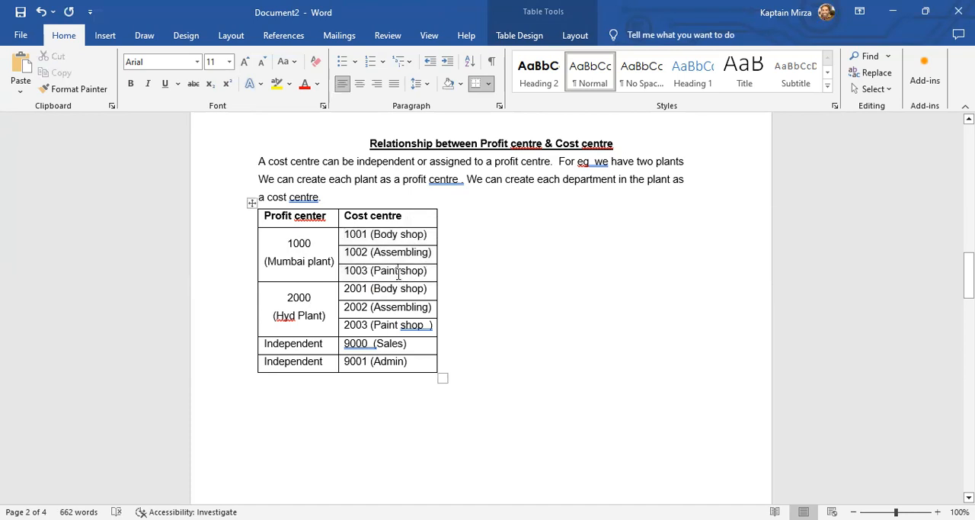
left_click(319, 347)
left_click(321, 363)
left_click(371, 344)
left_click(365, 361)
scroll(366, 360, "down", 5)
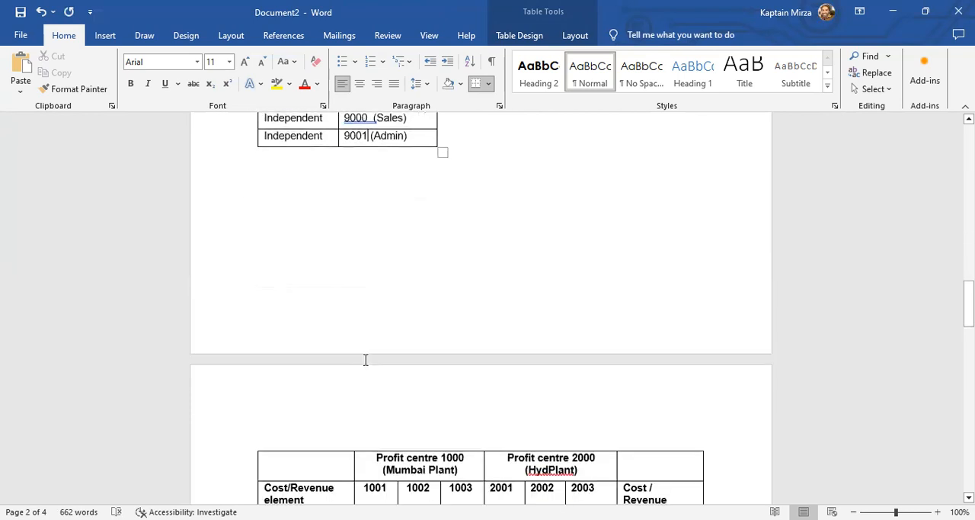
scroll(366, 360, "up", 3)
Examine the cost and revenue element table for profit centres 1000 and 2000, including the salaries and rent rows and cost centre columns.
scroll(365, 359, "down", 6)
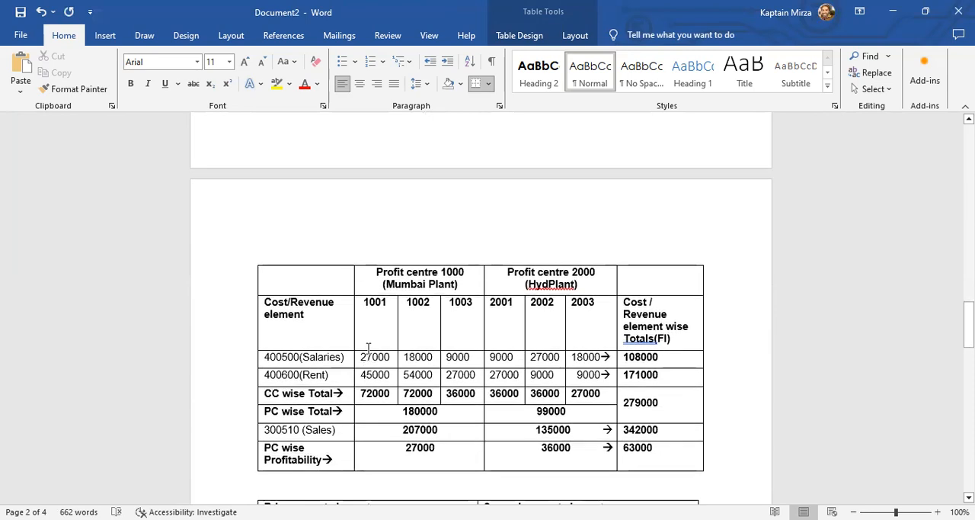
left_click(440, 283)
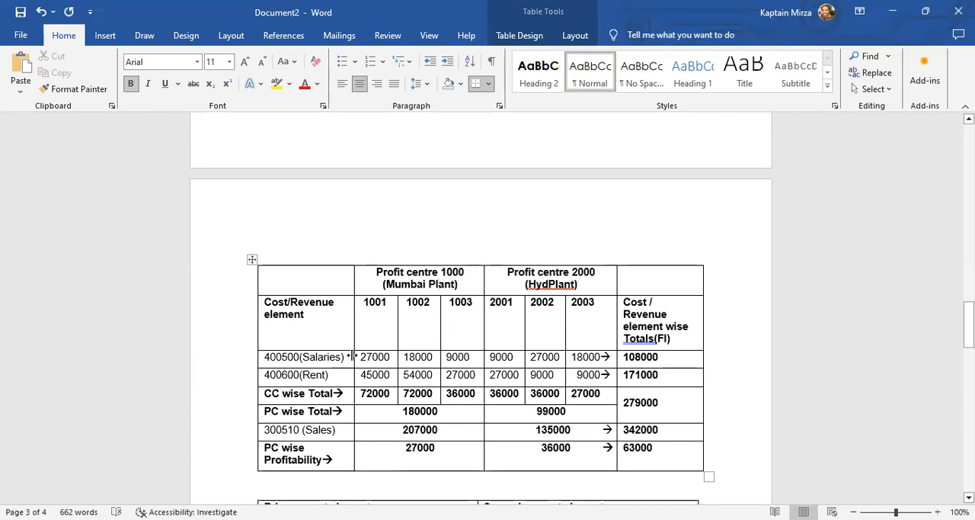
left_click(320, 364)
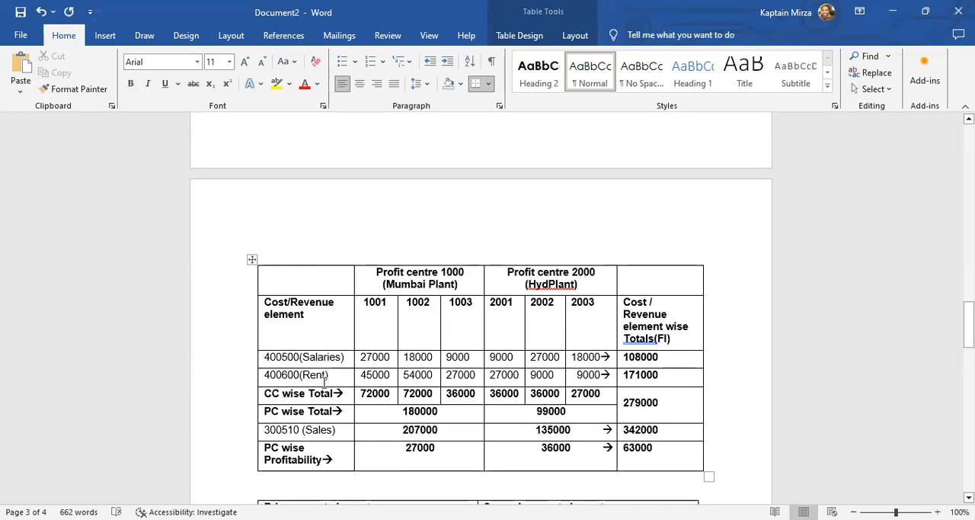
left_click(436, 308)
left_click(471, 308)
left_click(508, 303)
left_click(543, 307)
left_click(582, 308)
Examine the table comparing primary and secondary cost elements, including their data transfer purposes and examples.
scroll(503, 404, "down", 3)
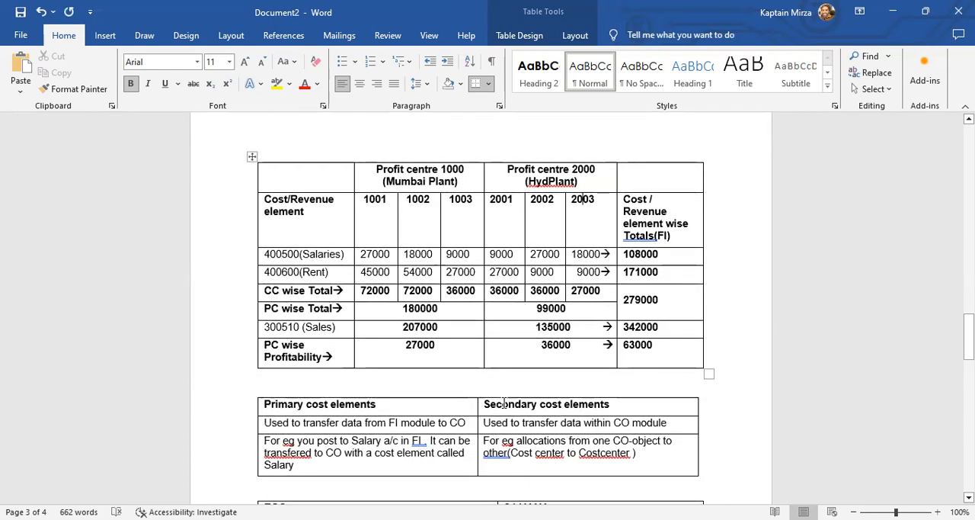
left_click(380, 421)
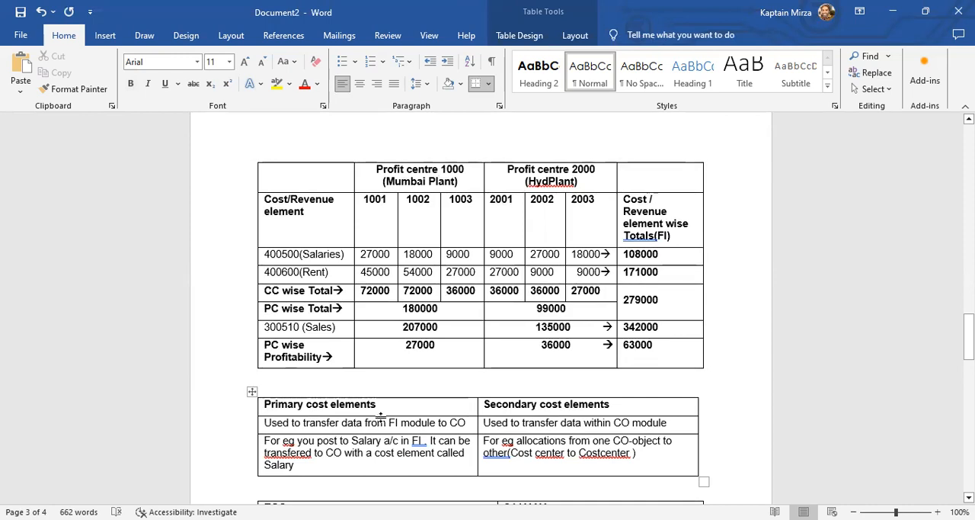
left_click(571, 407)
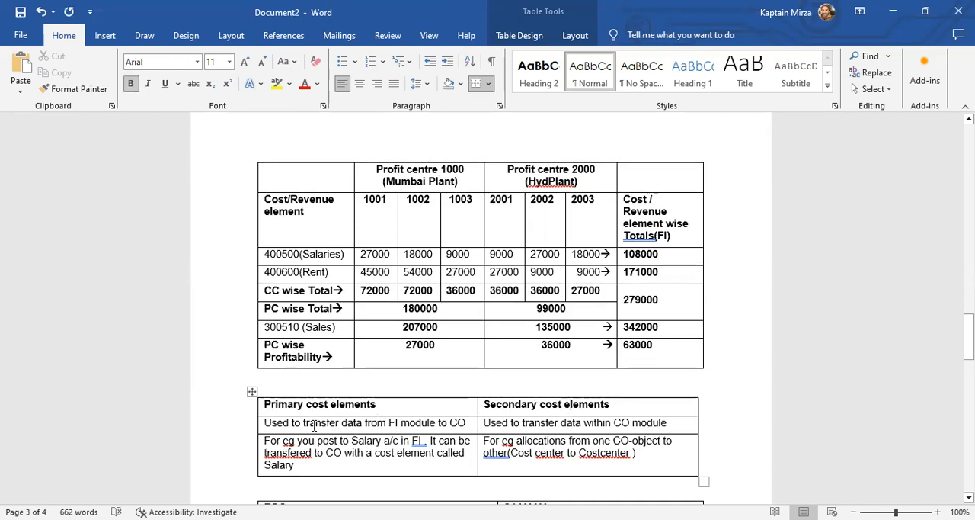
left_click_drag(285, 424, 347, 425)
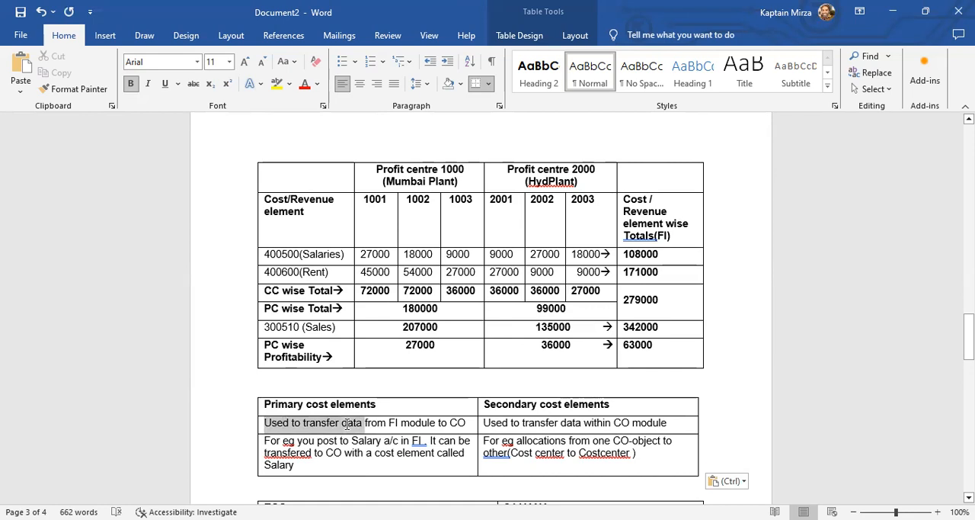
left_click(349, 427)
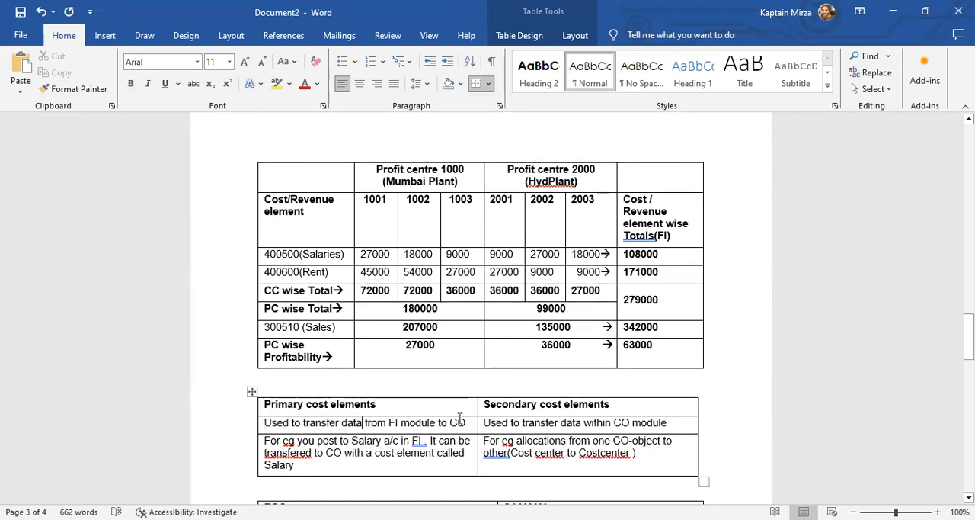
left_click(363, 405)
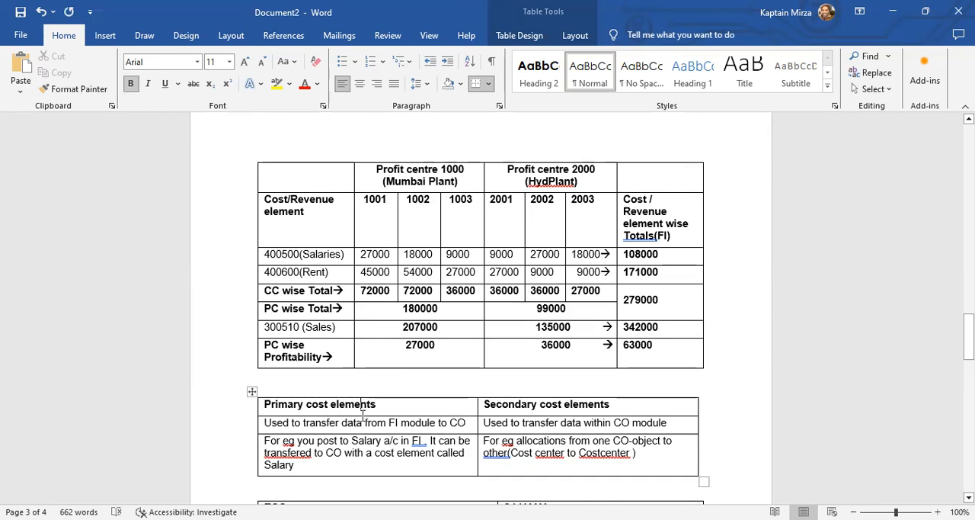
left_click_drag(389, 406, 308, 405)
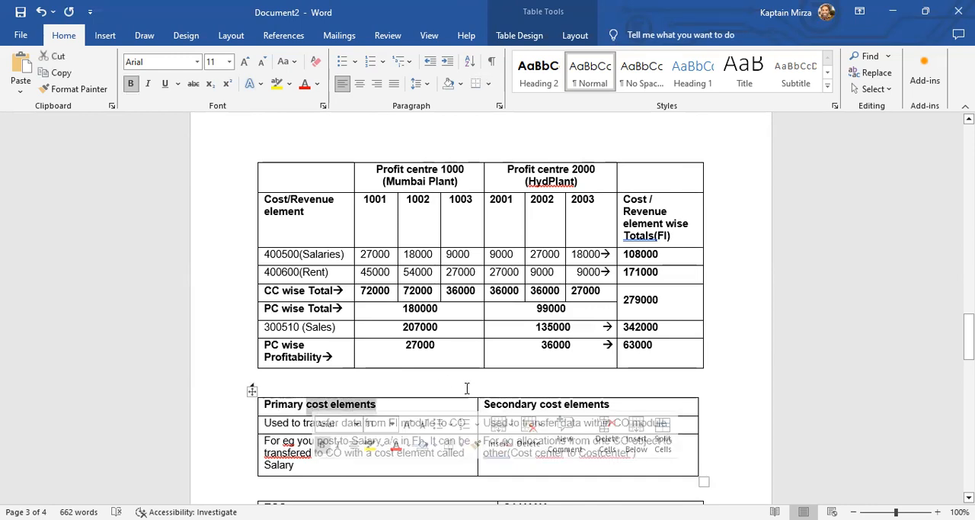
left_click_drag(627, 404, 541, 404)
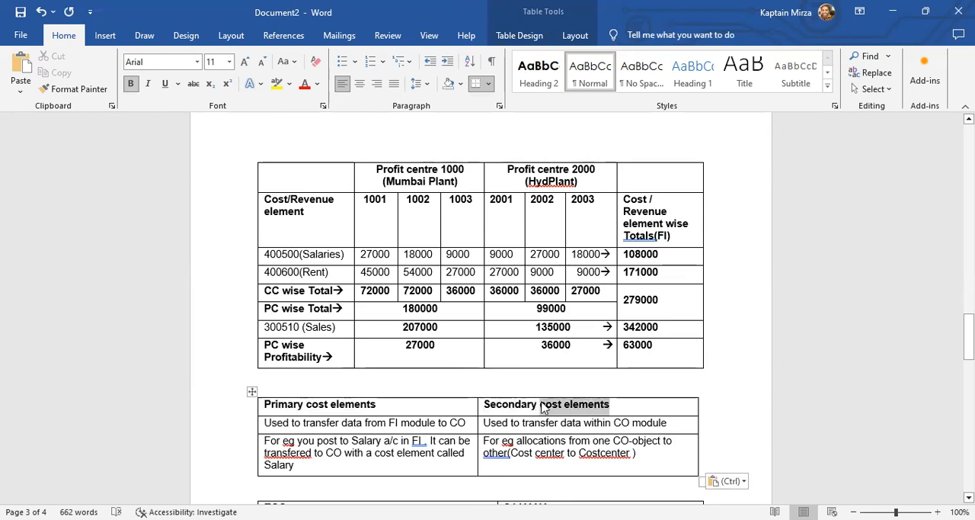
left_click(544, 395)
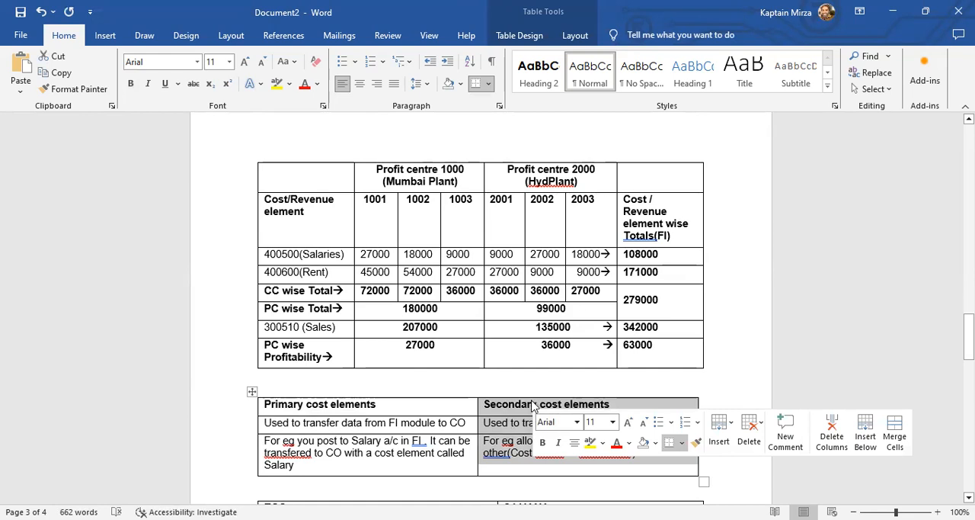
left_click(421, 440)
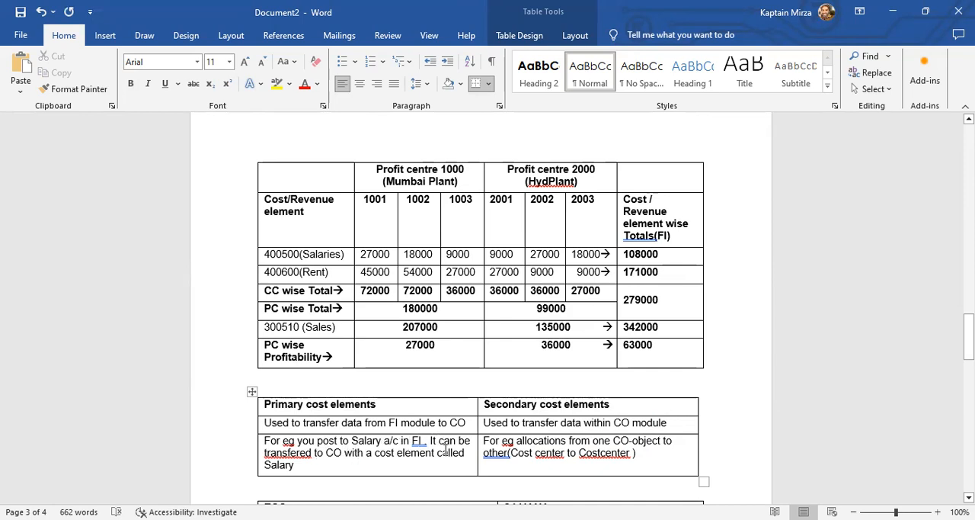
left_click(563, 439)
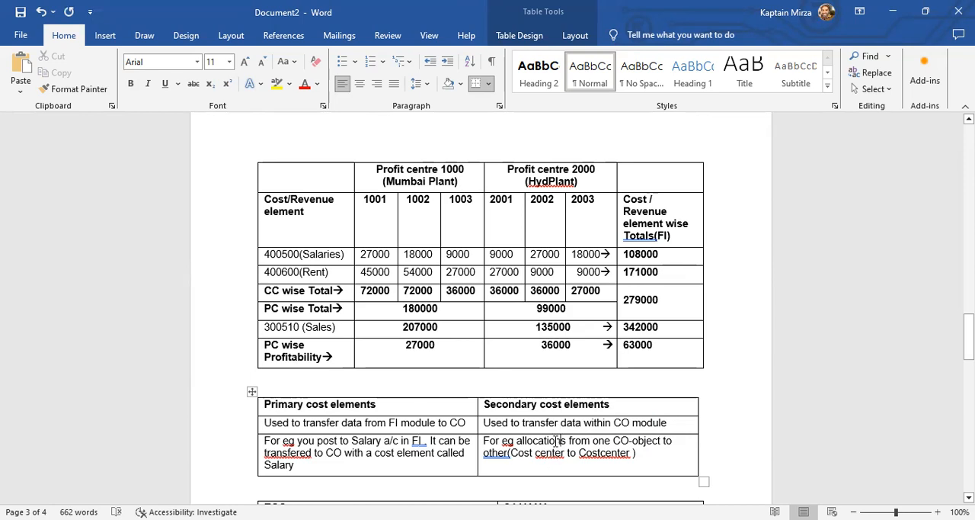
left_click(645, 441)
Examine the ECC and S4 HANA comparison for the GL account types of primary and secondary cost elements.
scroll(604, 436, "down", 3)
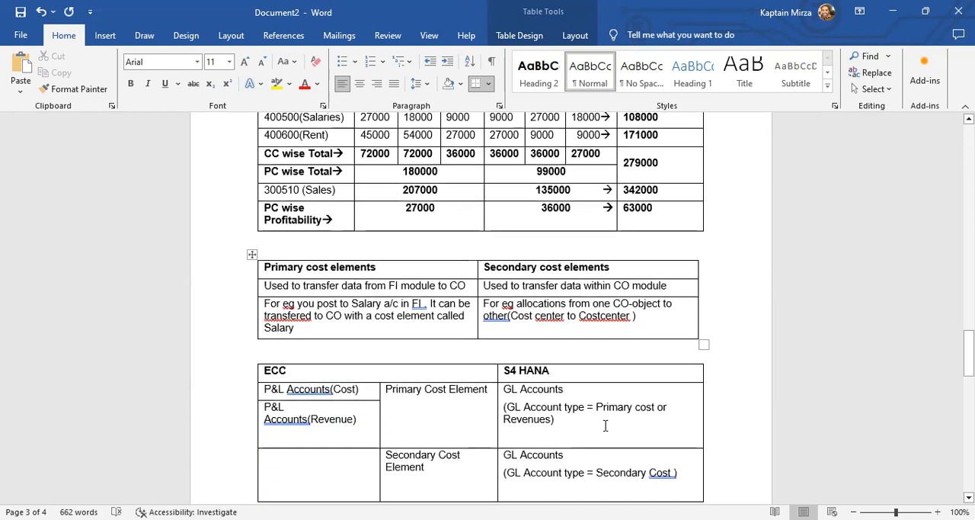
left_click(537, 392)
left_click_drag(518, 398, 577, 431)
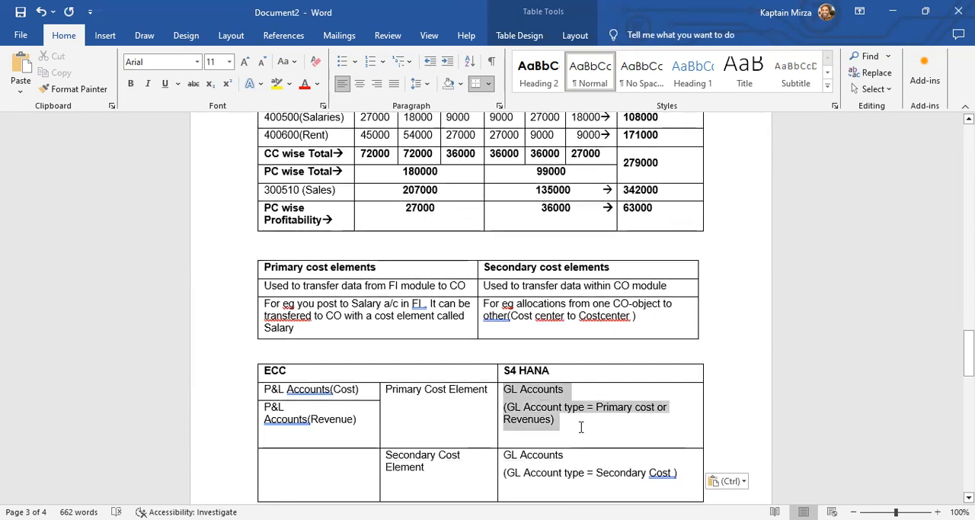
left_click(579, 433)
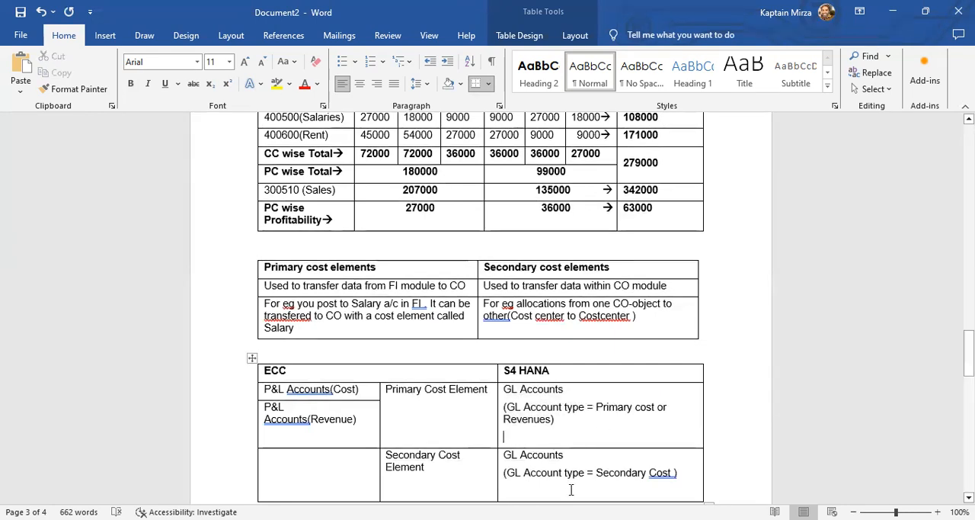
left_click_drag(505, 473, 674, 473)
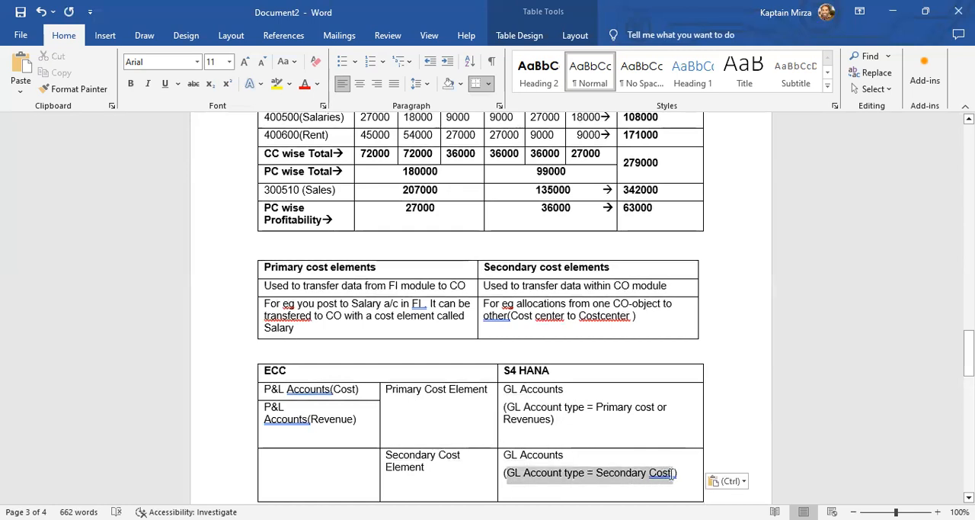
left_click(613, 472)
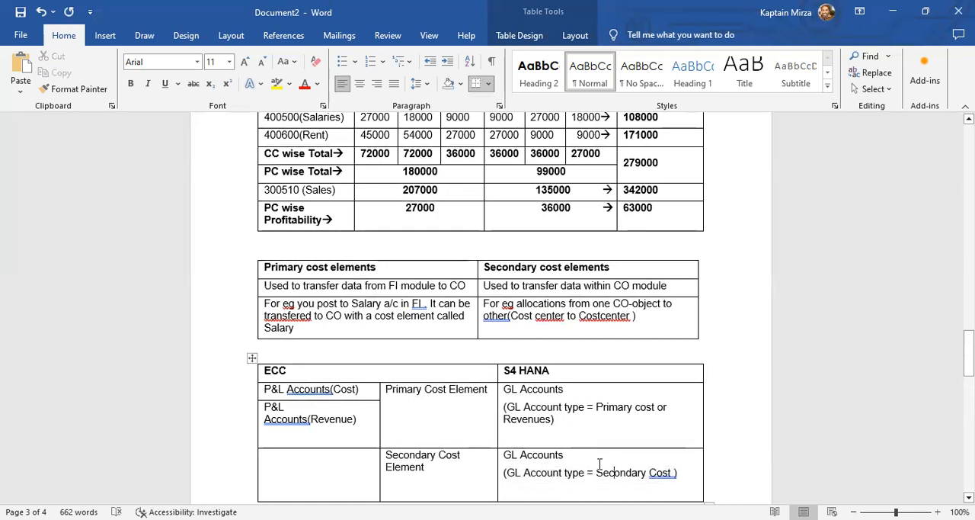
Read the note on cost elements in S4 HANA about unified master data and the redirect to transaction FS00.
scroll(598, 450, "down", 3)
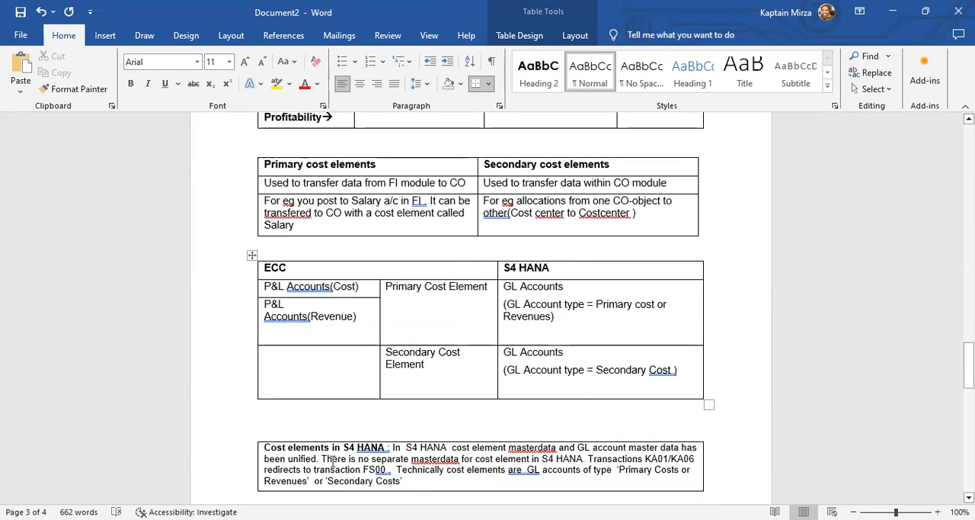
left_click(456, 458)
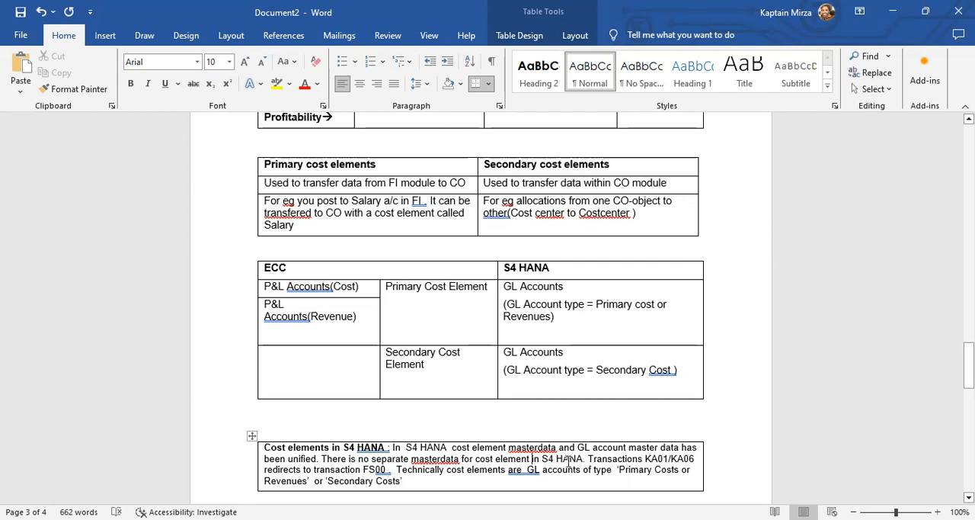
left_click(379, 470)
left_click_drag(379, 471, 369, 470)
left_click(510, 448)
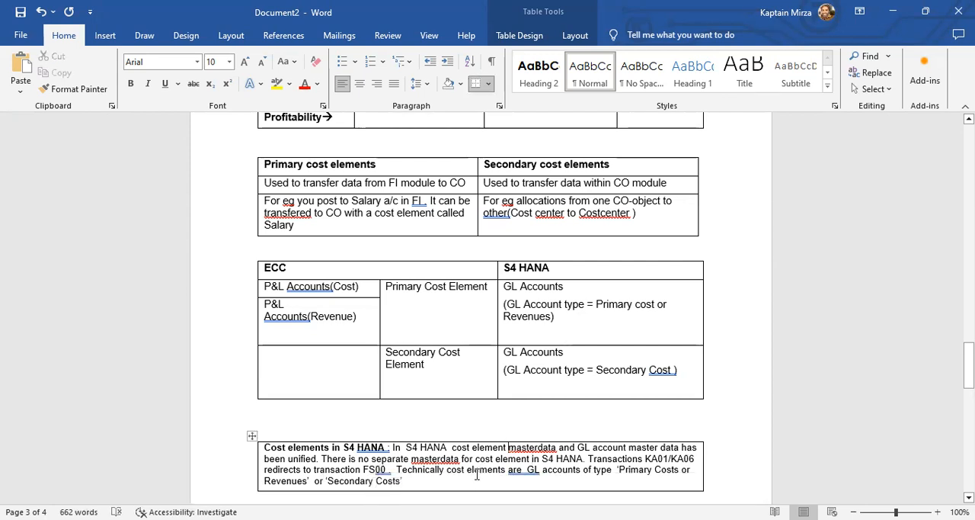